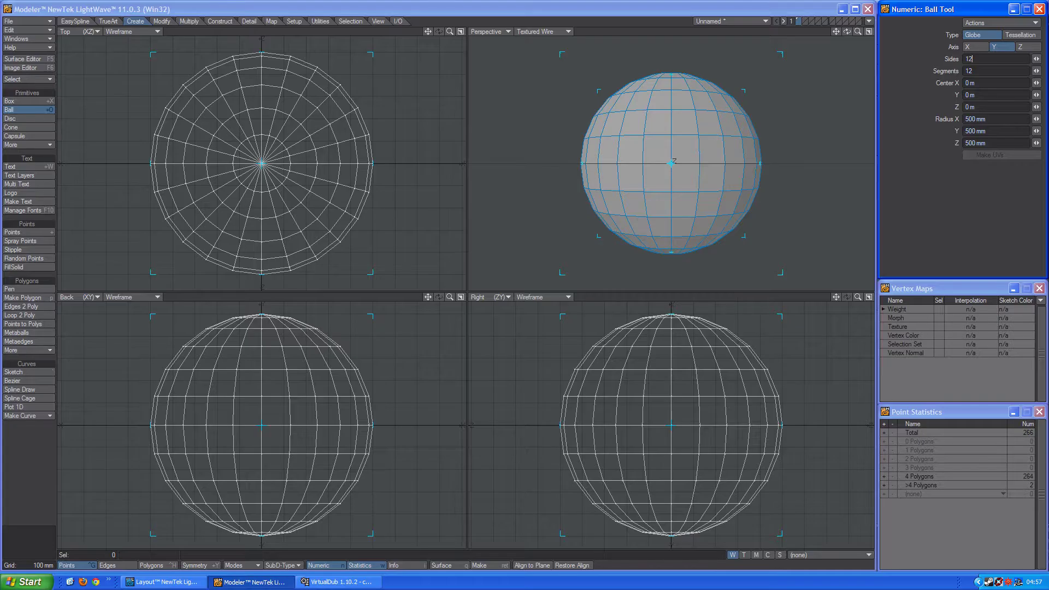
Set the ball to 12 sides and 6 segments and create it
{"action": "key", "text": "Tab"}
{"action": "key", "text": "Tab"}
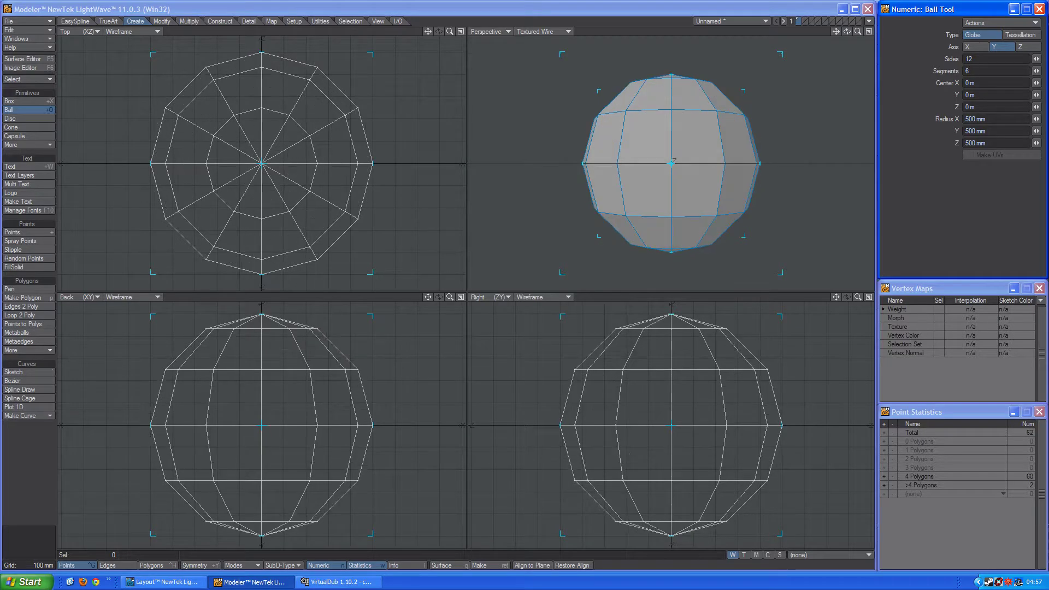
{"action": "key", "text": "space"}
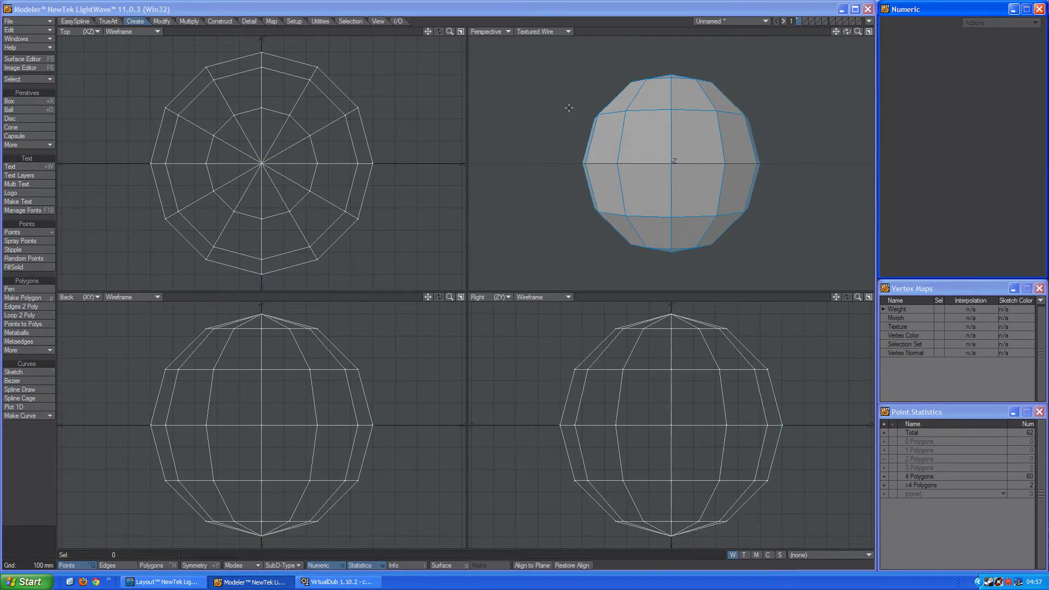
Convert the ball to subpatches
{"action": "left_click", "coordinate": [212, 23]}
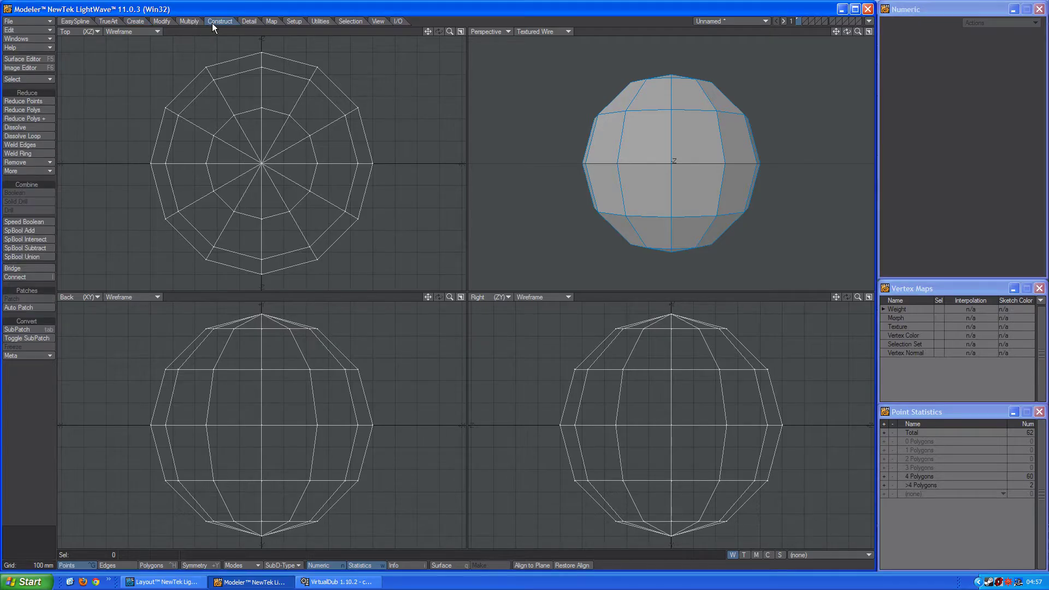
{"action": "left_click", "coordinate": [35, 327]}
{"action": "left_click_drag", "start_coordinate": [847, 32], "coordinate": [753, 170]}
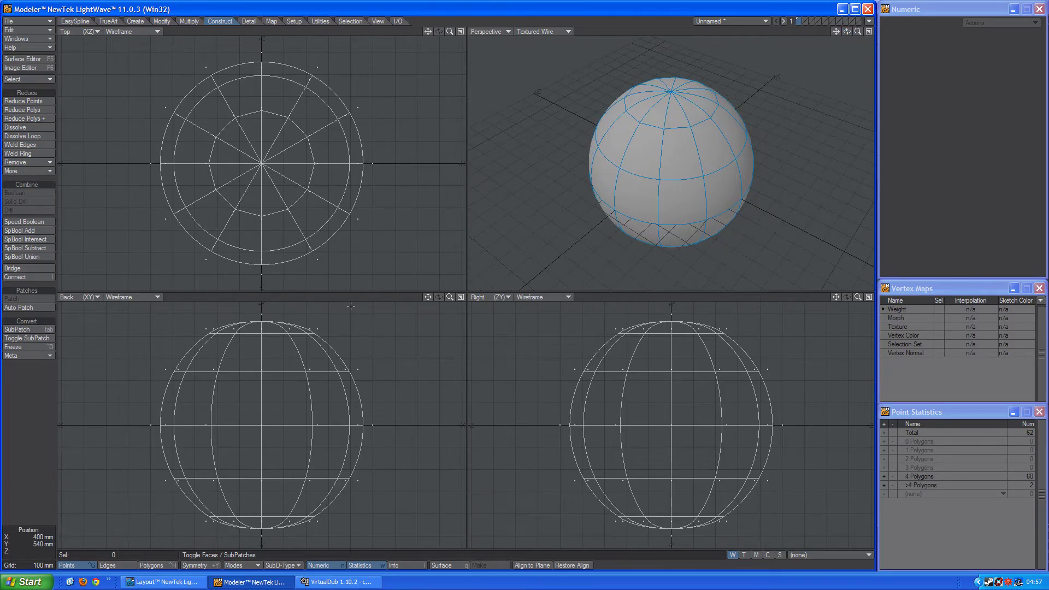
Select all of the sphere's polygons and create a UV texture map named Texture with Initial Value turned off
{"action": "left_click", "coordinate": [162, 566]}
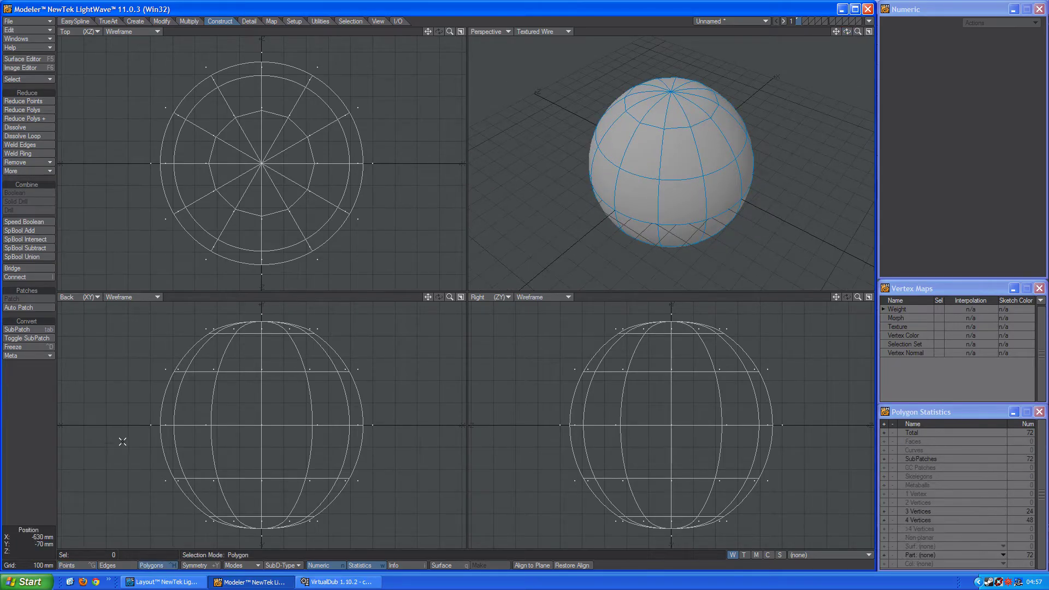
{"action": "mouse_move", "coordinate": [119, 443]}
{"action": "right_mouse_down"}
{"action": "mouse_move", "coordinate": [125, 533]}
{"action": "mouse_move", "coordinate": [409, 527]}
{"action": "mouse_move", "coordinate": [421, 351]}
{"action": "mouse_move", "coordinate": [239, 282]}
{"action": "mouse_move", "coordinate": [138, 316]}
{"action": "right_mouse_up"}
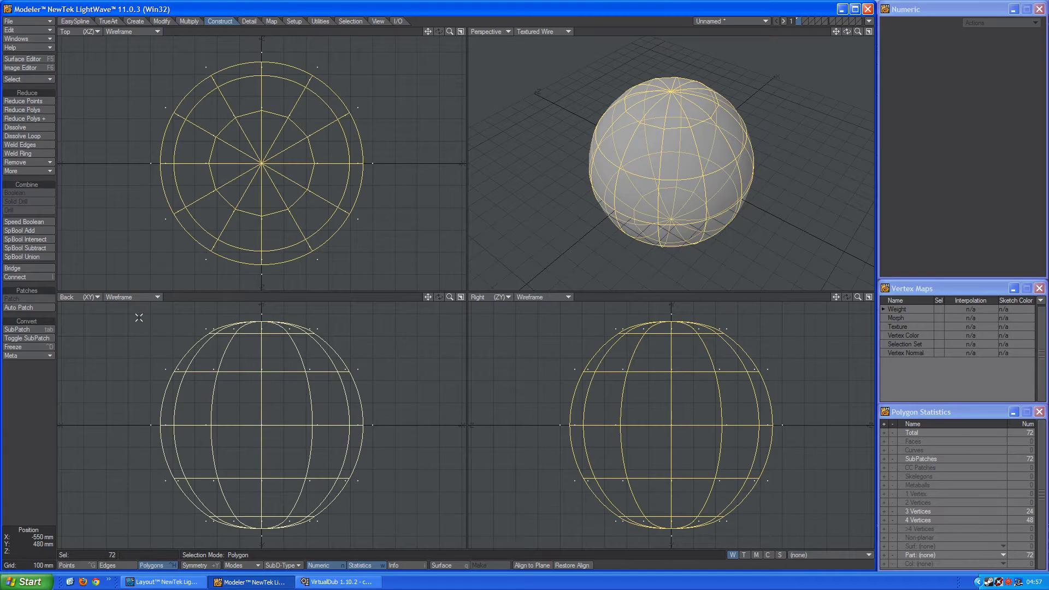
{"action": "left_click", "coordinate": [744, 555]}
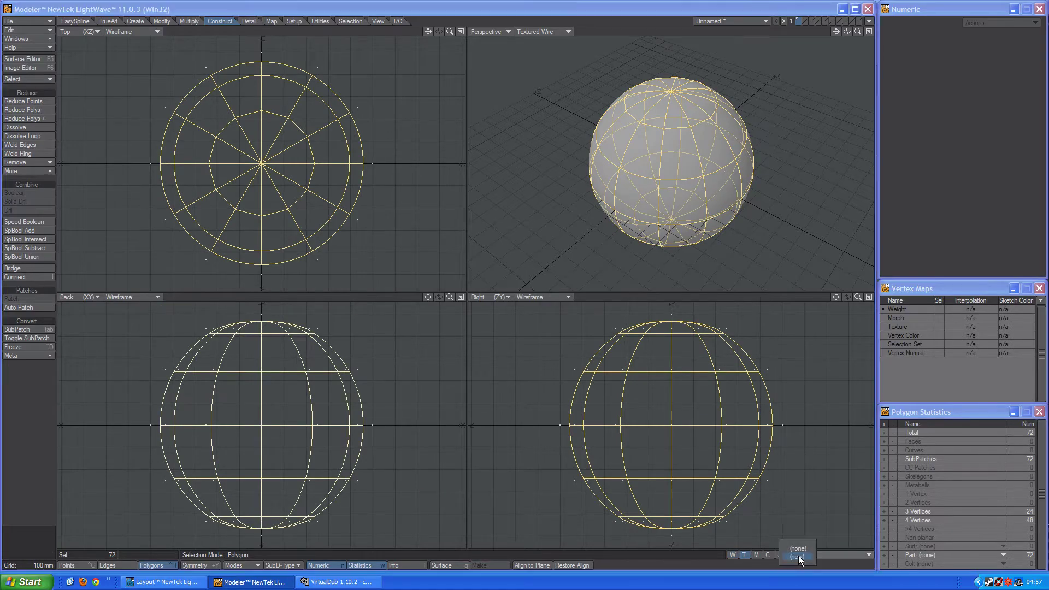
{"action": "left_click", "coordinate": [796, 555]}
{"action": "left_click", "coordinate": [793, 556]}
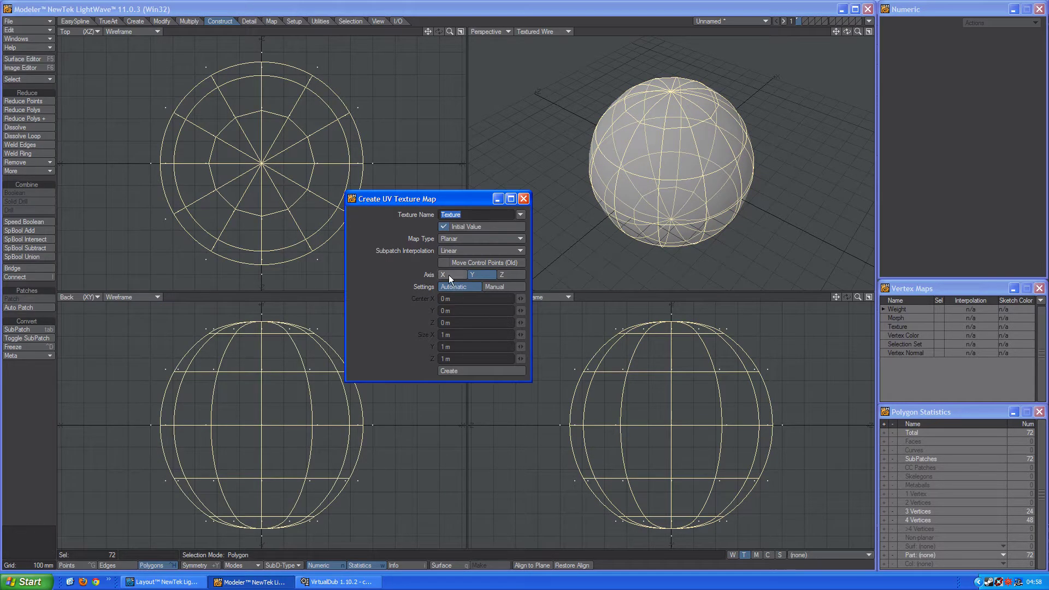
{"action": "left_click", "coordinate": [473, 229]}
{"action": "left_click", "coordinate": [476, 370]}
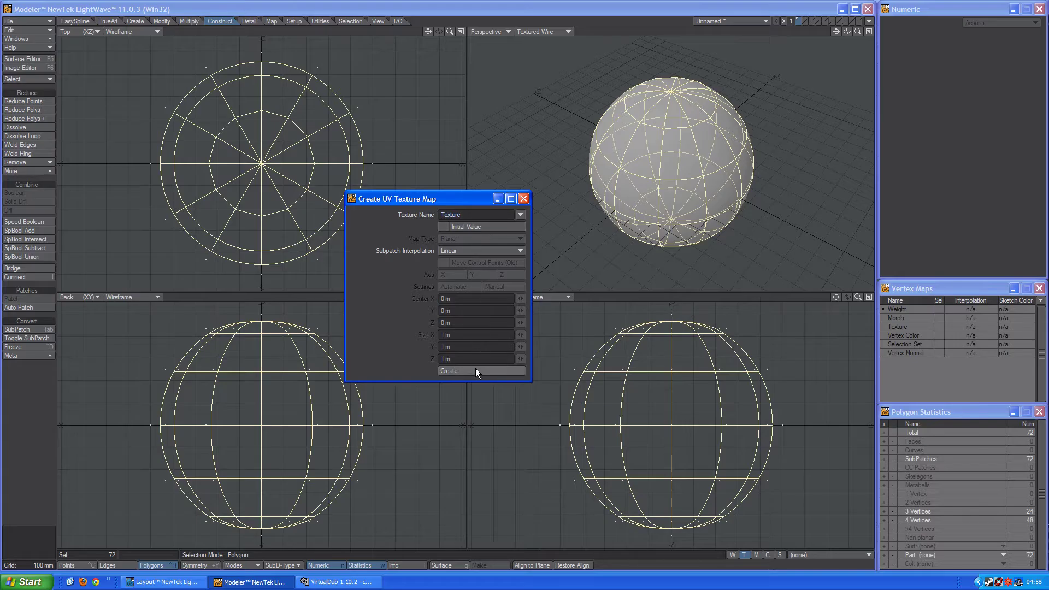
{"action": "left_click", "coordinate": [524, 198]}
Attach a new quad polygon map to all polygons using the Texture vertex map with image orientation 0, viewing it in a UV Texture viewport
{"action": "left_click", "coordinate": [489, 31]}
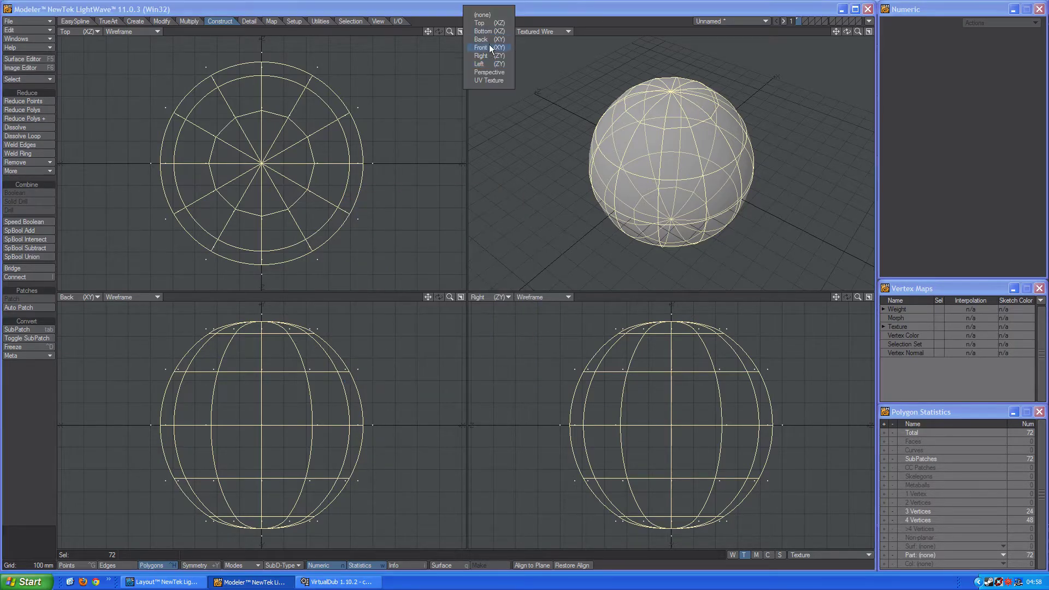
{"action": "left_click", "coordinate": [489, 78]}
{"action": "left_click", "coordinate": [271, 21]}
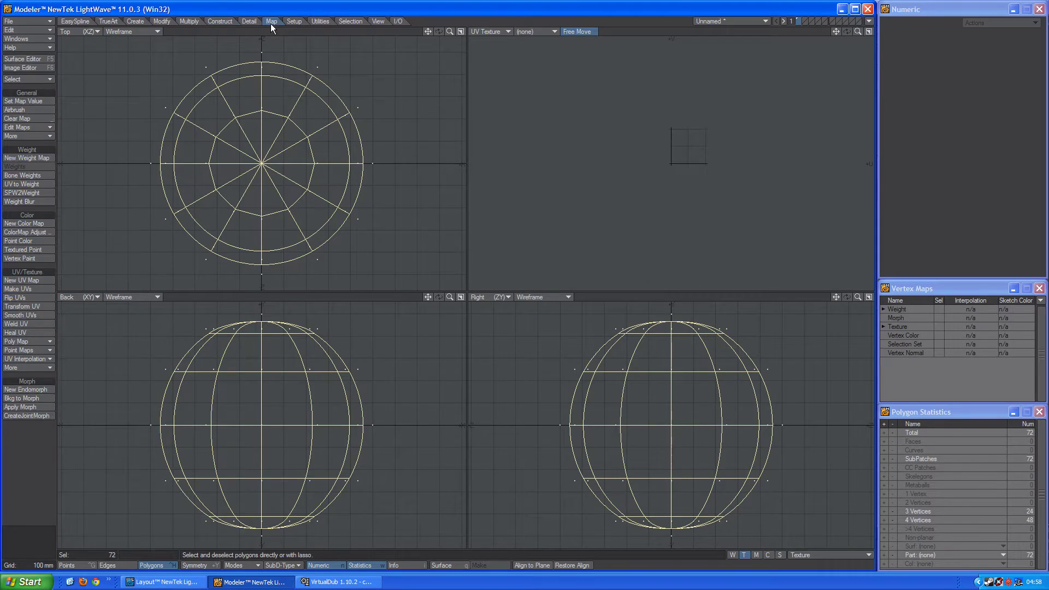
{"action": "left_click", "coordinate": [27, 342]}
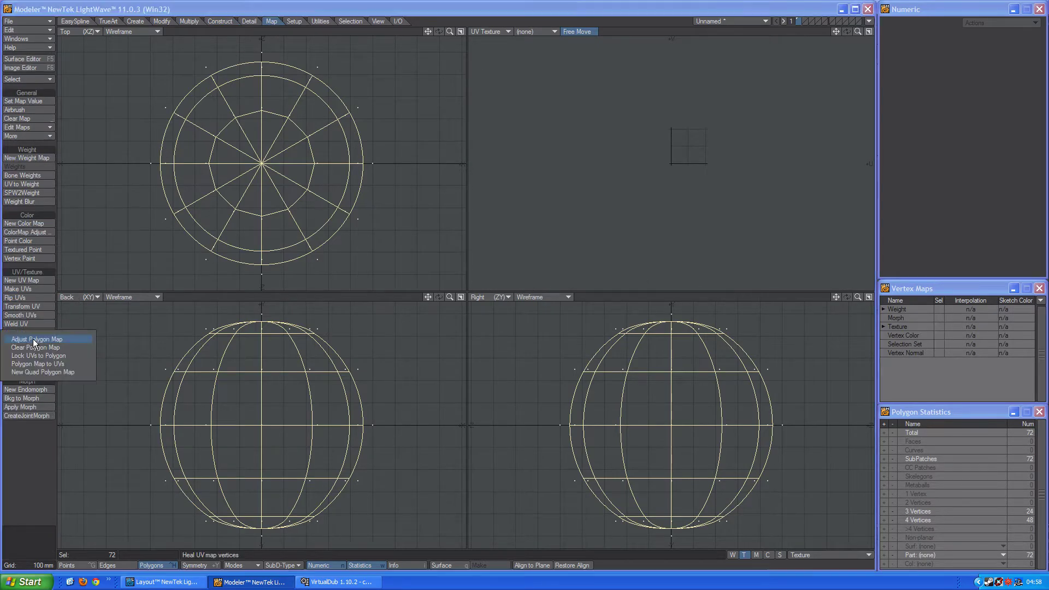
{"action": "left_click", "coordinate": [44, 373]}
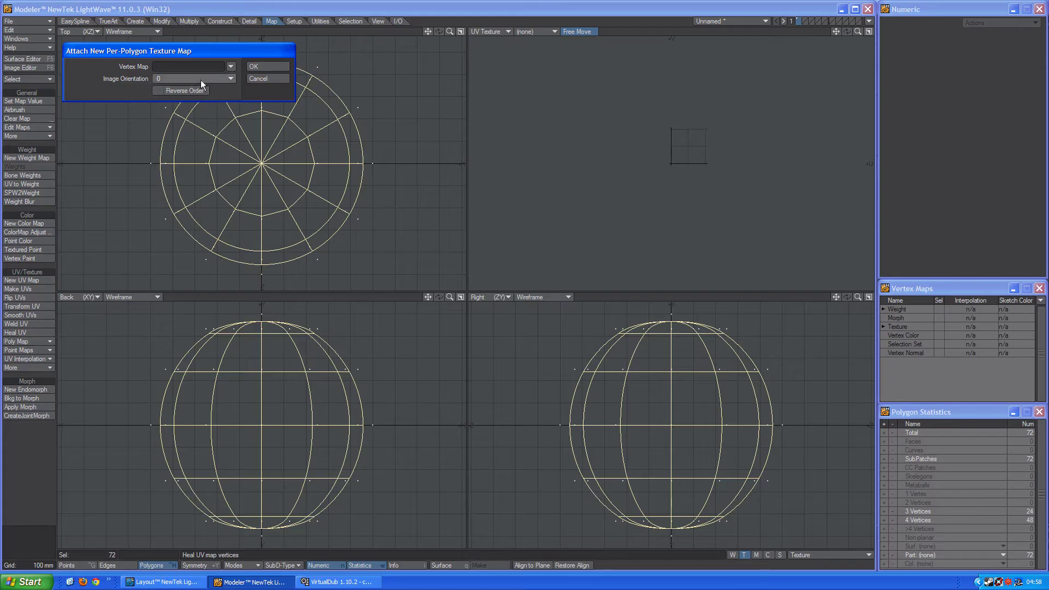
{"action": "left_click", "coordinate": [231, 66]}
{"action": "left_click", "coordinate": [230, 78]}
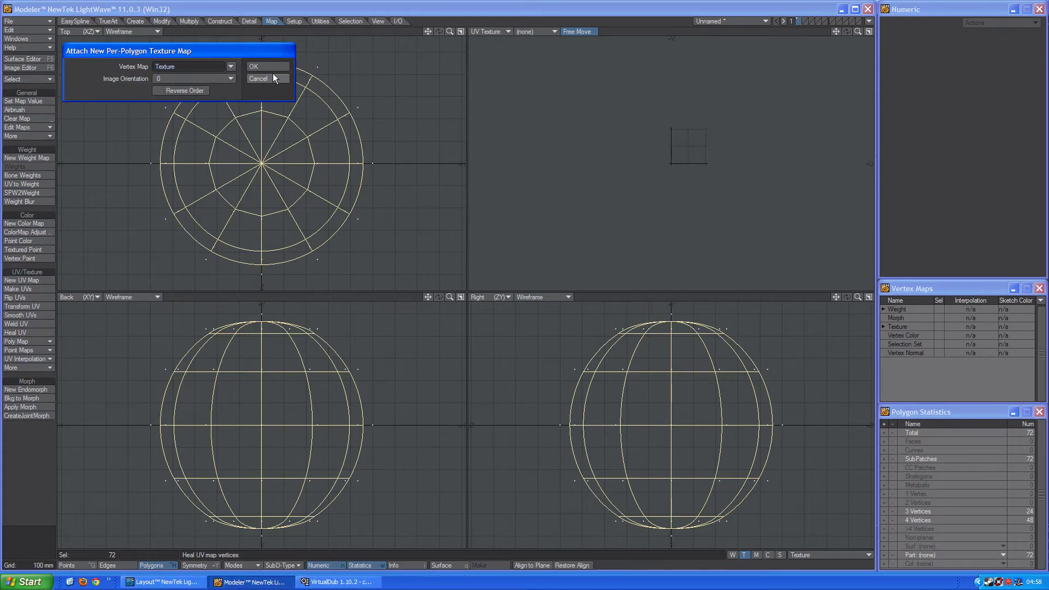
{"action": "left_click", "coordinate": [271, 67]}
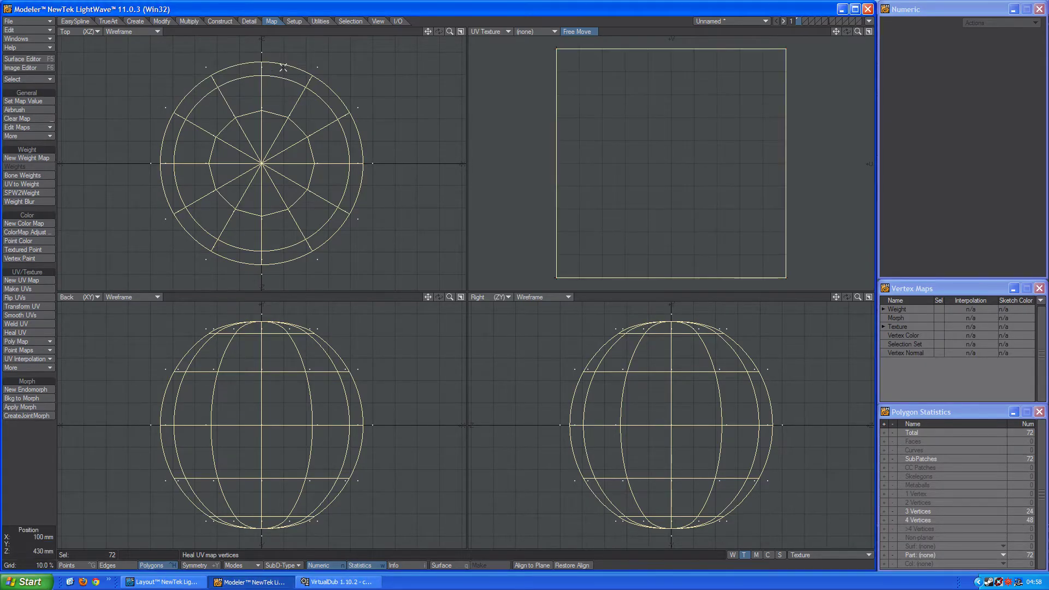
{"action": "left_click", "coordinate": [486, 33]}
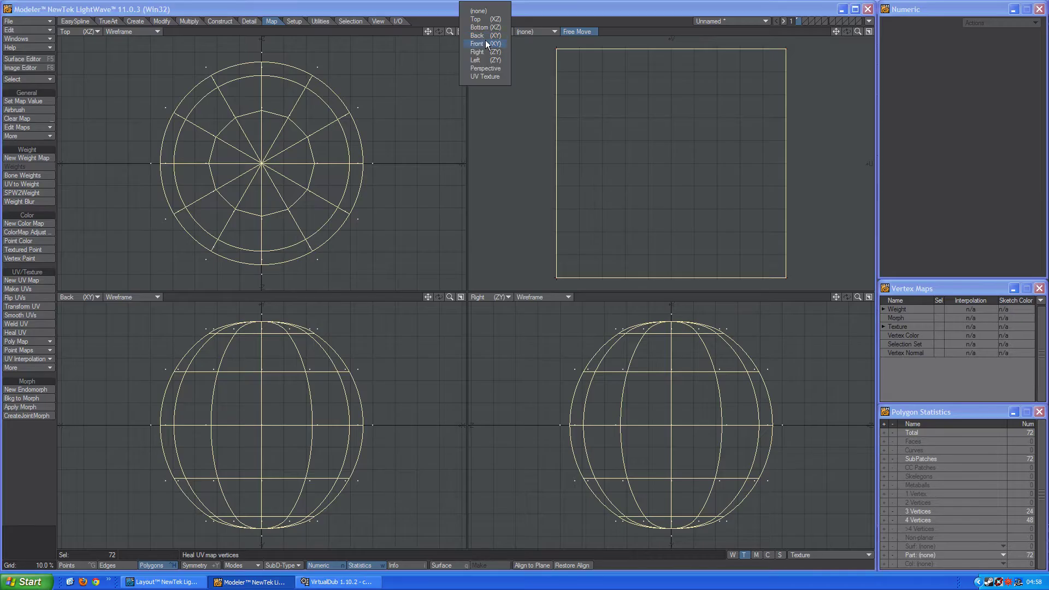
{"action": "left_click", "coordinate": [486, 68]}
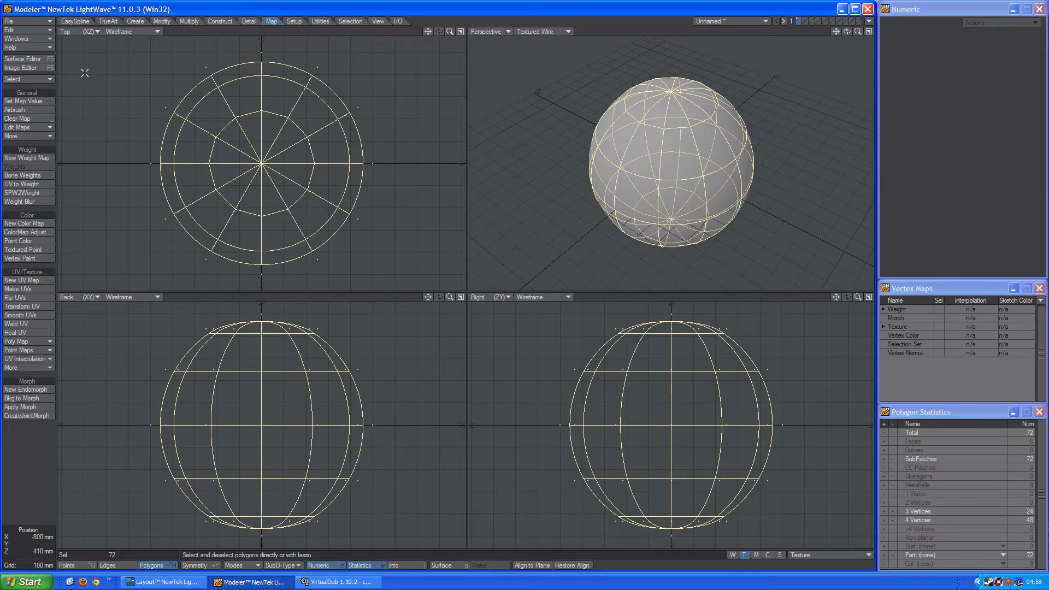
Rename the Default surface as Sphere in the Surface Editor
{"action": "left_click", "coordinate": [23, 59]}
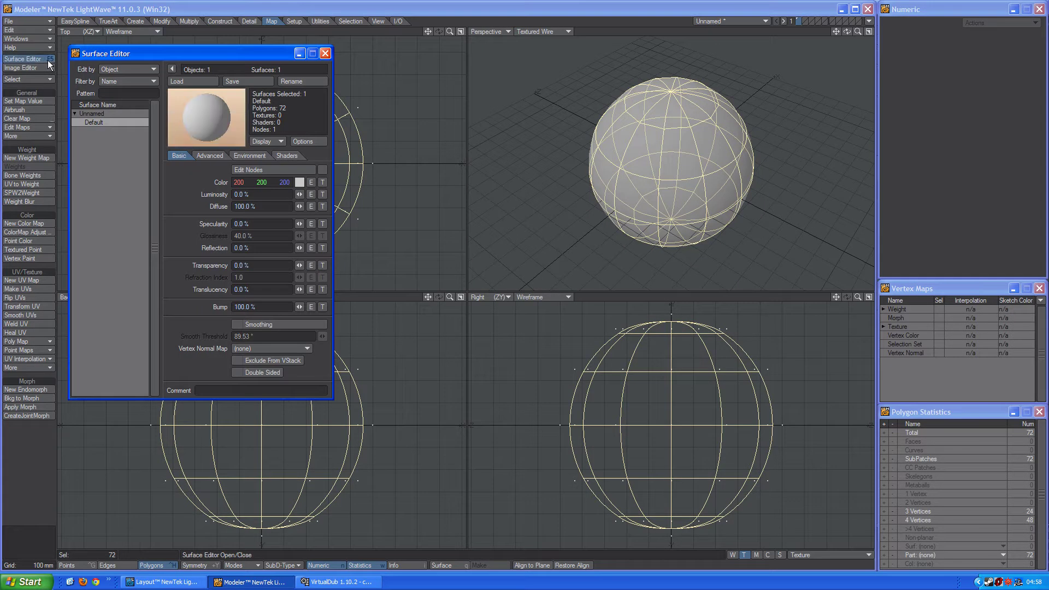
{"action": "left_click", "coordinate": [292, 81]}
{"action": "type", "text": "Sphere"}
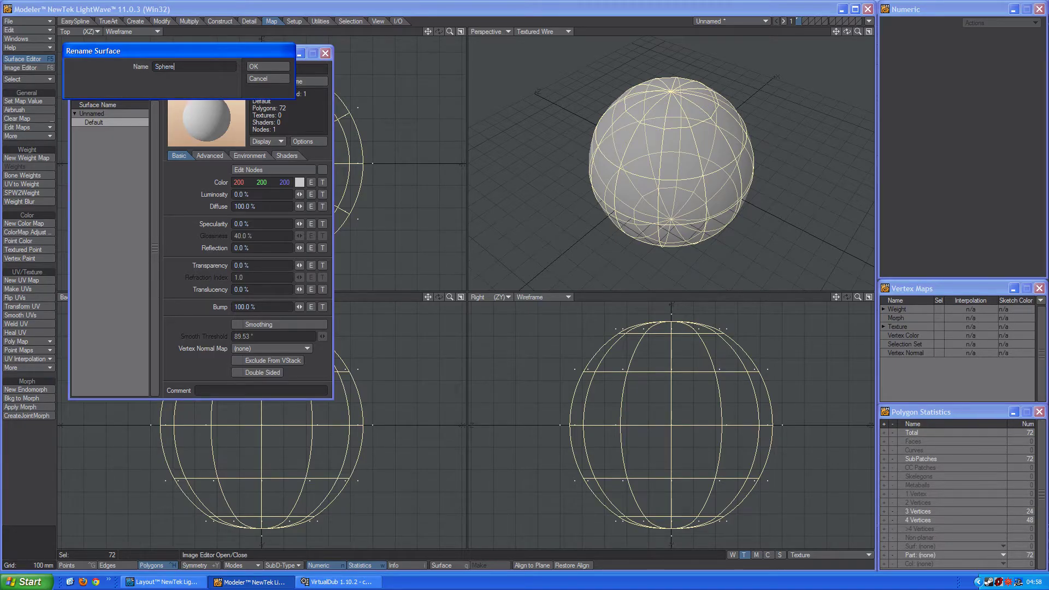
{"action": "key", "text": "Return"}
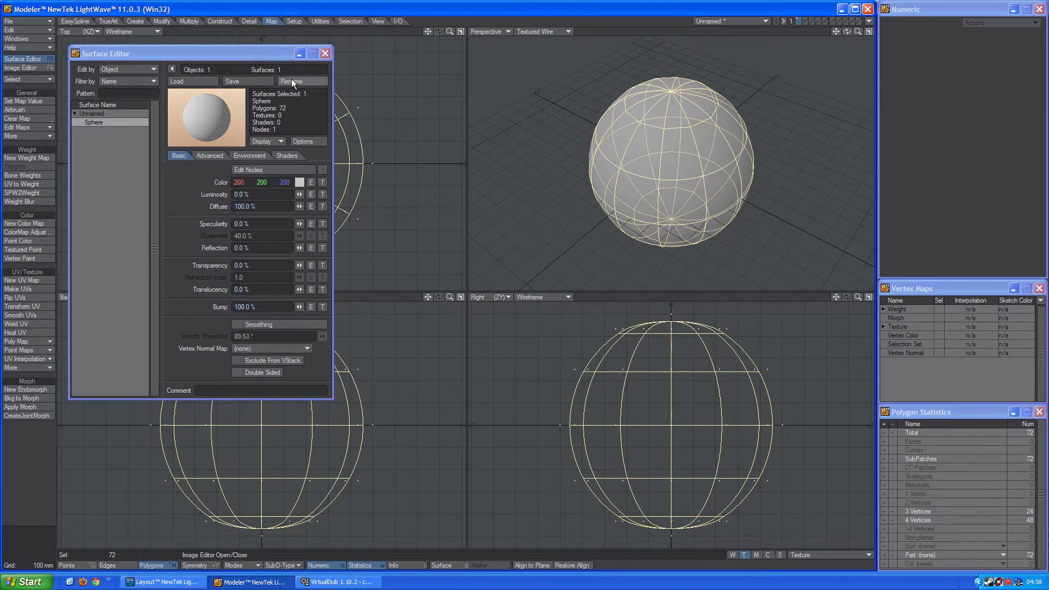
Enable Smoothing on the Sphere surface and set its color to white, leaving the polygons deselected
{"action": "left_click", "coordinate": [278, 323]}
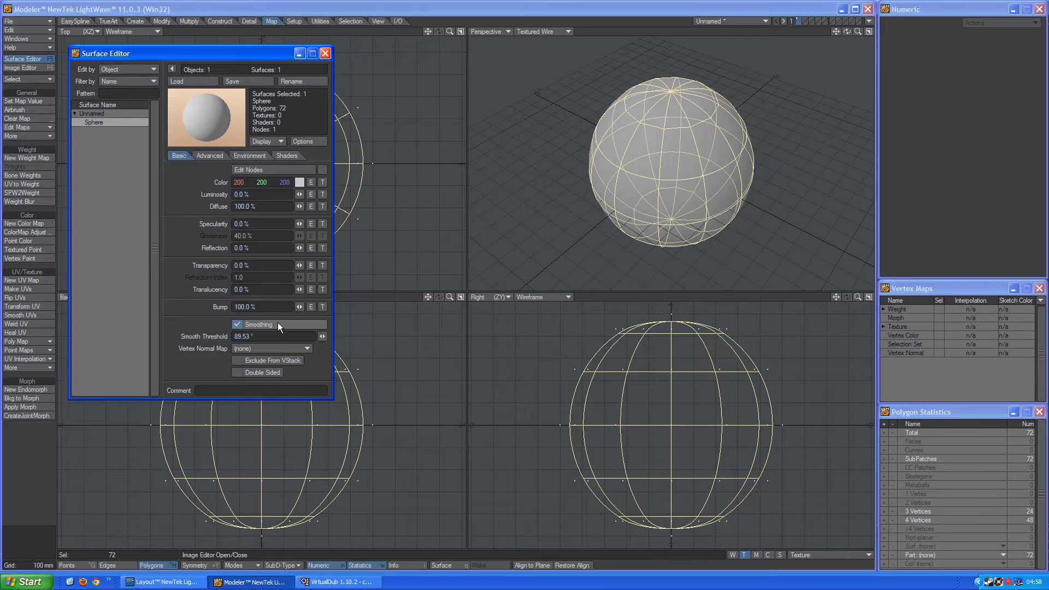
{"action": "left_click", "coordinate": [299, 182]}
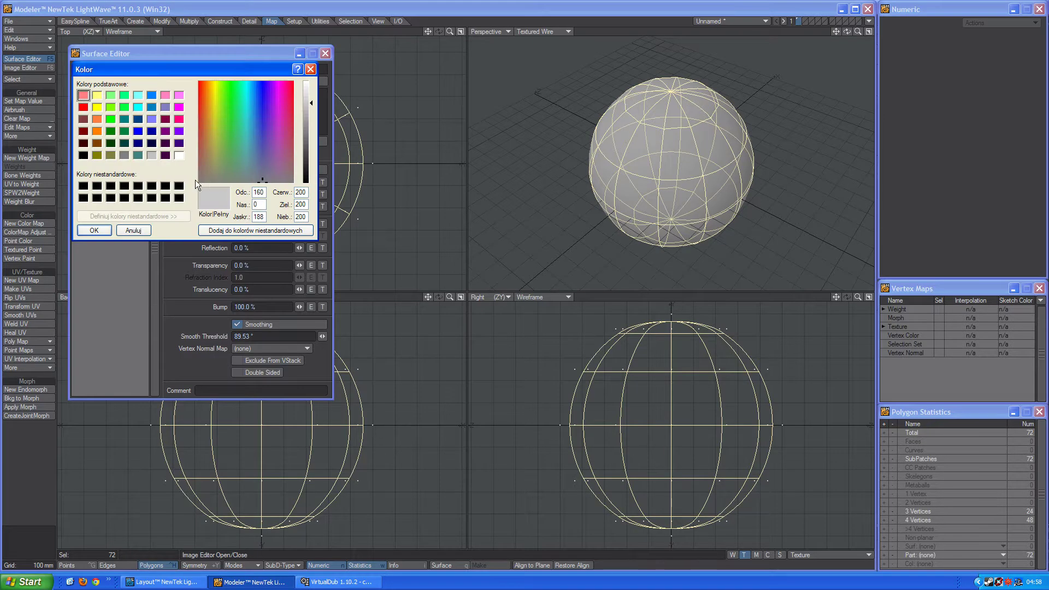
{"action": "left_click", "coordinate": [180, 155]}
{"action": "left_click", "coordinate": [89, 230]}
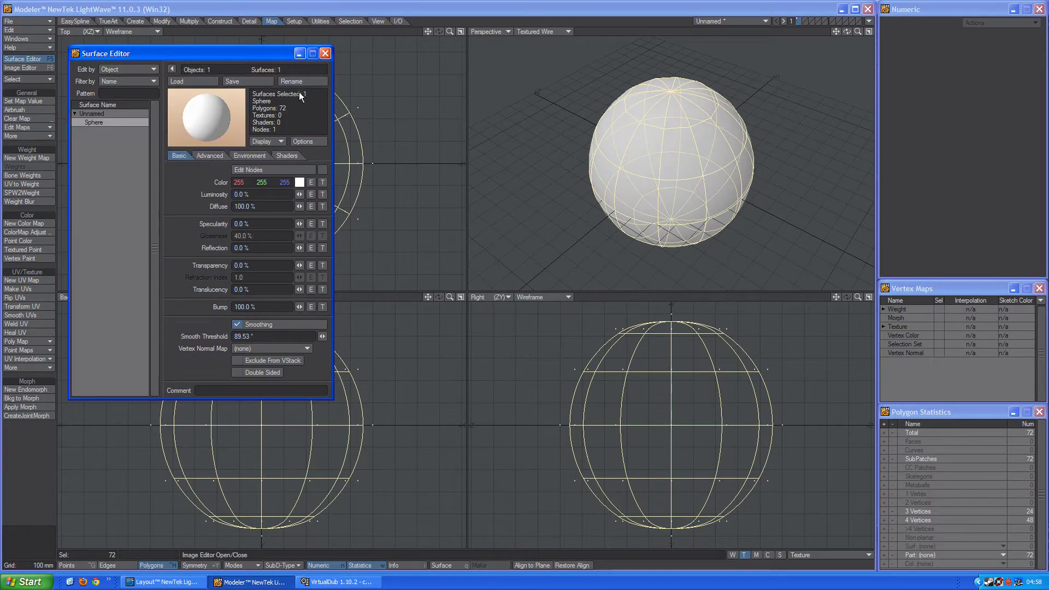
{"action": "left_click", "coordinate": [325, 53]}
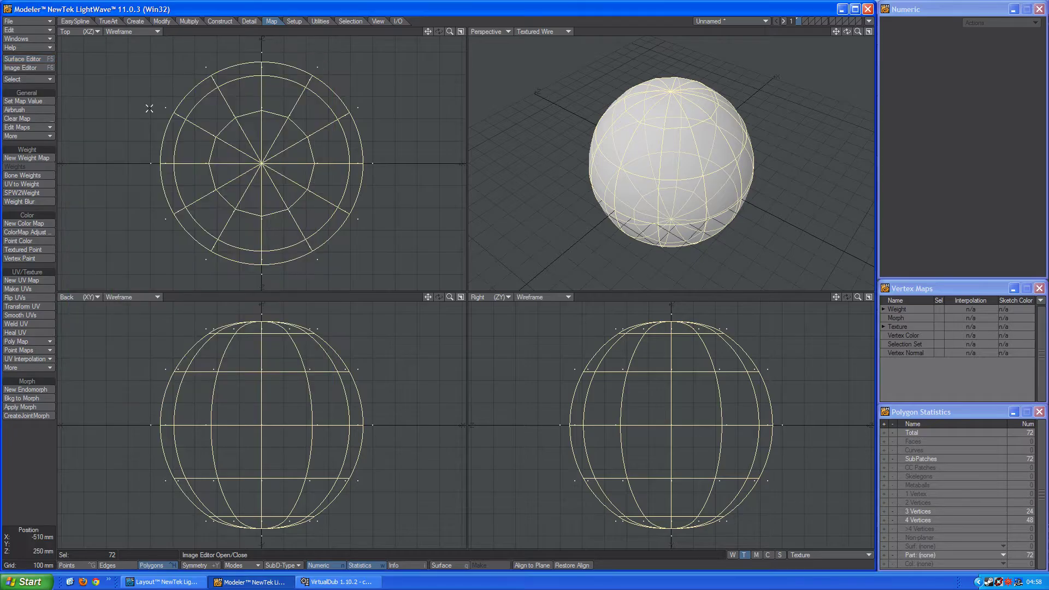
{"action": "left_click", "coordinate": [28, 439]}
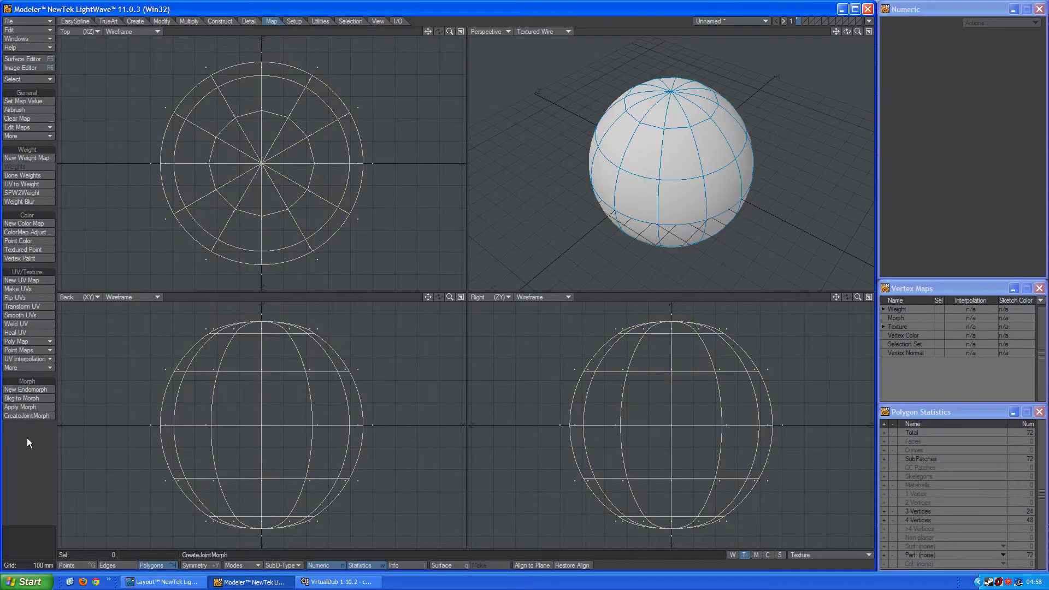
Save the object in the Objects folder under the file name sphere
{"action": "left_click", "coordinate": [38, 24]}
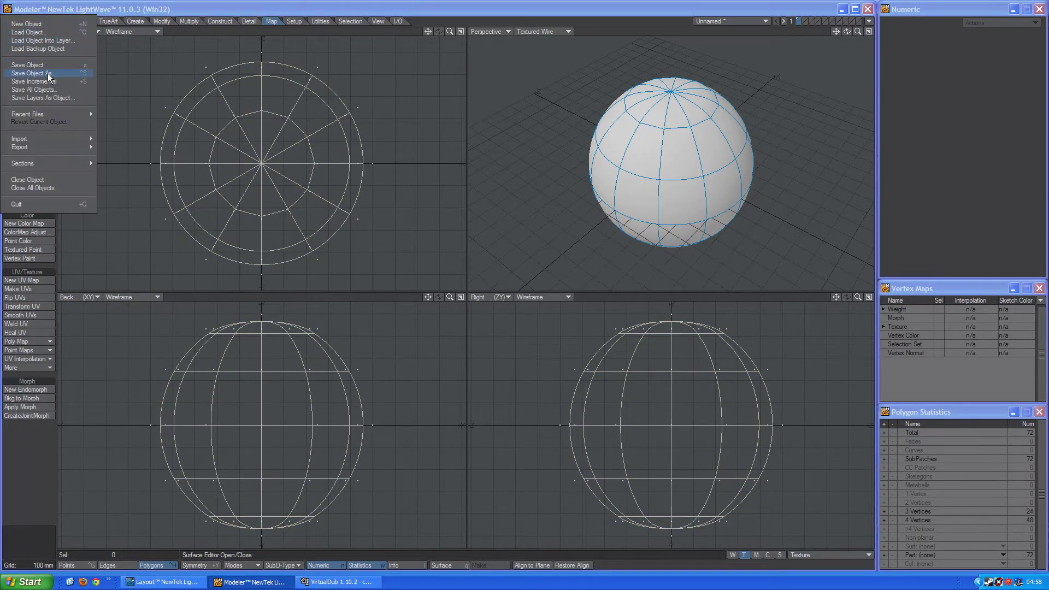
{"action": "left_click", "coordinate": [48, 73]}
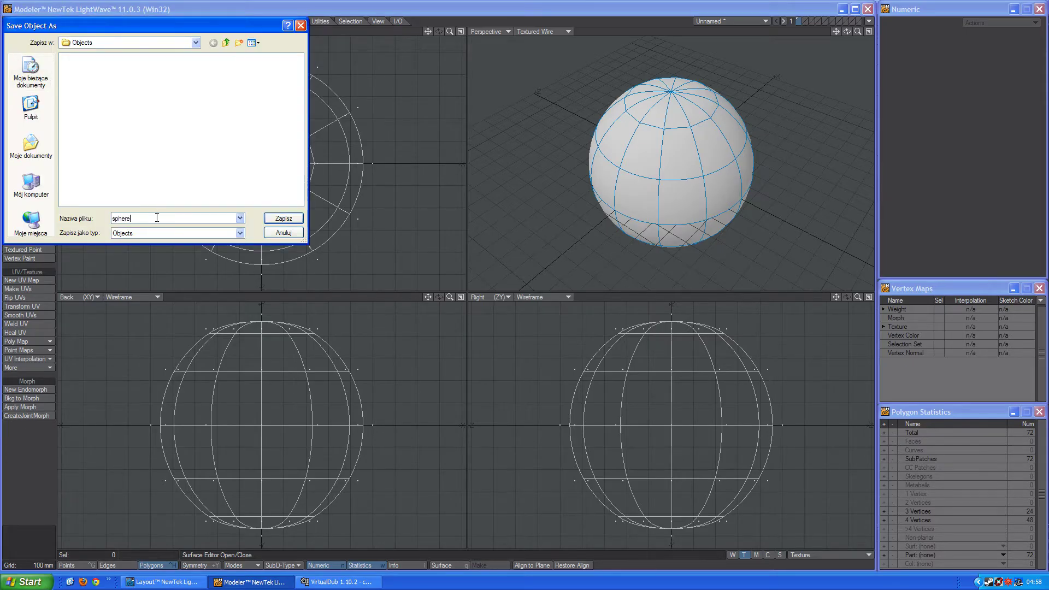
{"action": "type", "text": "sphere"}
{"action": "key", "text": "Return"}
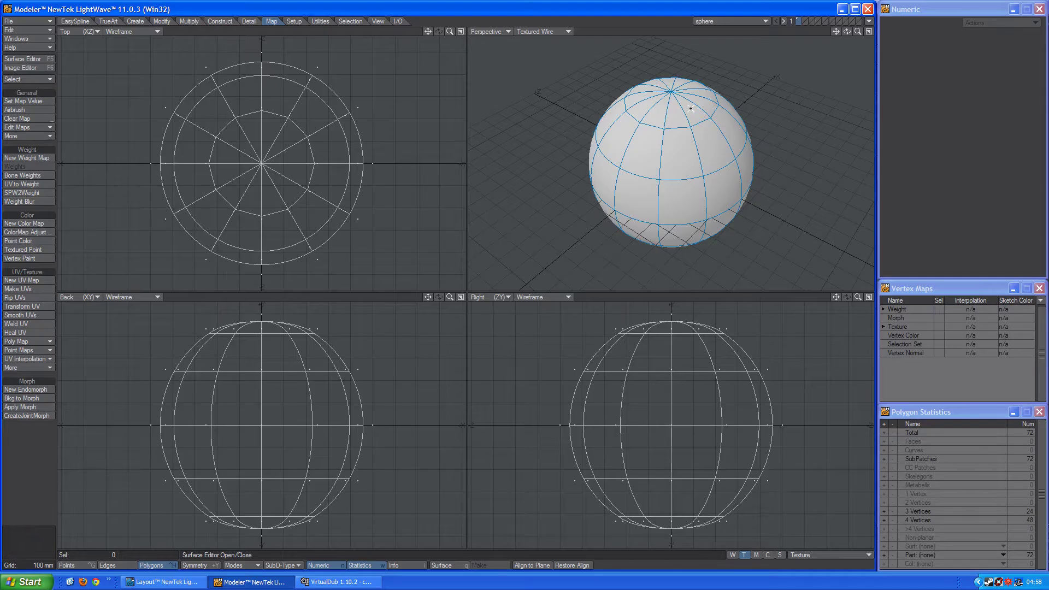
Send the sphere object to Layout and display it with the VPR preview
{"action": "left_click", "coordinate": [869, 22]}
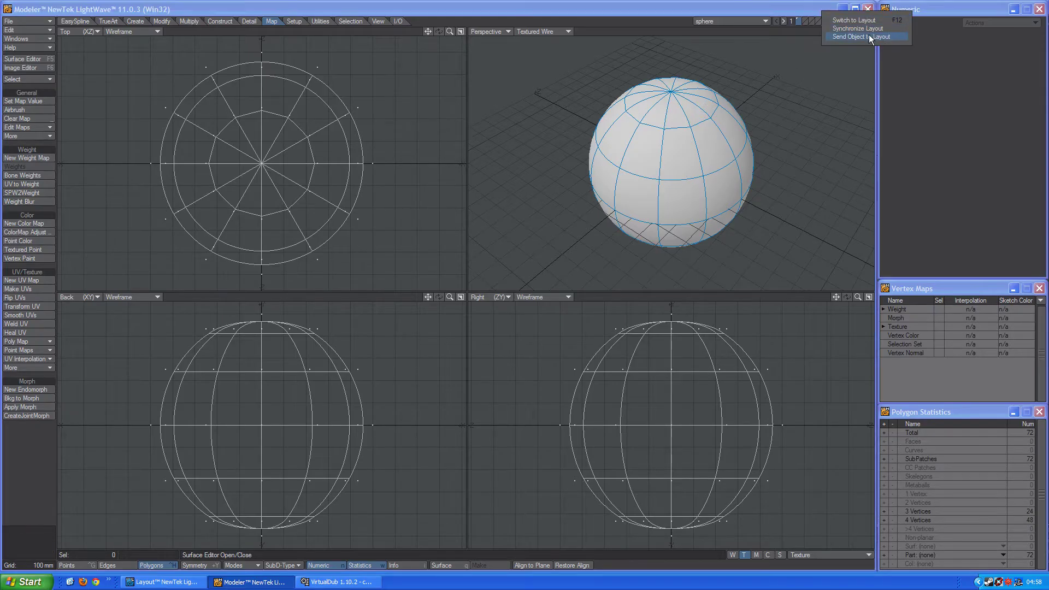
{"action": "left_click", "coordinate": [869, 35]}
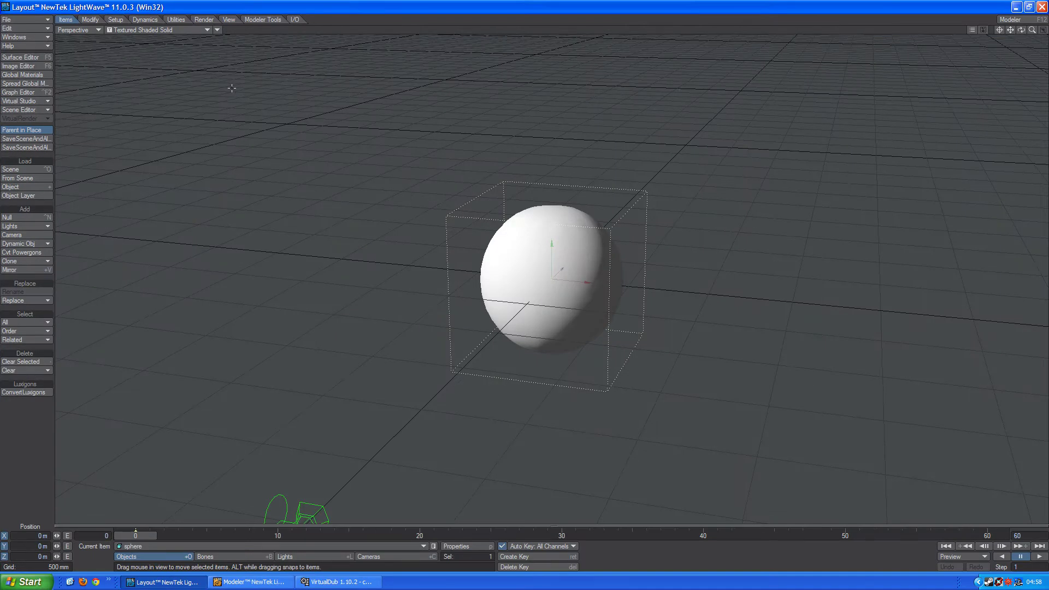
{"action": "left_click", "coordinate": [129, 32]}
{"action": "left_click", "coordinate": [127, 75]}
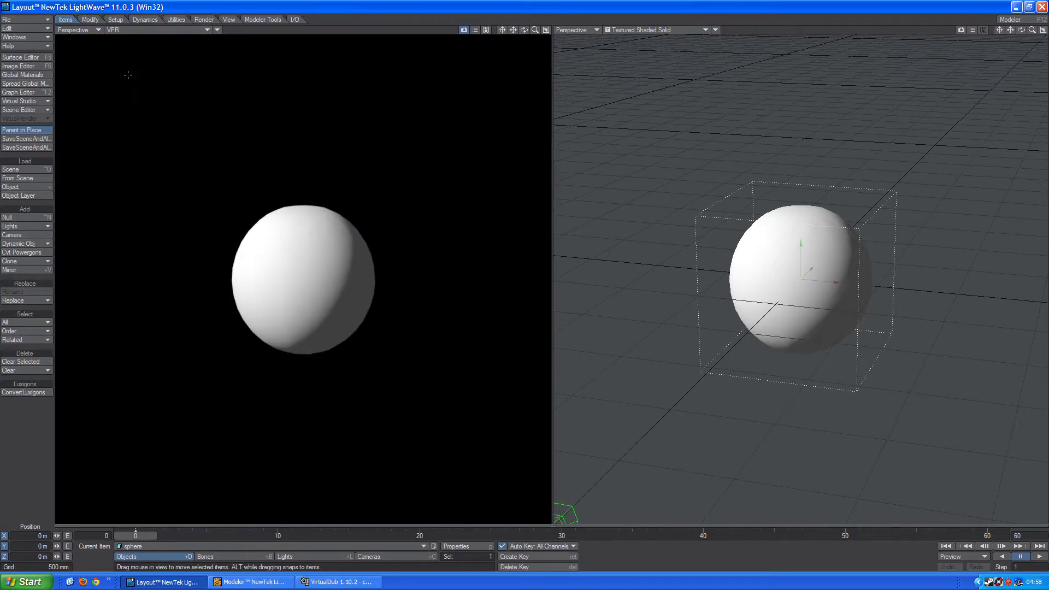
Spread global materials across the scene and open the node editor for TrueArt's Global Materials
{"action": "left_click", "coordinate": [40, 84]}
{"action": "left_click", "coordinate": [39, 76]}
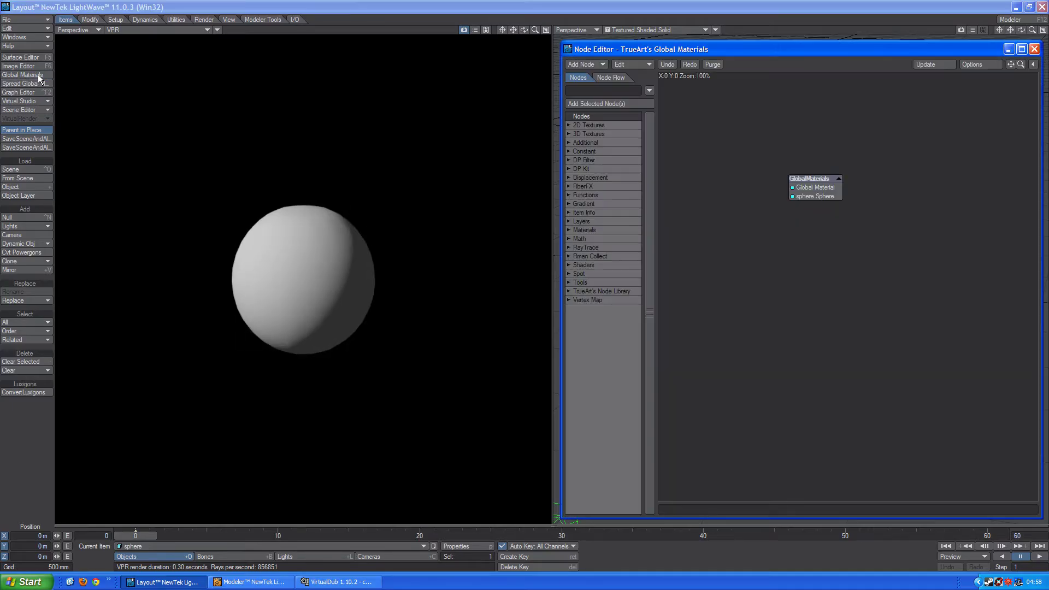
Move the GlobalMaterials node aside, and add a Make Material node connected to its Global Material input
{"action": "left_click_drag", "start_coordinate": [824, 189], "coordinate": [990, 226]}
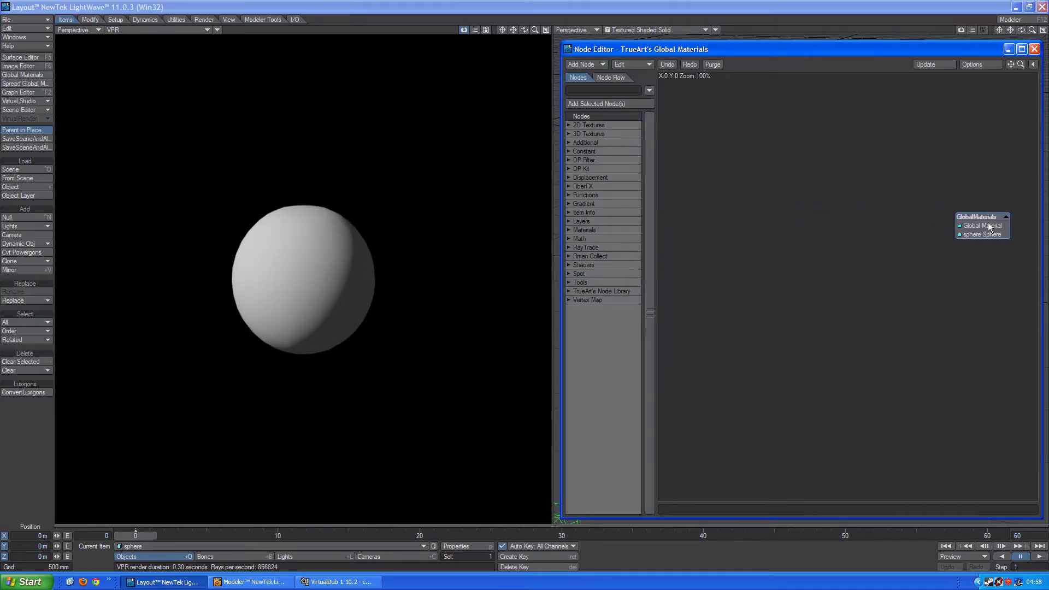
{"action": "left_click", "coordinate": [568, 230]}
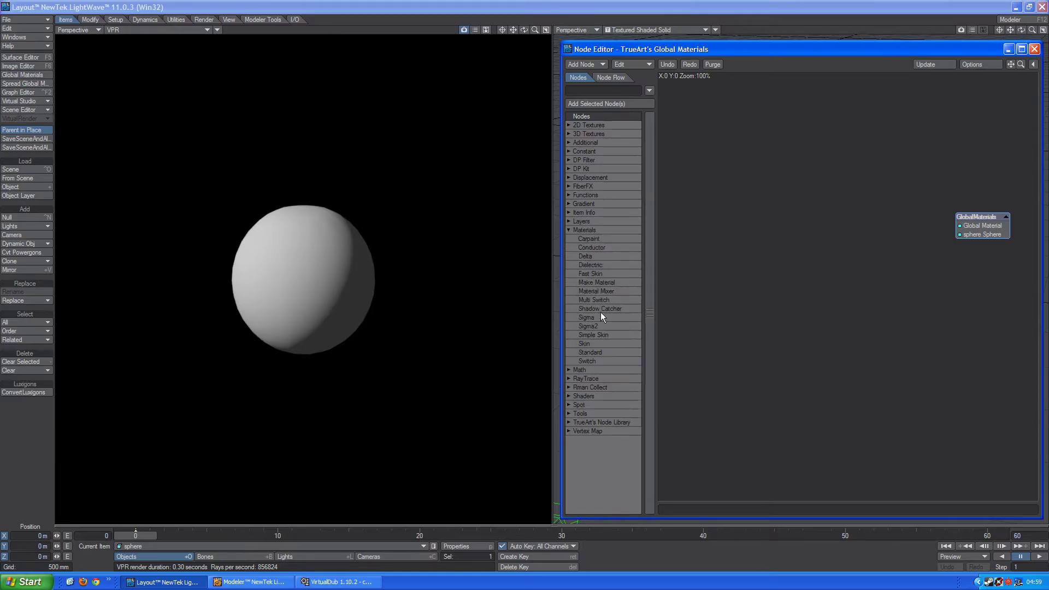
{"action": "left_click_drag", "start_coordinate": [598, 281], "coordinate": [903, 217]}
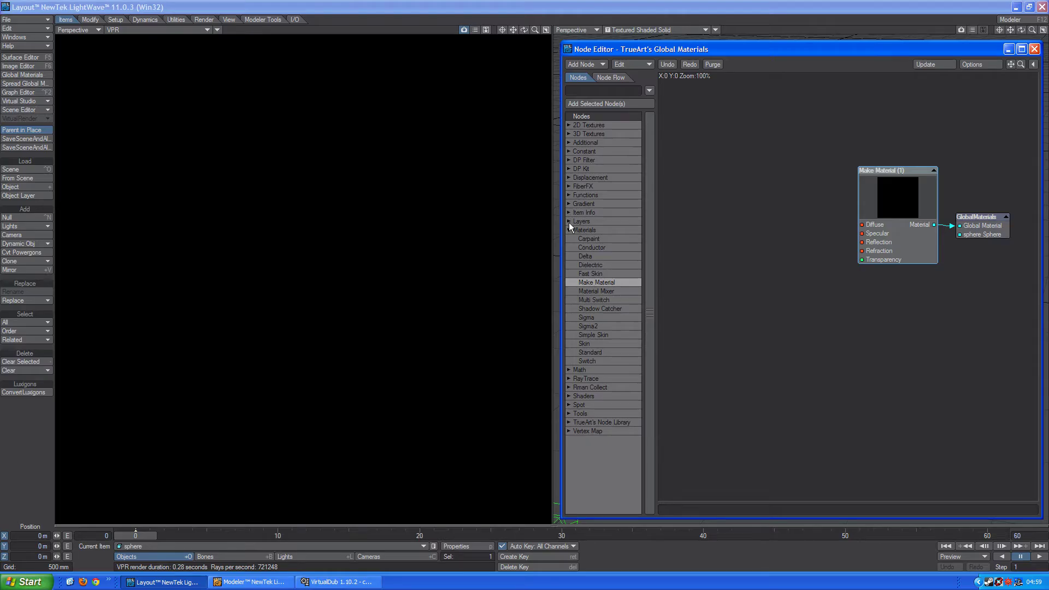
Add a UV Map vertex map node and place it well clear of the Make Material node on its input side
{"action": "left_click", "coordinate": [568, 431]}
{"action": "double_click", "coordinate": [590, 451]}
{"action": "left_click_drag", "start_coordinate": [836, 297], "coordinate": [686, 251]}
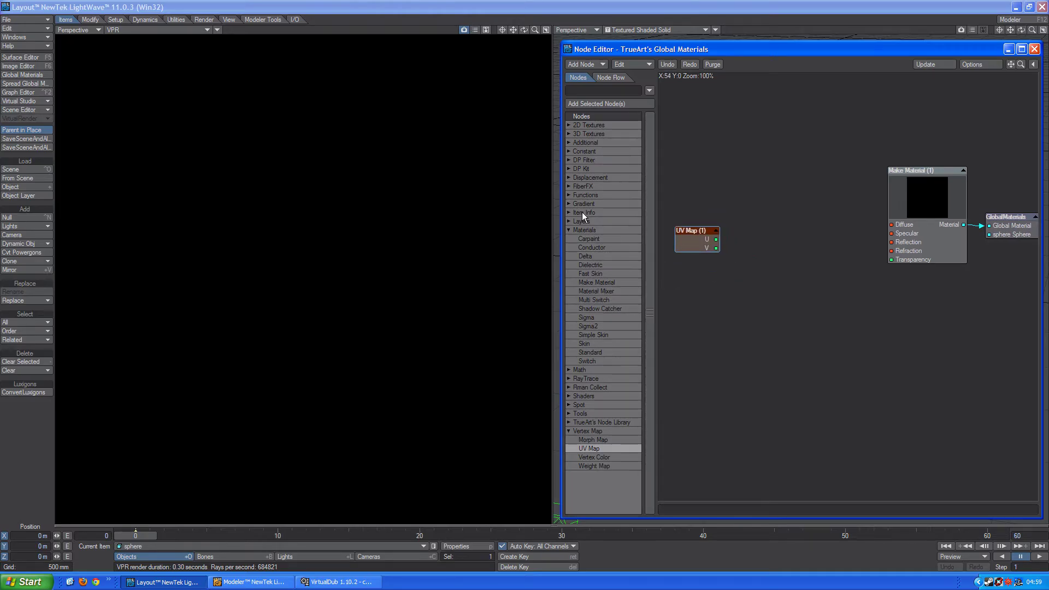
Add a Gradient node between the UV Map and Make Material nodes, and connect the UV Map's U output to its Input
{"action": "left_click", "coordinate": [569, 203]}
{"action": "double_click", "coordinate": [597, 230]}
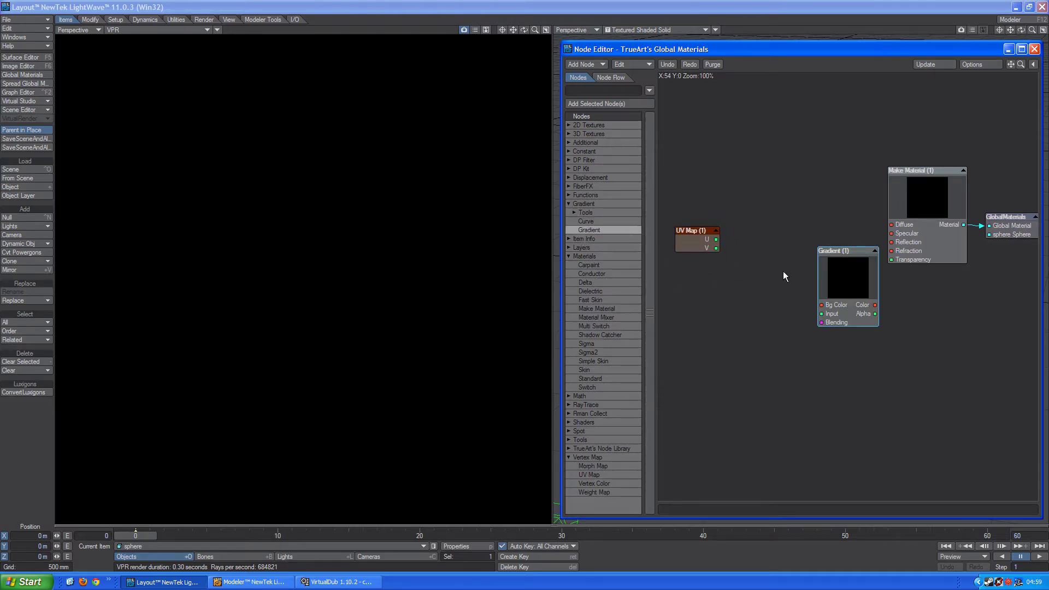
{"action": "left_click_drag", "start_coordinate": [839, 279], "coordinate": [771, 197]}
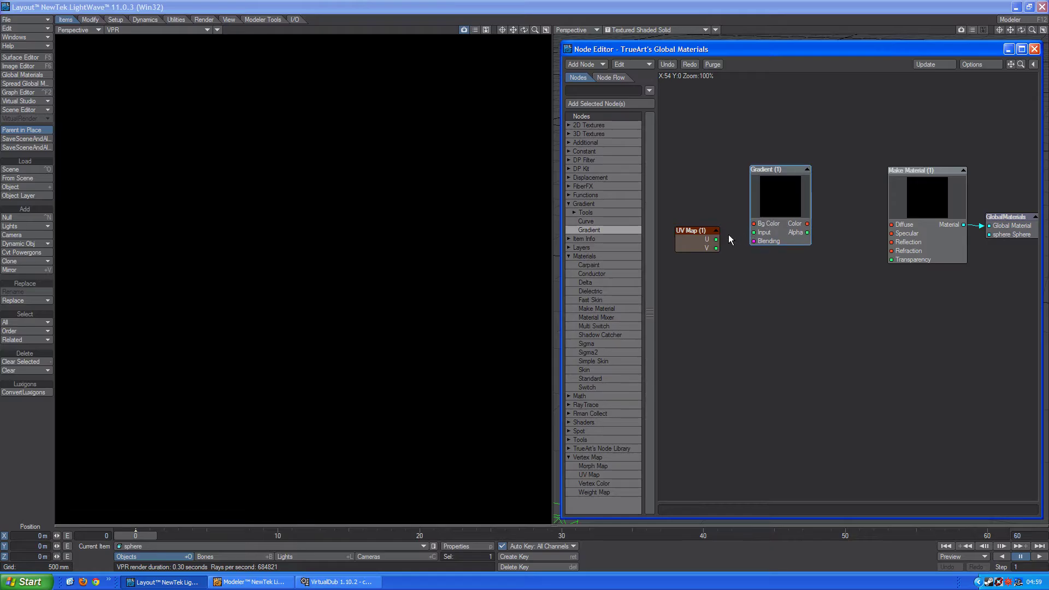
{"action": "left_click_drag", "start_coordinate": [716, 239], "coordinate": [755, 232]}
Open the Gradient node's settings and set the first key's smoothing to Step
{"action": "double_click", "coordinate": [777, 198]}
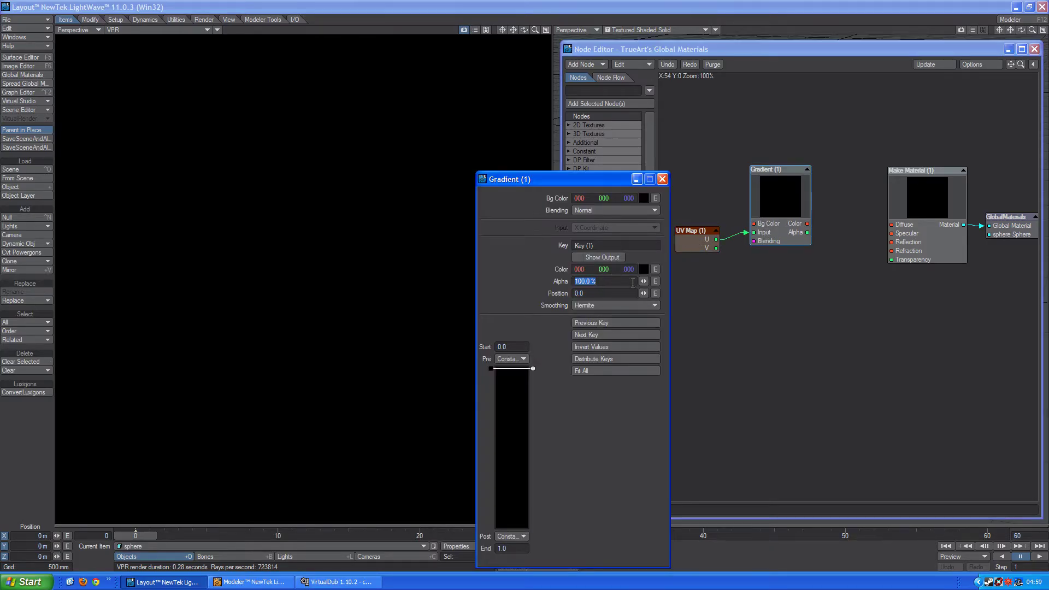
{"action": "left_click", "coordinate": [617, 305]}
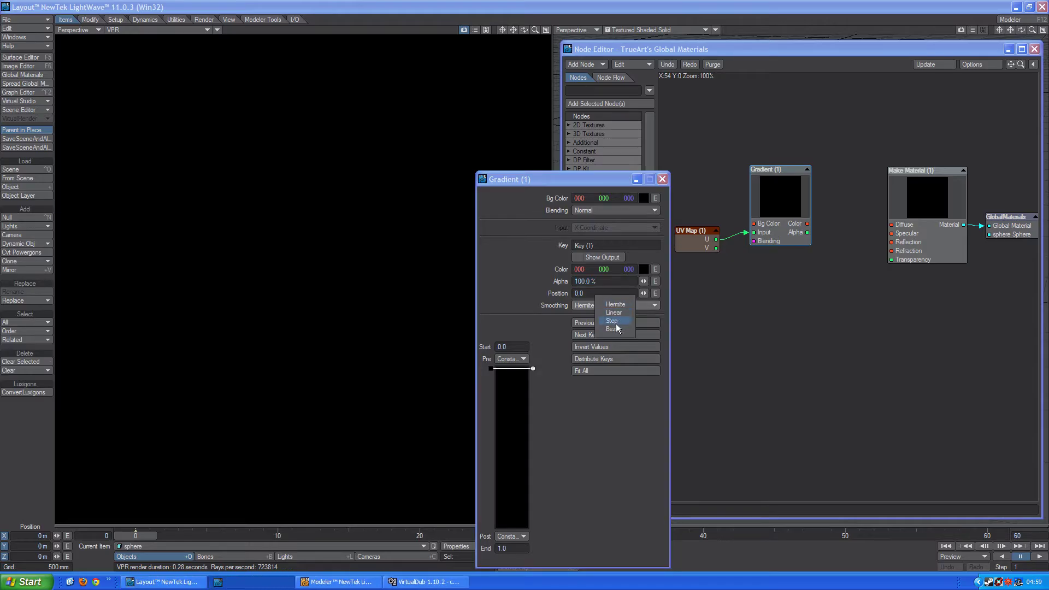
{"action": "left_click", "coordinate": [613, 328]}
Add a second gradient key at position 0.05 with Step smoothing and a white colour of 255, 255, 255
{"action": "left_click", "coordinate": [520, 378]}
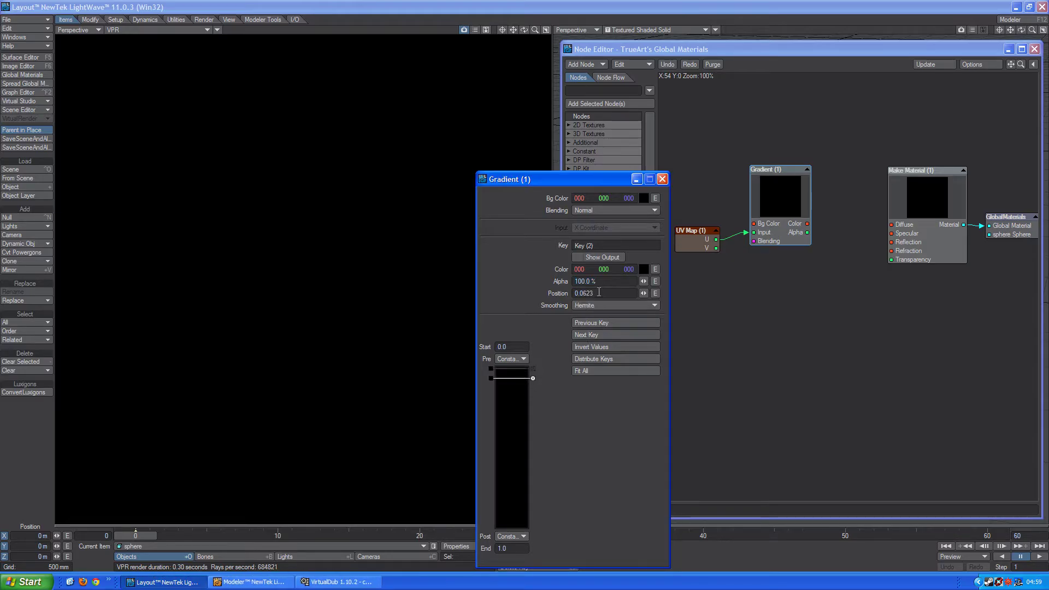
{"action": "key", "text": "BackSpace"}
{"action": "type", "text": "5"}
{"action": "key", "text": "Return"}
{"action": "left_click", "coordinate": [599, 307]}
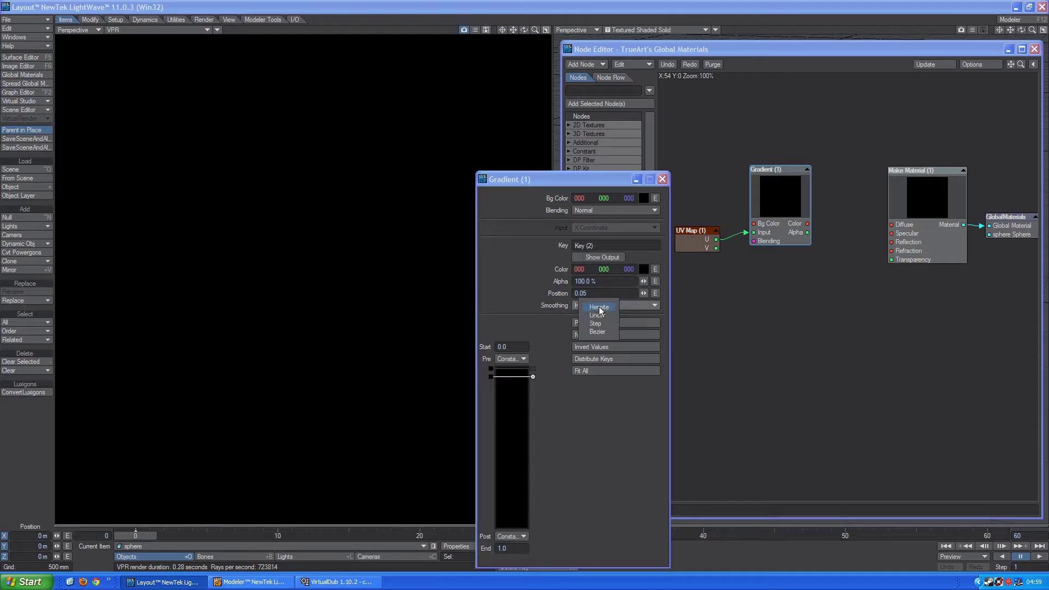
{"action": "left_click", "coordinate": [596, 324]}
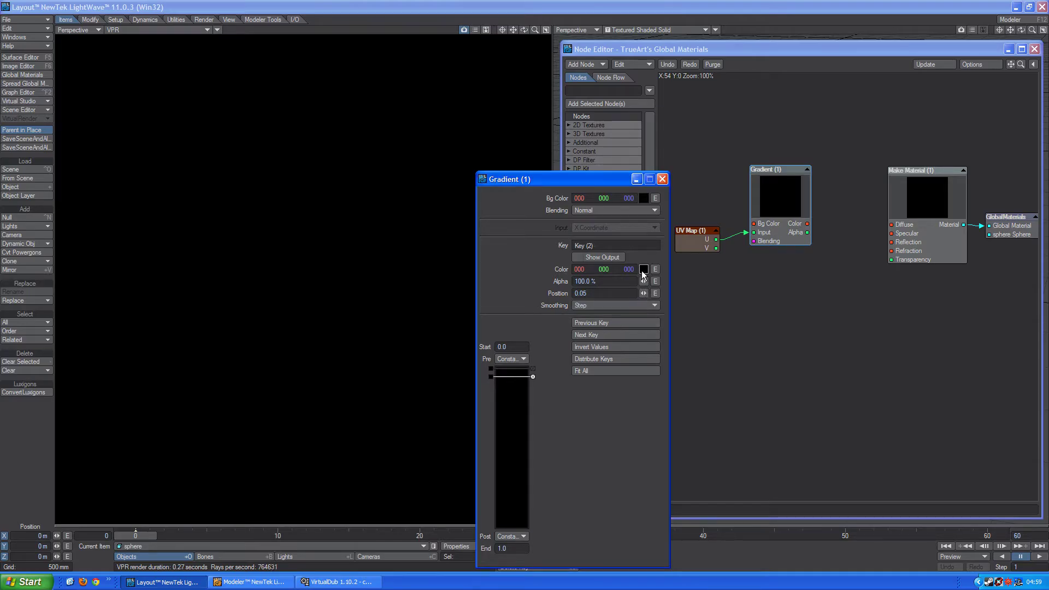
{"action": "left_click", "coordinate": [644, 271]}
{"action": "left_click", "coordinate": [586, 281]}
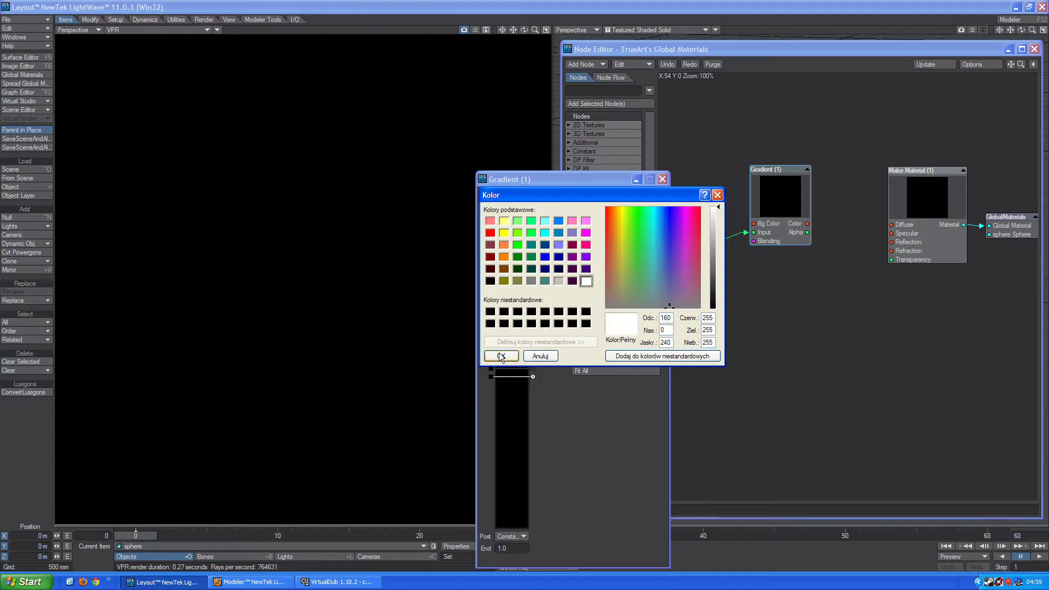
{"action": "left_click", "coordinate": [501, 357]}
Add a third gradient key at position 0.95 with Step smoothing and a black colour
{"action": "left_click", "coordinate": [512, 522]}
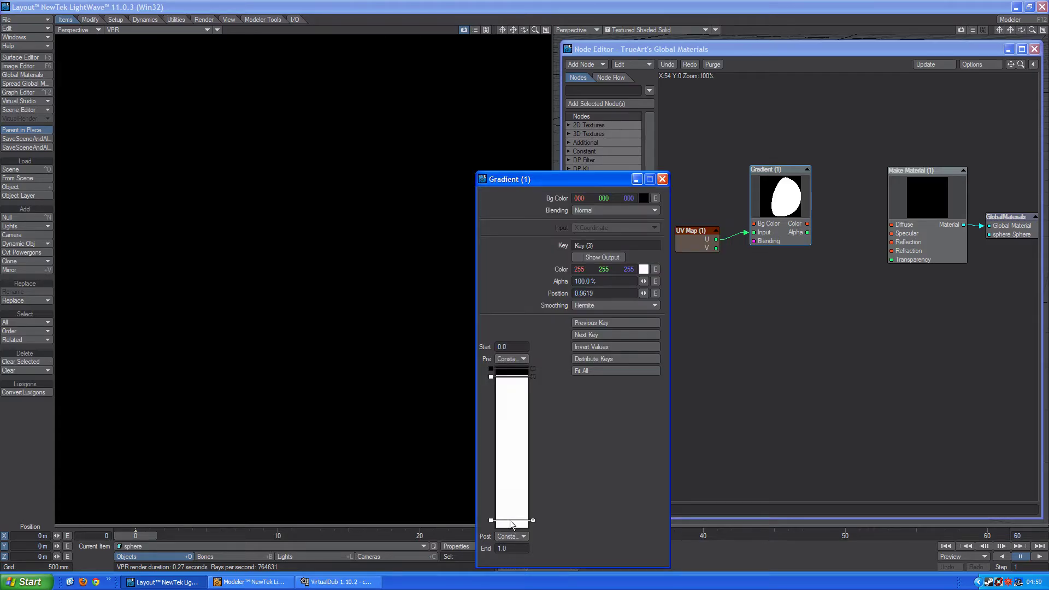
{"action": "left_click", "coordinate": [598, 306]}
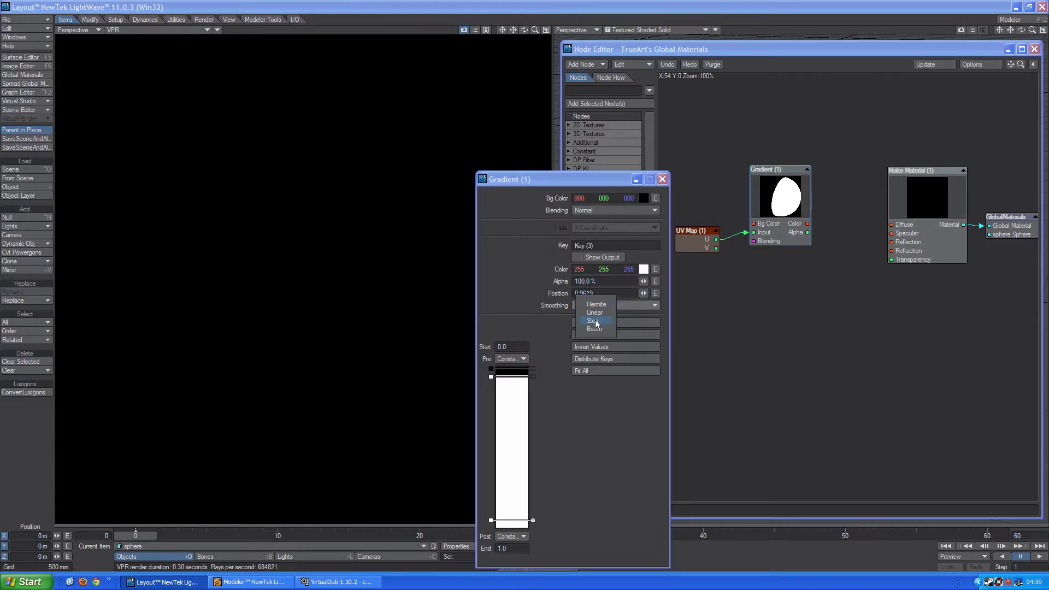
{"action": "left_click", "coordinate": [594, 321]}
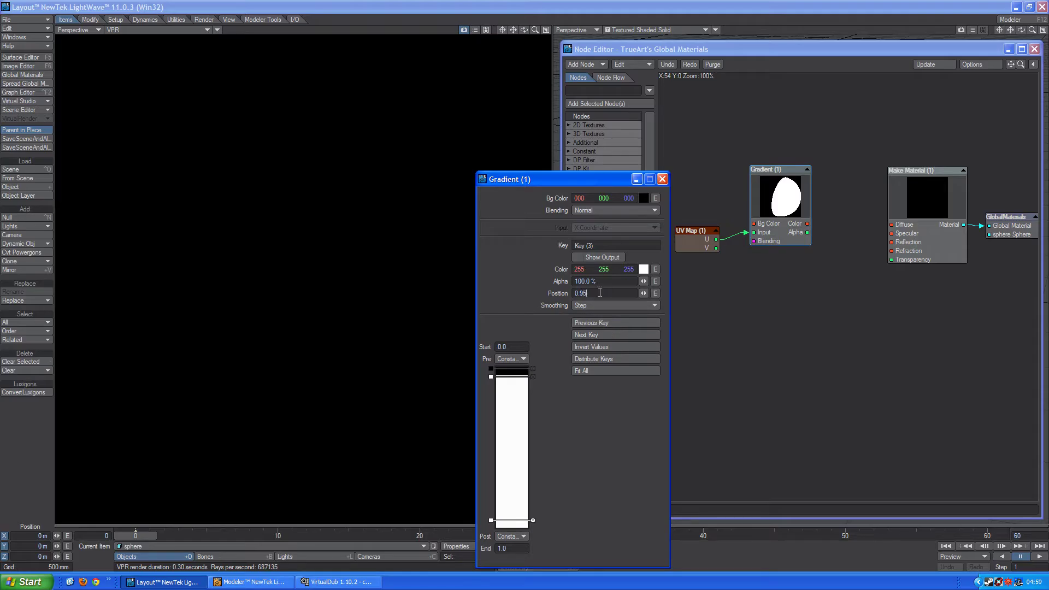
{"action": "key", "text": "Return"}
{"action": "left_click", "coordinate": [644, 272]}
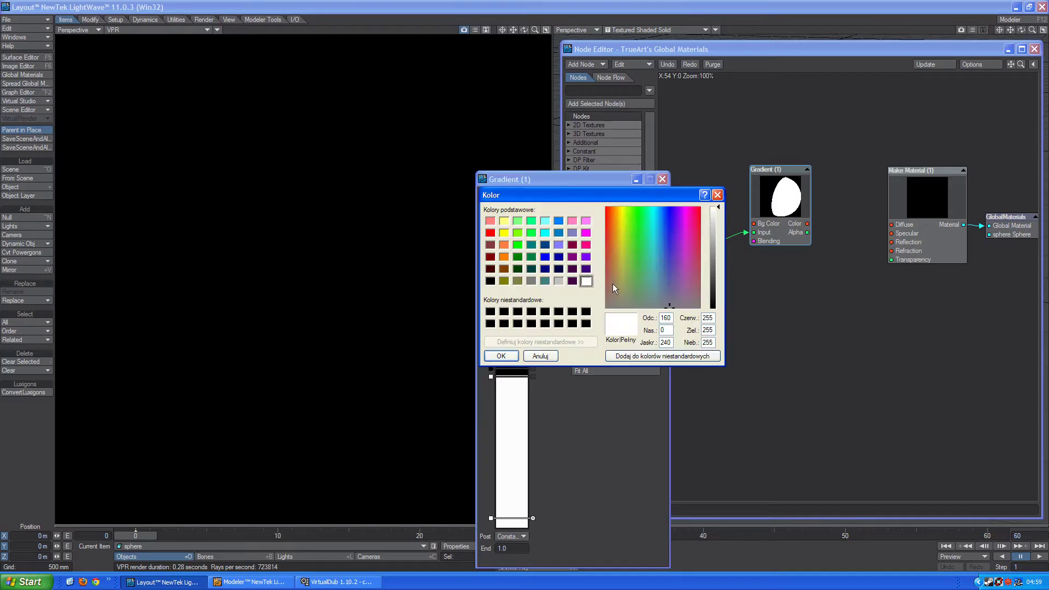
{"action": "left_click", "coordinate": [491, 281]}
{"action": "left_click", "coordinate": [501, 356]}
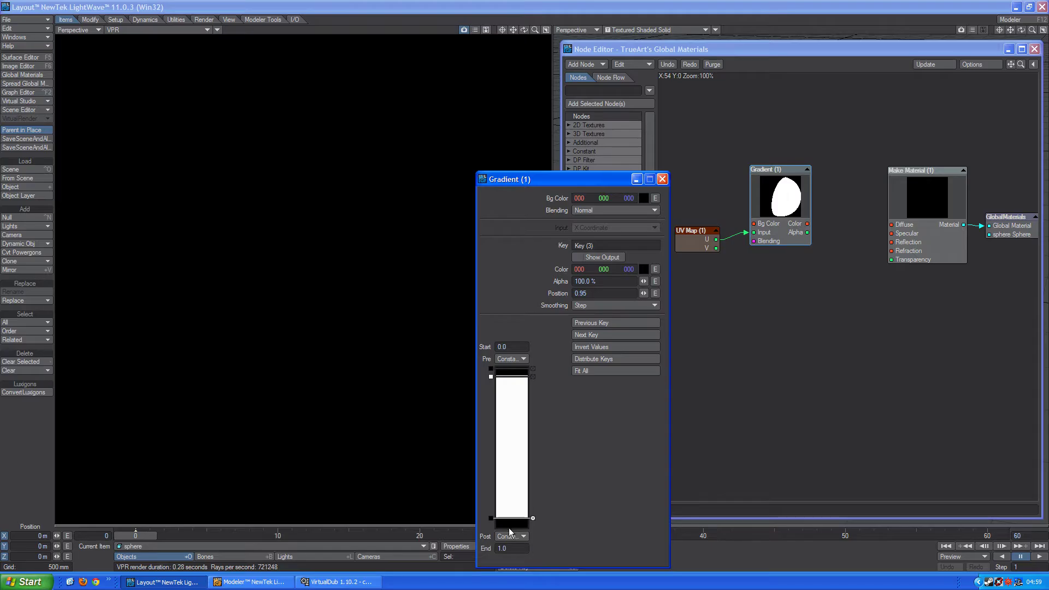
Add a fourth gradient key at position 1.0, set its smoothing to Step, and close the gradient settings
{"action": "left_click", "coordinate": [508, 525]}
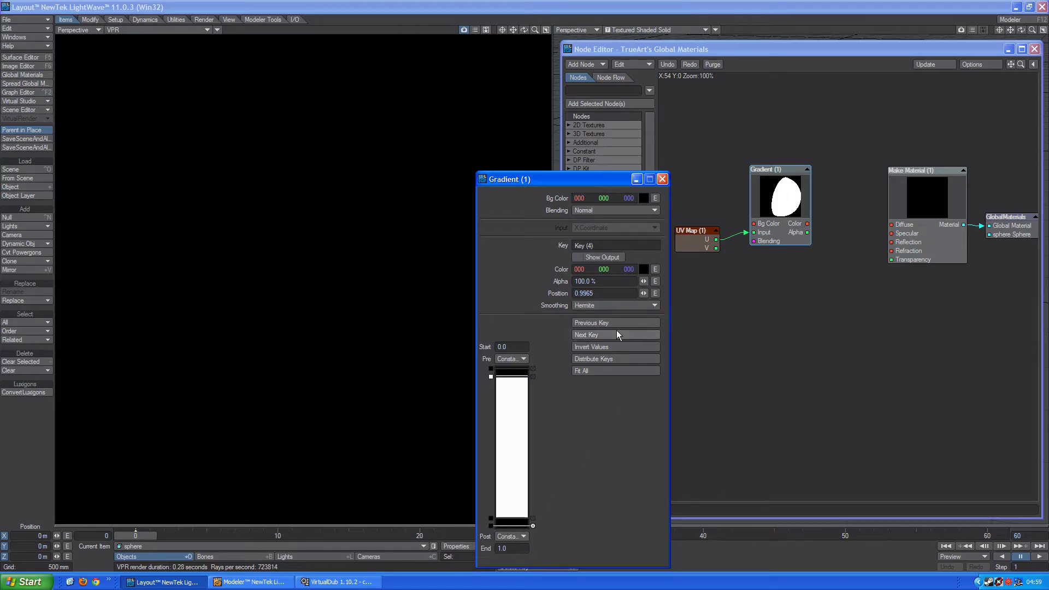
{"action": "left_click", "coordinate": [601, 293]}
{"action": "type", "text": "1"}
{"action": "key", "text": "Return"}
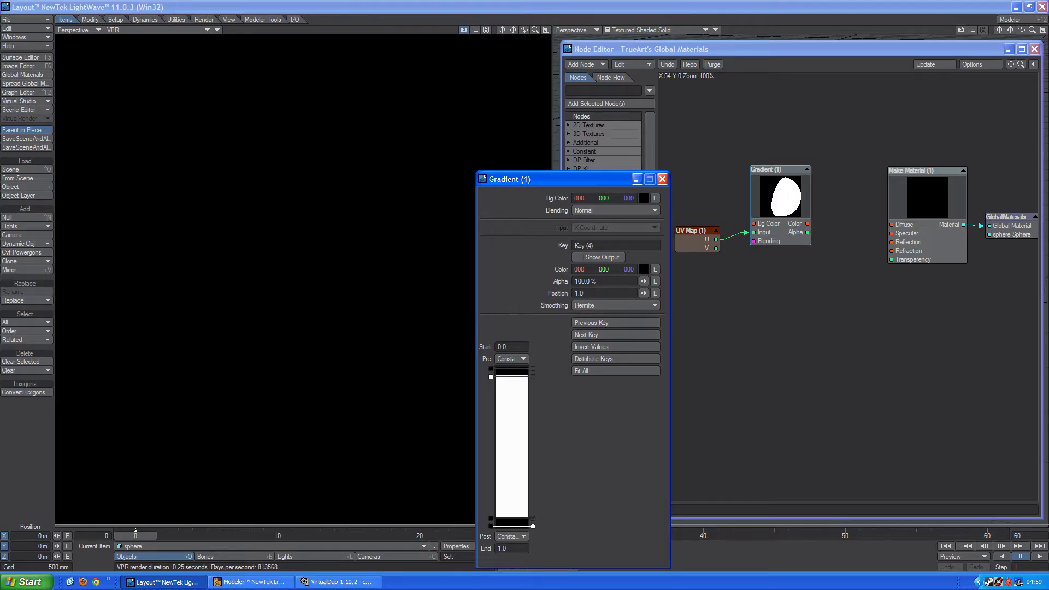
{"action": "left_click", "coordinate": [577, 304]}
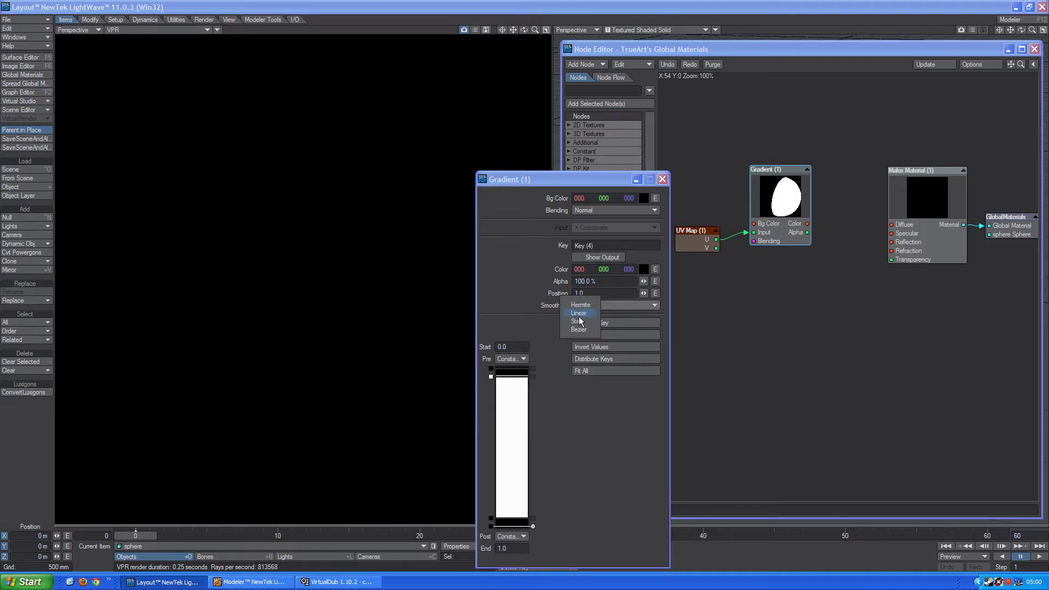
{"action": "left_click", "coordinate": [573, 326]}
{"action": "left_click", "coordinate": [662, 179]}
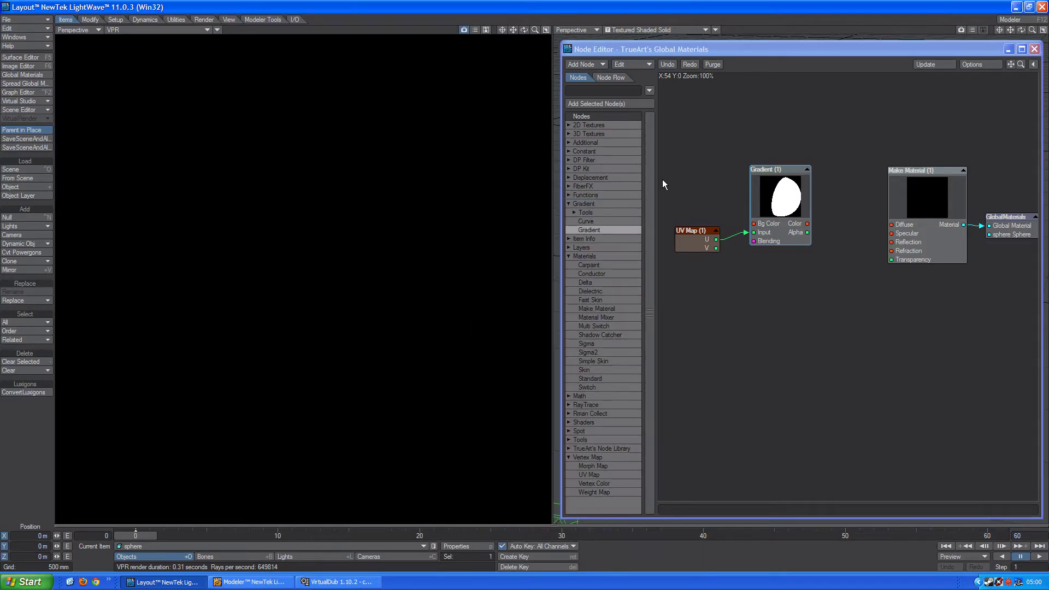
Space out the UV Map and Gradient nodes, and connect the gradient's Color output to Make Material's Diffuse input
{"action": "left_click_drag", "start_coordinate": [688, 244], "coordinate": [677, 244]}
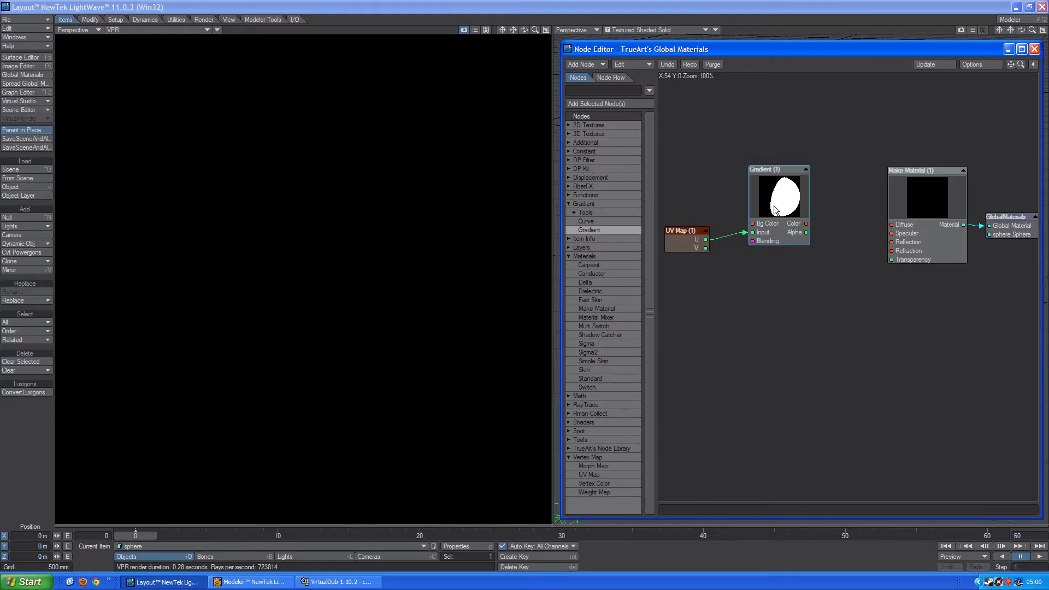
{"action": "left_click_drag", "start_coordinate": [776, 214], "coordinate": [762, 214]}
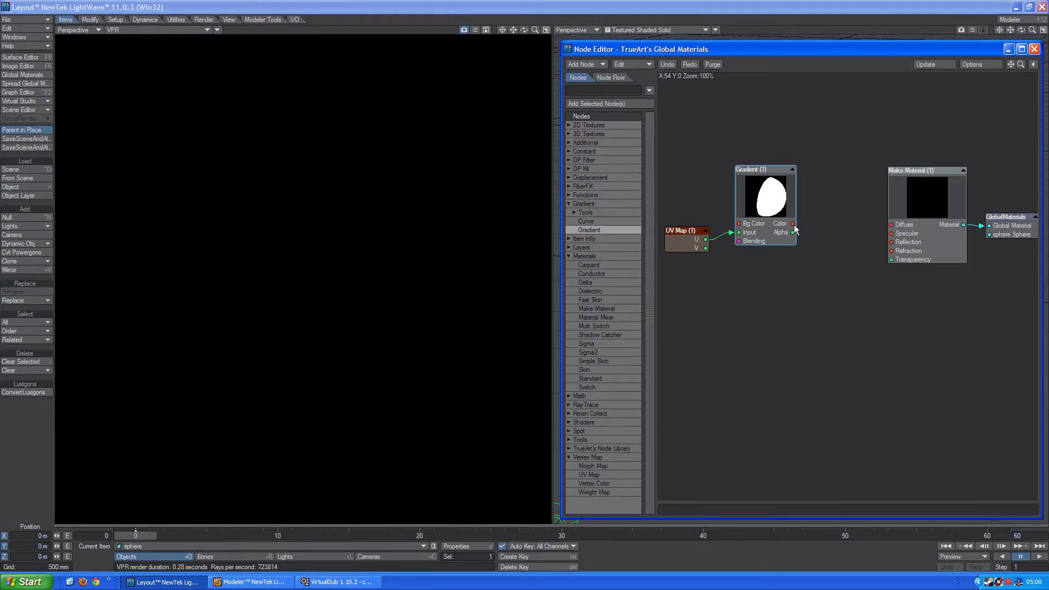
{"action": "left_click_drag", "start_coordinate": [793, 224], "coordinate": [898, 227]}
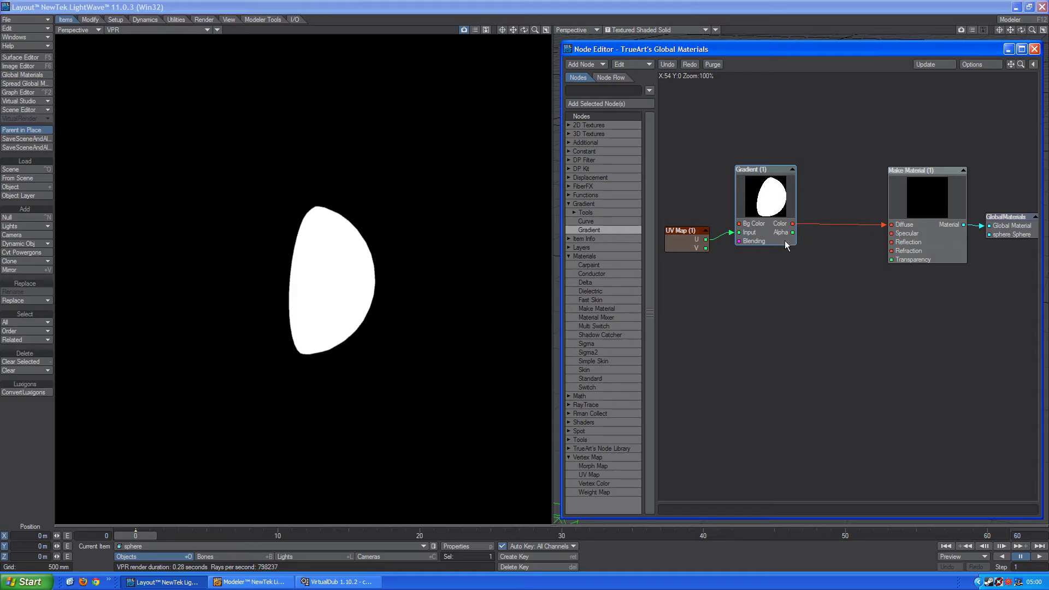
Set the UV Map node to use the Texture UV map and close its settings
{"action": "double_click", "coordinate": [681, 241]}
{"action": "left_click", "coordinate": [776, 254]}
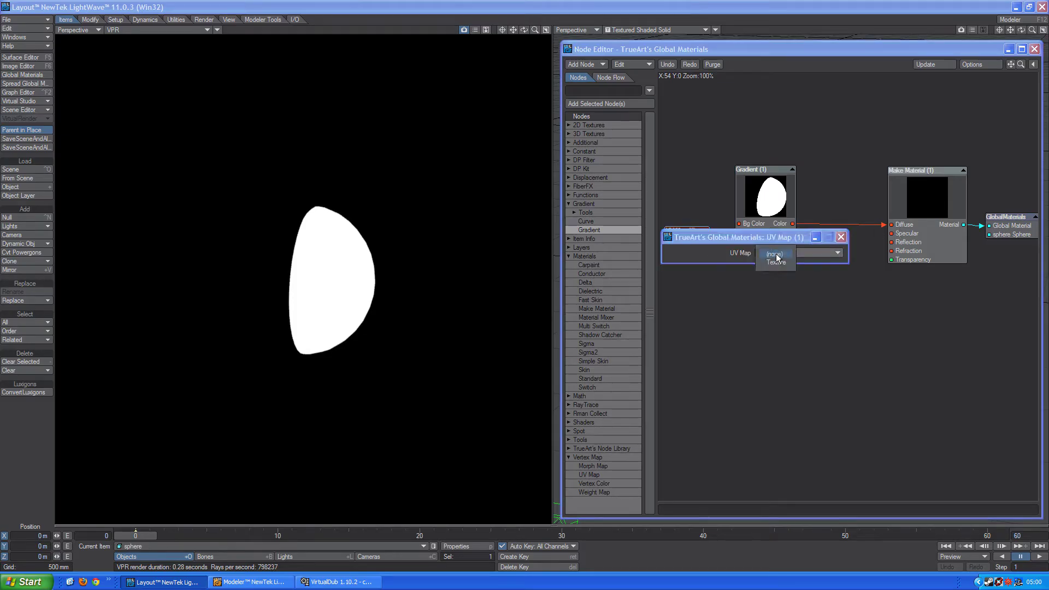
{"action": "left_click", "coordinate": [776, 262]}
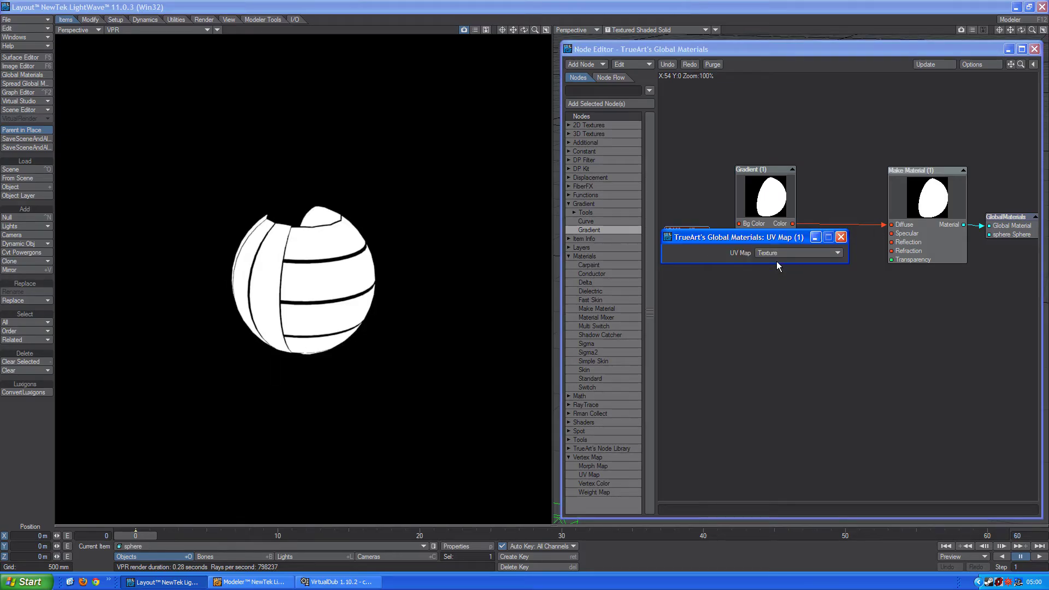
{"action": "left_click", "coordinate": [840, 237]}
Duplicate the Gradient node, place the copy directly below the original, and connect the UV Map's V output to its Input
{"action": "right_click", "coordinate": [758, 206]}
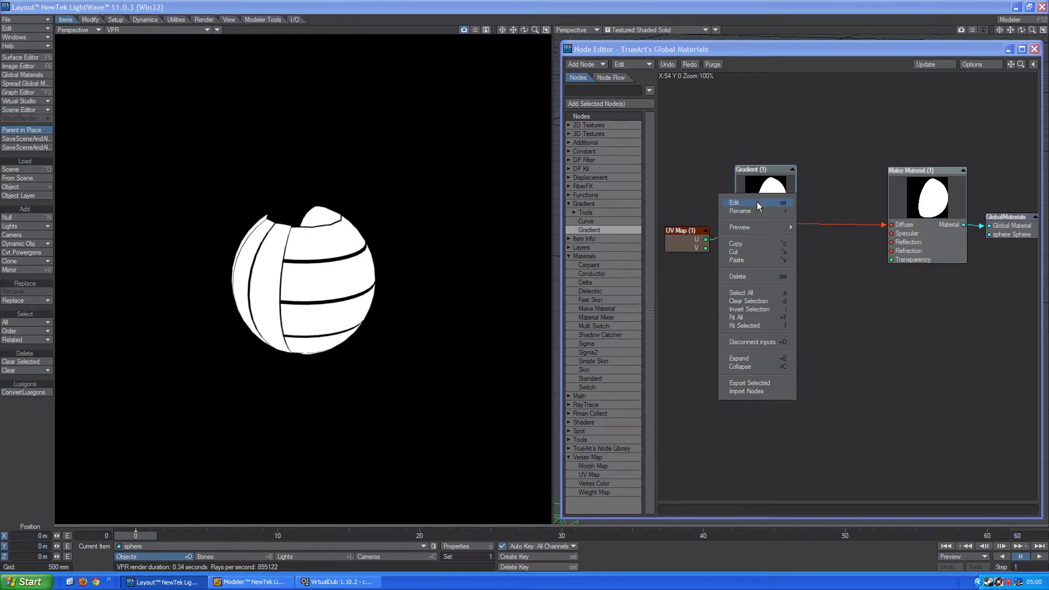
{"action": "left_click", "coordinate": [759, 244]}
{"action": "right_click", "coordinate": [719, 266]}
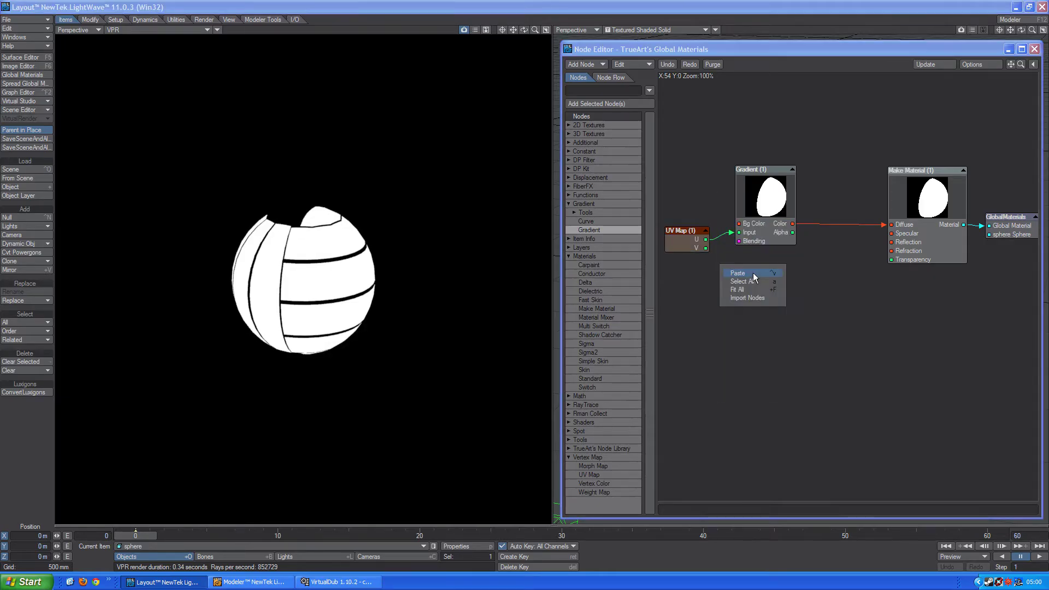
{"action": "left_click", "coordinate": [753, 273]}
{"action": "left_click_drag", "start_coordinate": [842, 274], "coordinate": [761, 280]}
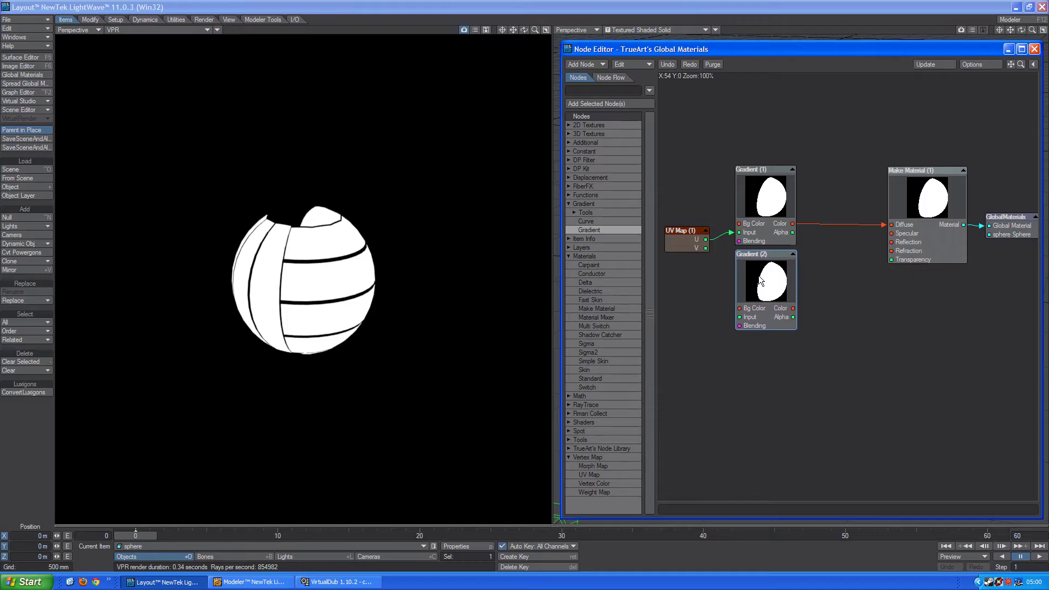
{"action": "left_click_drag", "start_coordinate": [705, 248], "coordinate": [741, 317]}
Add a vector Multiply node, feed both gradients' Color outputs into A and B, and connect its Result to Make Material's Diffuse
{"action": "left_click", "coordinate": [569, 396]}
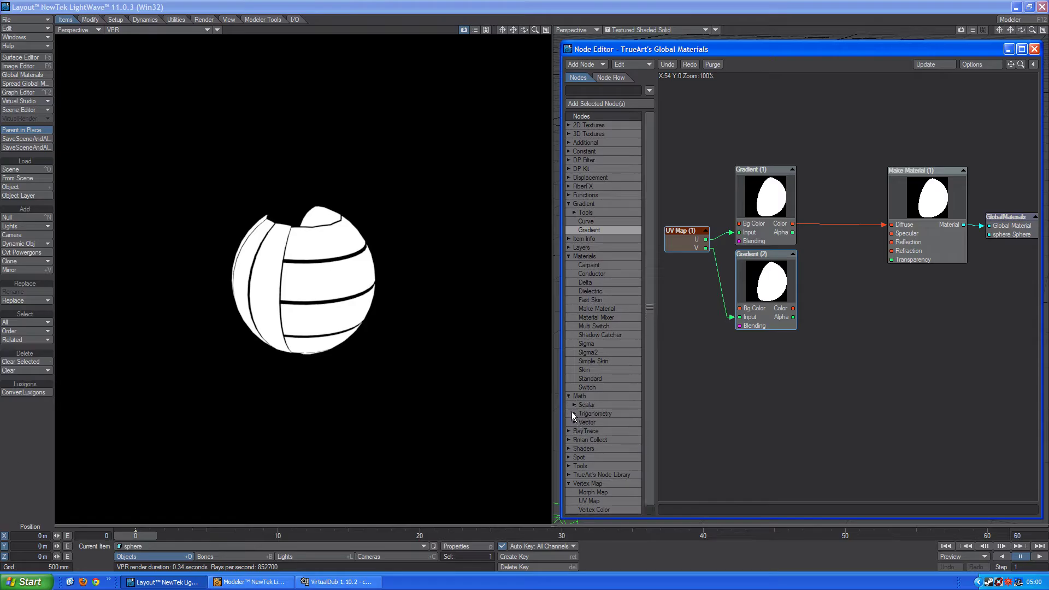
{"action": "left_click", "coordinate": [574, 423]}
{"action": "scroll", "coordinate": [604, 424], "scroll_direction": "down", "scroll_amount": 5}
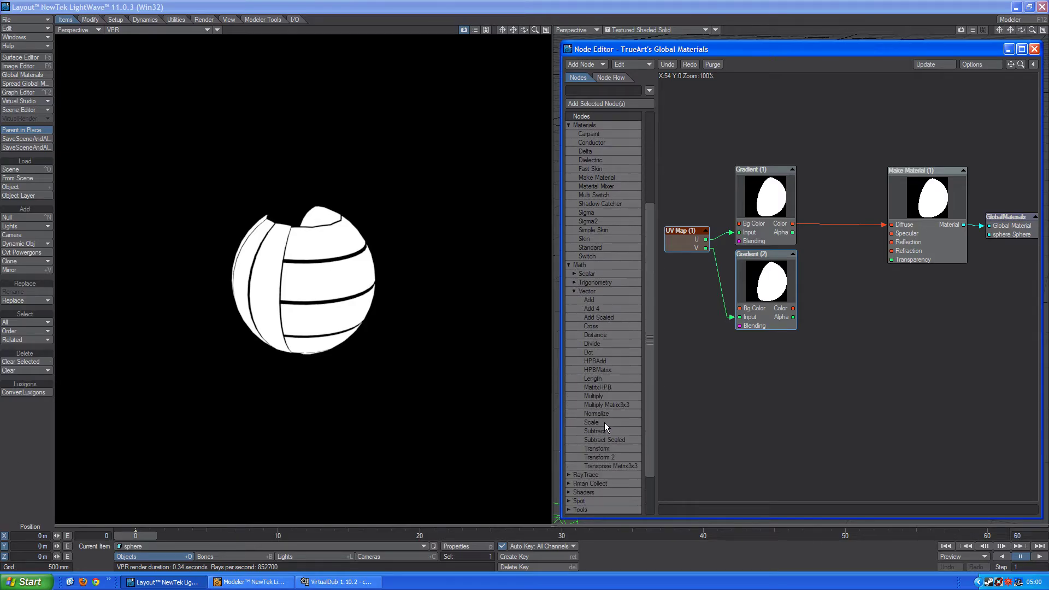
{"action": "double_click", "coordinate": [595, 396]}
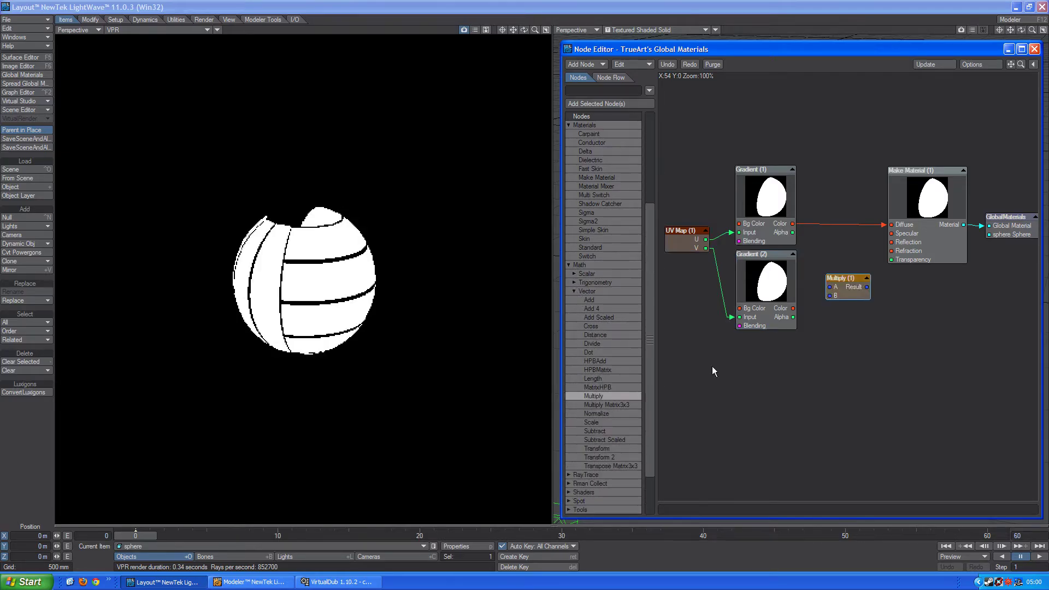
{"action": "left_click_drag", "start_coordinate": [842, 242], "coordinate": [818, 243]}
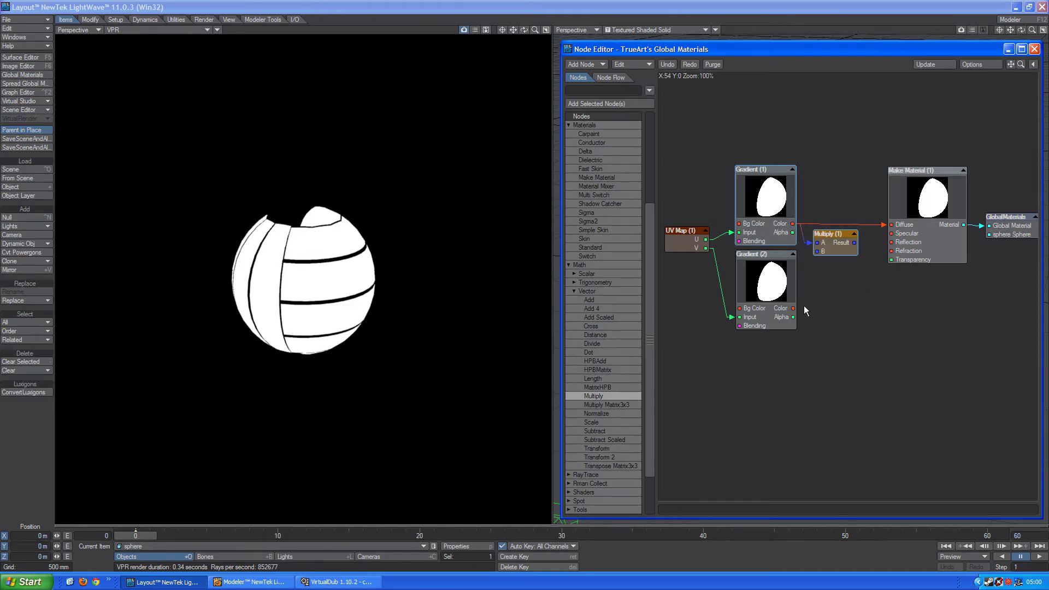
{"action": "left_click_drag", "start_coordinate": [793, 308], "coordinate": [891, 225]}
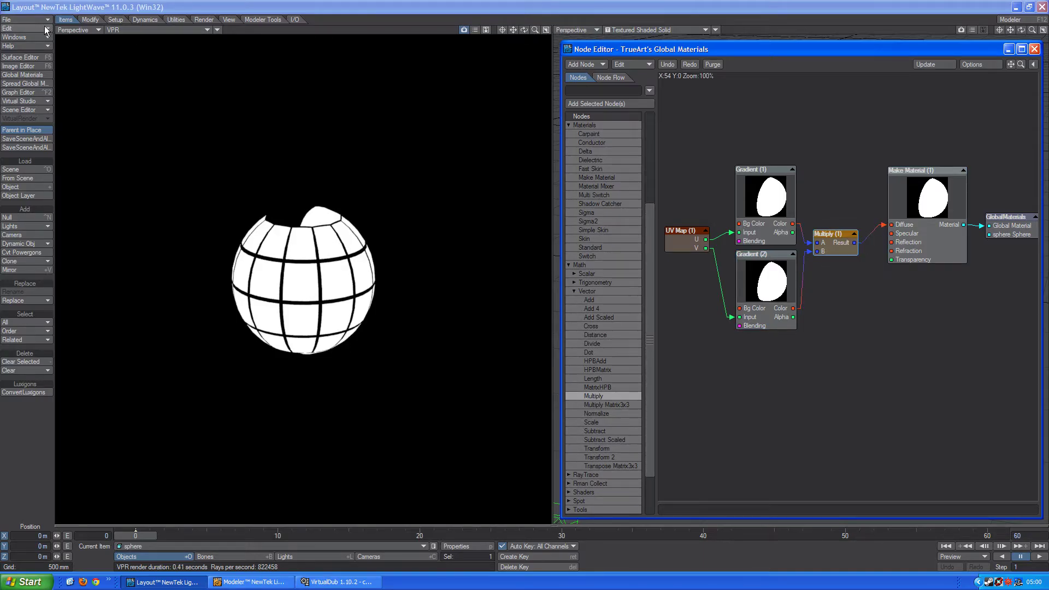
Switch to Modeler and merge the first four pairs of neighbouring triangles around the sphere's top pole into quads
{"action": "mouse_move", "coordinate": [522, 33]}
{"action": "left_mouse_down"}
{"action": "mouse_move", "coordinate": [530, 88]}
{"action": "mouse_move", "coordinate": [522, 52]}
{"action": "left_mouse_up"}
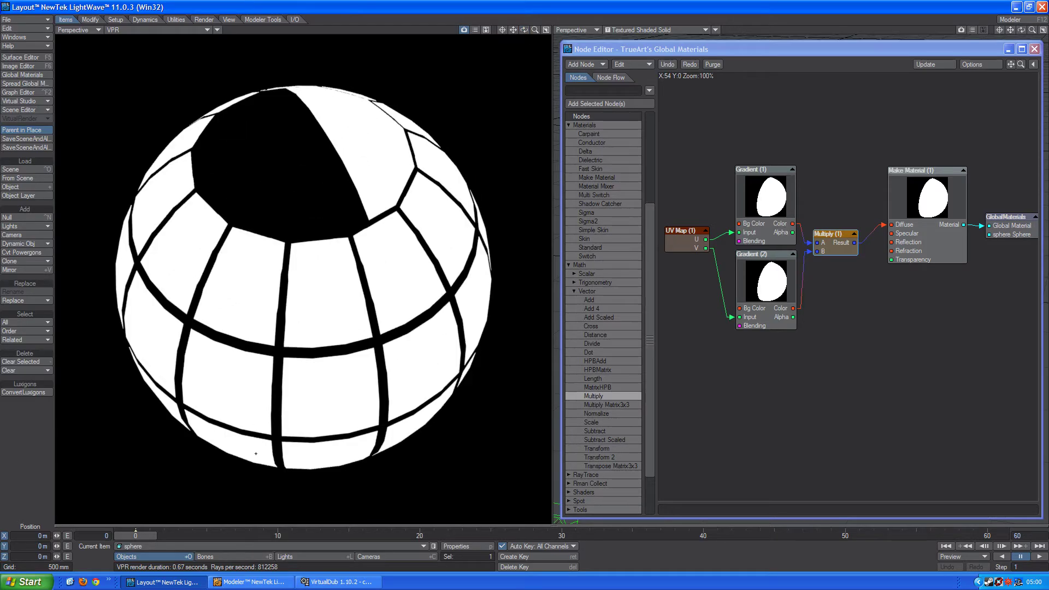
{"action": "left_click", "coordinate": [249, 582]}
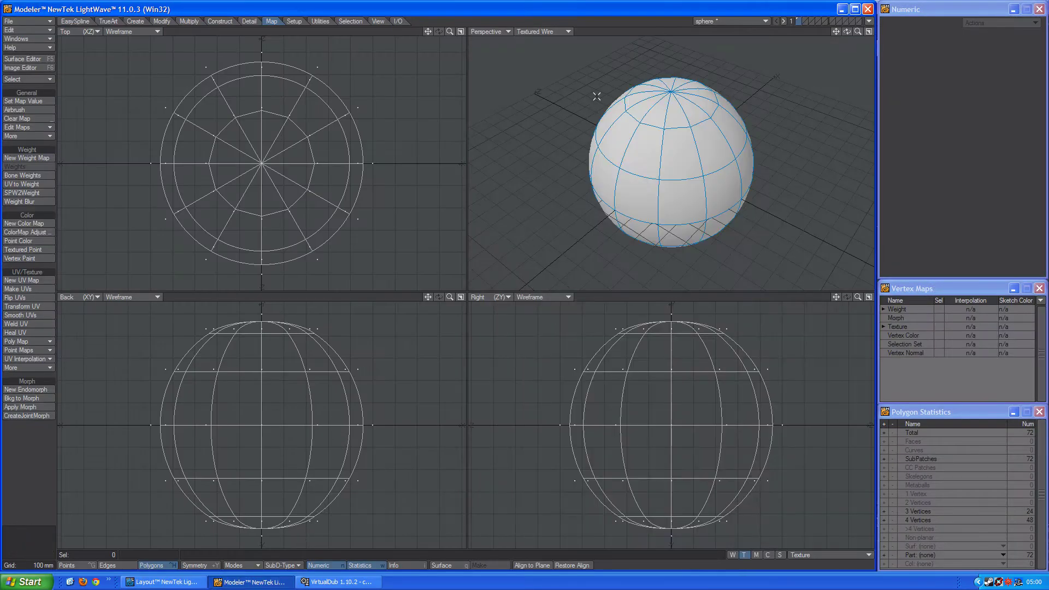
{"action": "mouse_move", "coordinate": [847, 31]}
{"action": "left_mouse_down"}
{"action": "mouse_move", "coordinate": [678, 178]}
{"action": "mouse_move", "coordinate": [699, 156]}
{"action": "mouse_move", "coordinate": [695, 121]}
{"action": "left_mouse_up"}
{"action": "key", "text": "shift+z"}
{"action": "key", "text": "shift+z"}
{"action": "key", "text": "u"}
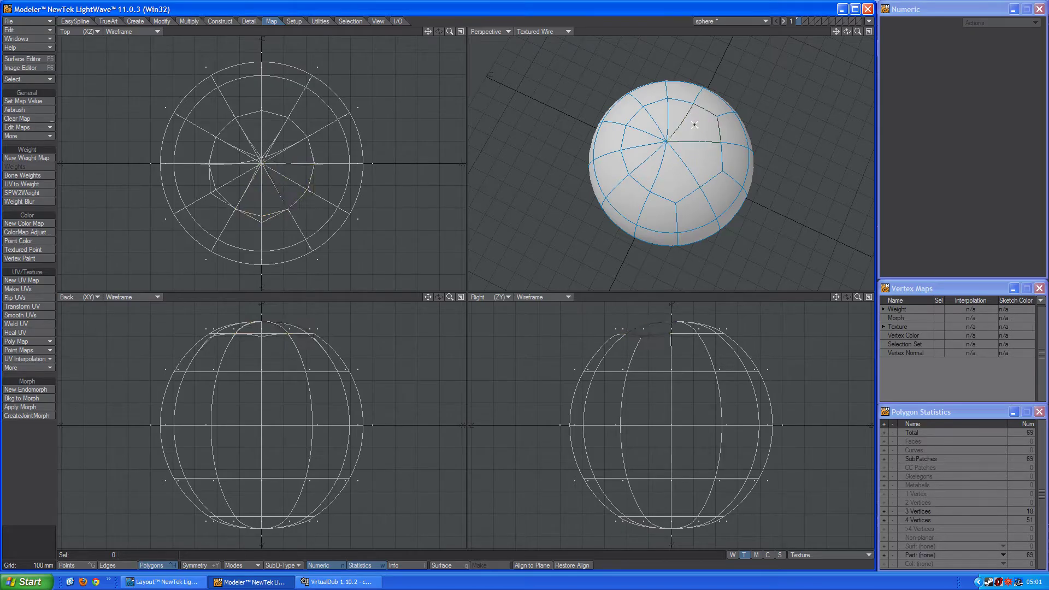
{"action": "left_click", "coordinate": [664, 117]}
{"action": "key", "text": "/"}
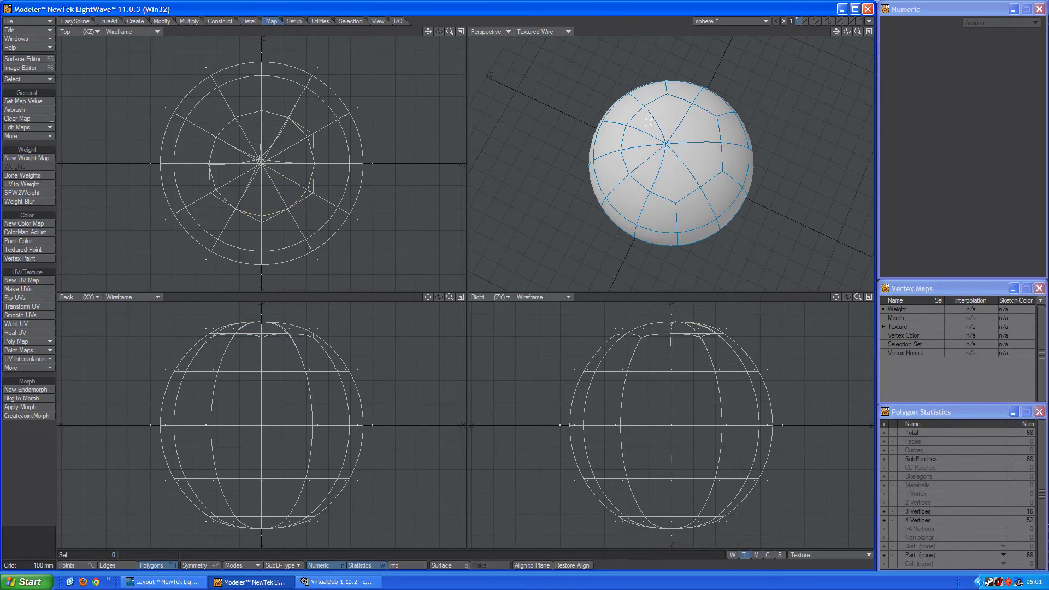
Merge the remaining two pairs of triangles around the sphere's top pole into quads
{"action": "left_click", "coordinate": [649, 123]}
{"action": "left_click", "coordinate": [644, 138]}
{"action": "key", "text": "shift+z"}
{"action": "key", "text": "/"}
{"action": "left_click", "coordinate": [645, 139]}
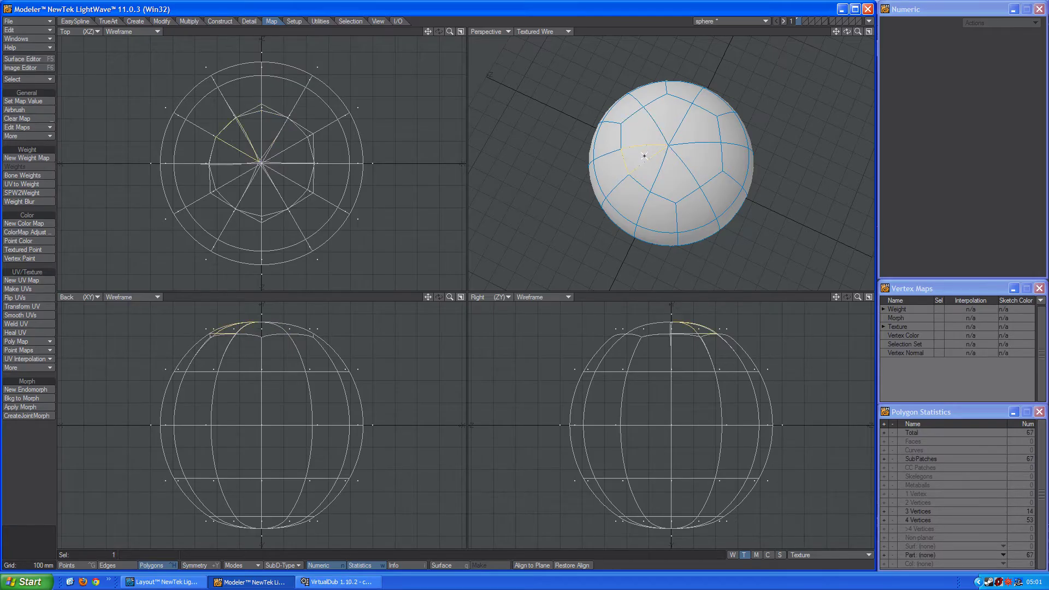
{"action": "left_click", "coordinate": [650, 169]}
{"action": "key", "text": "shift+z"}
{"action": "key", "text": "/"}
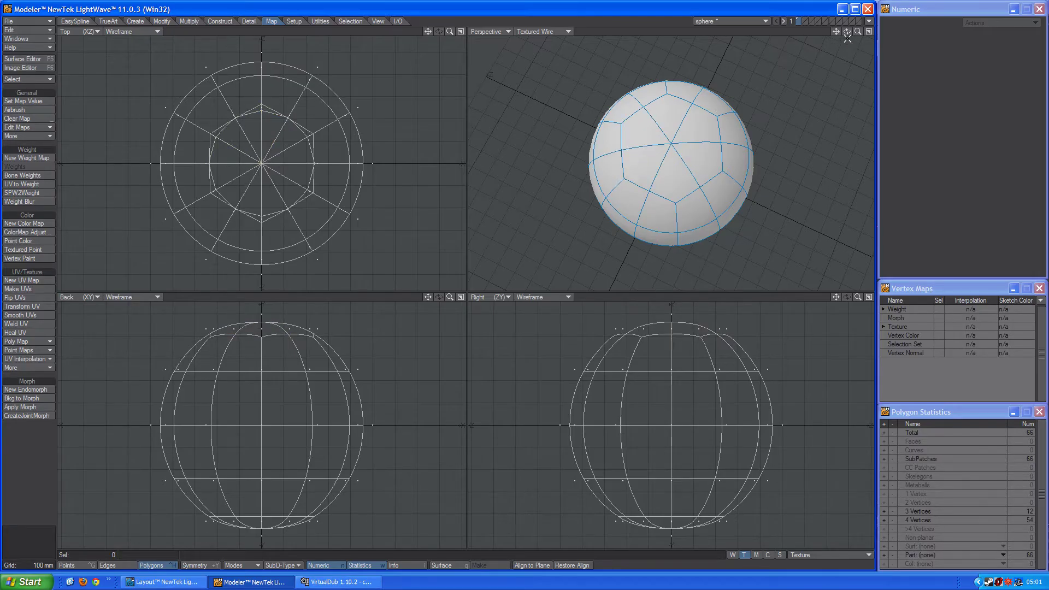
Merge four pairs of neighbouring triangles around the sphere's bottom pole into quads
{"action": "left_click_drag", "start_coordinate": [848, 33], "coordinate": [766, 133]}
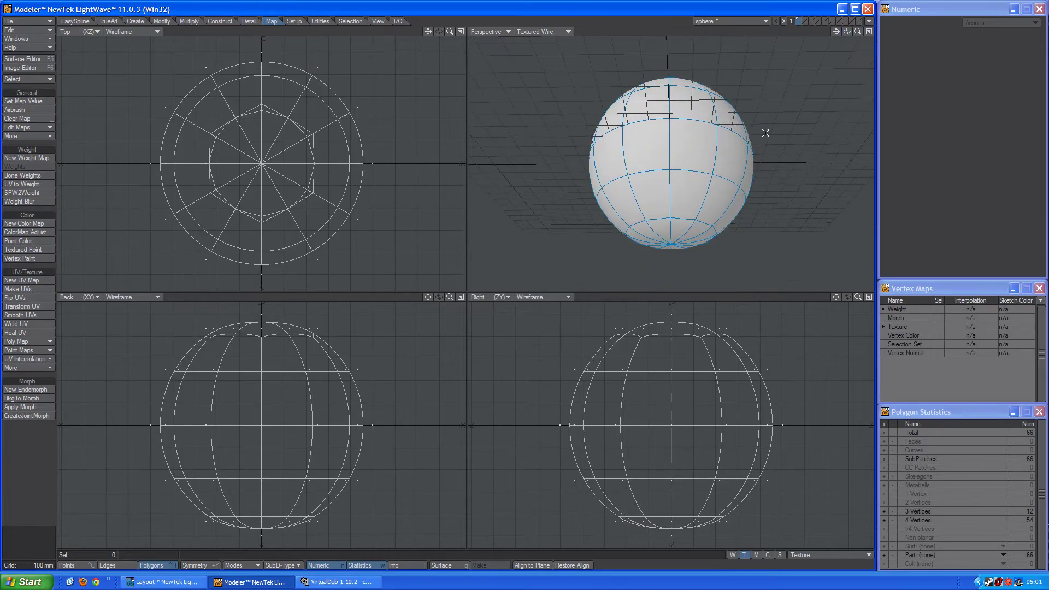
{"action": "left_click", "coordinate": [670, 223]}
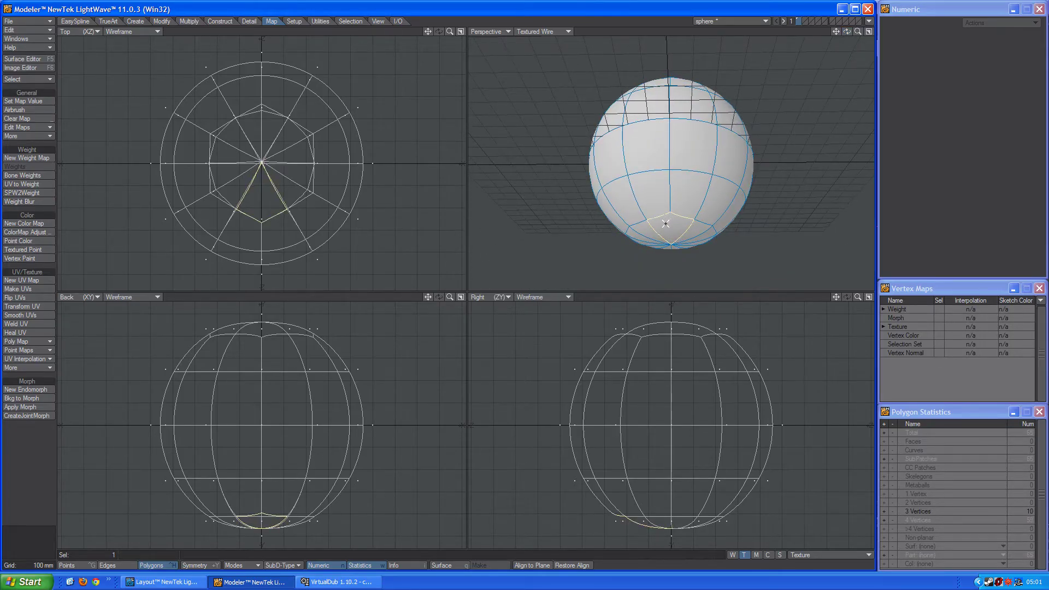
{"action": "left_click", "coordinate": [666, 223]}
{"action": "left_click_drag", "start_coordinate": [695, 229], "coordinate": [714, 226]}
{"action": "key", "text": "shift+z"}
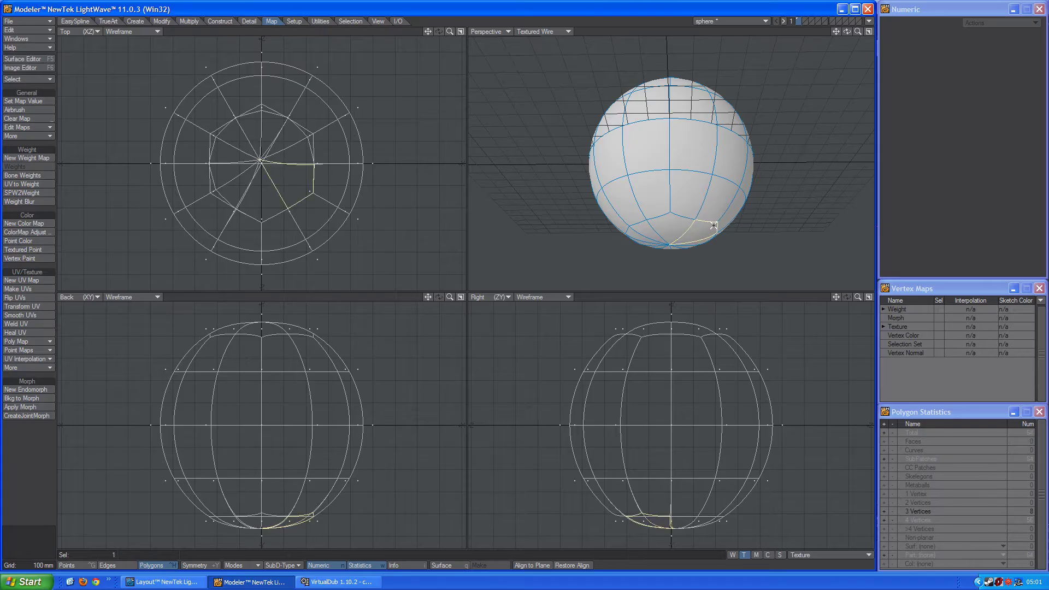
{"action": "key", "text": "slash"}
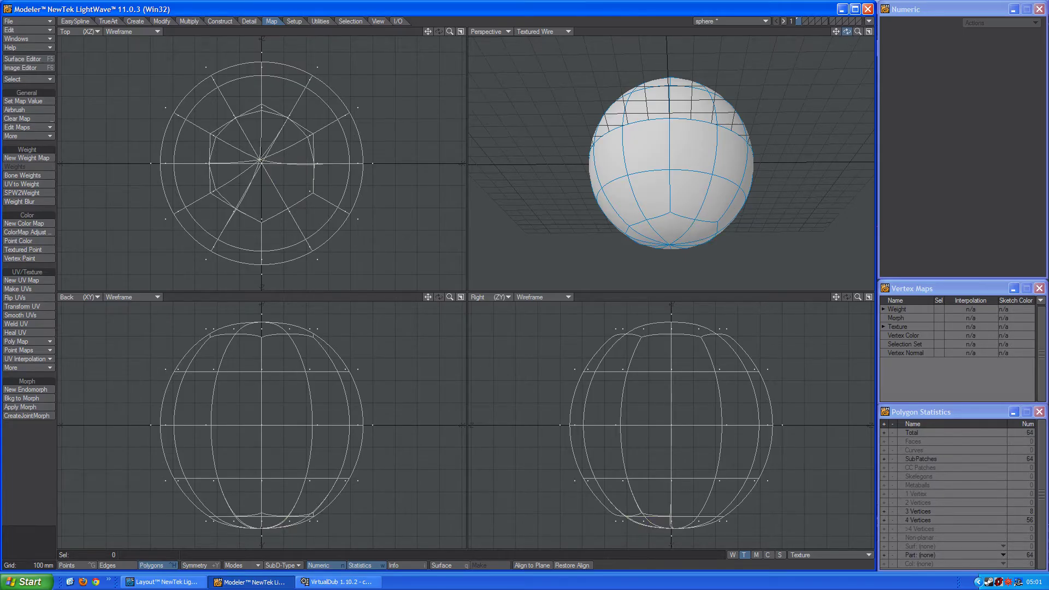
{"action": "left_click_drag", "start_coordinate": [847, 31], "coordinate": [753, 156]}
{"action": "mouse_move", "coordinate": [663, 183]}
{"action": "left_mouse_down"}
{"action": "mouse_move", "coordinate": [690, 186]}
{"action": "mouse_move", "coordinate": [693, 207]}
{"action": "left_mouse_up"}
{"action": "key", "text": "shift+z"}
{"action": "key", "text": "slash"}
{"action": "key", "text": "shift+z"}
Merge the last two pairs of triangles at the sphere's bottom pole into quads
{"action": "left_click", "coordinate": [700, 220]}
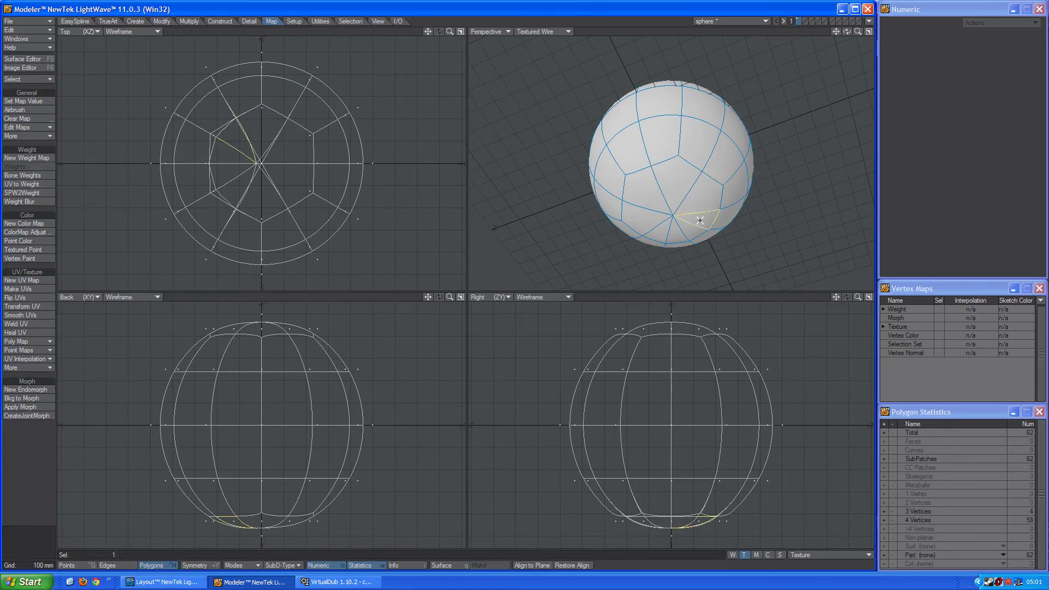
{"action": "left_click", "coordinate": [692, 232], "text": "shift"}
{"action": "key", "text": "shift+z"}
{"action": "key", "text": "slash"}
{"action": "left_click", "coordinate": [672, 229]}
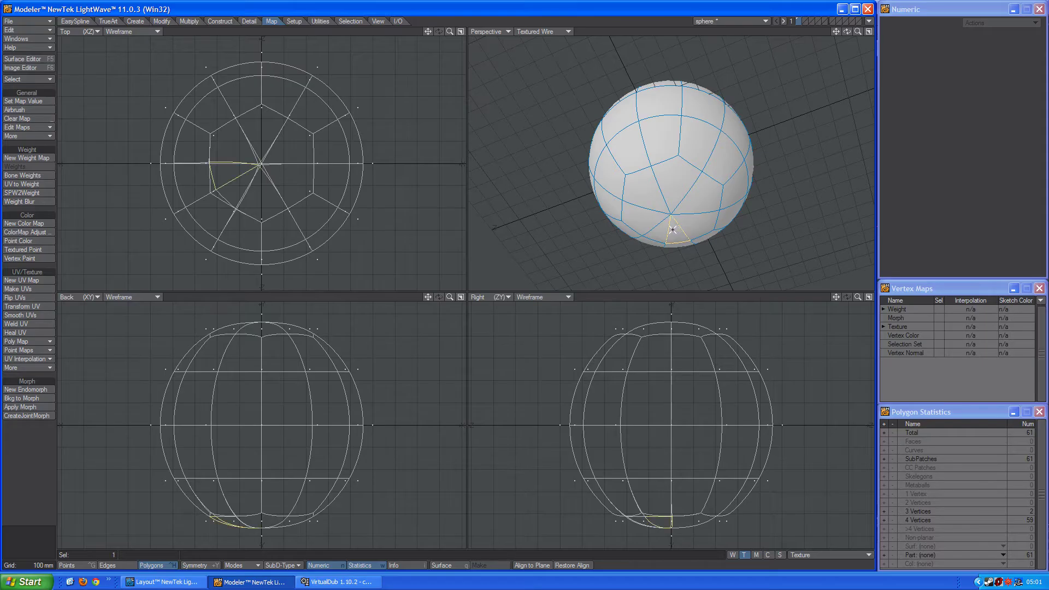
{"action": "left_click", "coordinate": [656, 231], "text": "shift"}
{"action": "key", "text": "shift+z"}
{"action": "key", "text": "slash"}
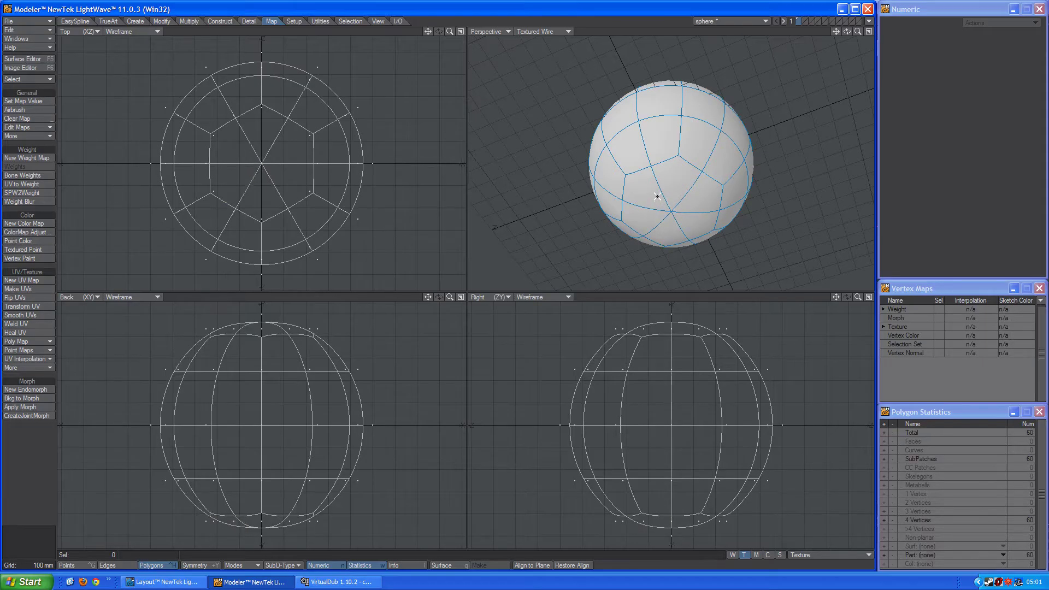
Select the twelve merged quads around both poles, attach a new quad polygon map using the Texture vertex map, and clear the selection
{"action": "mouse_move", "coordinate": [657, 197]}
{"action": "left_mouse_down"}
{"action": "mouse_move", "coordinate": [652, 223]}
{"action": "mouse_move", "coordinate": [673, 220]}
{"action": "mouse_move", "coordinate": [692, 179]}
{"action": "left_mouse_up"}
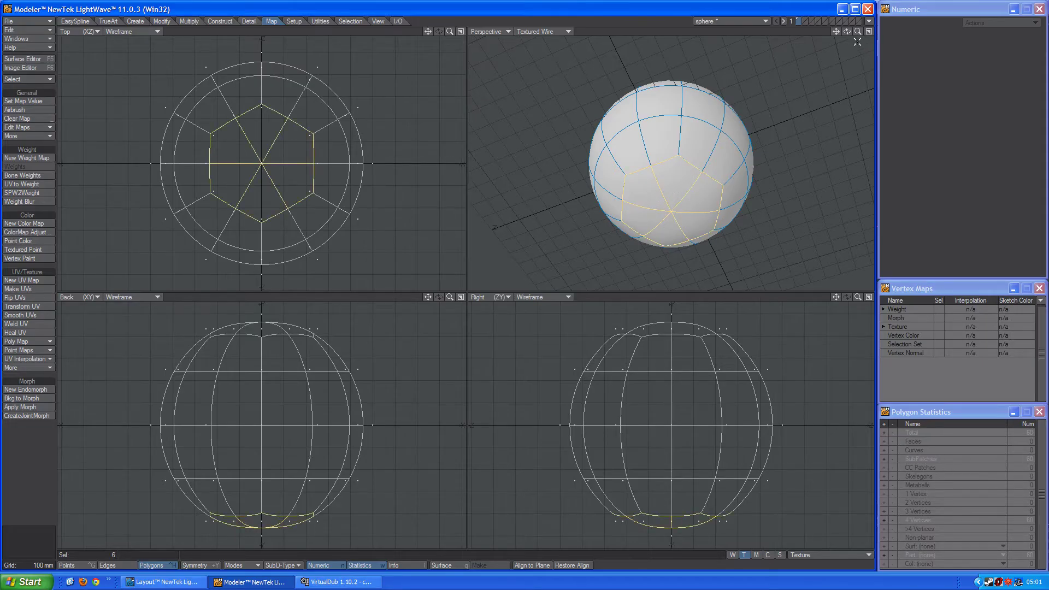
{"action": "mouse_move", "coordinate": [847, 31]}
{"action": "left_mouse_down"}
{"action": "mouse_move", "coordinate": [743, 93]}
{"action": "mouse_move", "coordinate": [679, 110]}
{"action": "mouse_move", "coordinate": [647, 139]}
{"action": "mouse_move", "coordinate": [691, 140]}
{"action": "left_mouse_up"}
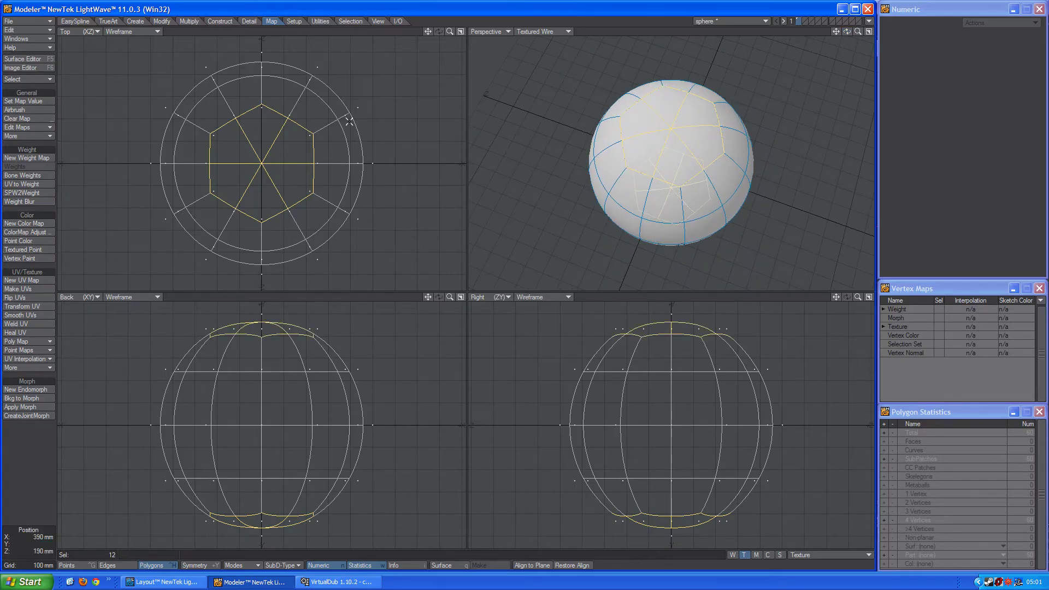
{"action": "left_click", "coordinate": [35, 343]}
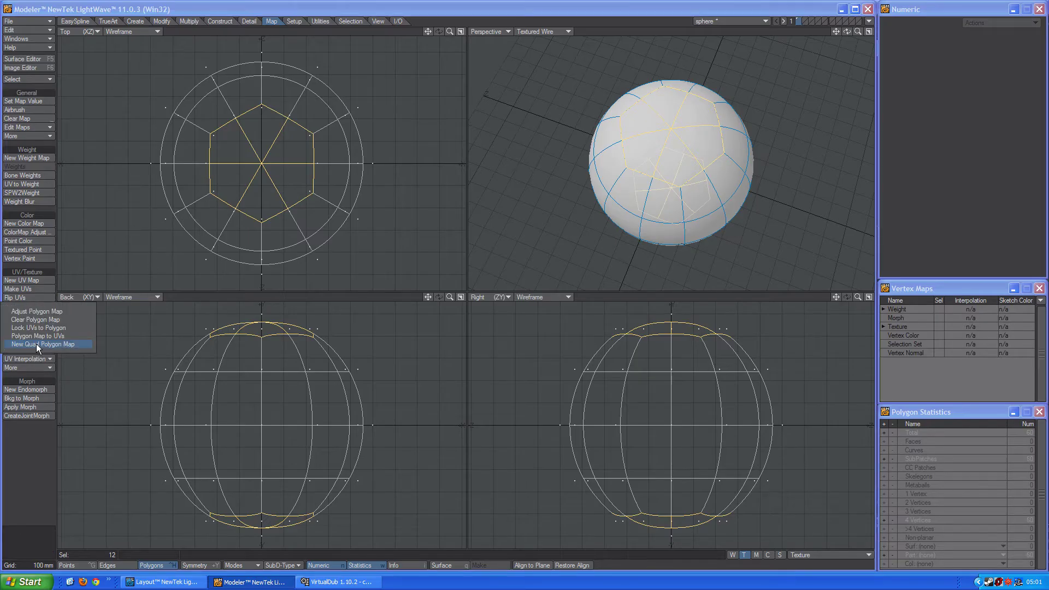
{"action": "left_click", "coordinate": [36, 343]}
{"action": "left_click", "coordinate": [232, 69]}
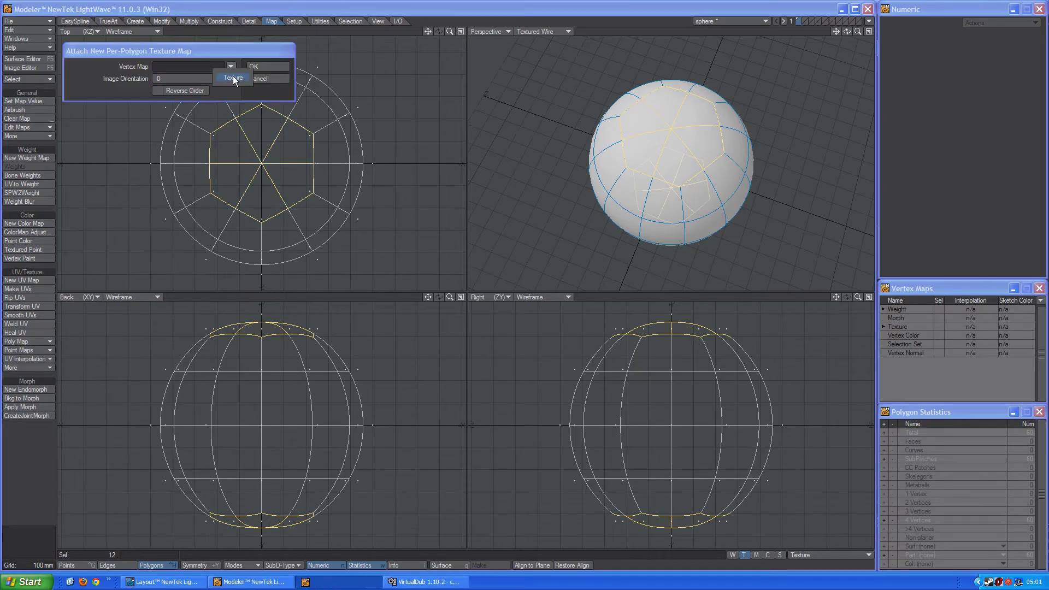
{"action": "left_click", "coordinate": [233, 77]}
{"action": "left_click", "coordinate": [259, 67]}
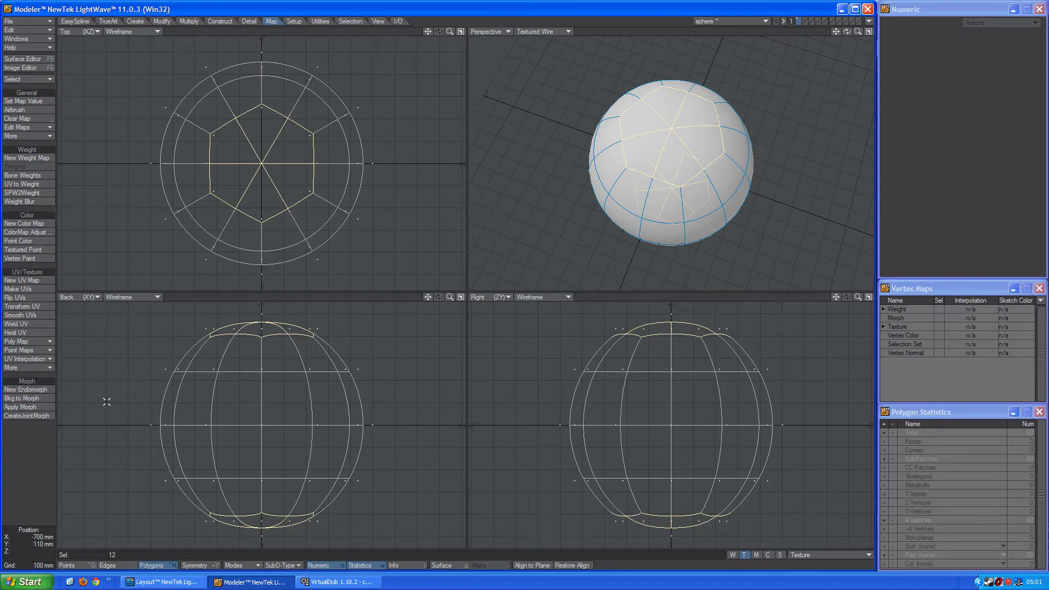
{"action": "left_click", "coordinate": [39, 443]}
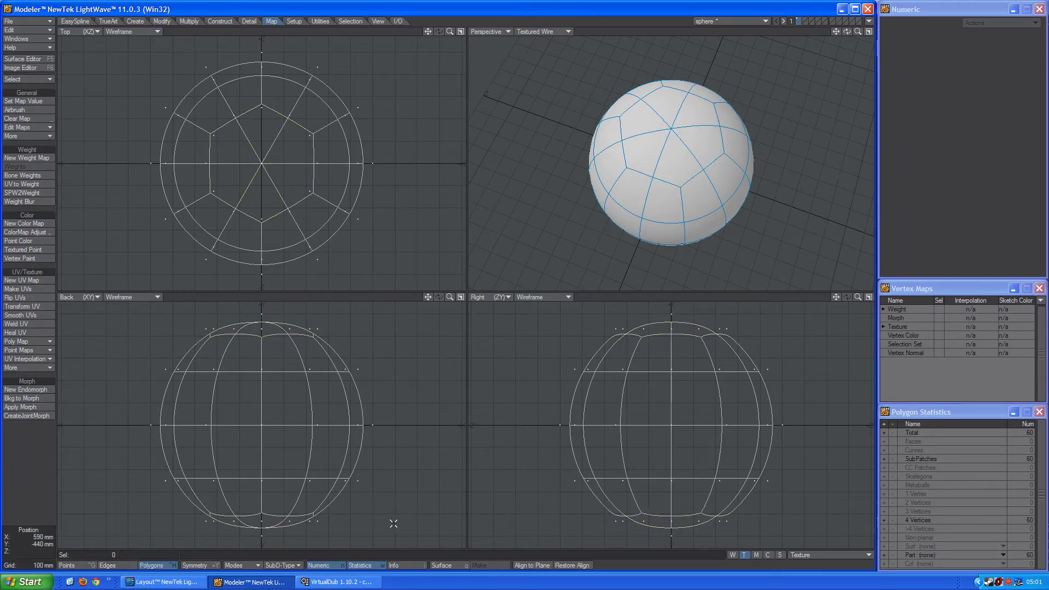
Switch to Layout and set the position of Key (3) in the Gradient (1) node to 0.9
{"action": "left_click", "coordinate": [164, 582]}
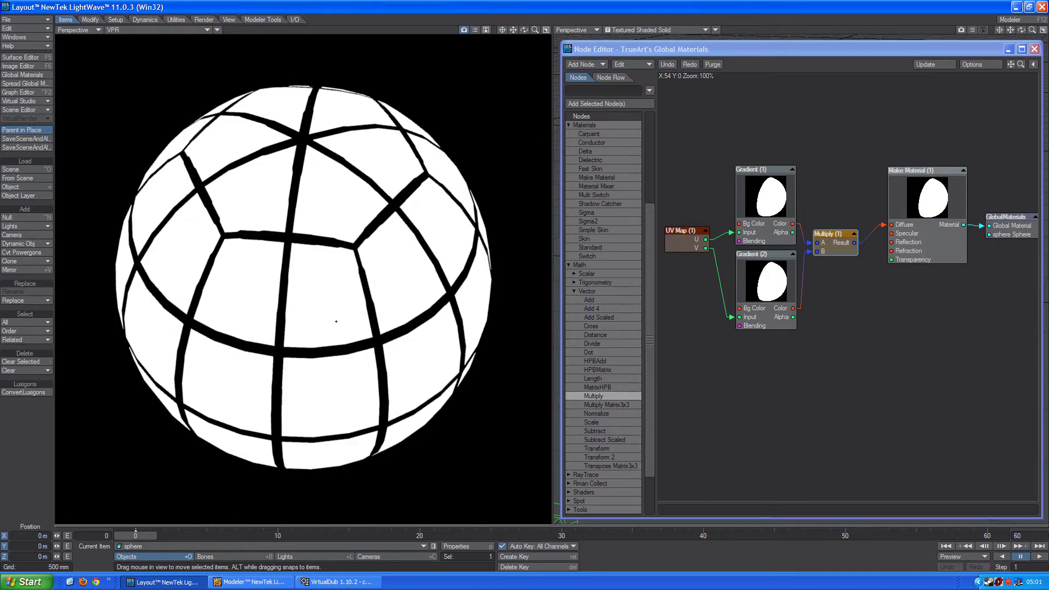
{"action": "left_click_drag", "start_coordinate": [525, 30], "coordinate": [536, 114]}
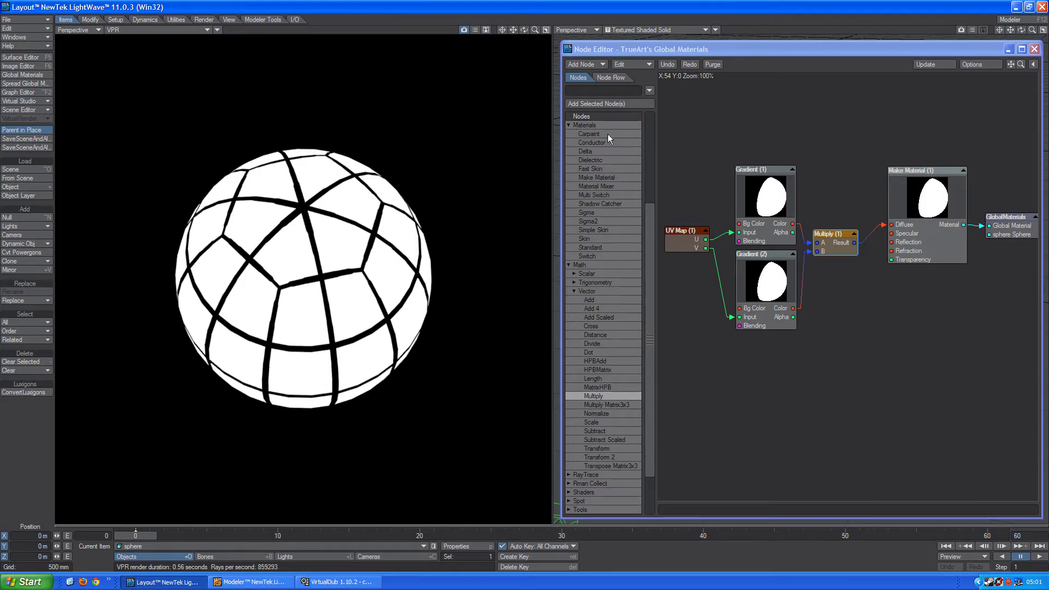
{"action": "double_click", "coordinate": [770, 208]}
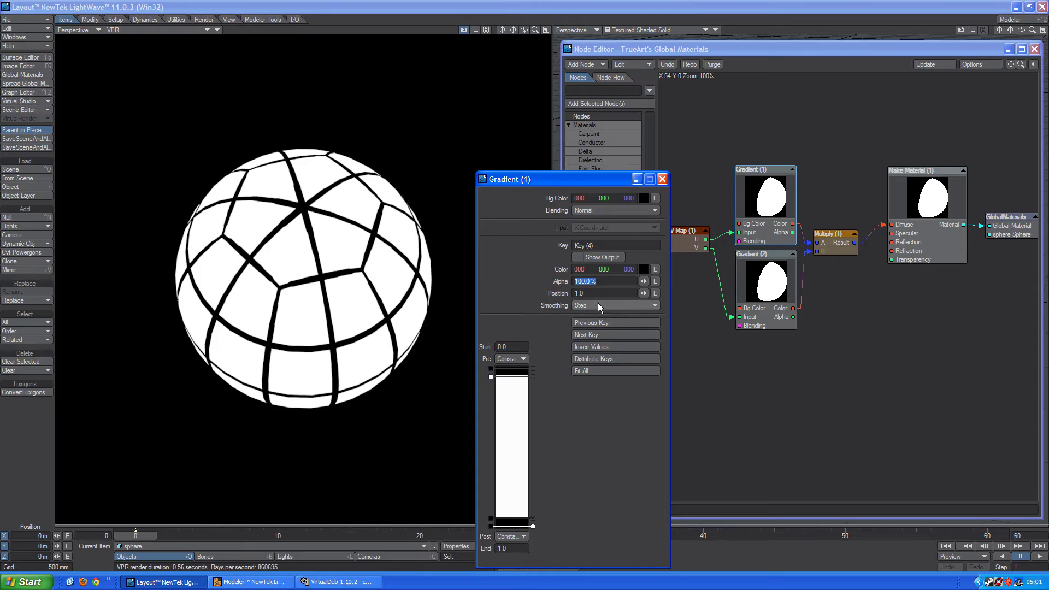
{"action": "left_click", "coordinate": [584, 321]}
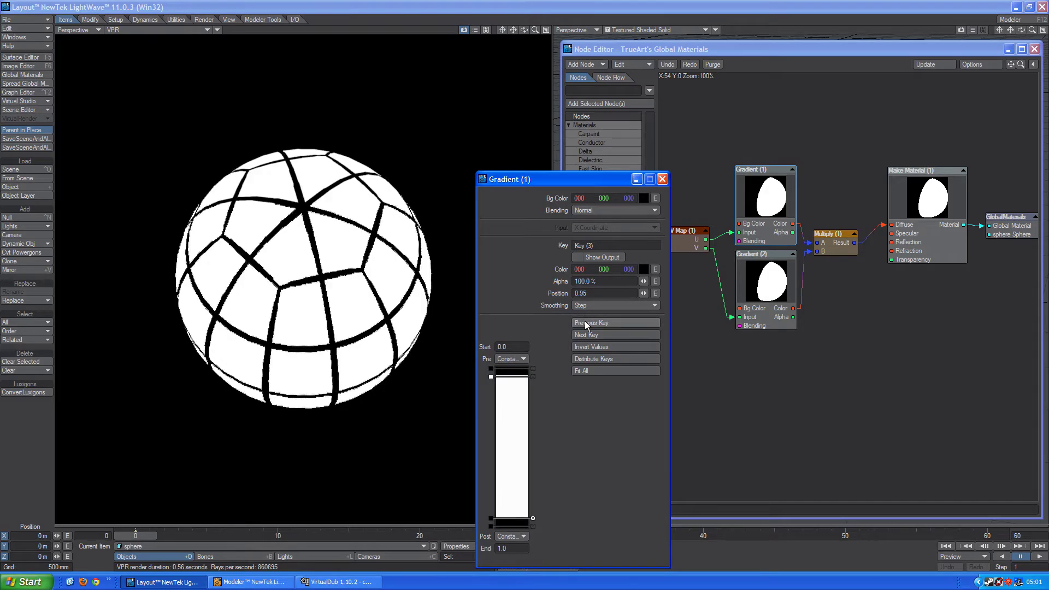
{"action": "left_click", "coordinate": [600, 293]}
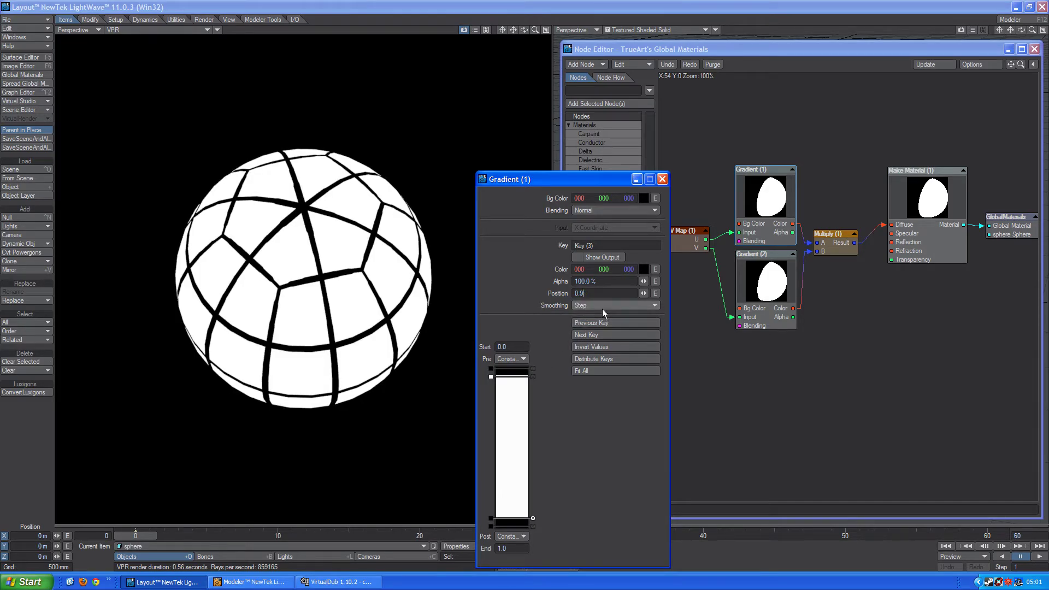
{"action": "key", "text": "Return"}
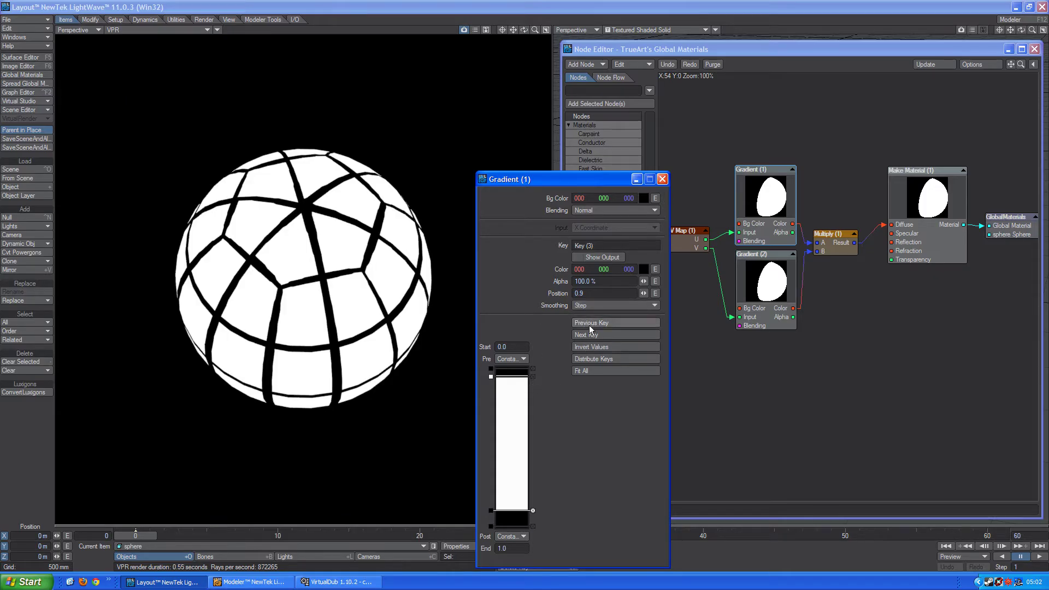
Set the position of Key (2) in Gradient (1) to 0.1 and close the node's settings
{"action": "left_click", "coordinate": [589, 324]}
{"action": "left_click", "coordinate": [592, 294]}
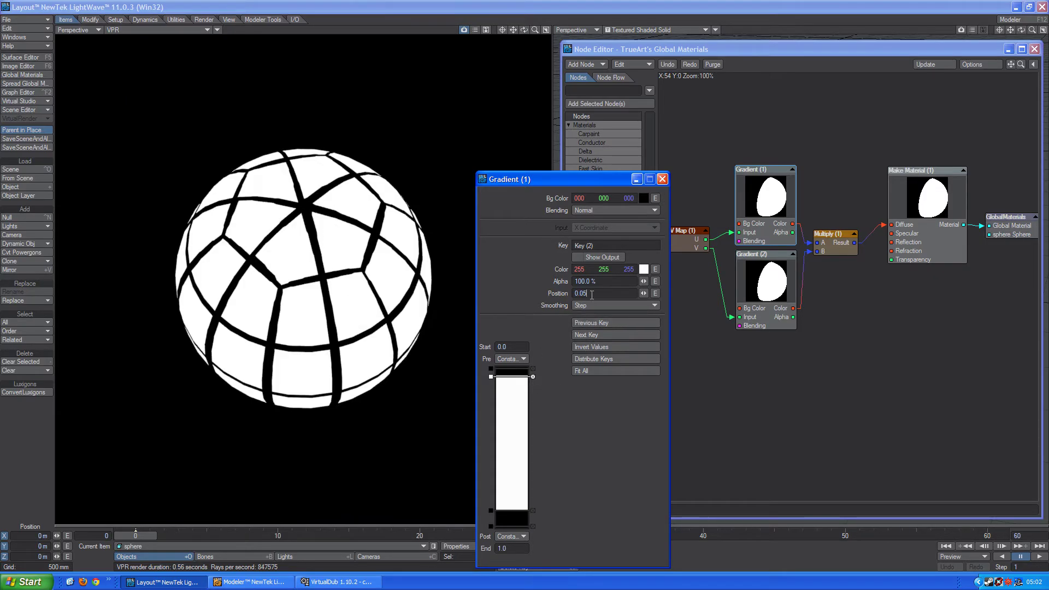
{"action": "type", "text": "0.1"}
{"action": "key", "text": "Return"}
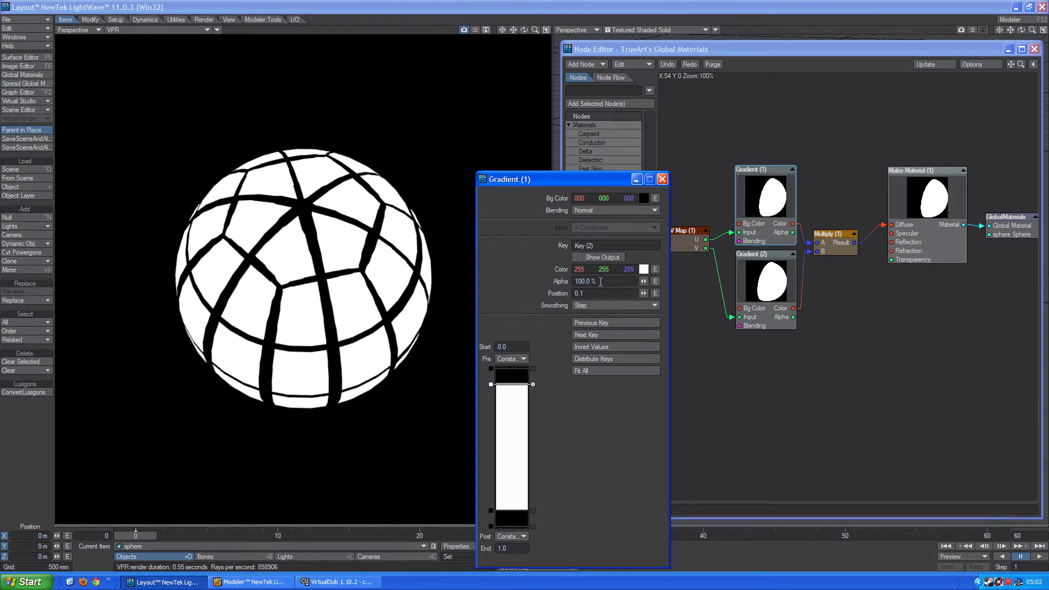
{"action": "left_click", "coordinate": [662, 180]}
{"action": "double_click", "coordinate": [759, 200]}
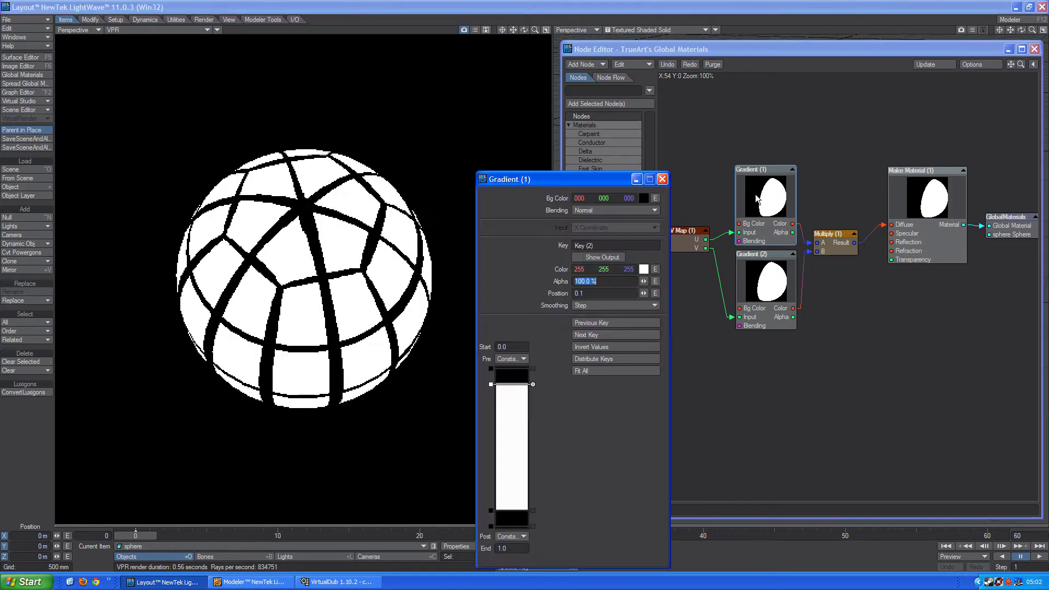
{"action": "left_click", "coordinate": [662, 180]}
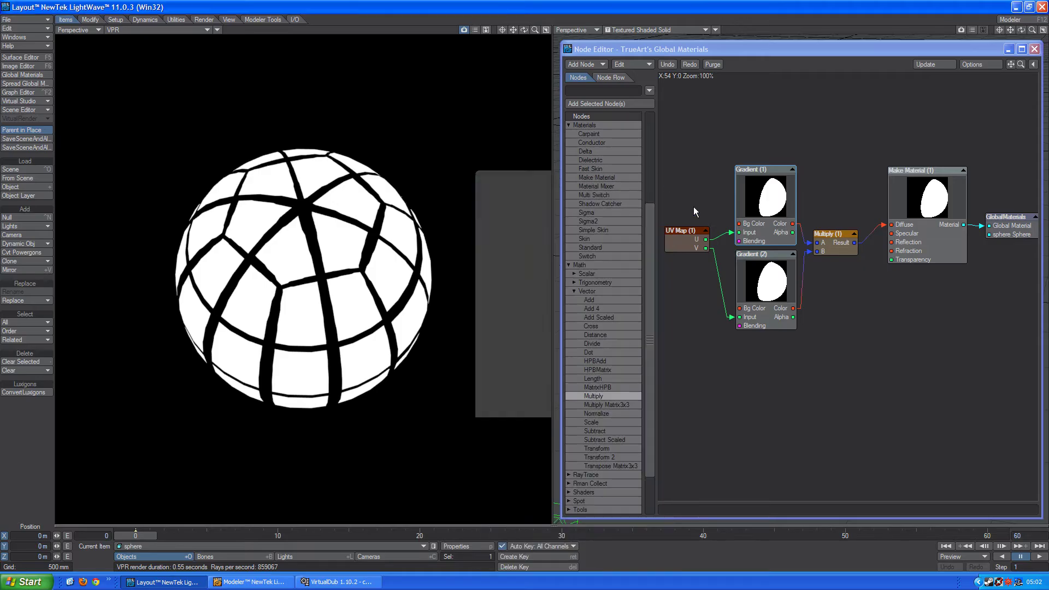
Open the Gradient (2) node's settings and set the position of Key (2) to 0.1
{"action": "double_click", "coordinate": [765, 282]}
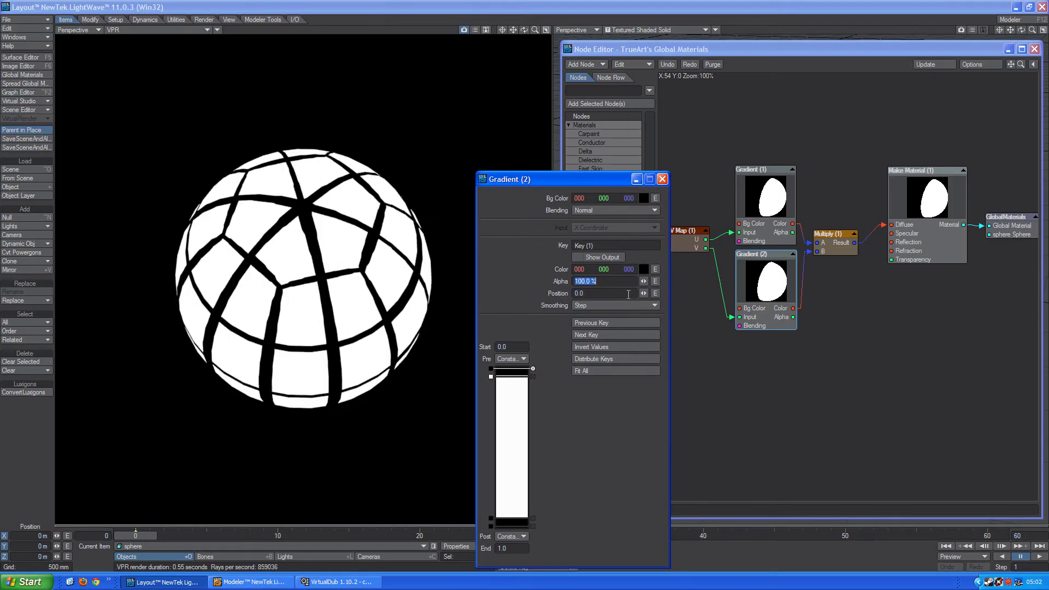
{"action": "left_click", "coordinate": [625, 334]}
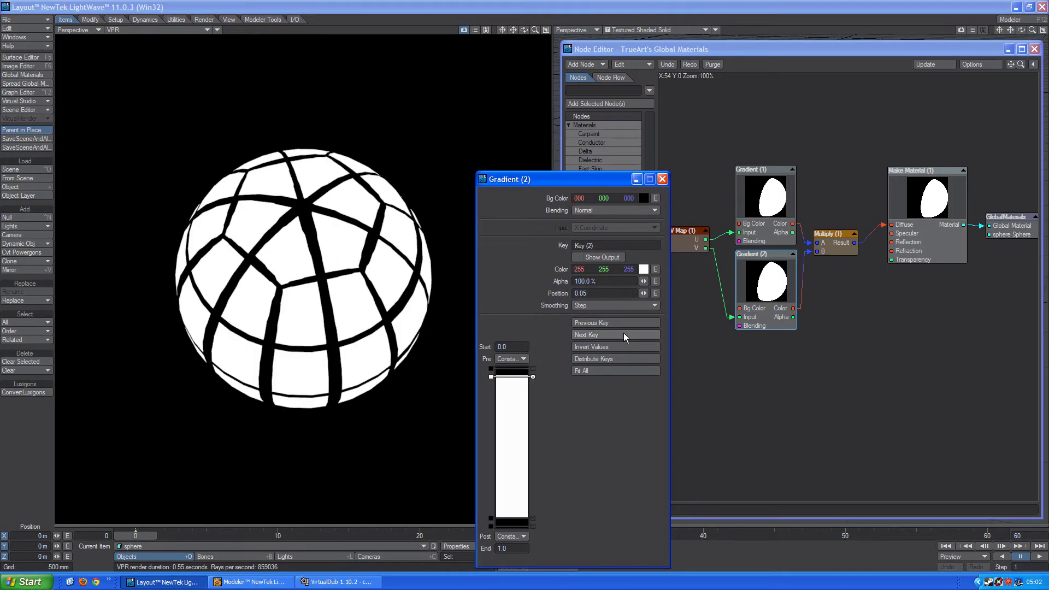
{"action": "left_click", "coordinate": [595, 294]}
{"action": "type", "text": ".1"}
{"action": "key", "text": "Return"}
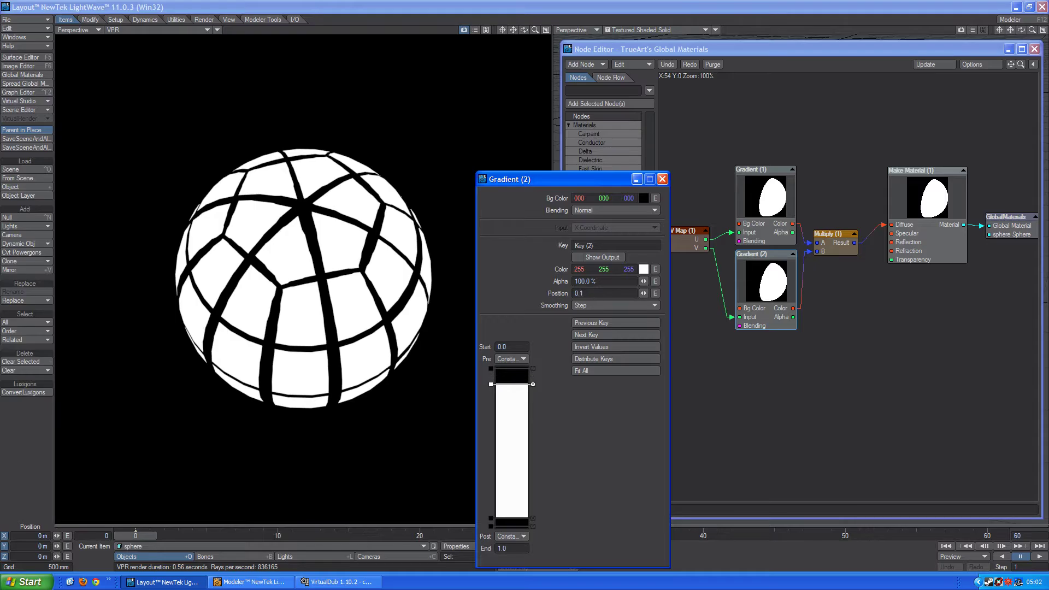
Set the position of Key (3) in Gradient (2) to 0.9 and close the node's settings
{"action": "left_click", "coordinate": [608, 335]}
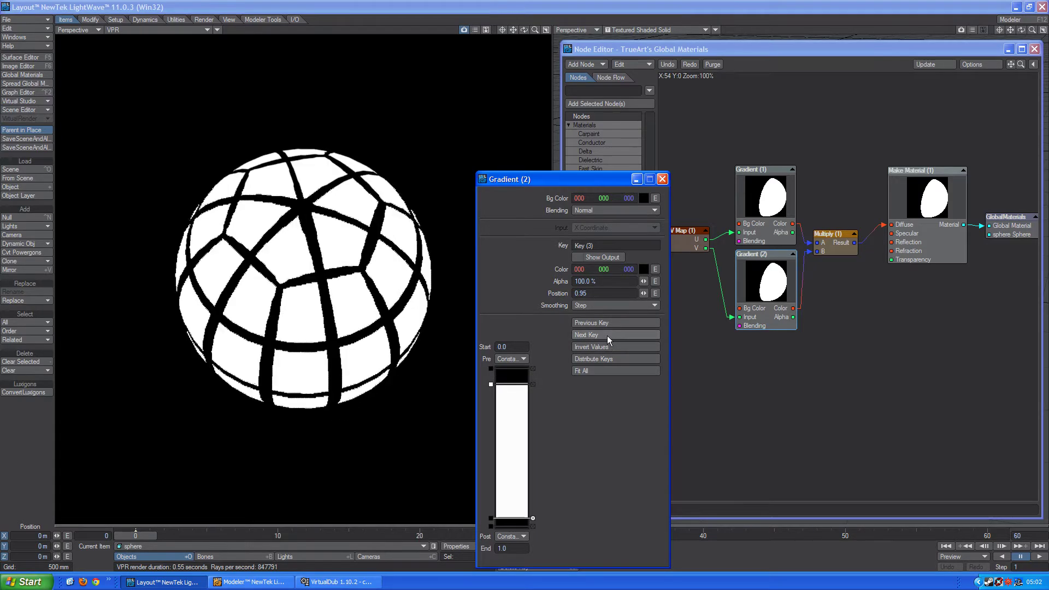
{"action": "left_click", "coordinate": [595, 293]}
{"action": "key", "text": "BackSpace"}
{"action": "key", "text": "Return"}
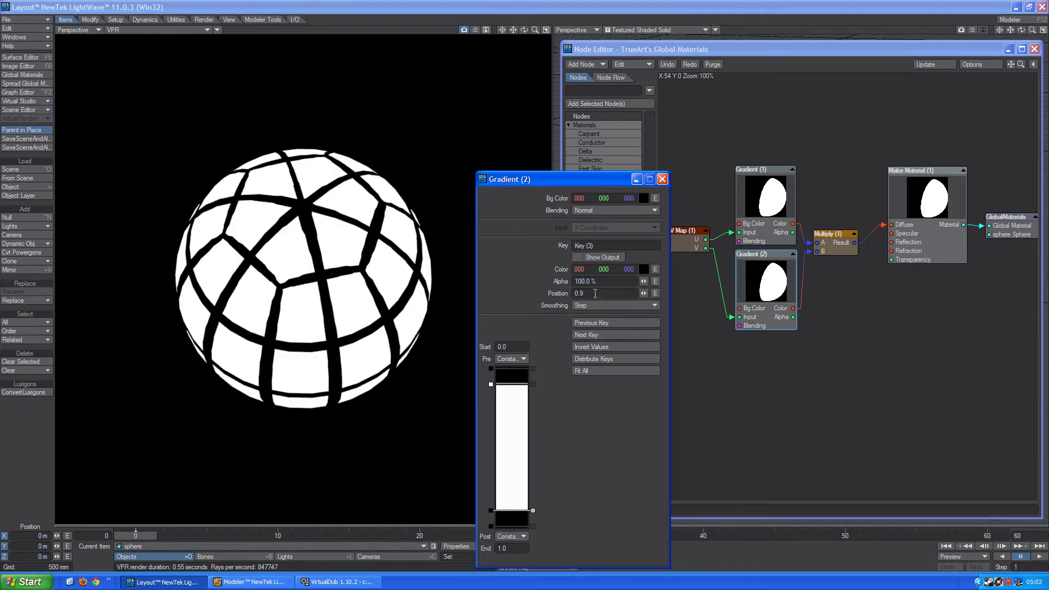
{"action": "left_click", "coordinate": [665, 180]}
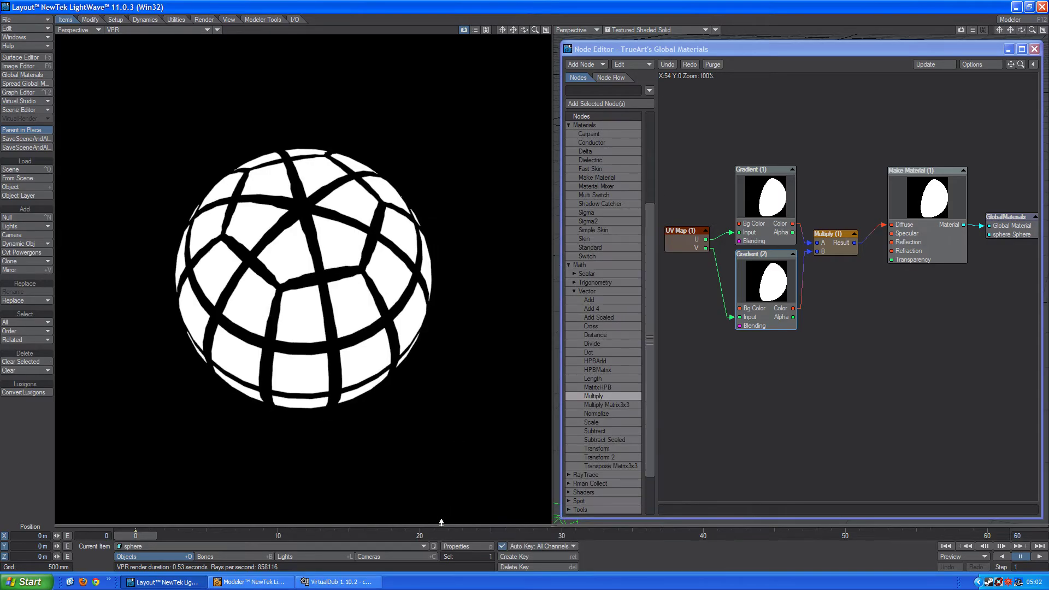
Try a Display SubPatch Level of 2 in the sphere's object properties and close them
{"action": "left_click", "coordinate": [456, 545]}
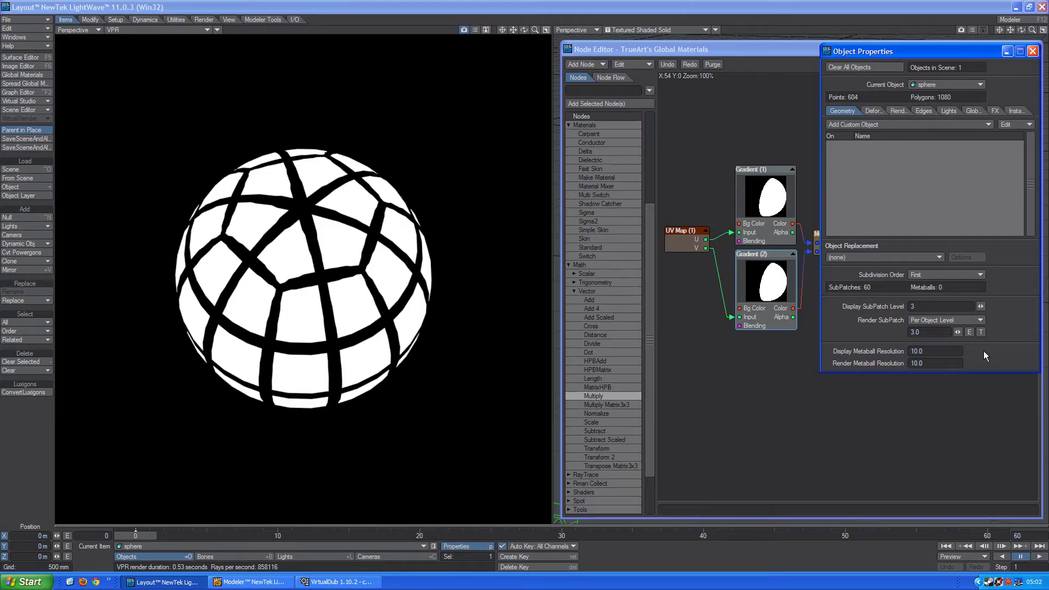
{"action": "mouse_move", "coordinate": [981, 306]}
{"action": "left_mouse_down"}
{"action": "mouse_move", "coordinate": [997, 306]}
{"action": "mouse_move", "coordinate": [982, 306]}
{"action": "left_mouse_up"}
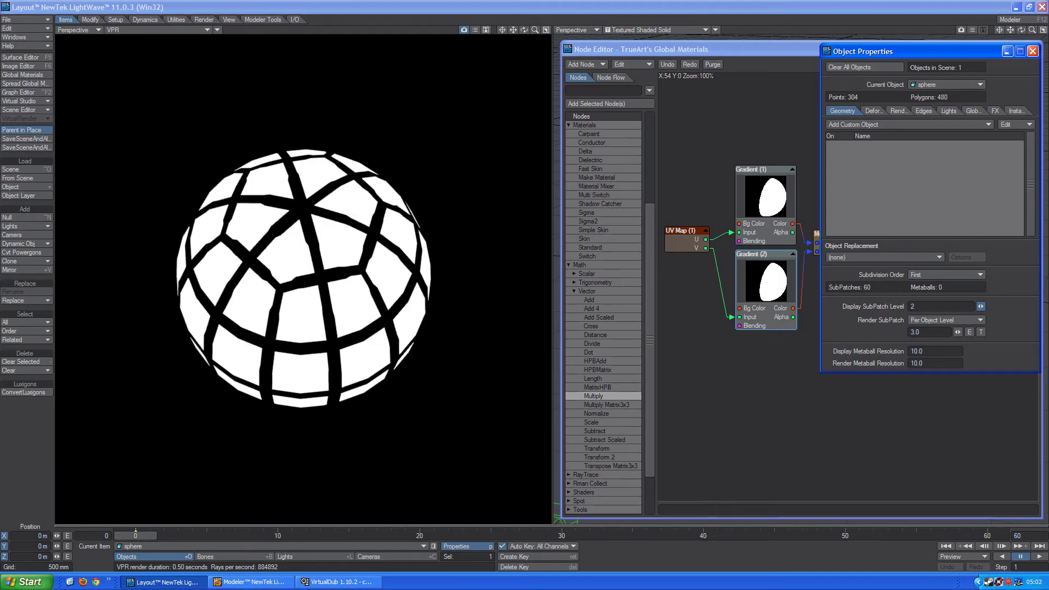
{"action": "left_click", "coordinate": [1033, 51]}
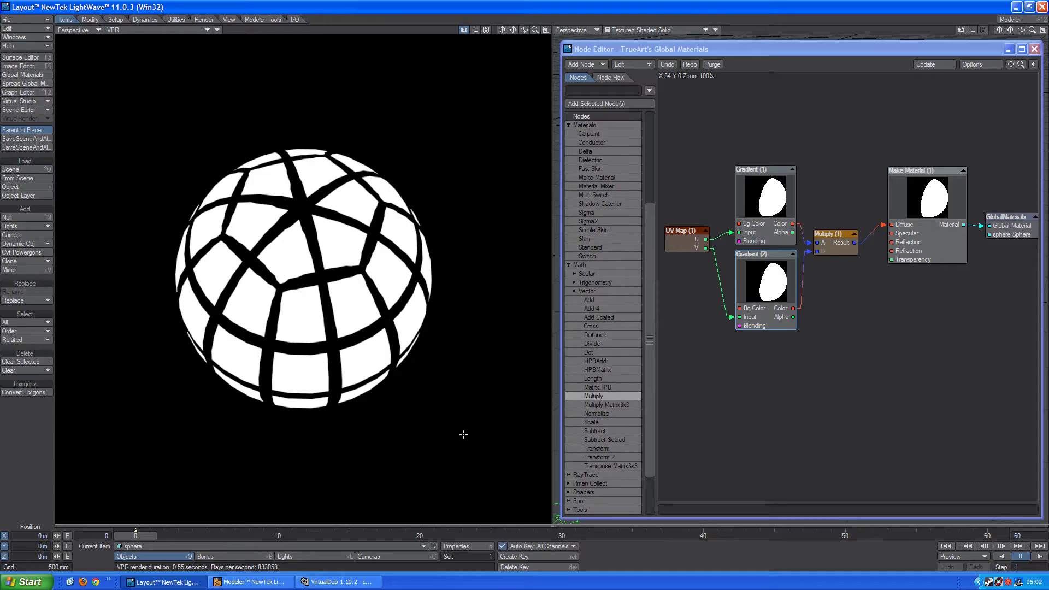
Switch to Modeler and start a new empty object
{"action": "key", "text": "F12"}
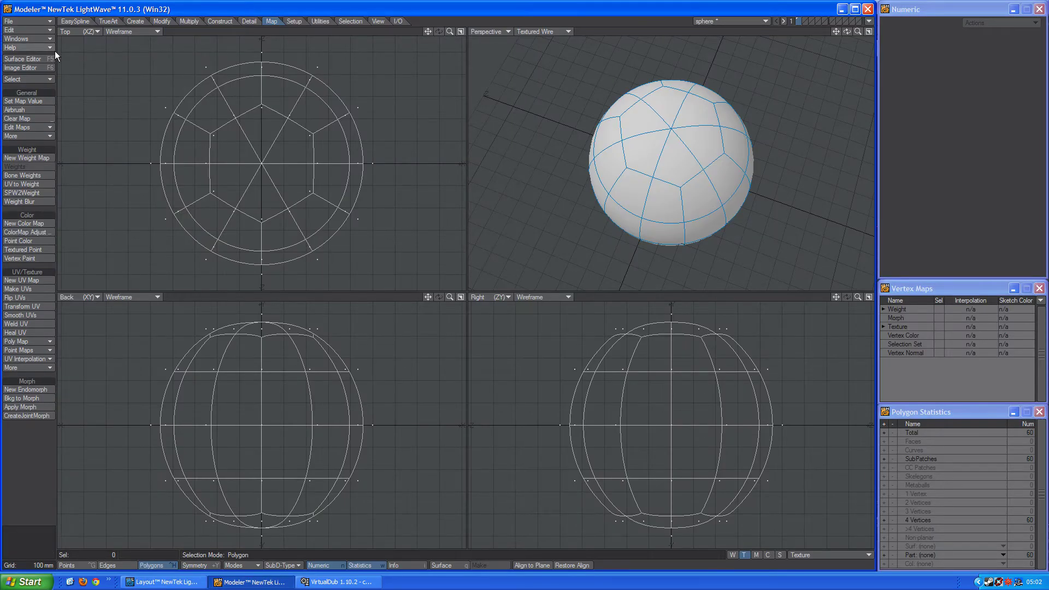
{"action": "left_click", "coordinate": [28, 21]}
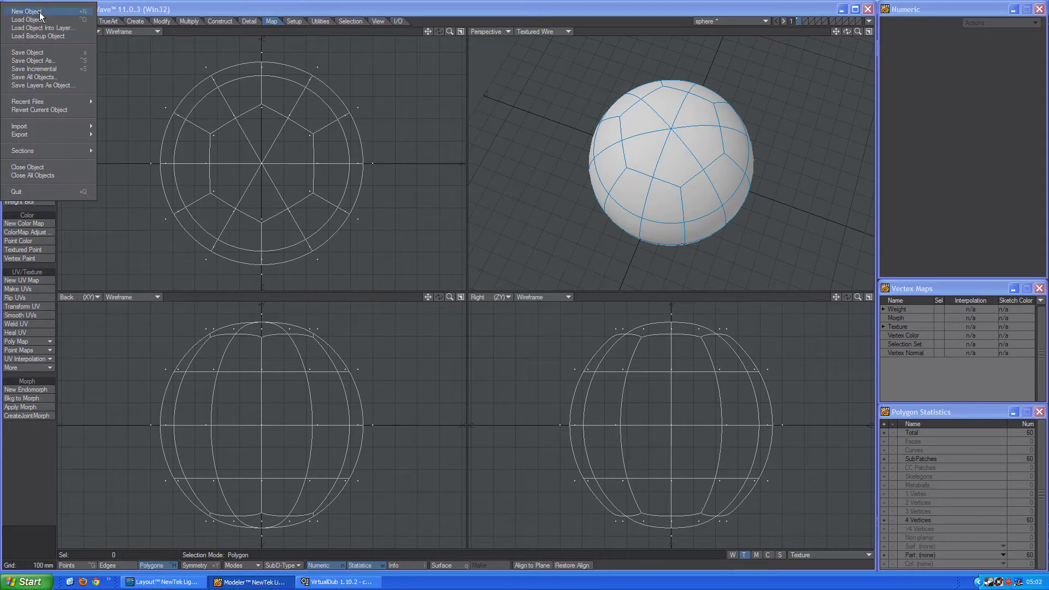
{"action": "left_click", "coordinate": [38, 12]}
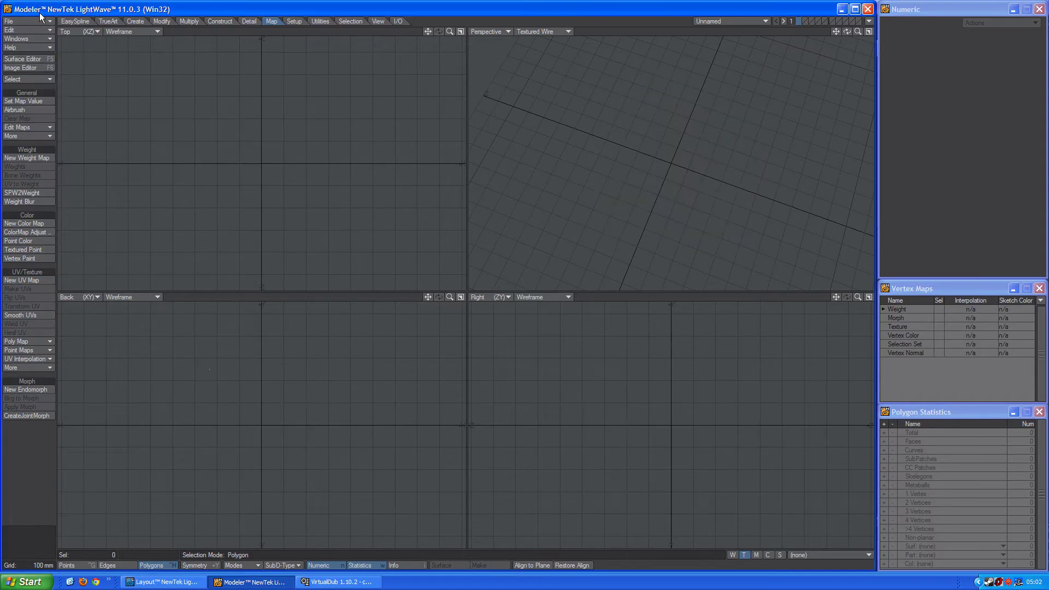
Create a flat box at the origin, 1 m wide and 1 m deep, with its height set to 0 m
{"action": "left_click", "coordinate": [136, 20]}
{"action": "left_click", "coordinate": [40, 101]}
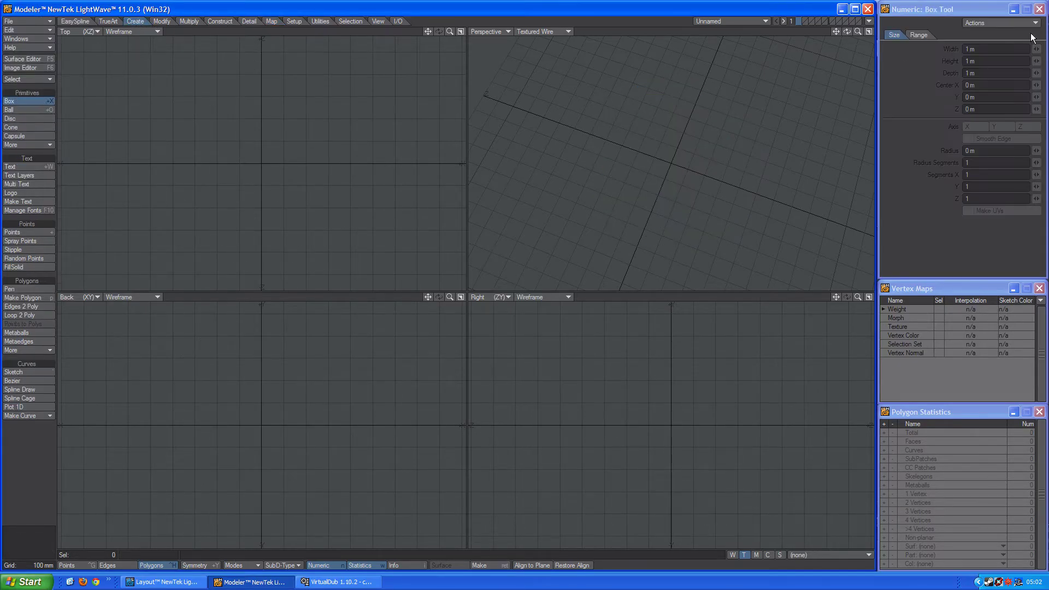
{"action": "left_click", "coordinate": [982, 24]}
{"action": "left_click", "coordinate": [986, 42]}
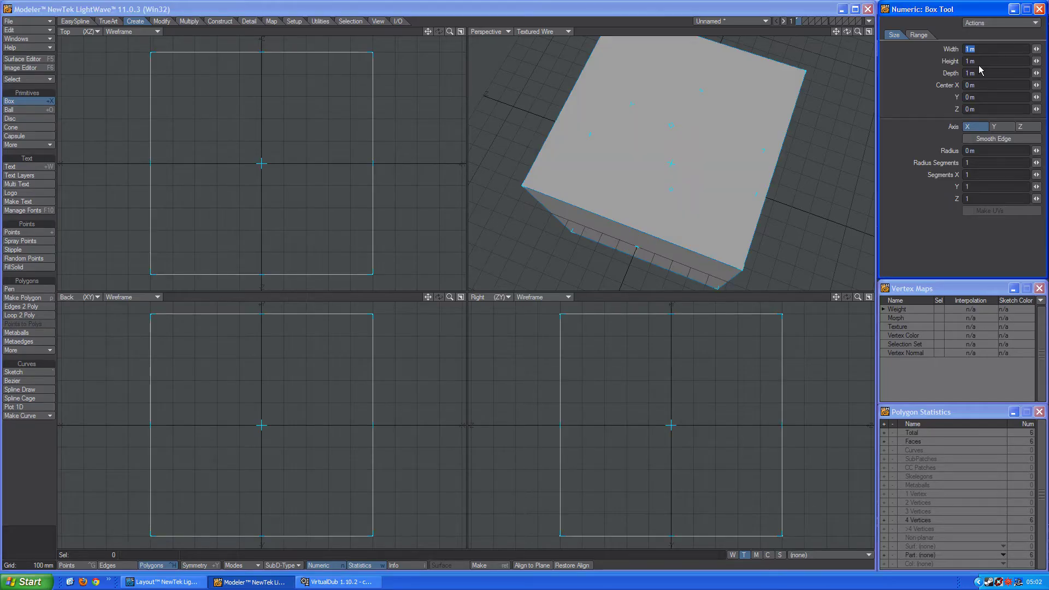
{"action": "key", "text": "Tab"}
{"action": "type", "text": "0"}
{"action": "key", "text": "Return"}
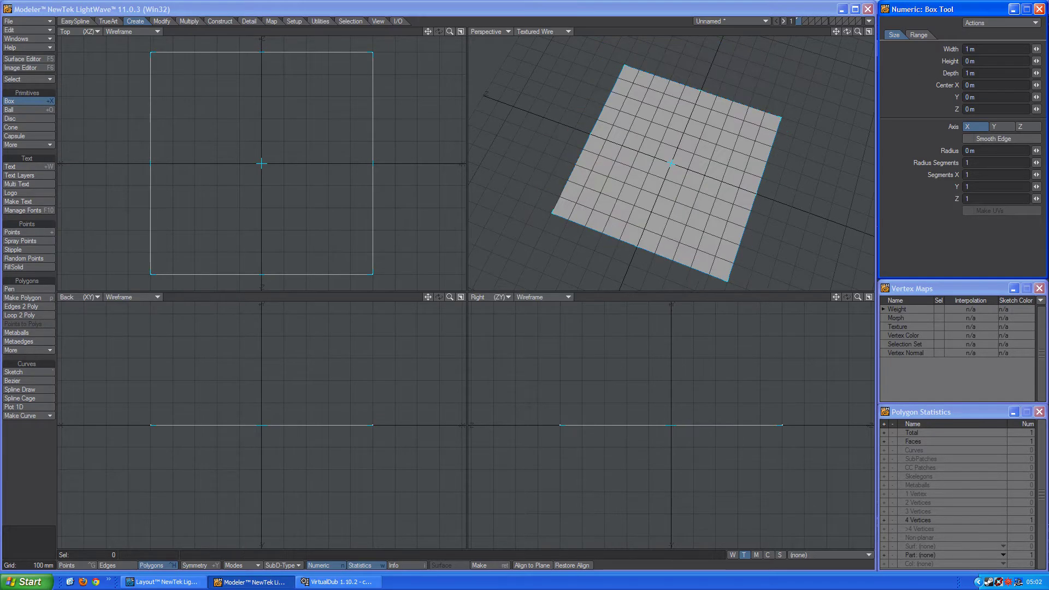
Divide the flat box into 10 segments in X and 10 in Z, and convert it to SubPatches
{"action": "left_click", "coordinate": [989, 174]}
{"action": "type", "text": "10"}
{"action": "key", "text": "Tab"}
{"action": "key", "text": "Tab"}
{"action": "type", "text": "10"}
{"action": "key", "text": "Return"}
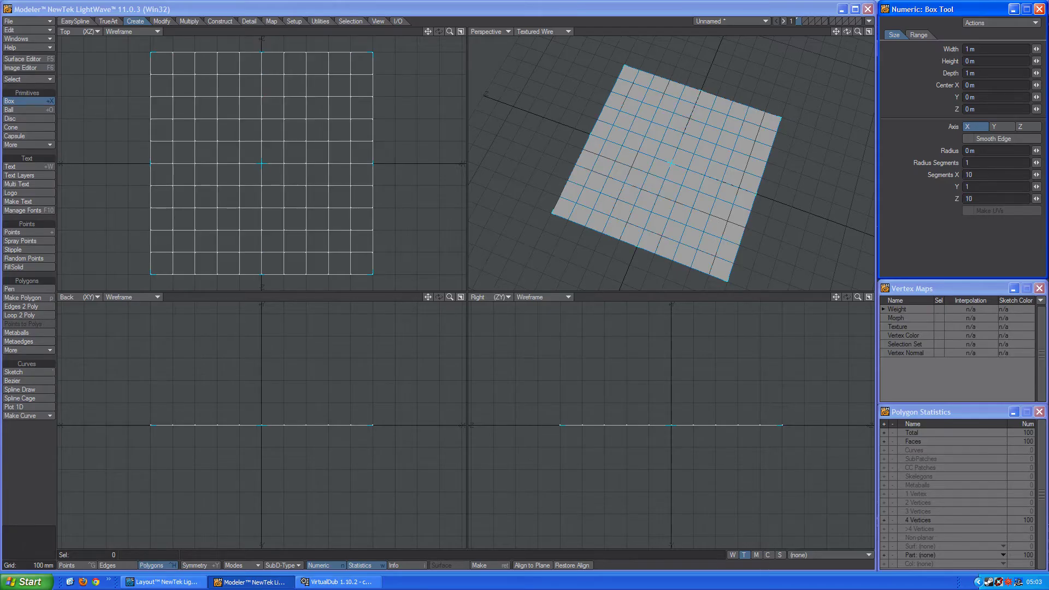
{"action": "key", "text": "space"}
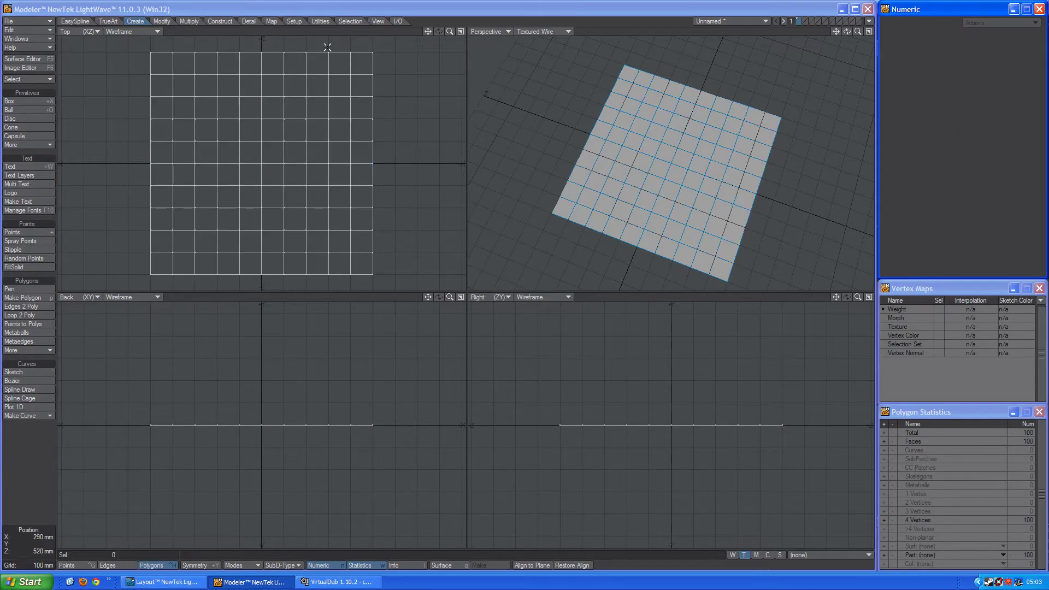
{"action": "left_click", "coordinate": [219, 20]}
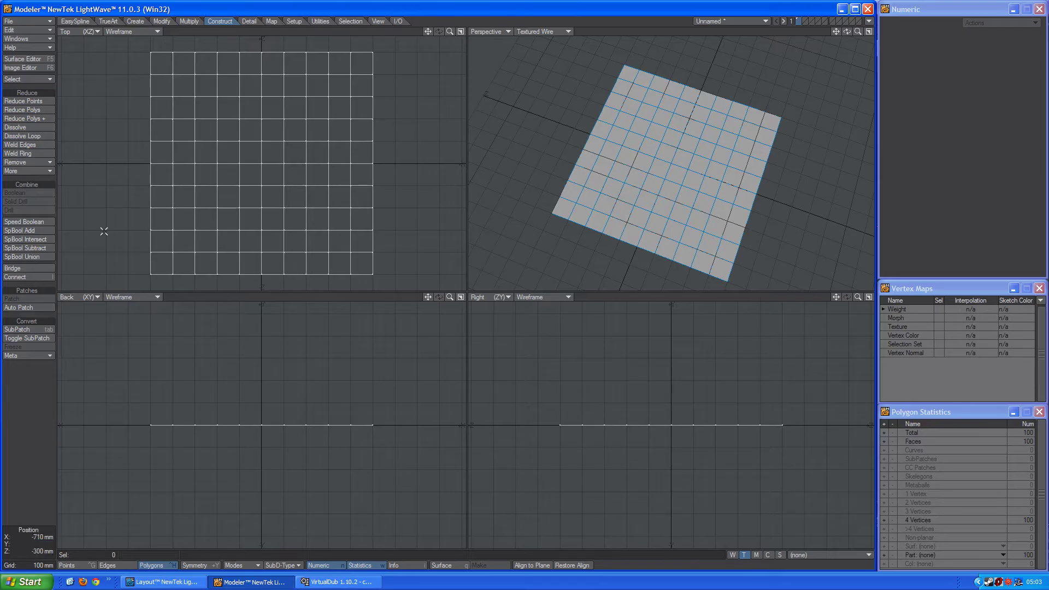
{"action": "left_click", "coordinate": [48, 331]}
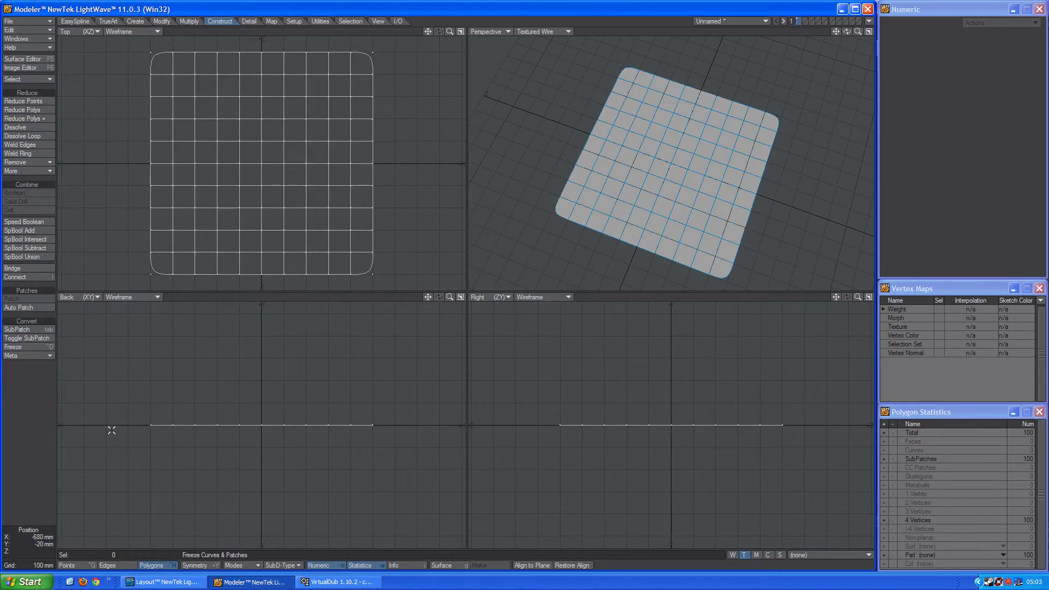
Select all polygons of the plane and create a UV texture map using the existing name Texture with Linear subpatch interpolation
{"action": "mouse_move", "coordinate": [110, 428]}
{"action": "right_mouse_down"}
{"action": "mouse_move", "coordinate": [454, 470]}
{"action": "mouse_move", "coordinate": [255, 495]}
{"action": "right_mouse_up"}
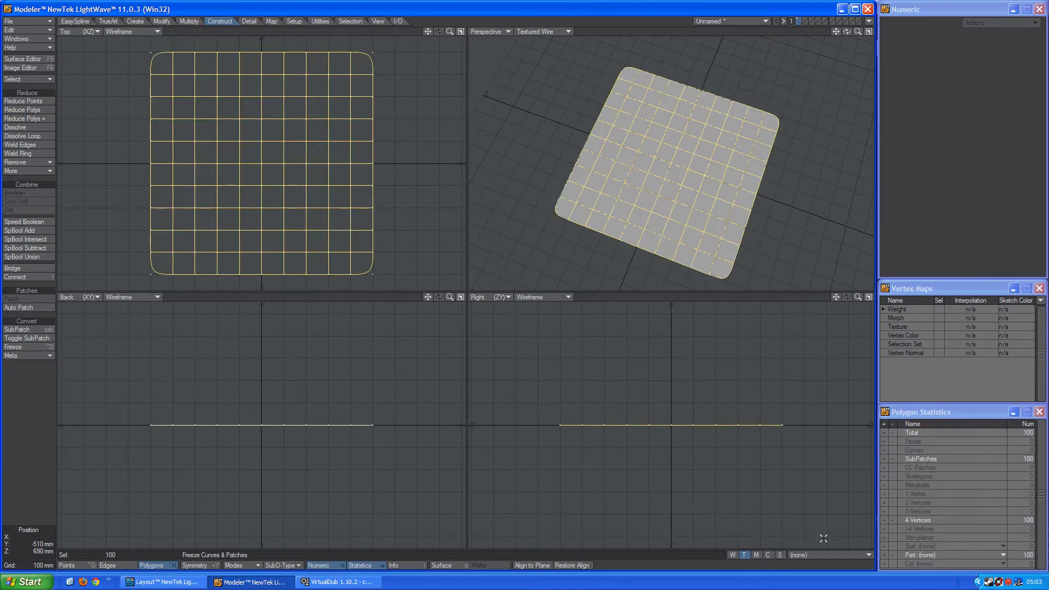
{"action": "left_click", "coordinate": [818, 556]}
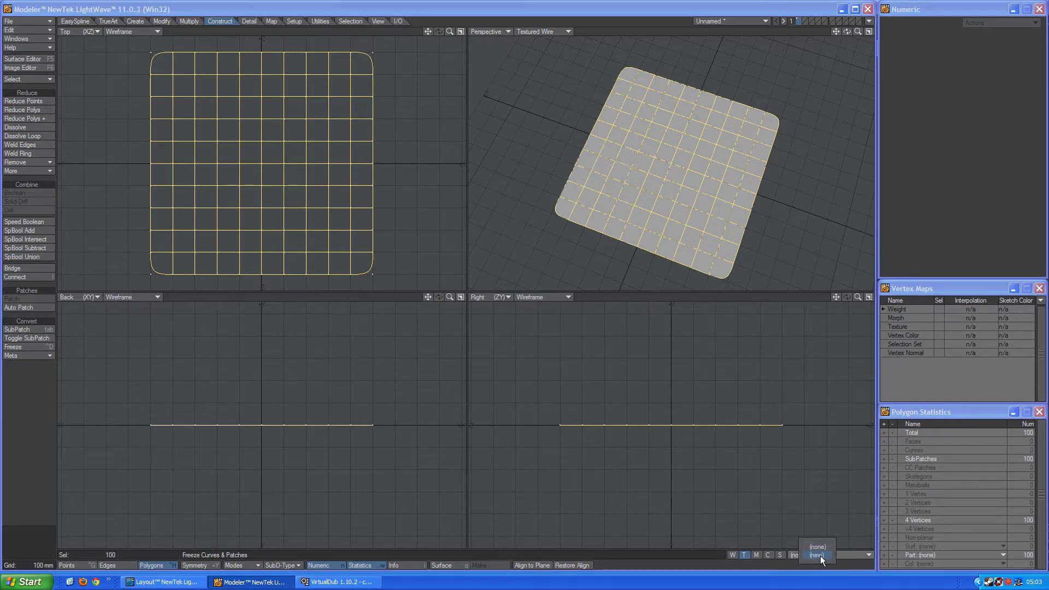
{"action": "left_click", "coordinate": [818, 556]}
{"action": "left_click", "coordinate": [520, 214]}
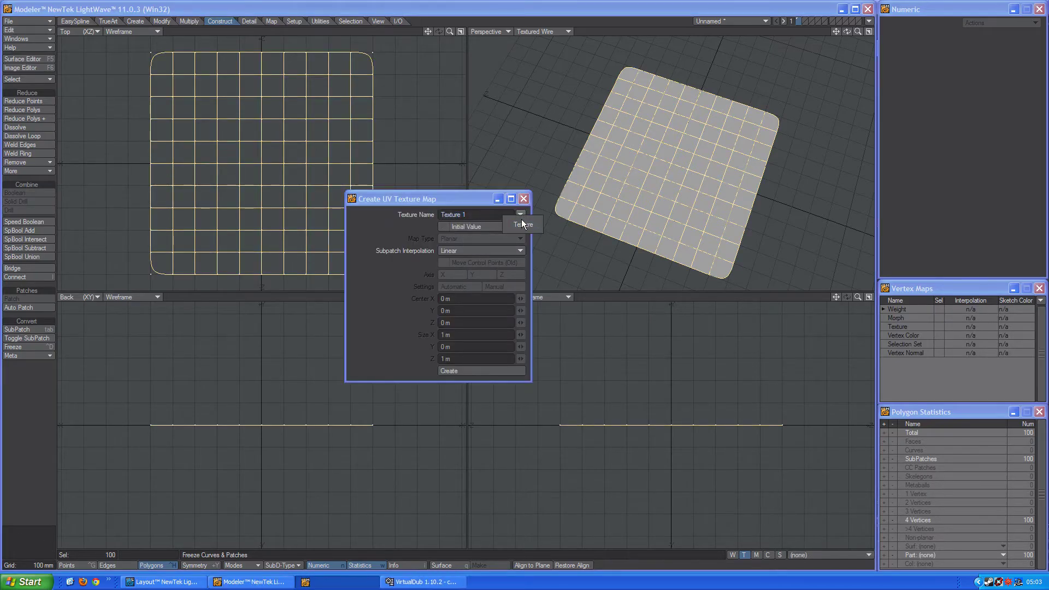
{"action": "left_click", "coordinate": [520, 222]}
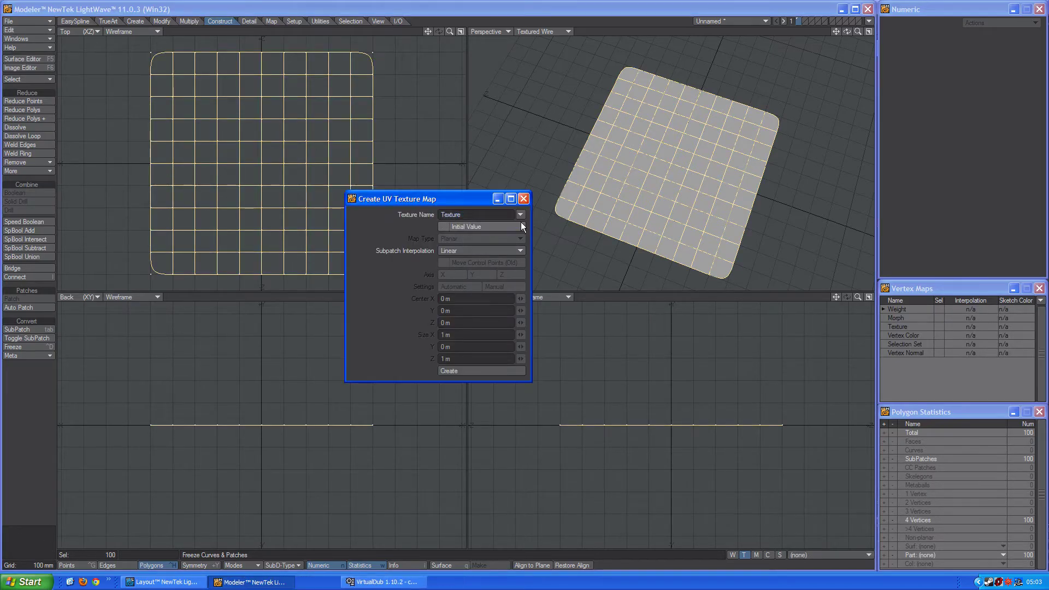
{"action": "left_click", "coordinate": [461, 369]}
{"action": "left_click", "coordinate": [468, 285]}
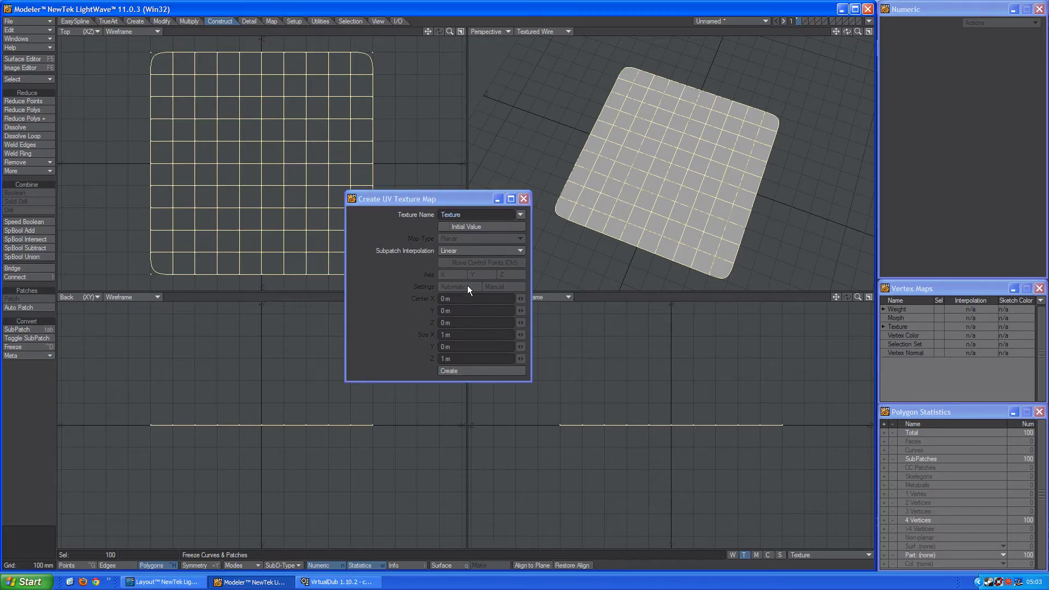
{"action": "left_click", "coordinate": [523, 201]}
Attach a new quad polygon map to the selected polygons using the Texture vertex map with image orientation 0, and clear the selection
{"action": "left_click", "coordinate": [272, 22]}
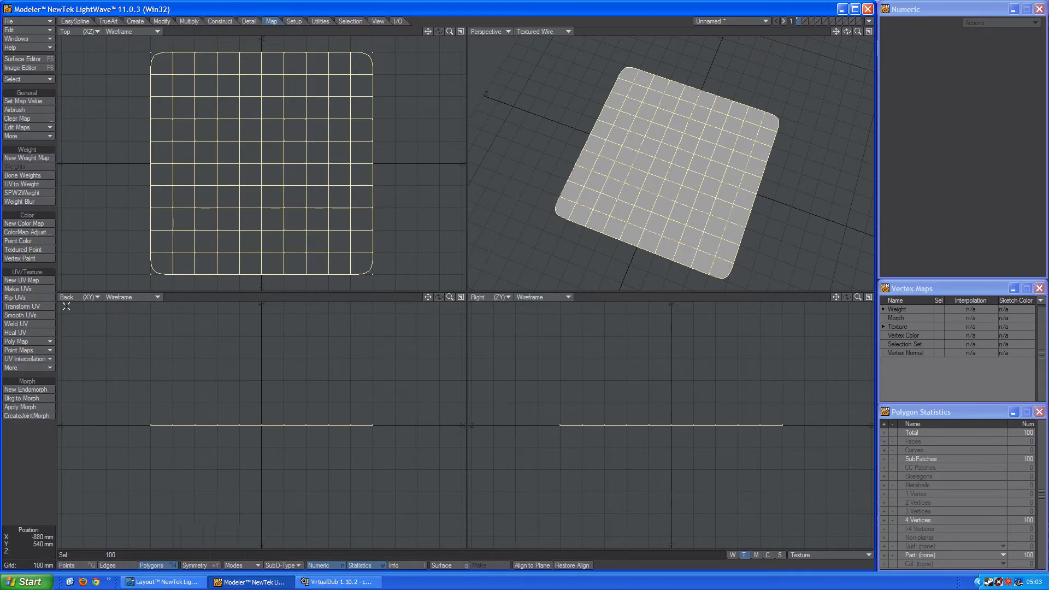
{"action": "left_click", "coordinate": [26, 342]}
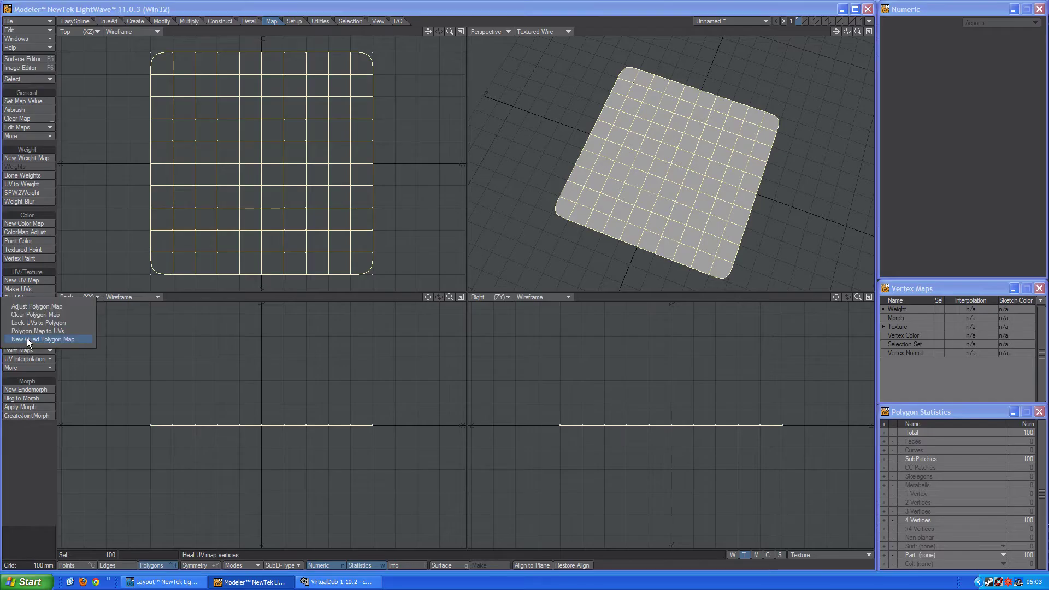
{"action": "left_click", "coordinate": [27, 339]}
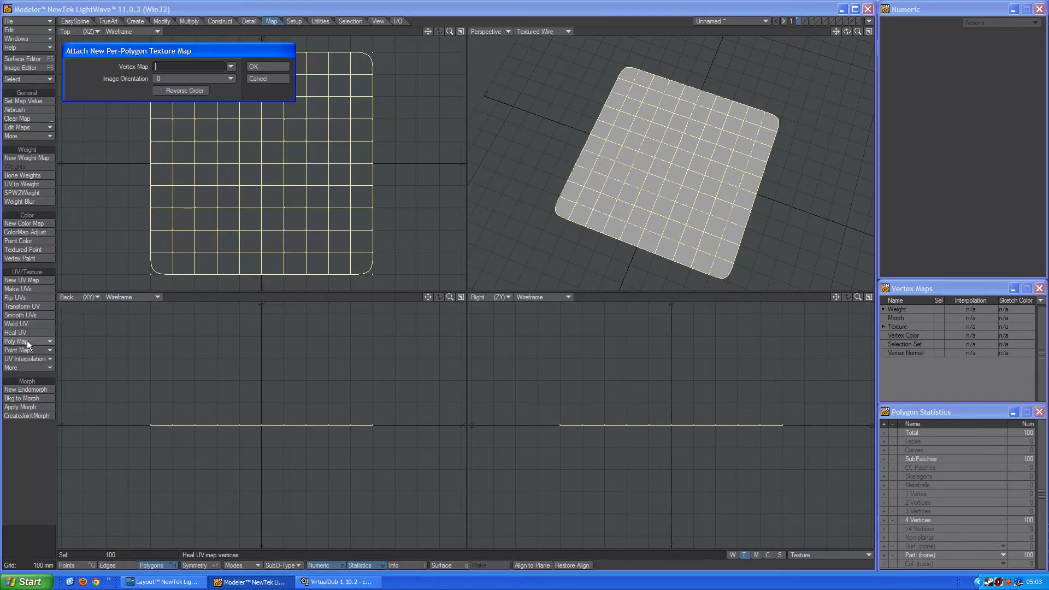
{"action": "left_click", "coordinate": [231, 66]}
{"action": "left_click", "coordinate": [232, 73]}
{"action": "left_click", "coordinate": [261, 68]}
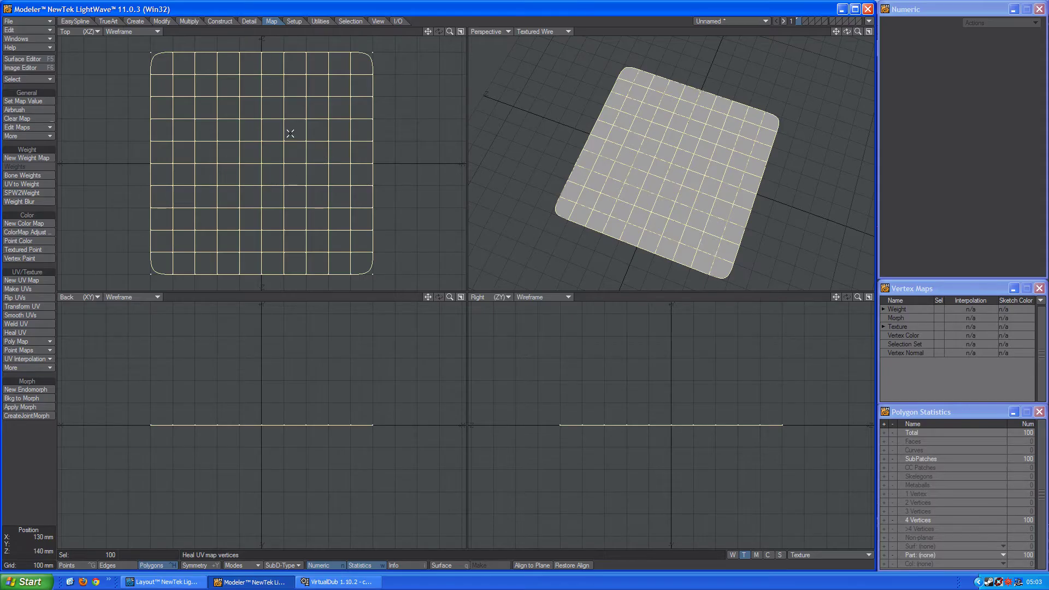
{"action": "left_click", "coordinate": [34, 444]}
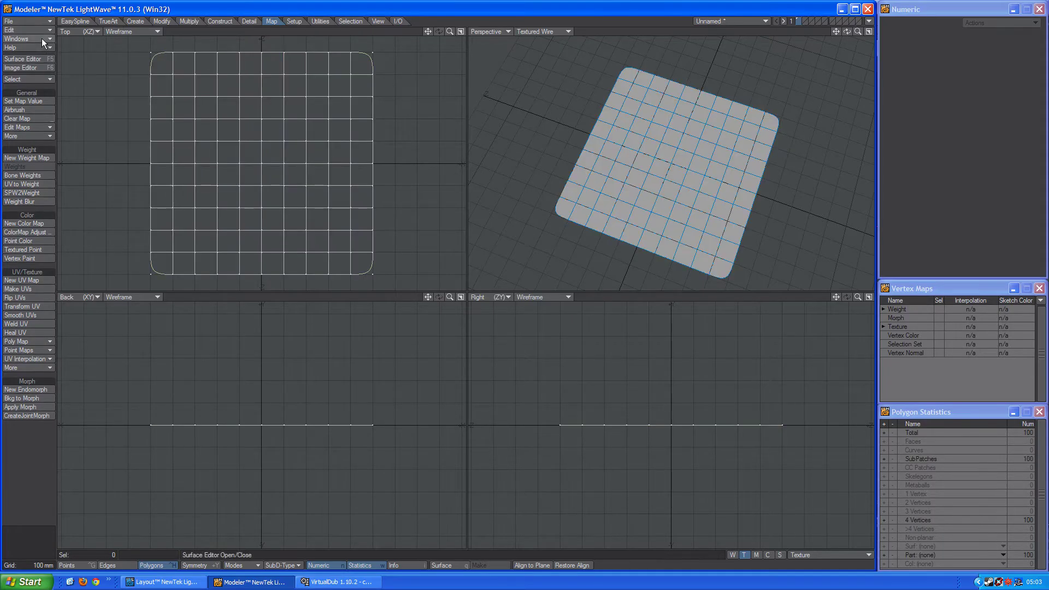
Save the plane as a new object file named floor in the Objects folder
{"action": "left_click", "coordinate": [38, 23]}
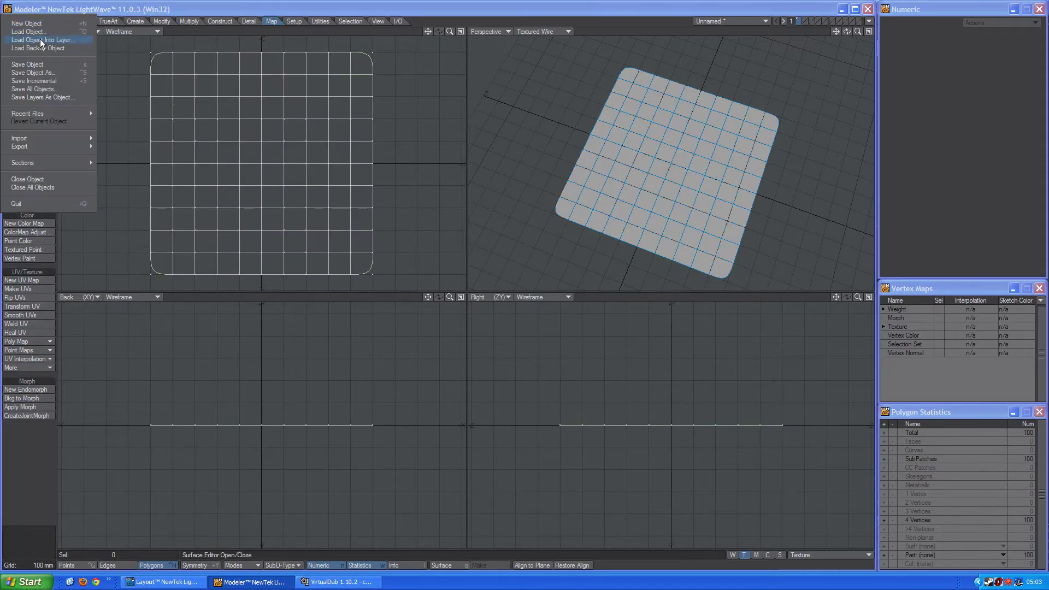
{"action": "left_click", "coordinate": [46, 74]}
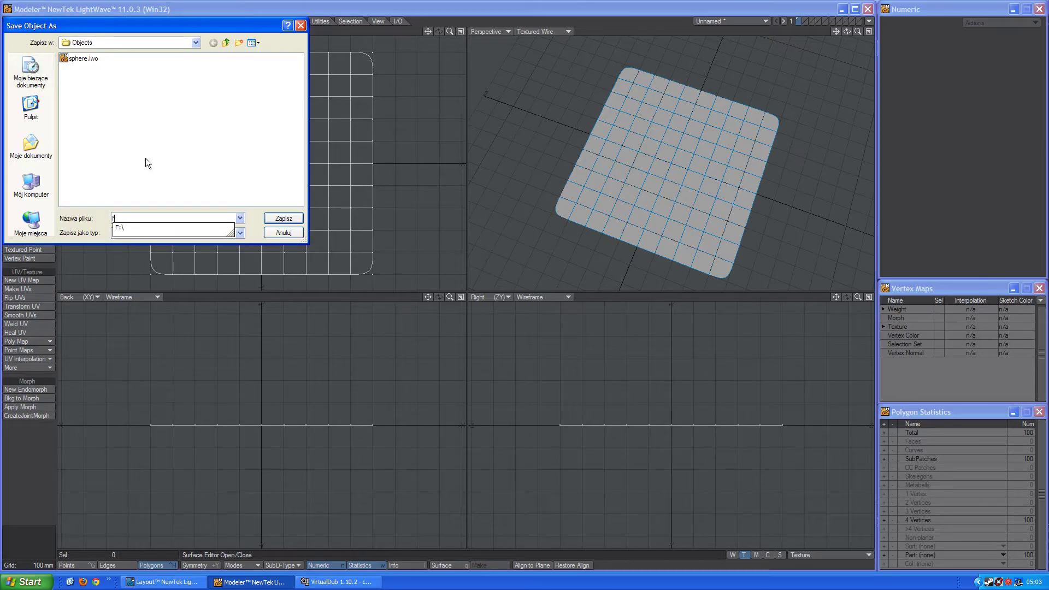
{"action": "type", "text": "floor"}
{"action": "key", "text": "Return"}
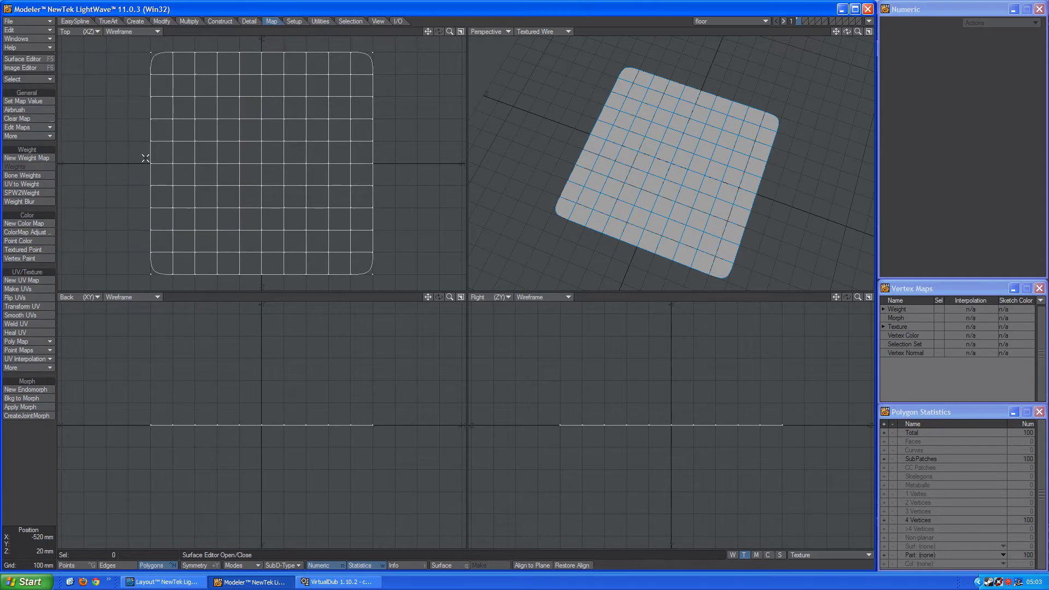
Send the floor object to Layout, switch there, and spread the global material to it
{"action": "left_click", "coordinate": [869, 21]}
{"action": "key", "text": "F12"}
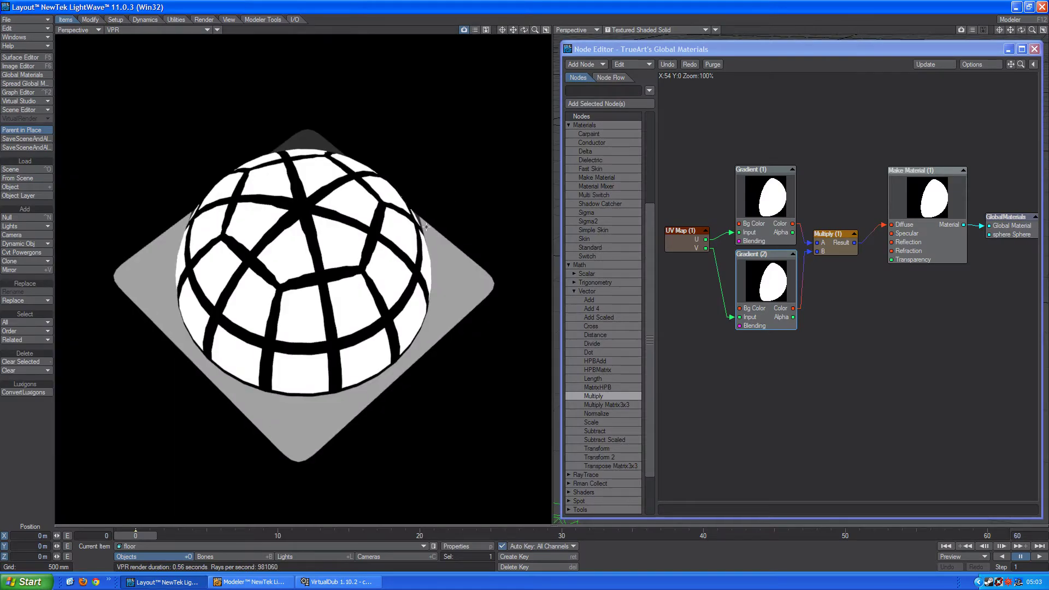
{"action": "left_click", "coordinate": [27, 84]}
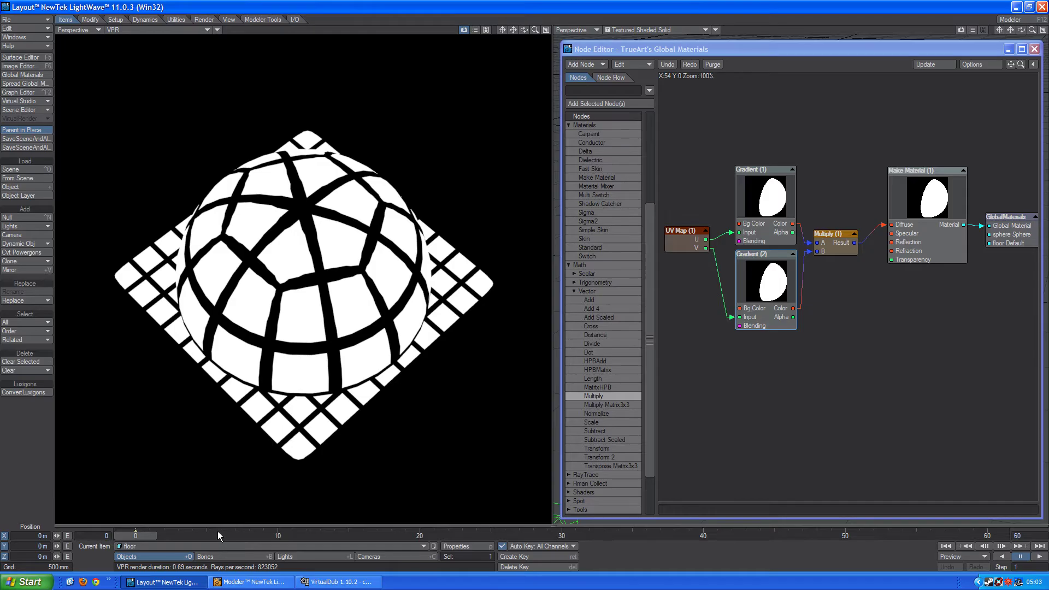
Scale the floor object to 2 on the X, Y and Z axes
{"action": "key", "text": "h"}
{"action": "left_click", "coordinate": [39, 536]}
{"action": "type", "text": "2"}
{"action": "key", "text": "Tab"}
{"action": "type", "text": "2"}
{"action": "key", "text": "Tab"}
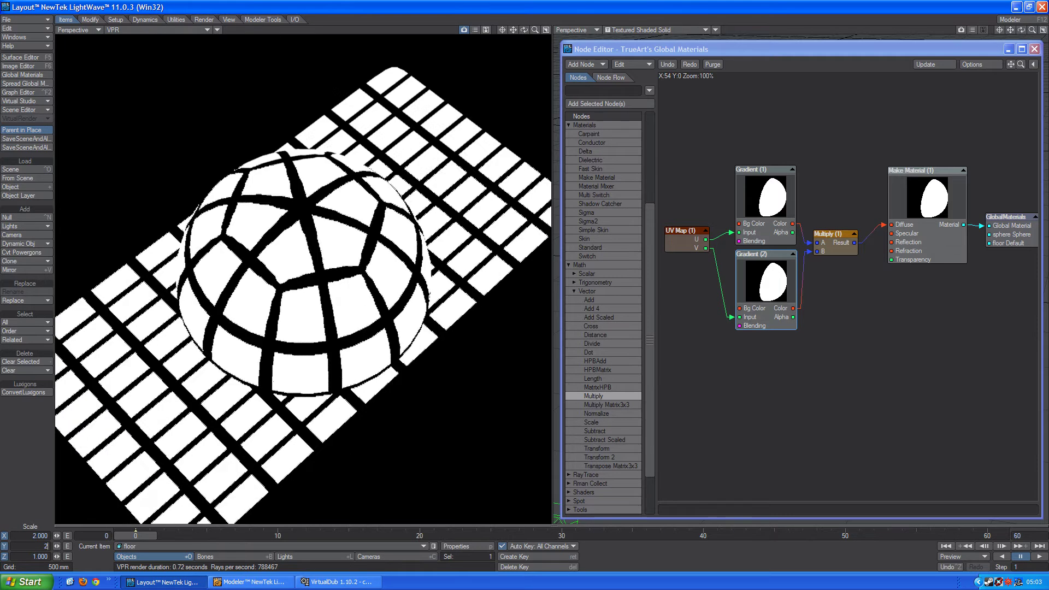
{"action": "type", "text": "2"}
{"action": "key", "text": "Return"}
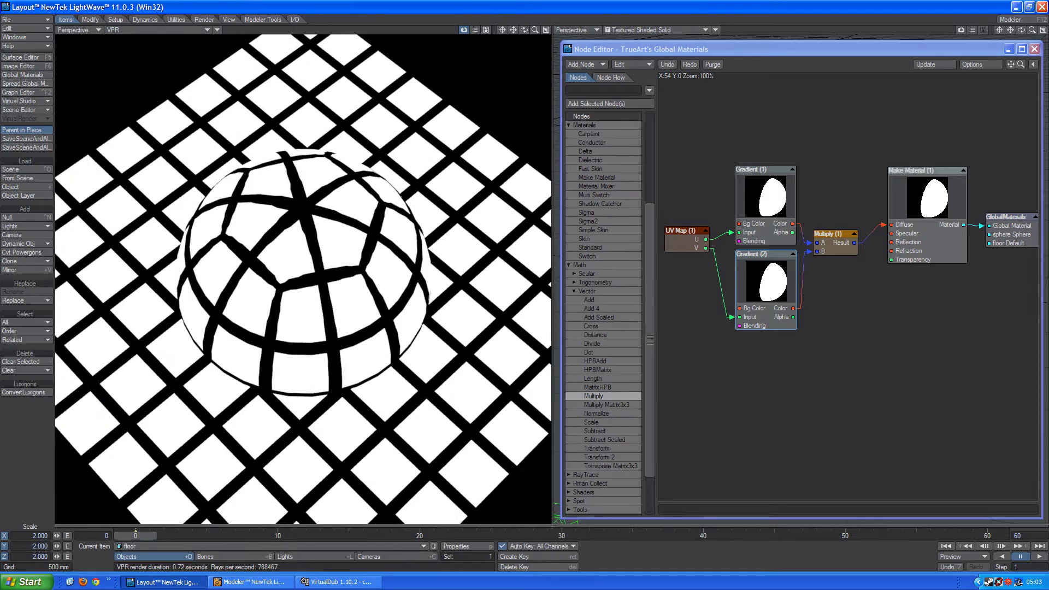
Scale the floor object to 5 on all three axes
{"action": "left_click", "coordinate": [28, 534]}
{"action": "type", "text": "5"}
{"action": "key", "text": "Tab"}
{"action": "type", "text": "5"}
{"action": "key", "text": "Tab"}
{"action": "type", "text": "5"}
{"action": "key", "text": "Return"}
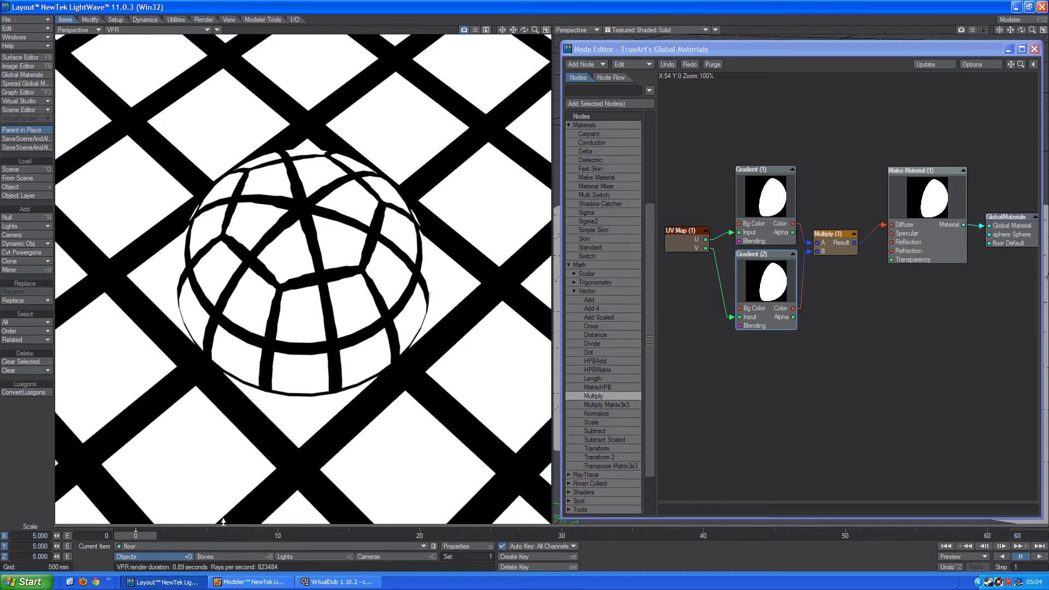
Reset the floor object's scale to 1 on all three axes
{"action": "left_click", "coordinate": [32, 536]}
{"action": "type", "text": "1"}
{"action": "key", "text": "Tab"}
{"action": "type", "text": "1"}
{"action": "key", "text": "Tab"}
{"action": "type", "text": "1"}
{"action": "key", "text": "Return"}
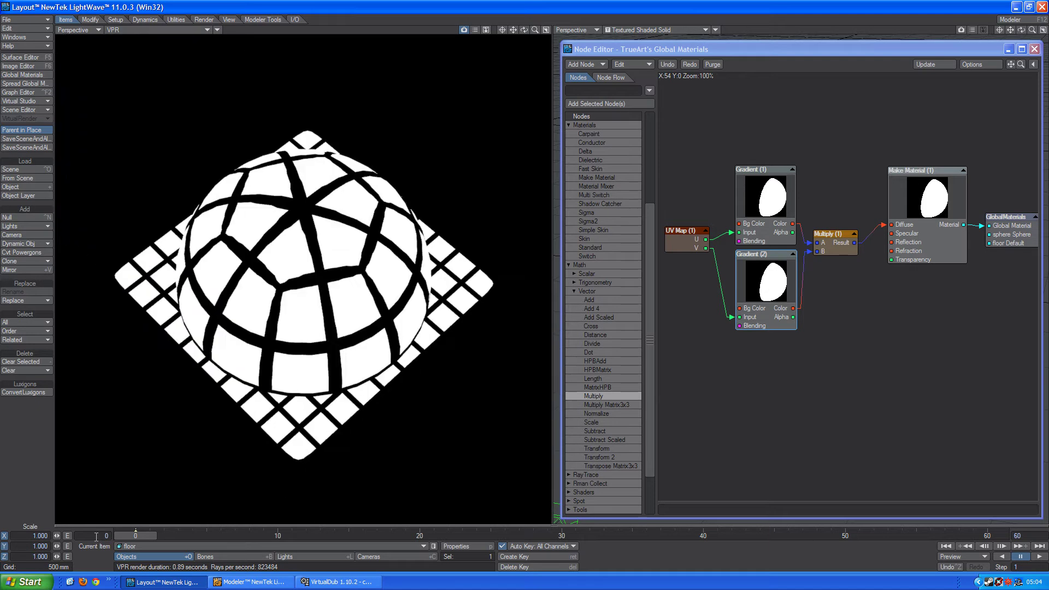
In Modeler, stretch the floor plane with horizontal and vertical factors of 500% on the Y axis, centred on the origin
{"action": "left_click", "coordinate": [248, 582]}
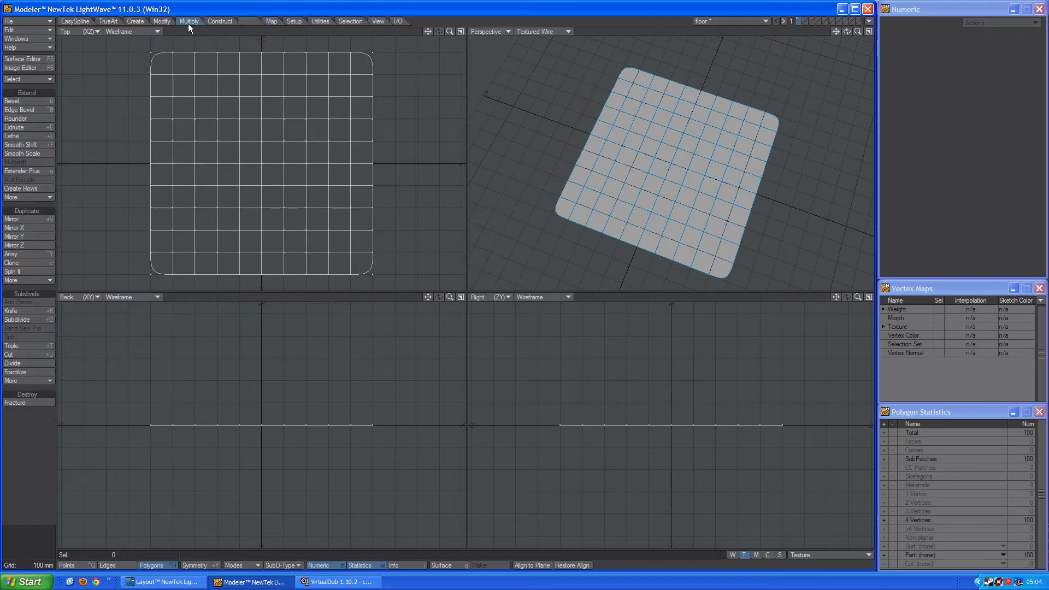
{"action": "left_click", "coordinate": [169, 20]}
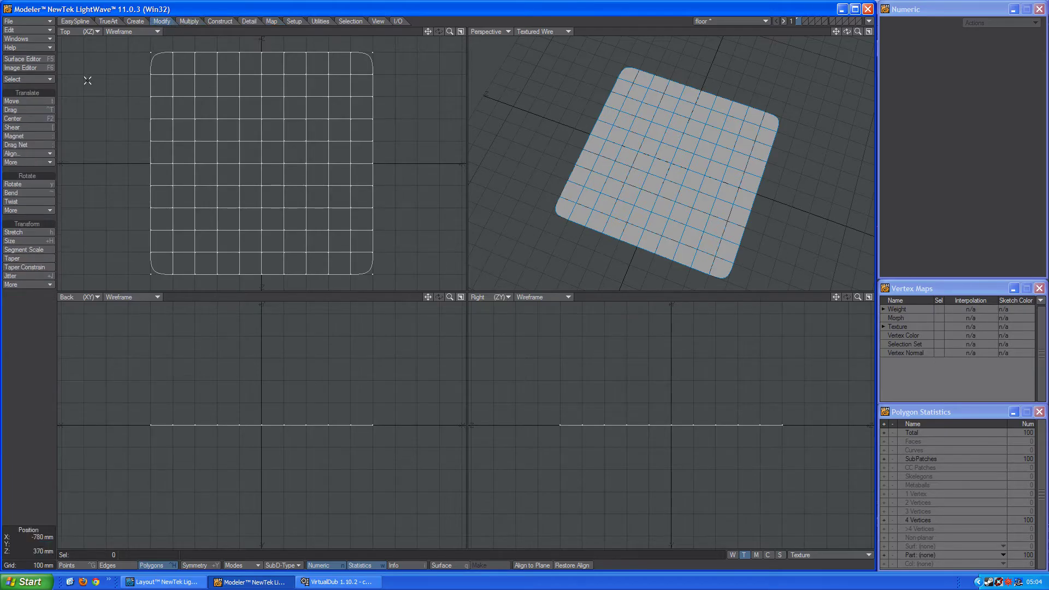
{"action": "left_click", "coordinate": [30, 233]}
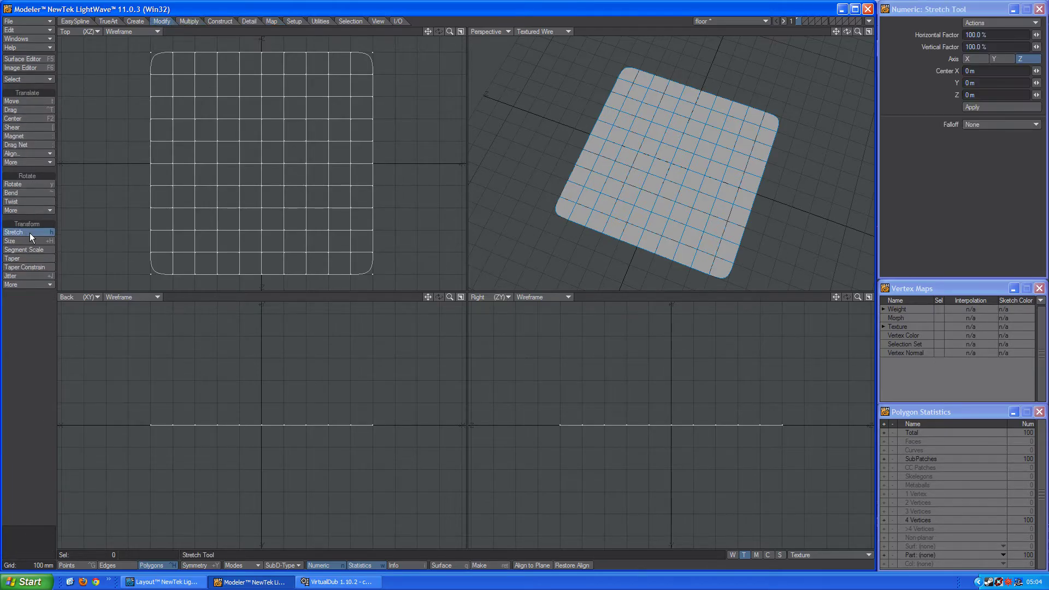
{"action": "left_click", "coordinate": [1003, 59]}
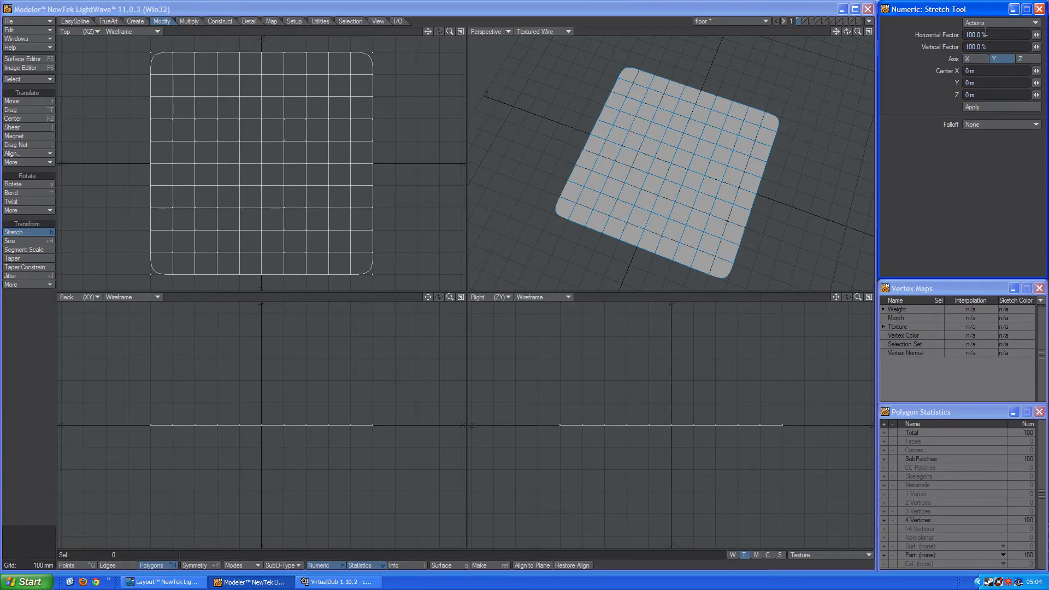
{"action": "left_click", "coordinate": [992, 35]}
{"action": "type", "text": "500"}
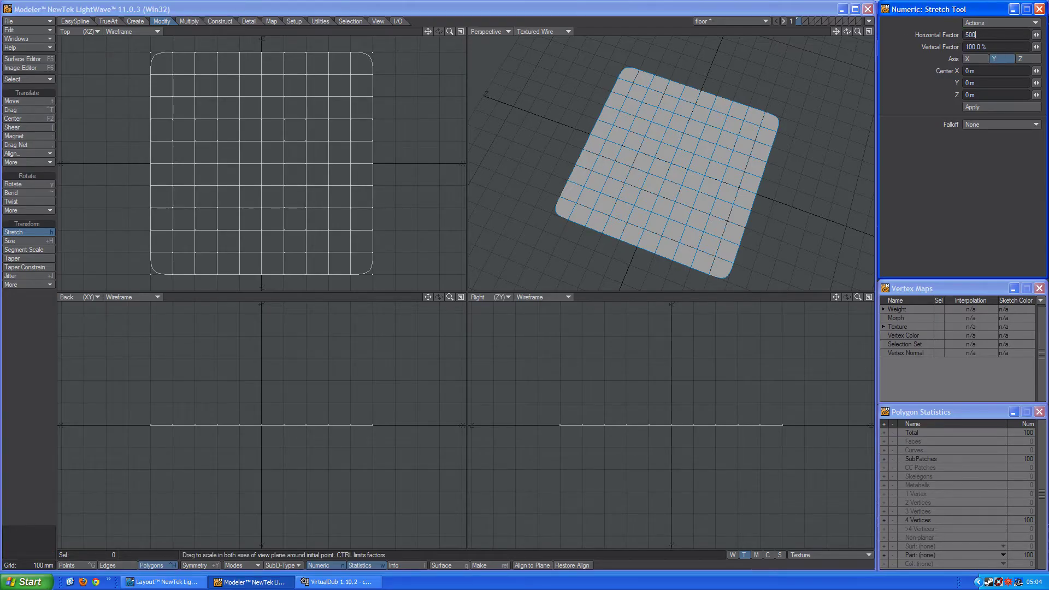
{"action": "key", "text": "Tab"}
{"action": "type", "text": "50"}
{"action": "left_click", "coordinate": [973, 107]}
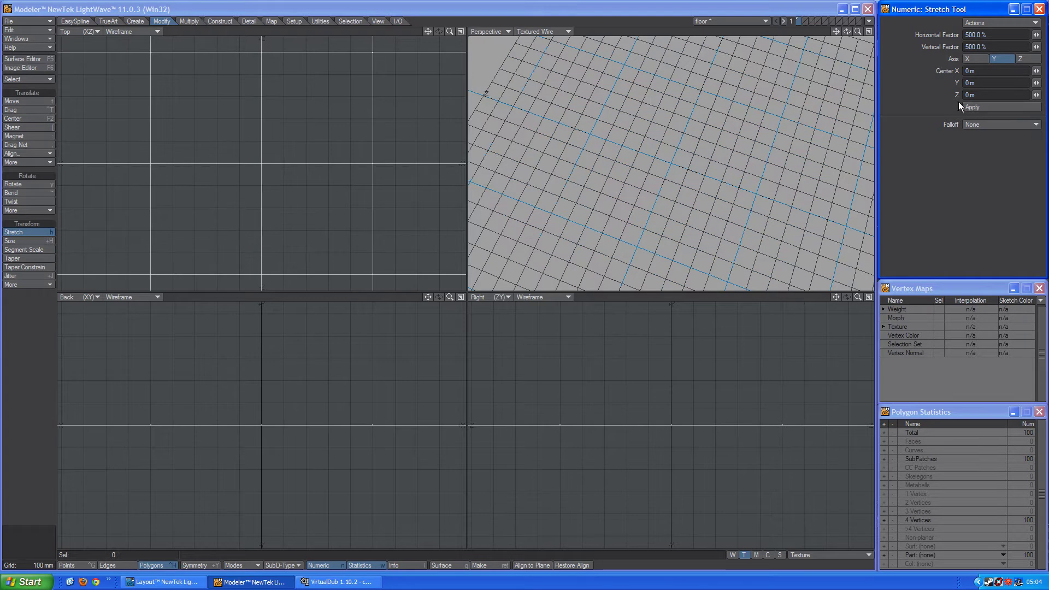
{"action": "key", "text": "a"}
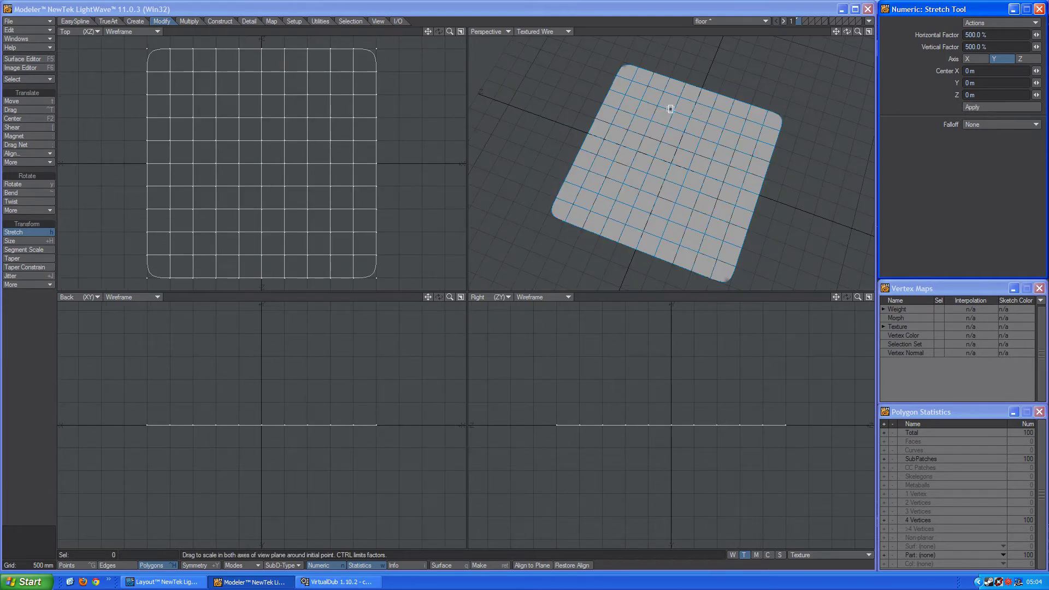
Back in Layout, set Gradient (1)'s white second key to position 0.01 and its black third key to 0.99
{"action": "left_click", "coordinate": [170, 584]}
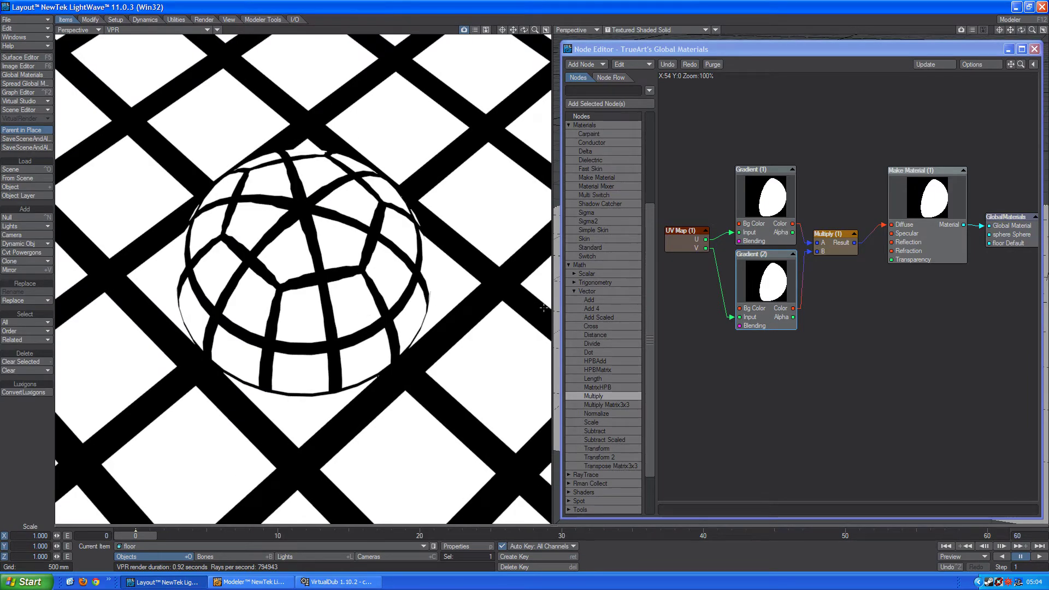
{"action": "double_click", "coordinate": [764, 211]}
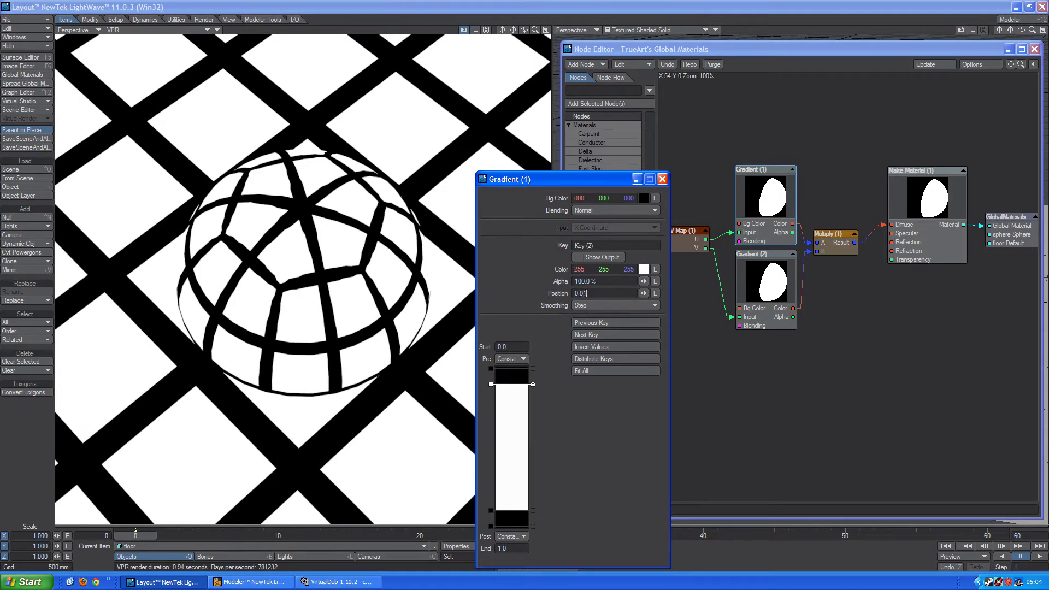
{"action": "key", "text": "Return"}
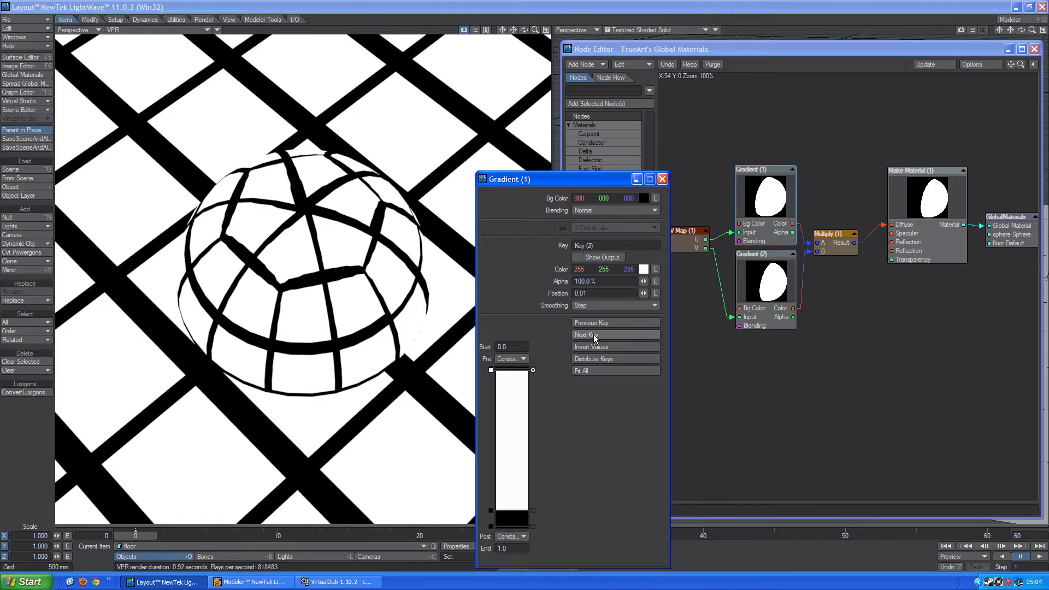
{"action": "left_click", "coordinate": [595, 335]}
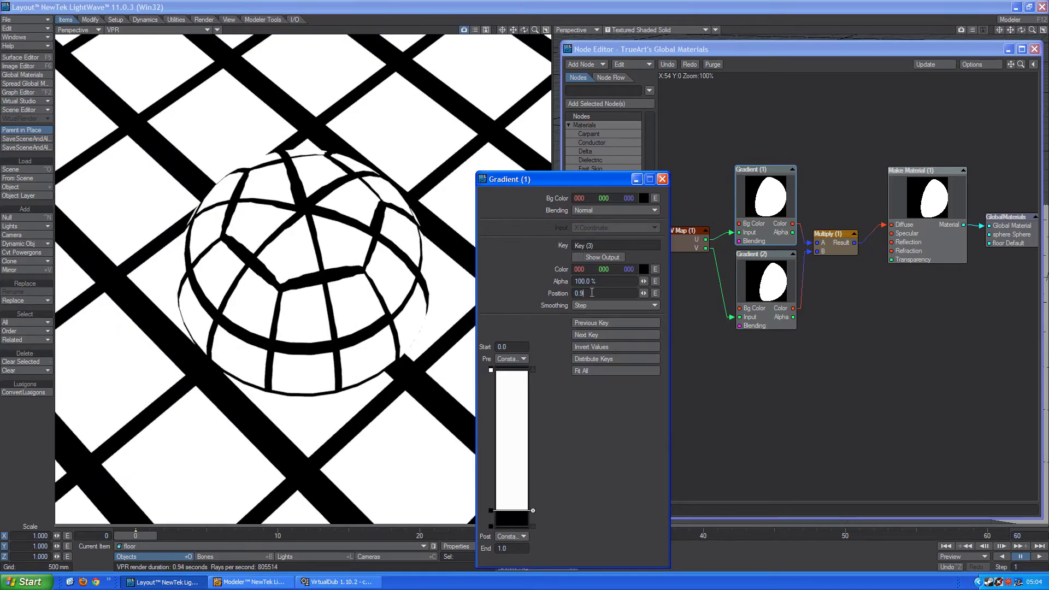
{"action": "left_click", "coordinate": [592, 292]}
{"action": "type", "text": "9"}
{"action": "key", "text": "Return"}
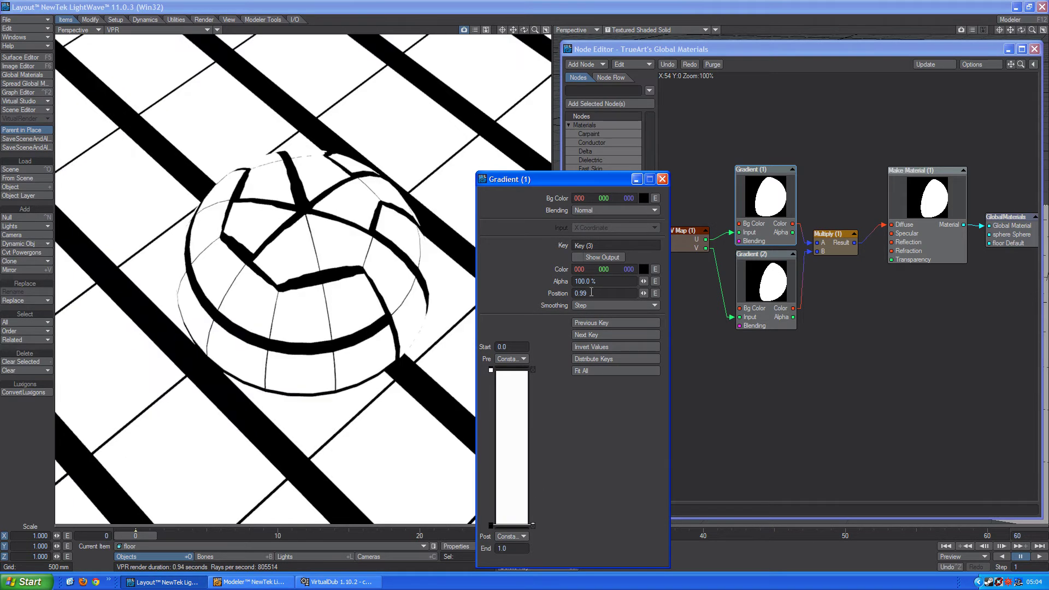
{"action": "left_click", "coordinate": [662, 179]}
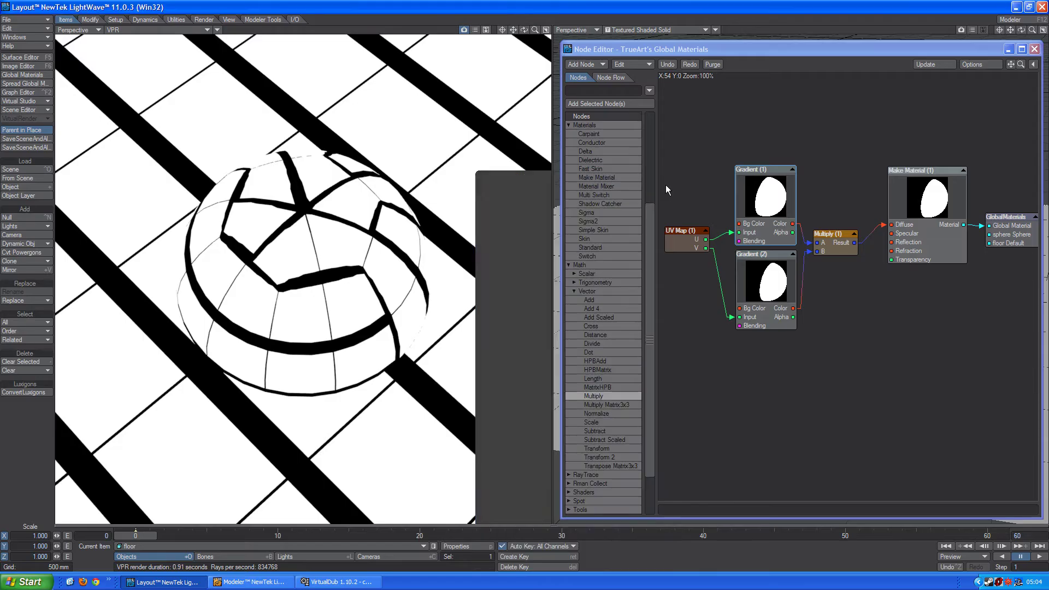
Set Gradient (2)'s black third key to position 0.99 and its white second key to 0.01
{"action": "double_click", "coordinate": [765, 282]}
{"action": "left_click", "coordinate": [602, 294]}
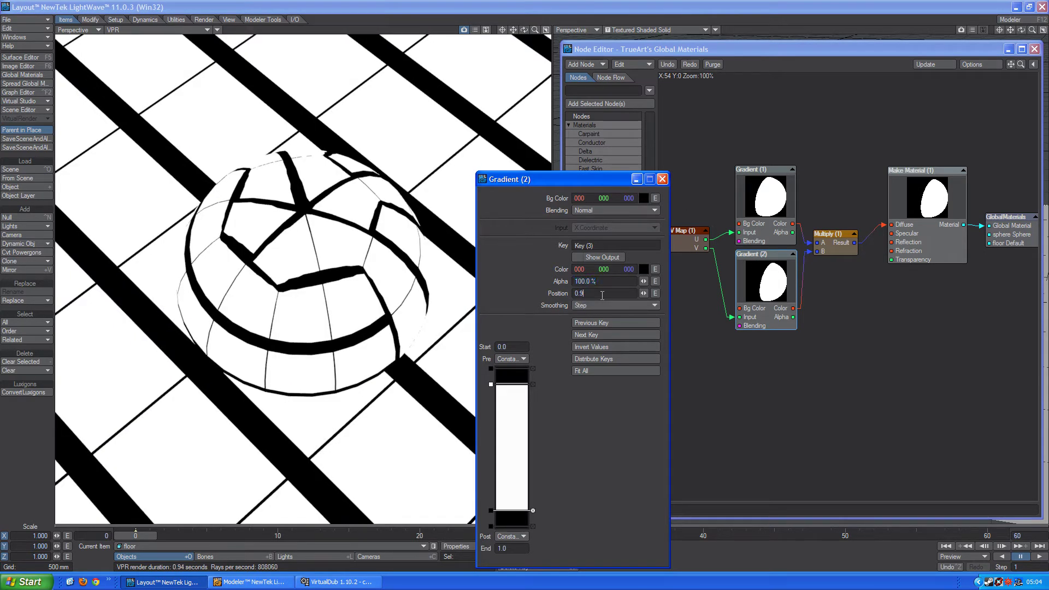
{"action": "key", "text": "Return"}
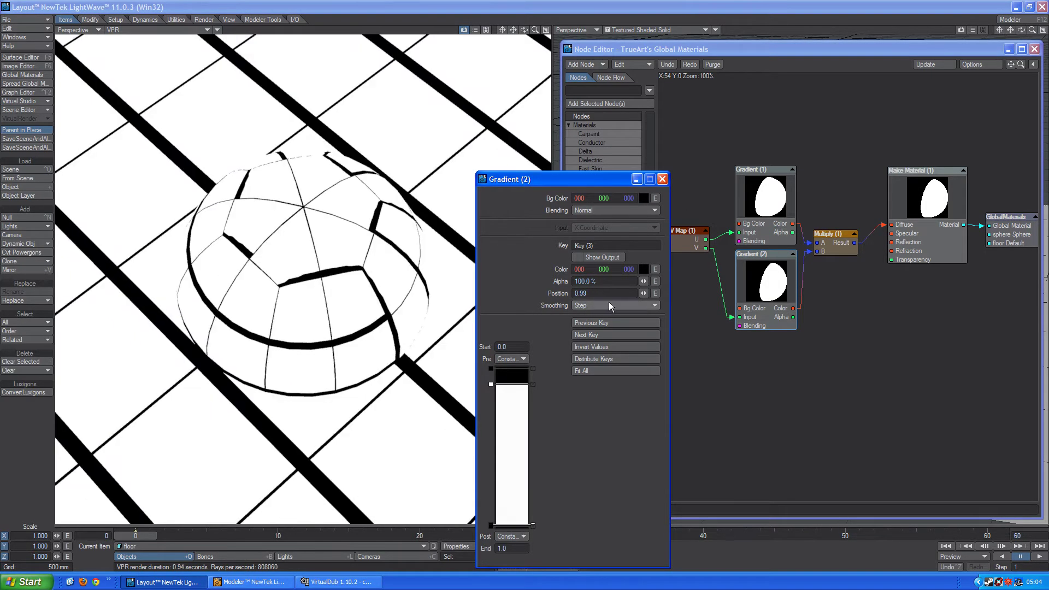
{"action": "left_click", "coordinate": [604, 321]}
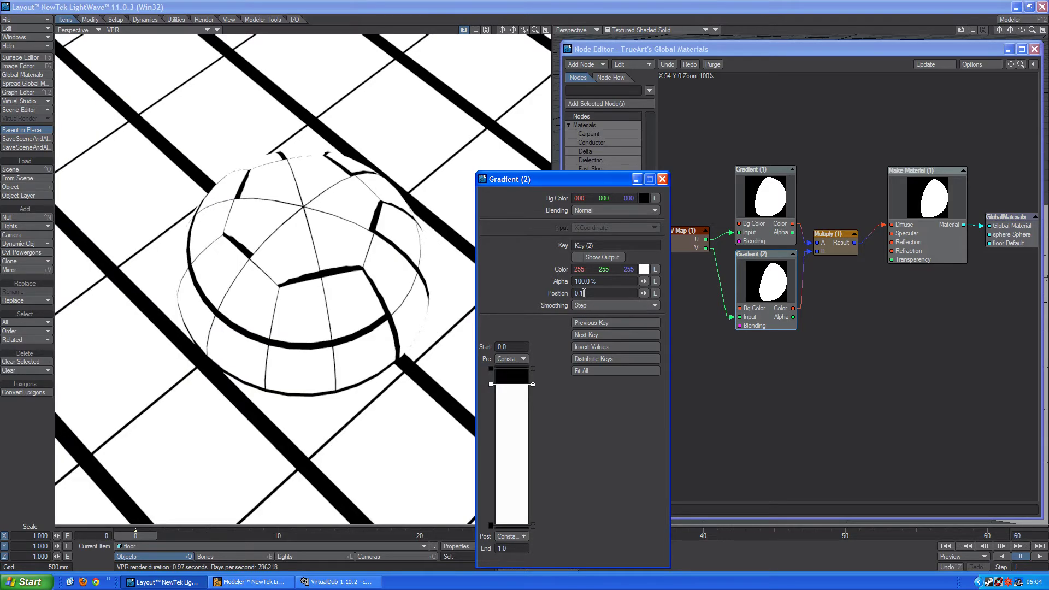
{"action": "type", "text": "0.01"}
{"action": "key", "text": "Return"}
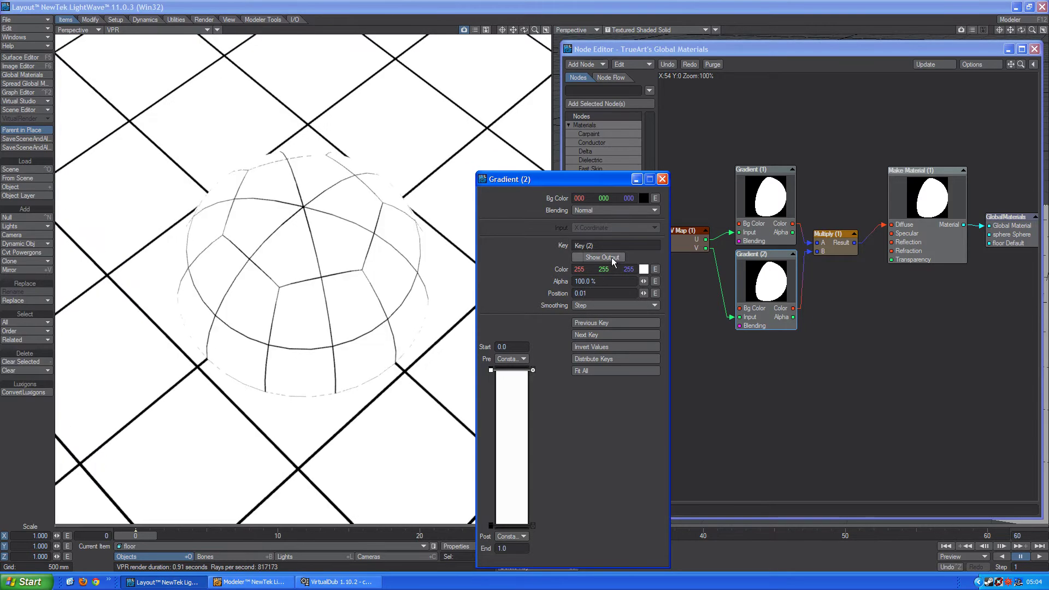
{"action": "left_click", "coordinate": [662, 179]}
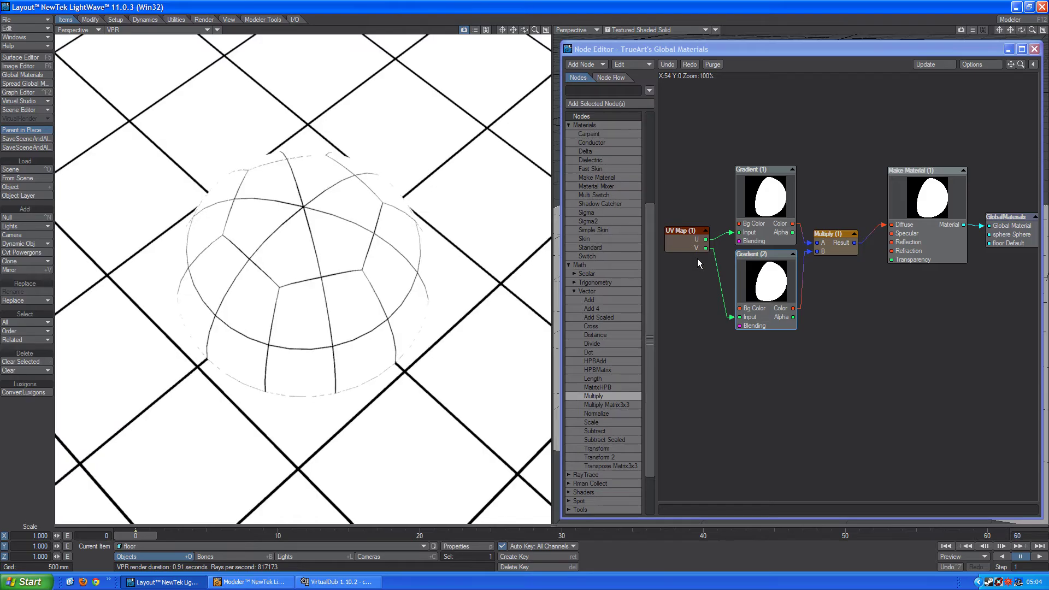
Raise the sphere object to a Y position of 500 mm
{"action": "left_click", "coordinate": [128, 547]}
{"action": "left_click", "coordinate": [139, 548]}
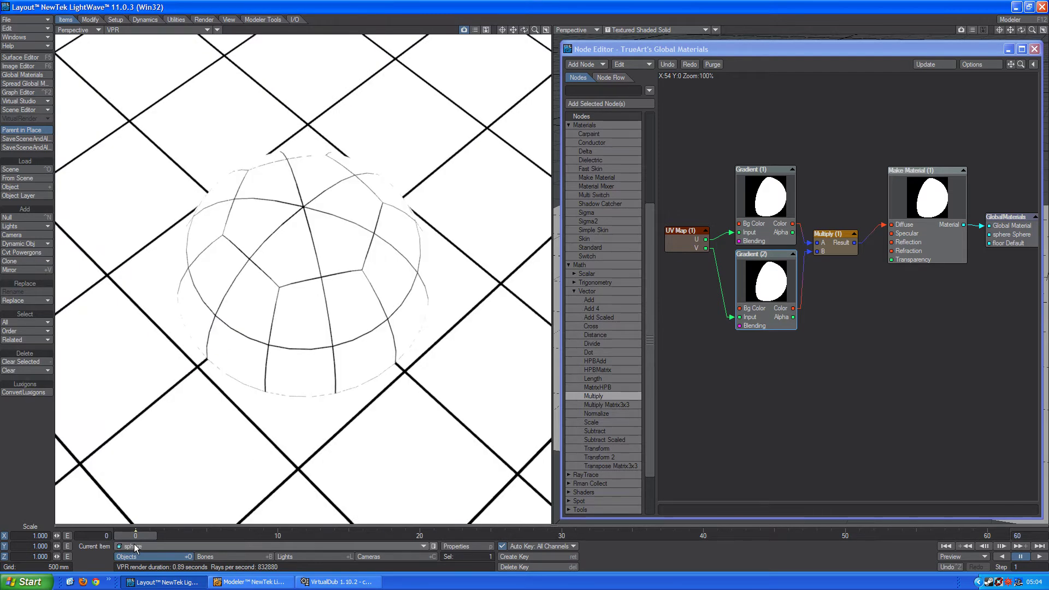
{"action": "key", "text": "t"}
{"action": "left_click", "coordinate": [43, 546]}
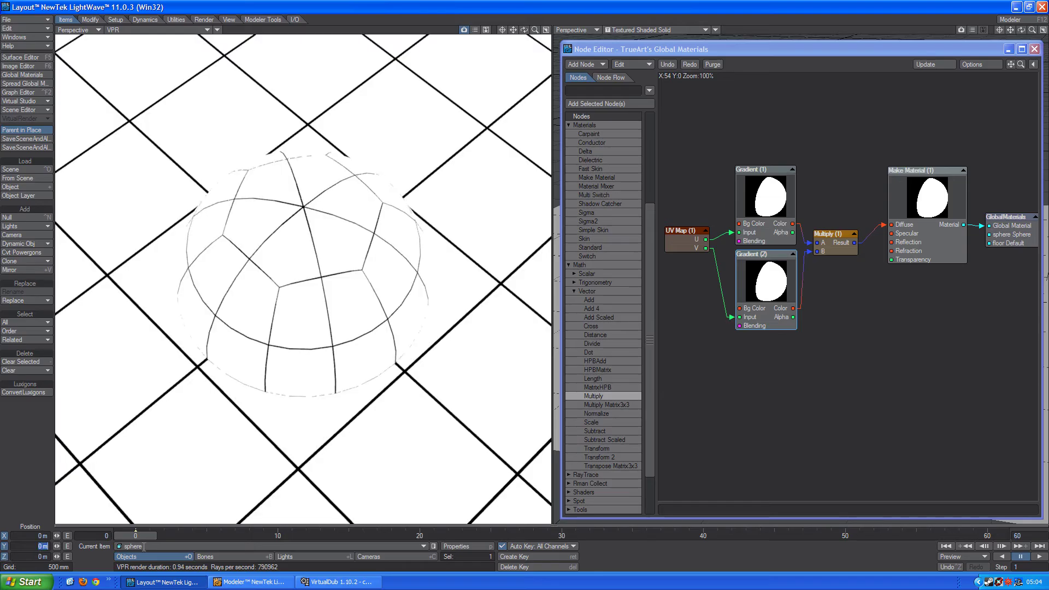
{"action": "type", "text": "500mm"}
{"action": "key", "text": "Return"}
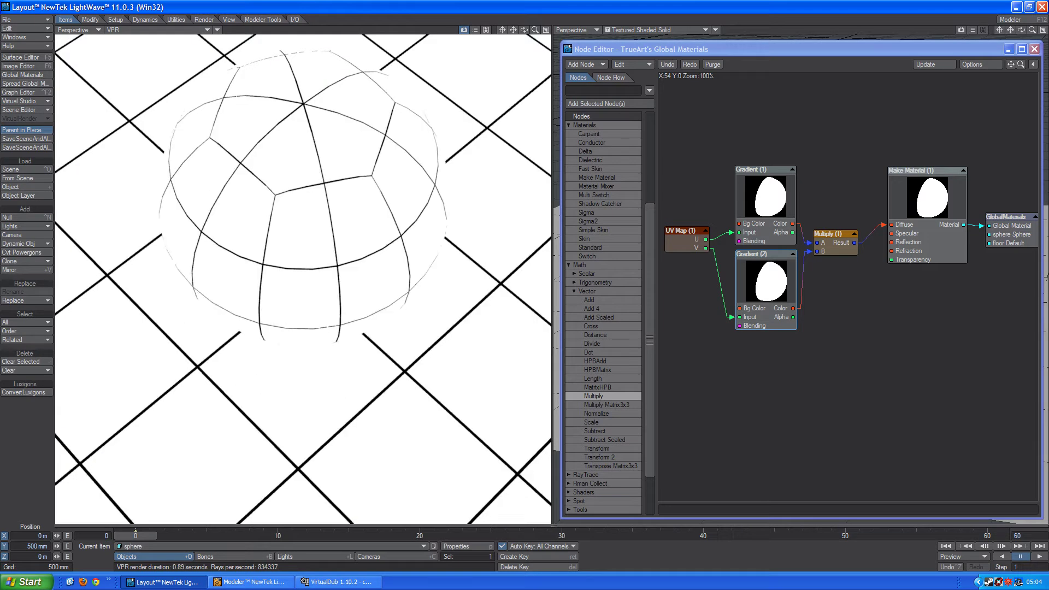
{"action": "mouse_move", "coordinate": [535, 30]}
{"action": "left_mouse_down"}
{"action": "mouse_move", "coordinate": [549, 44]}
{"action": "mouse_move", "coordinate": [526, 29]}
{"action": "mouse_move", "coordinate": [526, 49]}
{"action": "mouse_move", "coordinate": [521, 29]}
{"action": "left_mouse_up"}
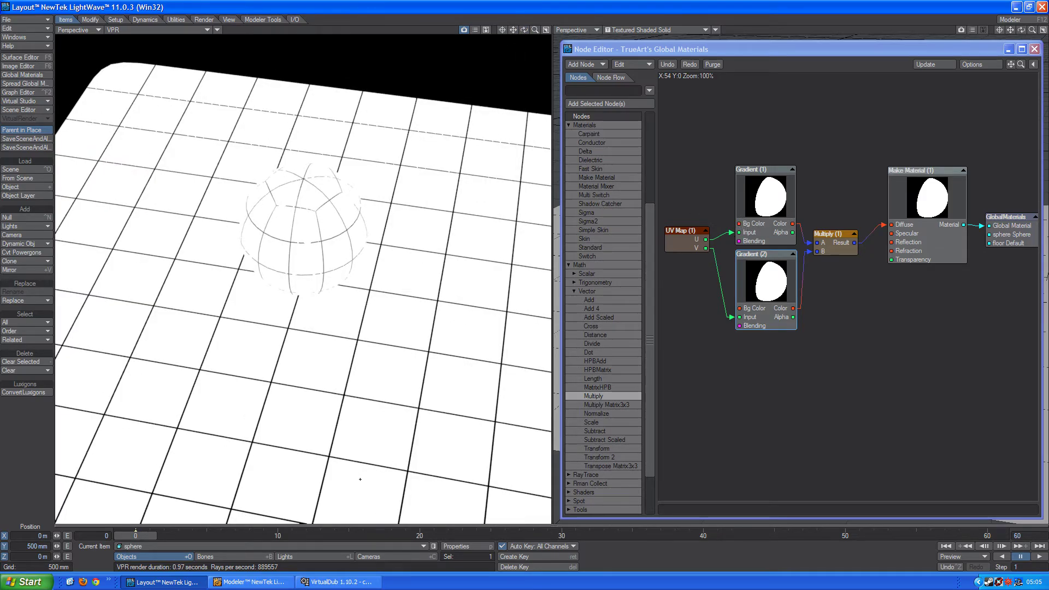
In Modeler, apply a Gaussian Jitter to the floor with radius 0 on X and Z and 1 m on Y
{"action": "left_click", "coordinate": [266, 582]}
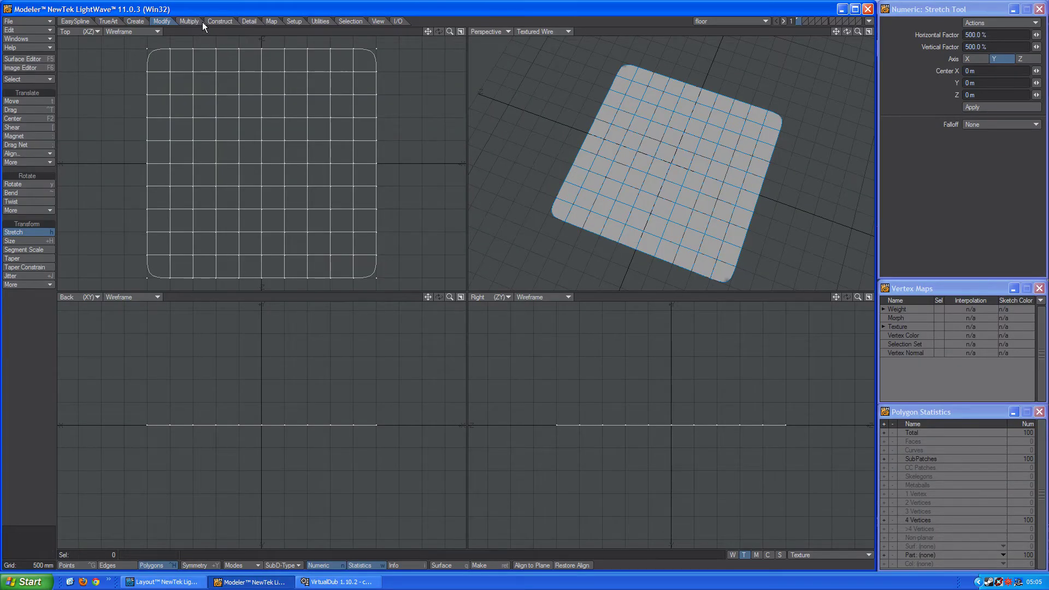
{"action": "left_click", "coordinate": [29, 275]}
{"action": "type", "text": "0"}
{"action": "key", "text": "Tab"}
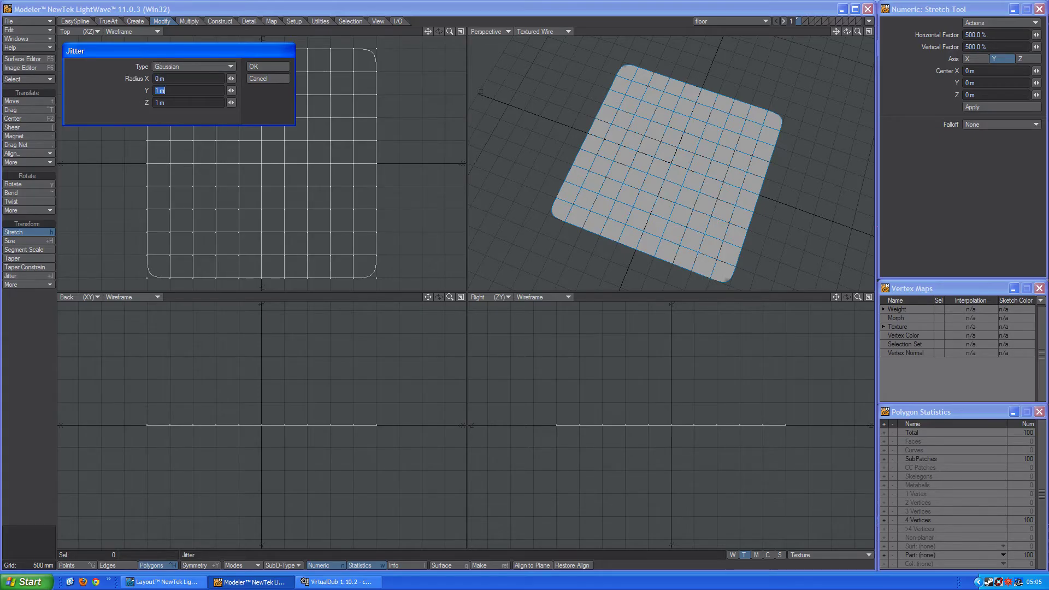
{"action": "key", "text": "Tab"}
{"action": "type", "text": "0"}
{"action": "key", "text": "Return"}
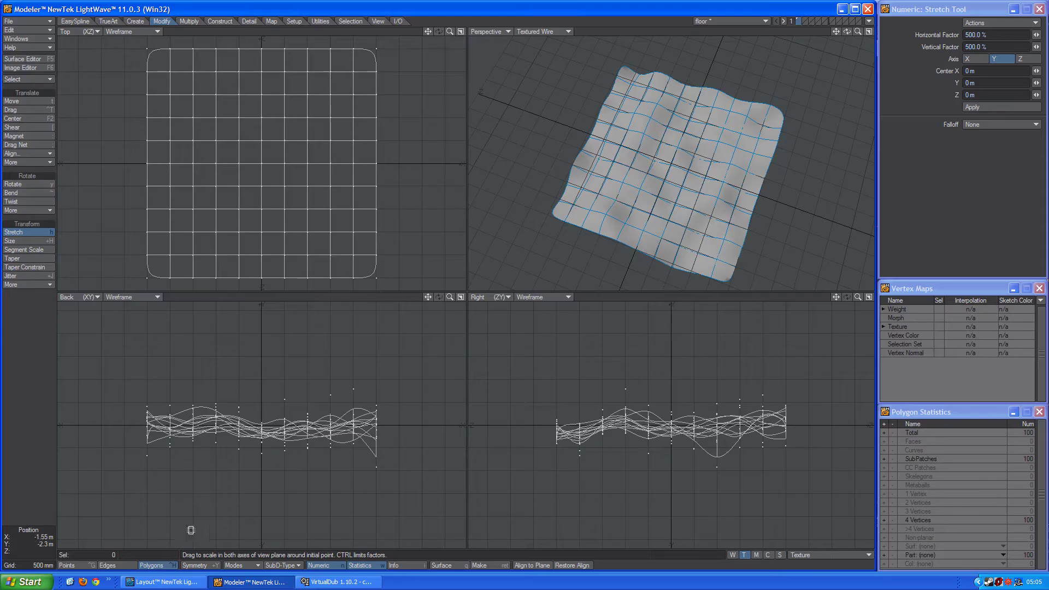
Back in Layout, add a diffuse Occlusion shader node to the global material network and place it above Gradient (1)
{"action": "left_click", "coordinate": [164, 582]}
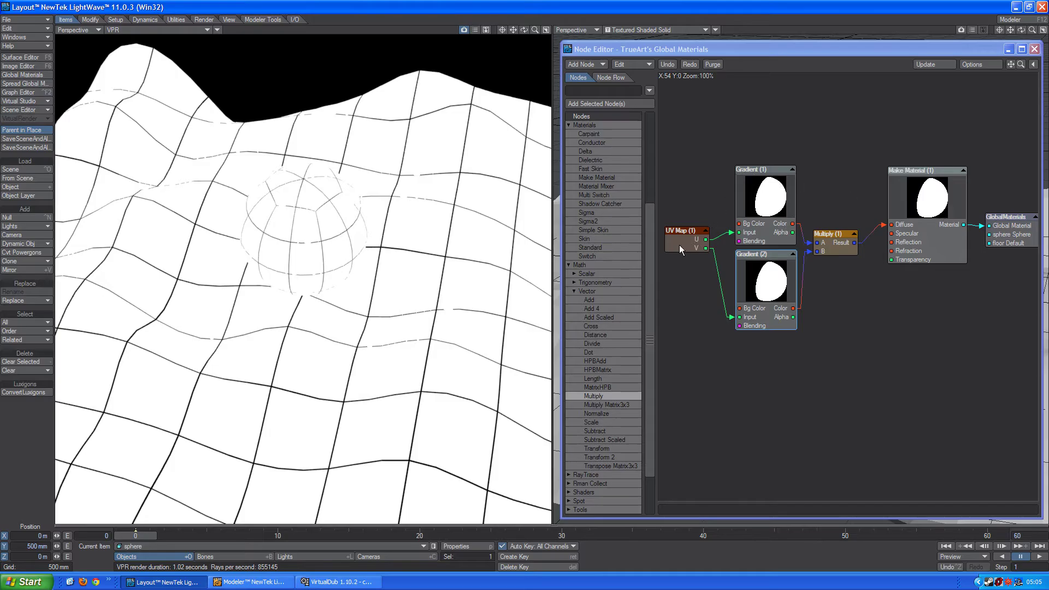
{"action": "left_click_drag", "start_coordinate": [648, 230], "coordinate": [646, 142]}
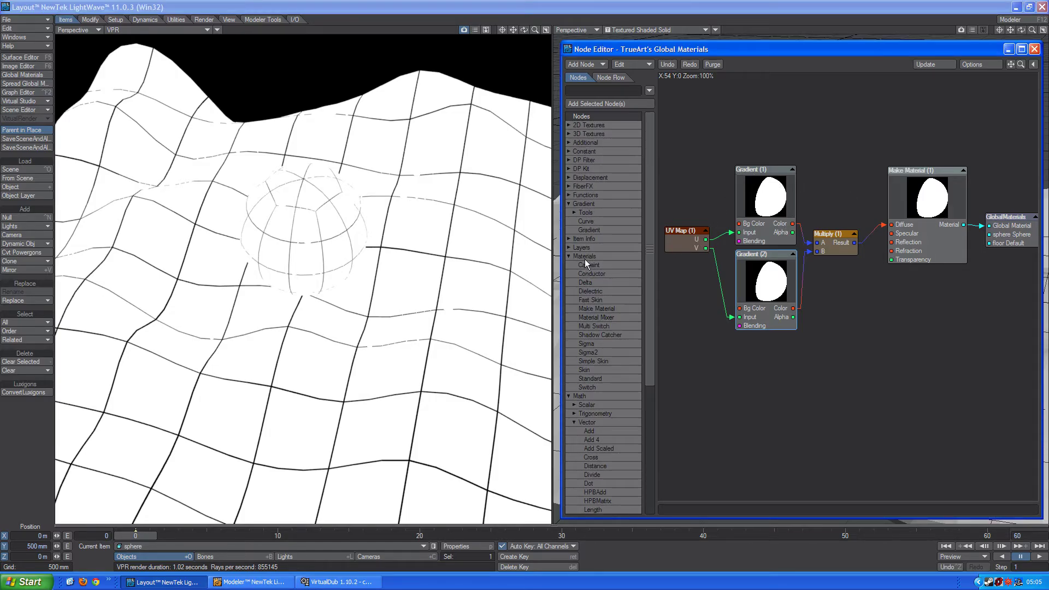
{"action": "scroll", "coordinate": [585, 261], "scroll_direction": "down", "scroll_amount": 4}
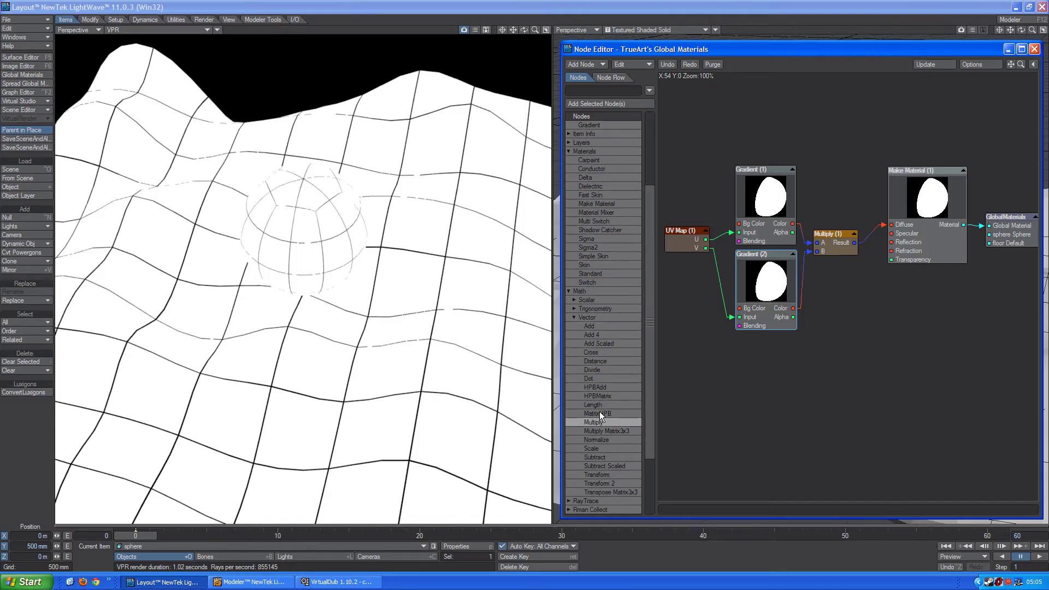
{"action": "scroll", "coordinate": [598, 410], "scroll_direction": "down", "scroll_amount": 3}
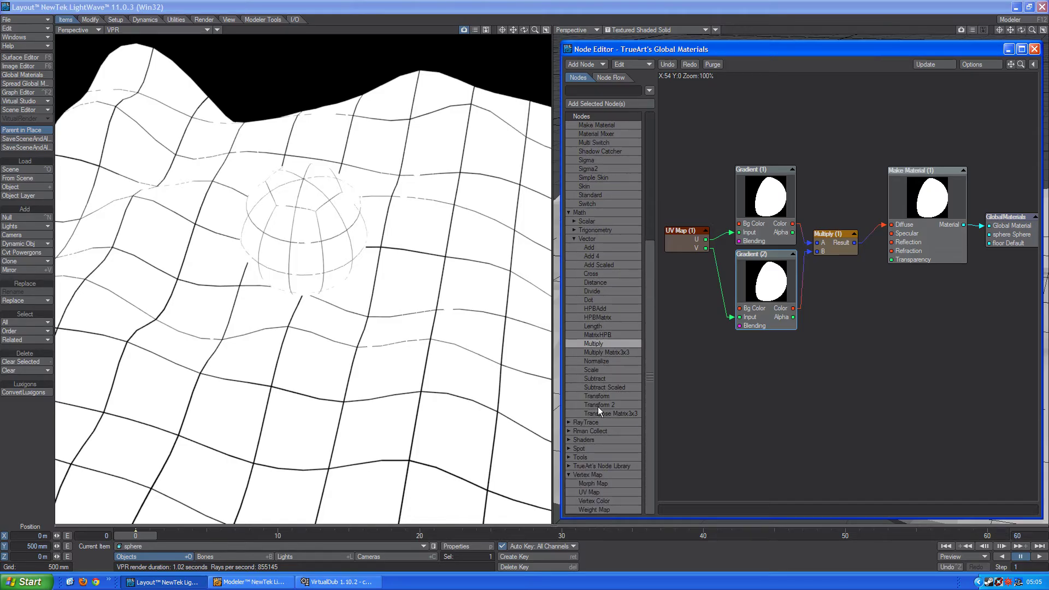
{"action": "left_click", "coordinate": [568, 440]}
{"action": "left_click", "coordinate": [574, 448]}
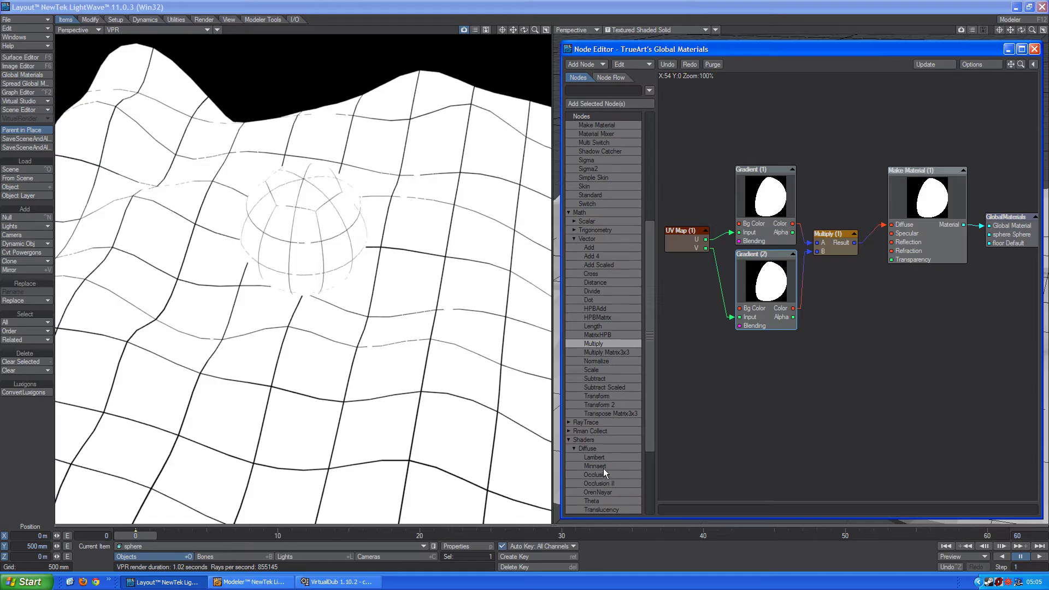
{"action": "double_click", "coordinate": [605, 474]}
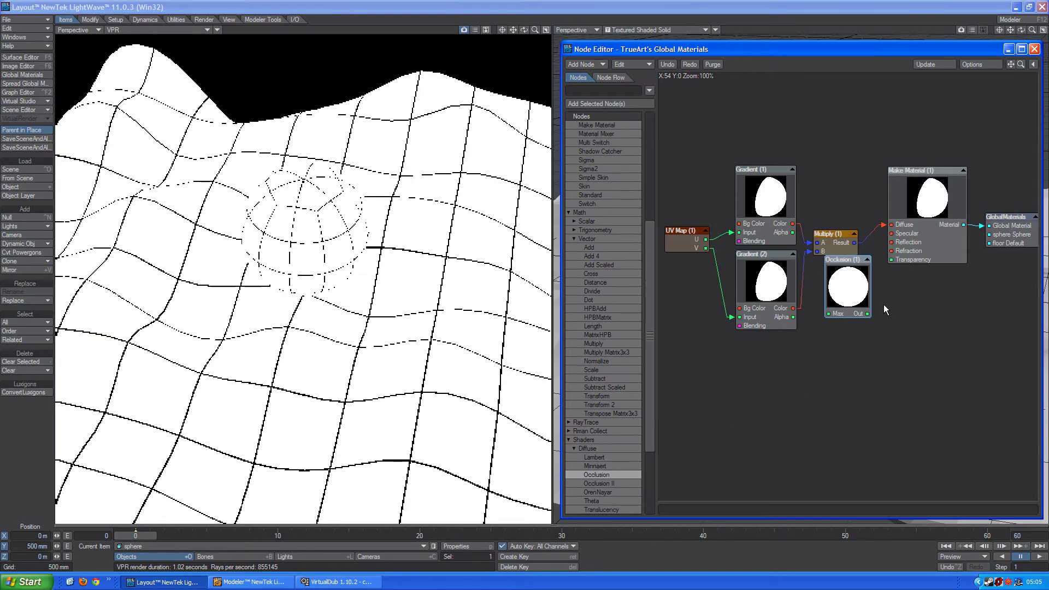
{"action": "left_click_drag", "start_coordinate": [858, 299], "coordinate": [783, 134]}
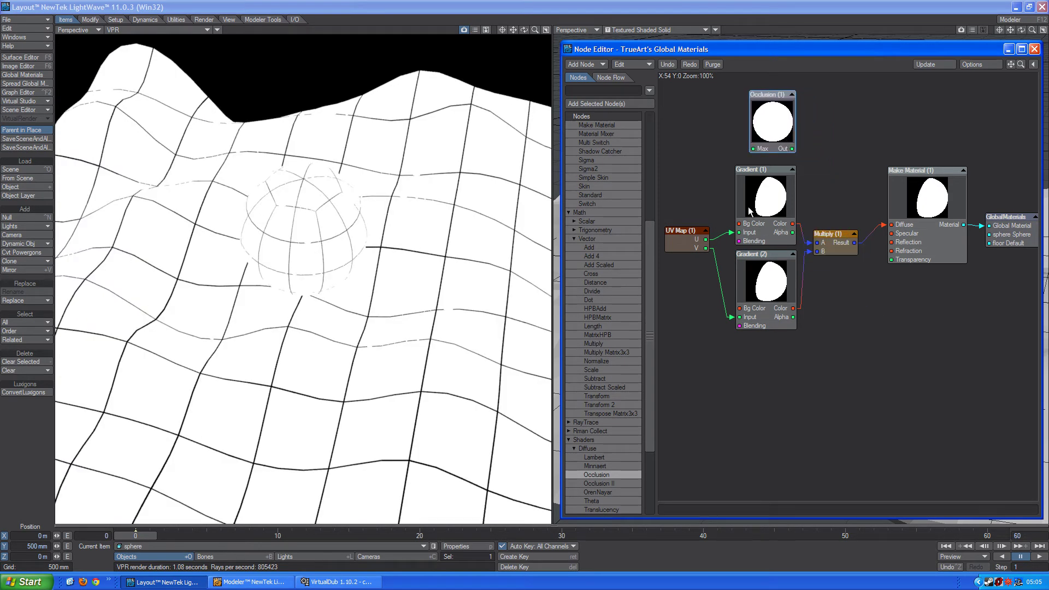
Add a second vector Multiply node combining Occlusion and Multiply (1), and connect its result to Make Material's Diffuse input
{"action": "double_click", "coordinate": [605, 344]}
{"action": "left_click_drag", "start_coordinate": [843, 299], "coordinate": [833, 179]}
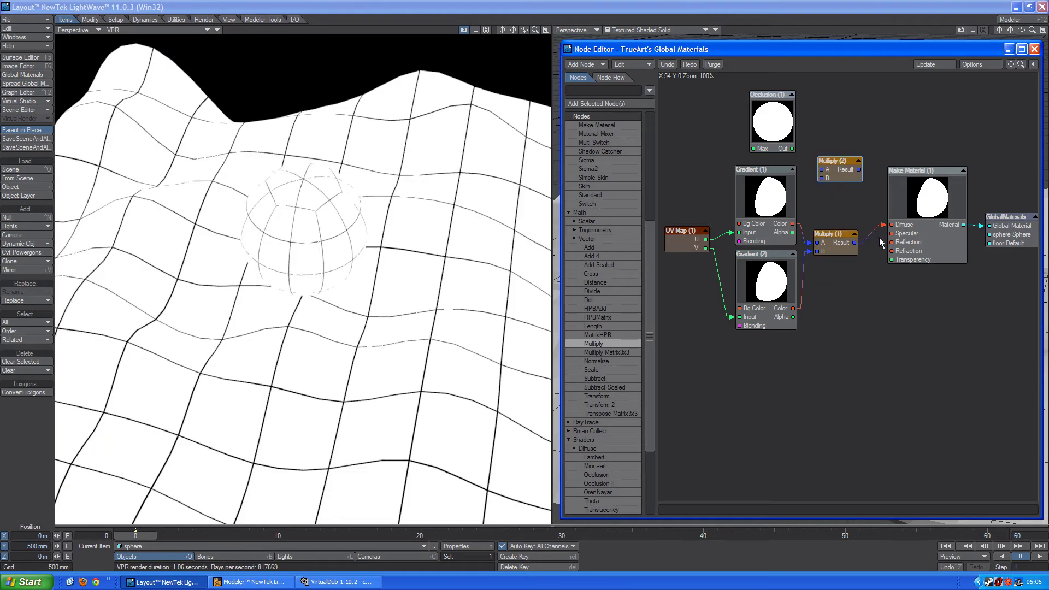
{"action": "mouse_move", "coordinate": [883, 226]}
{"action": "left_mouse_down"}
{"action": "mouse_move", "coordinate": [831, 199]}
{"action": "mouse_move", "coordinate": [823, 174]}
{"action": "mouse_move", "coordinate": [886, 240]}
{"action": "mouse_move", "coordinate": [893, 225]}
{"action": "left_mouse_up"}
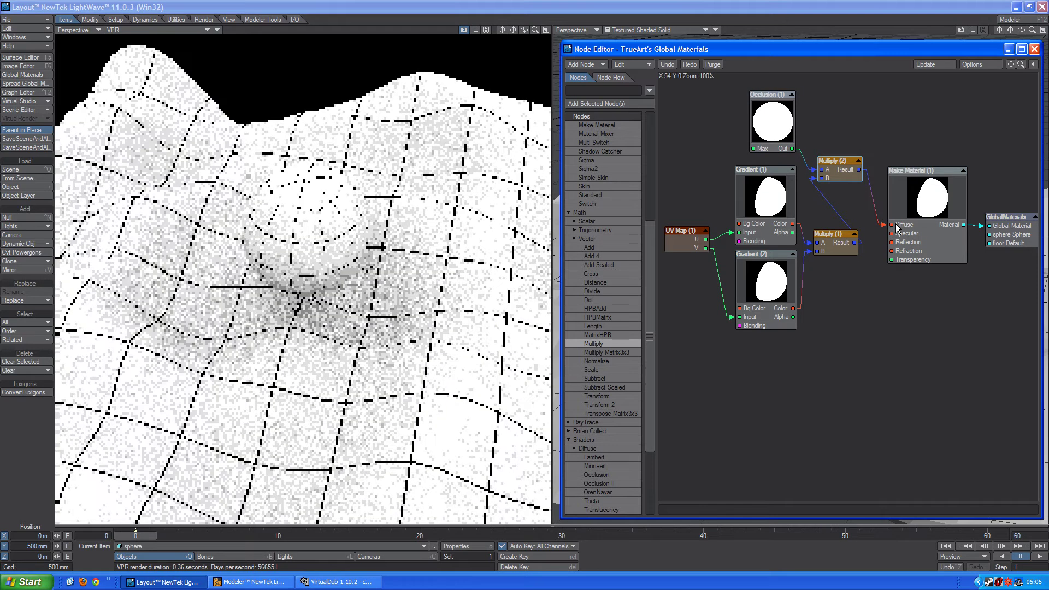
Switch the Occlusion node to Ranged mode and try a Max distance of 3 m
{"action": "double_click", "coordinate": [776, 149]}
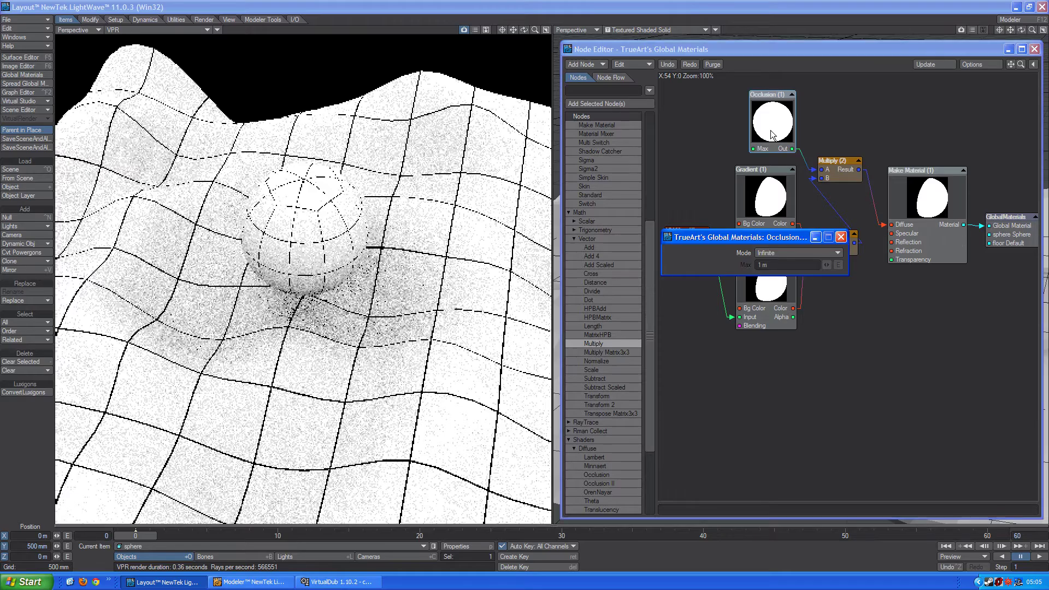
{"action": "left_click", "coordinate": [765, 254]}
{"action": "left_click", "coordinate": [764, 260]}
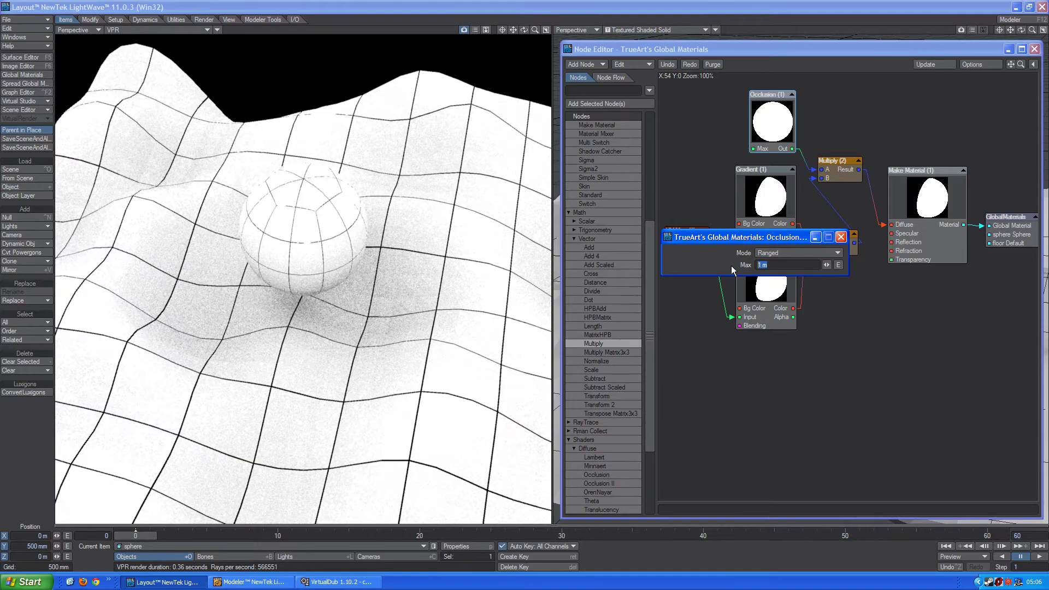
{"action": "type", "text": "3"}
{"action": "key", "text": "Return"}
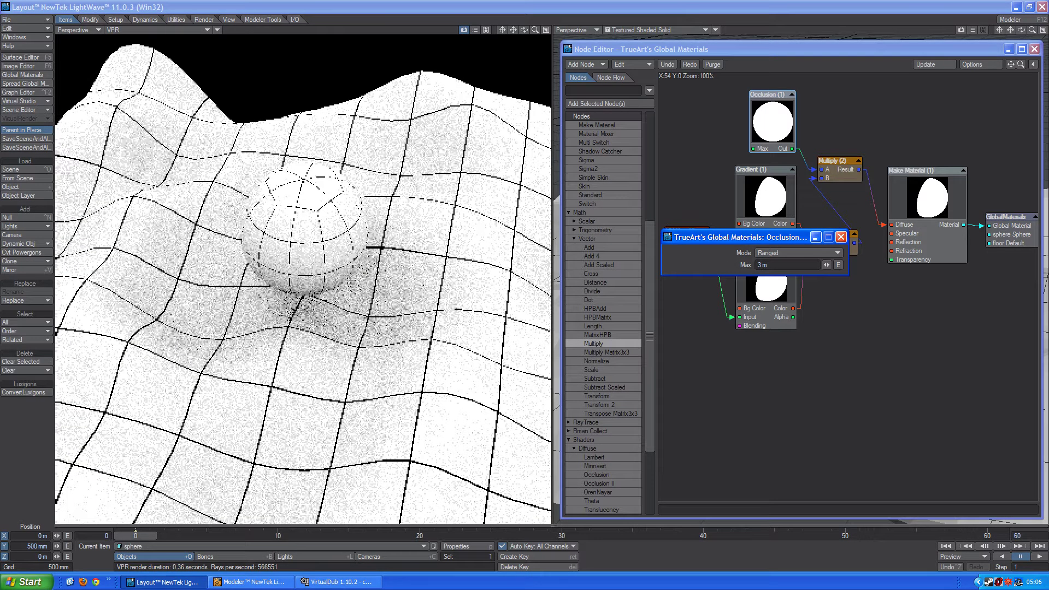
Try an occlusion Max distance of 0.1 m and settle on 2 m
{"action": "double_click", "coordinate": [774, 265]}
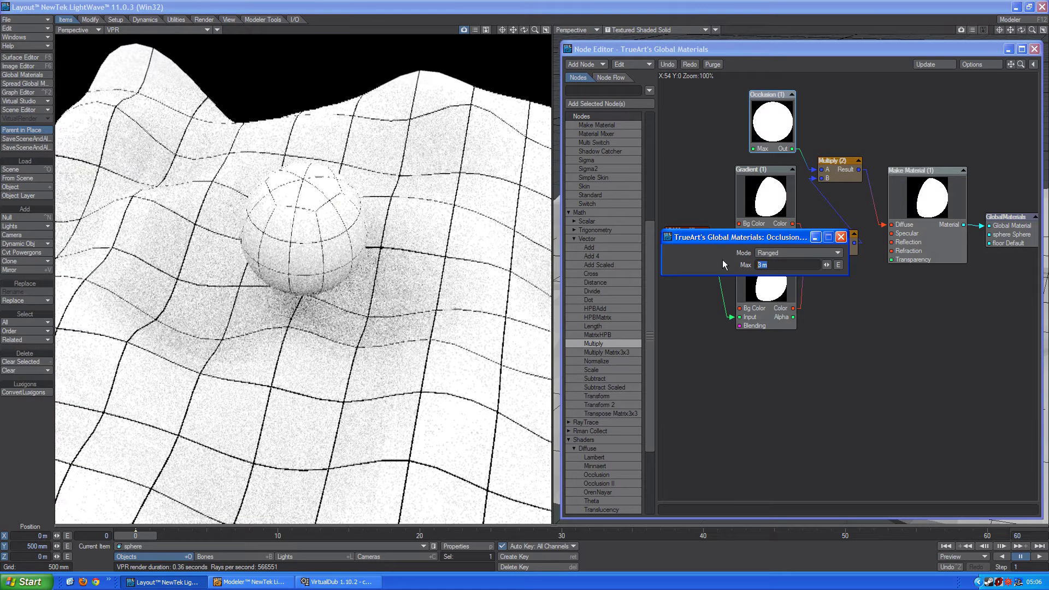
{"action": "type", "text": "0.1"}
{"action": "key", "text": "Return"}
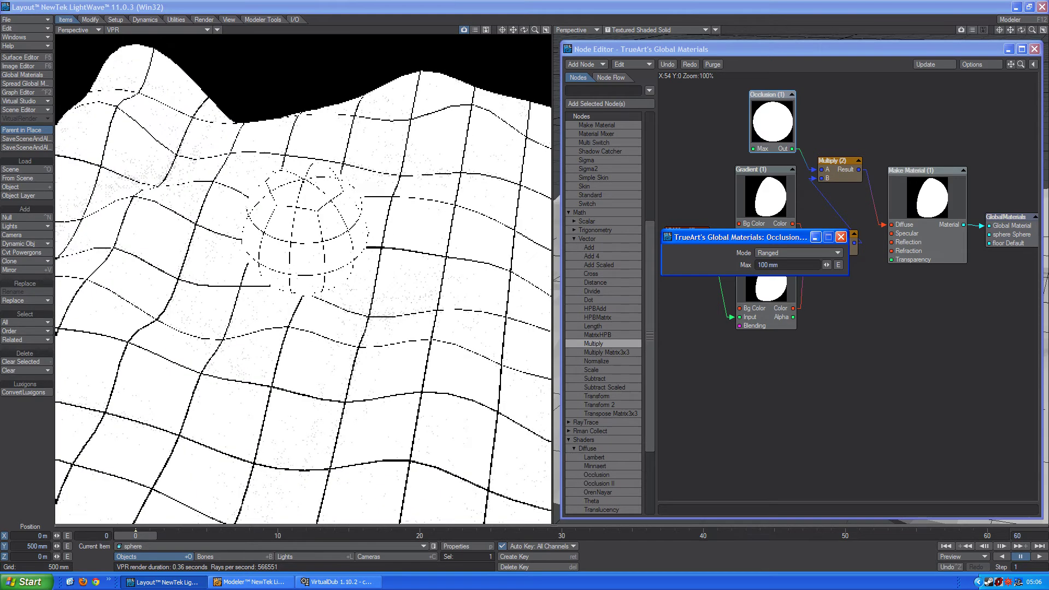
{"action": "type", "text": "2"}
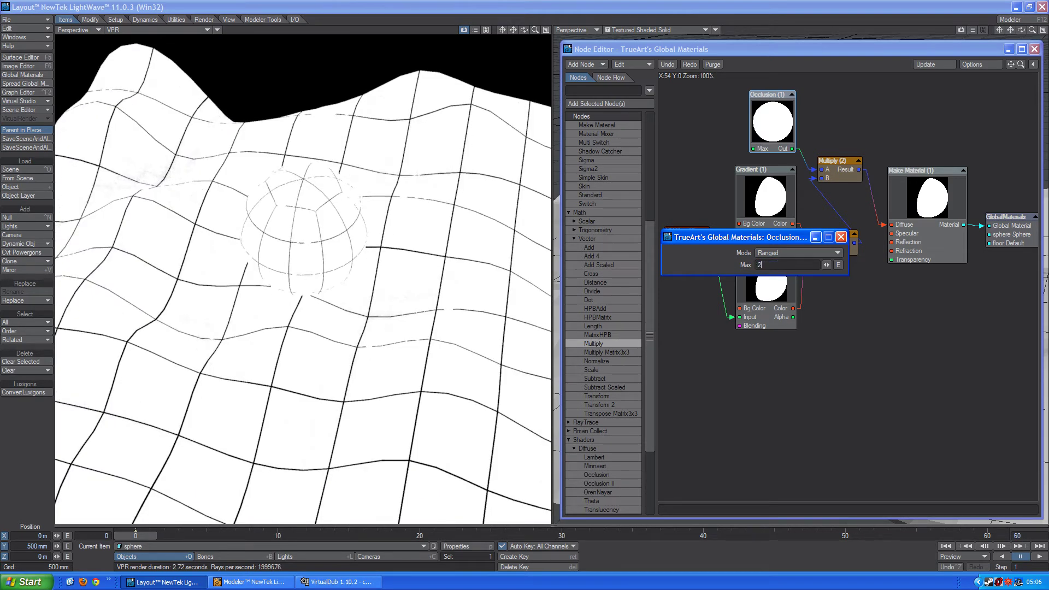
{"action": "key", "text": "Return"}
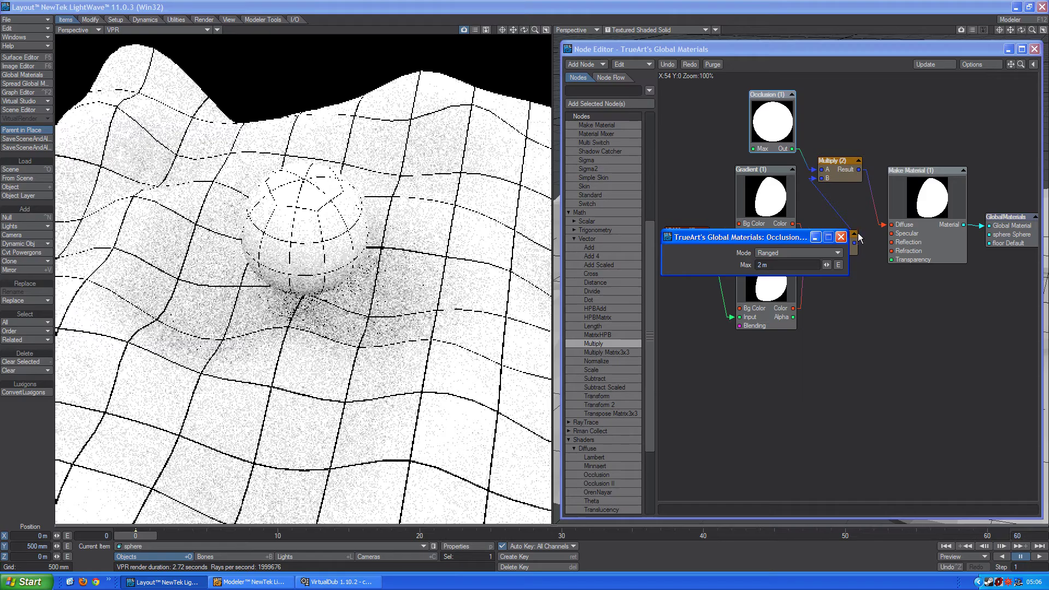
{"action": "left_click", "coordinate": [842, 236]}
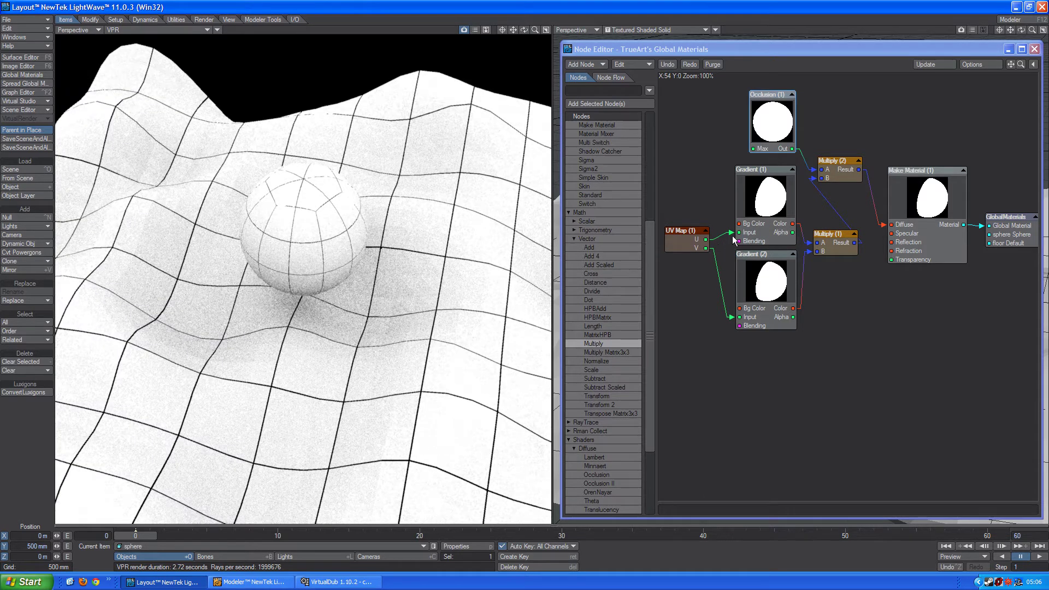
Disconnect UV Map from both Gradient inputs and move the UV Map node below the rest of the network
{"action": "left_click_drag", "start_coordinate": [733, 236], "coordinate": [719, 256]}
{"action": "left_click_drag", "start_coordinate": [733, 317], "coordinate": [719, 339]}
{"action": "left_click_drag", "start_coordinate": [690, 240], "coordinate": [694, 436]}
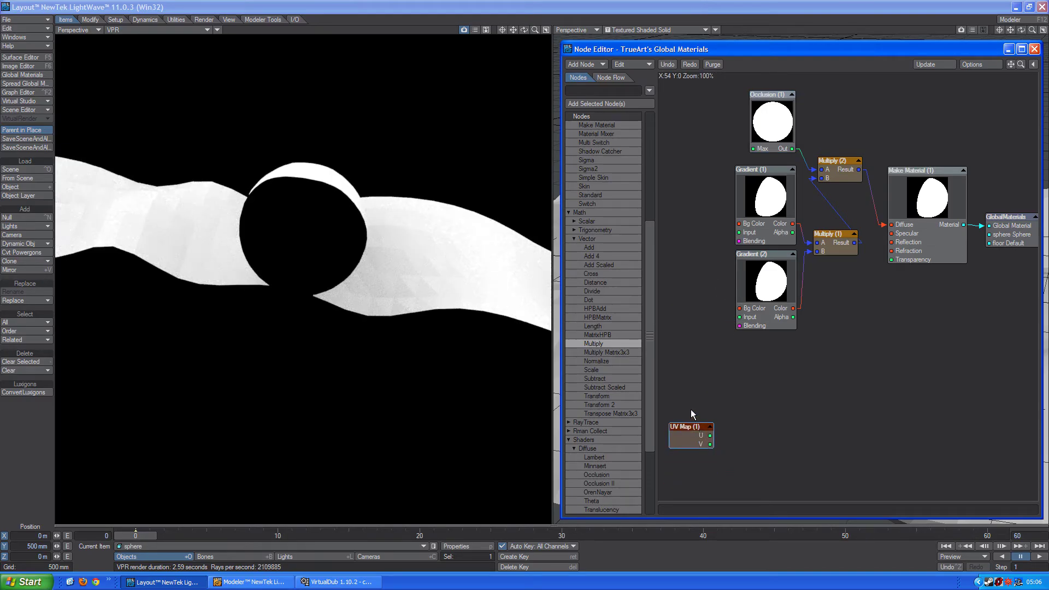
Add a scalar Subtract node fed by UV Map's U with B set to 0.5, and pass its result into a new Abs node
{"action": "left_click", "coordinate": [574, 221]}
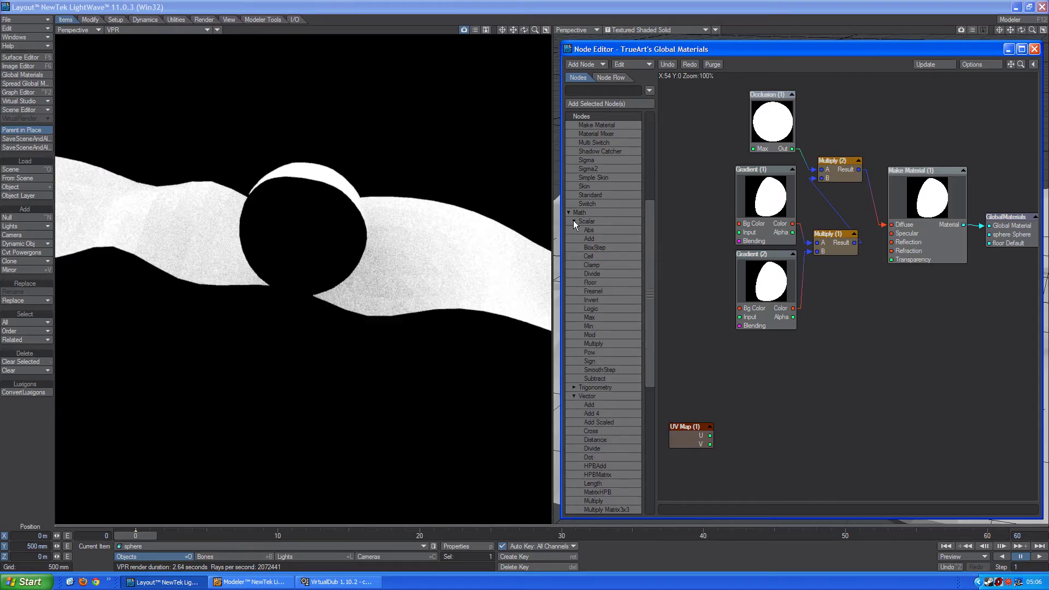
{"action": "double_click", "coordinate": [602, 377]}
{"action": "left_click_drag", "start_coordinate": [834, 289], "coordinate": [767, 414]}
{"action": "double_click", "coordinate": [775, 414]}
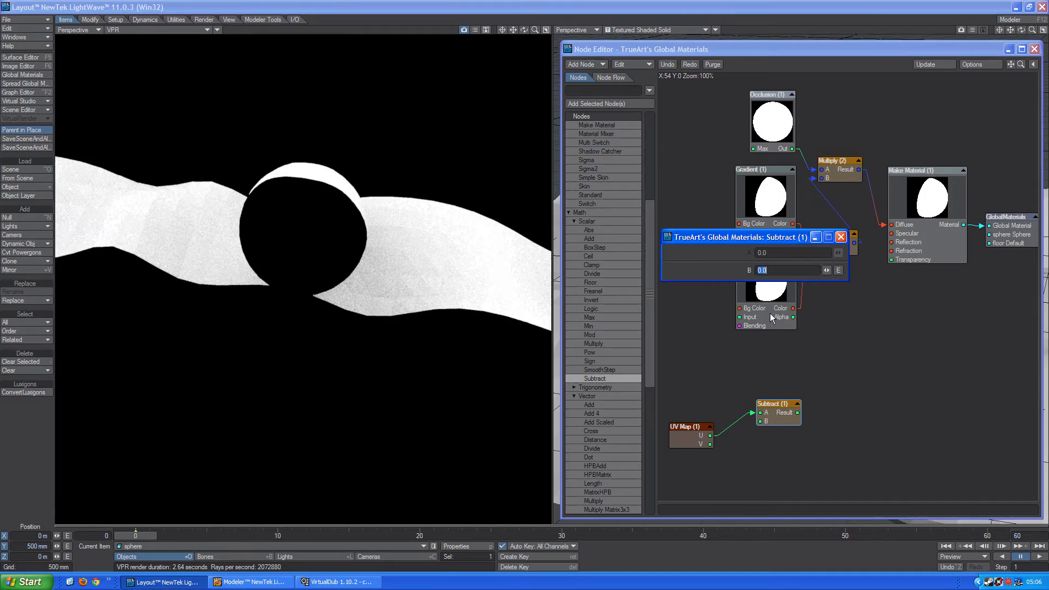
{"action": "type", "text": "0.5"}
{"action": "key", "text": "Return"}
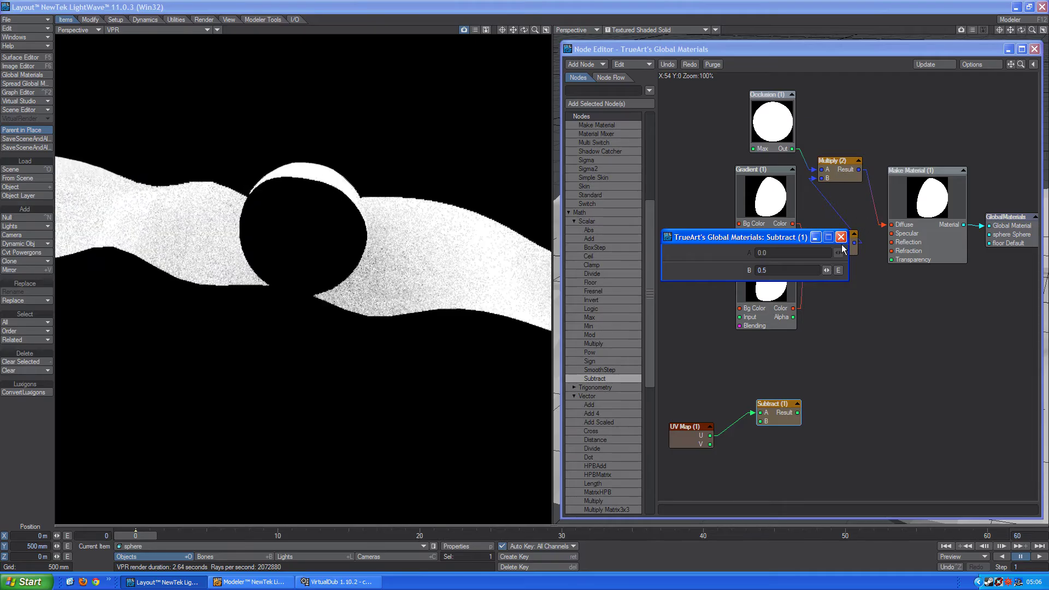
{"action": "left_click", "coordinate": [841, 237]}
{"action": "mouse_move", "coordinate": [603, 229]}
{"action": "left_mouse_down"}
{"action": "mouse_move", "coordinate": [836, 284]}
{"action": "mouse_move", "coordinate": [855, 452]}
{"action": "mouse_move", "coordinate": [856, 423]}
{"action": "mouse_move", "coordinate": [768, 420]}
{"action": "left_mouse_up"}
Duplicate the Subtract and Abs node pair and place the copies directly below the originals
{"action": "left_click_drag", "start_coordinate": [758, 385], "coordinate": [828, 432]}
{"action": "right_click", "coordinate": [834, 414]}
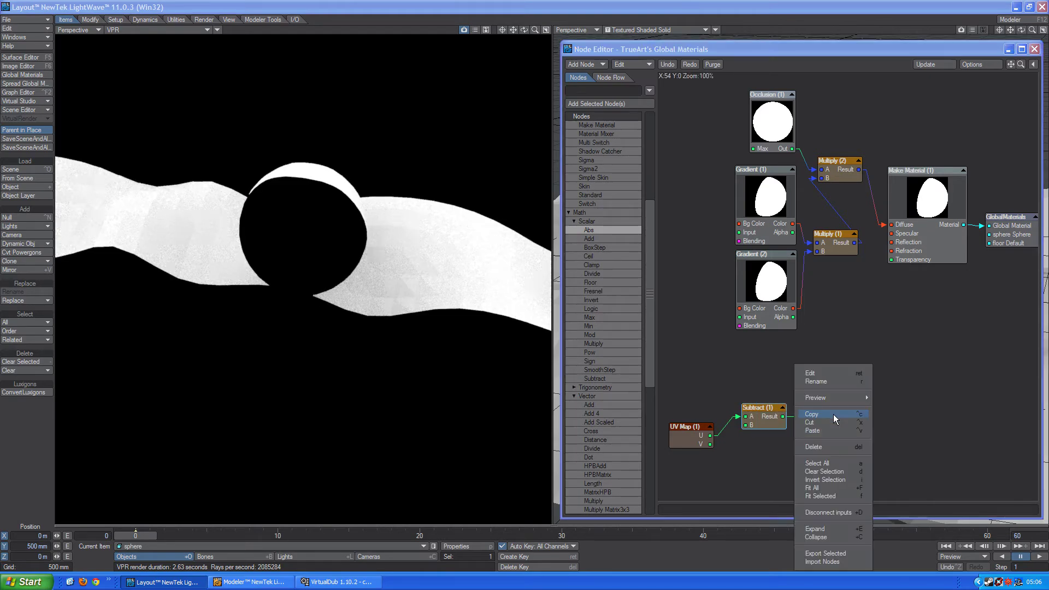
{"action": "left_click", "coordinate": [834, 414]}
{"action": "key", "text": "ctrl+v"}
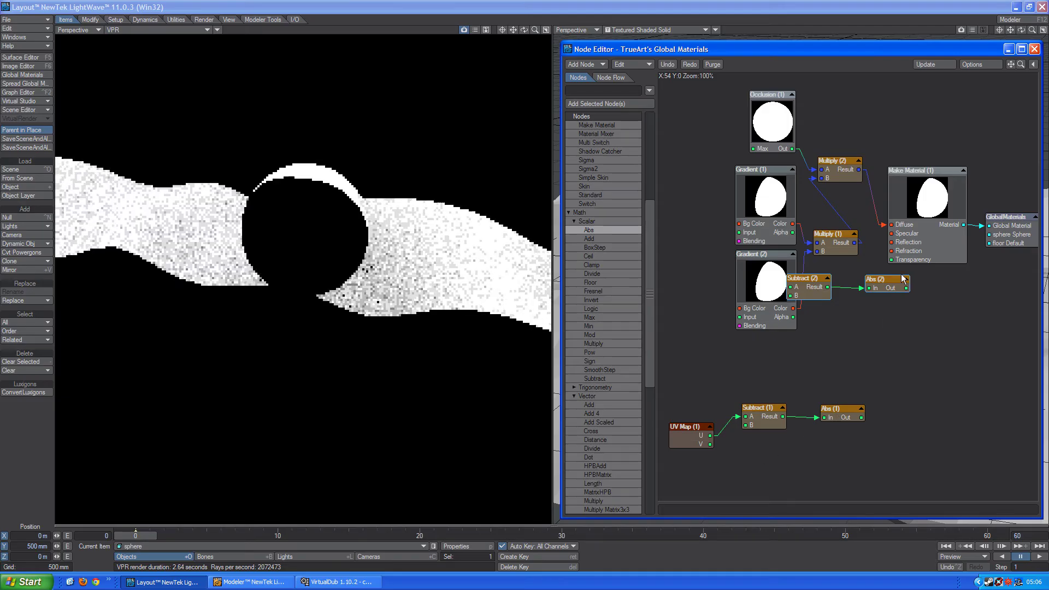
{"action": "left_click_drag", "start_coordinate": [893, 287], "coordinate": [851, 454]}
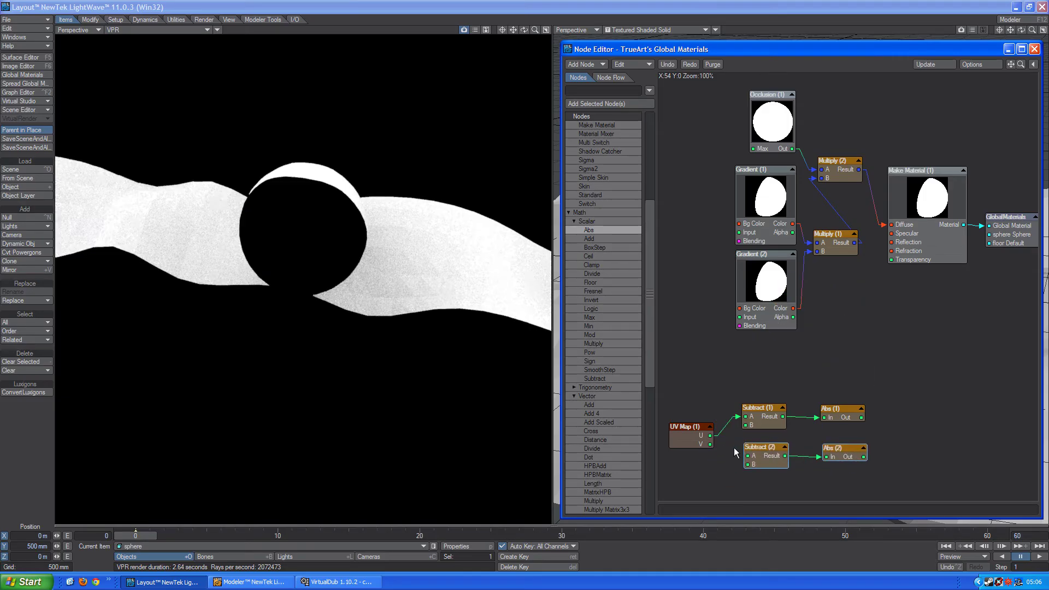
Connect UV Map's V to Subtract (2), Abs (1) to Gradient (1)'s Input, and Abs (2) to Gradient (2)'s Input
{"action": "left_click_drag", "start_coordinate": [710, 444], "coordinate": [747, 456]}
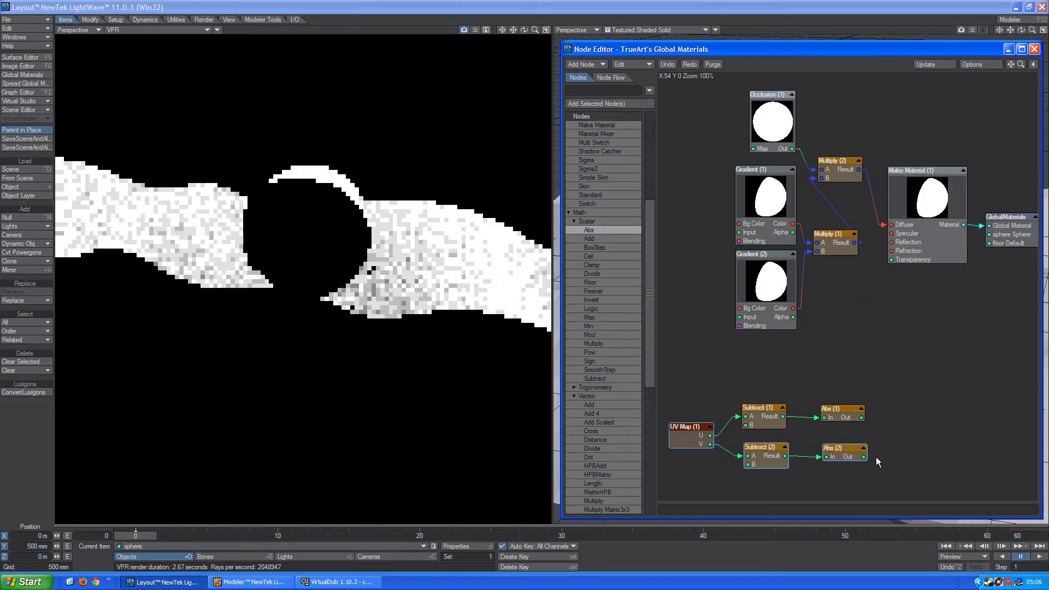
{"action": "left_click_drag", "start_coordinate": [862, 418], "coordinate": [755, 232]}
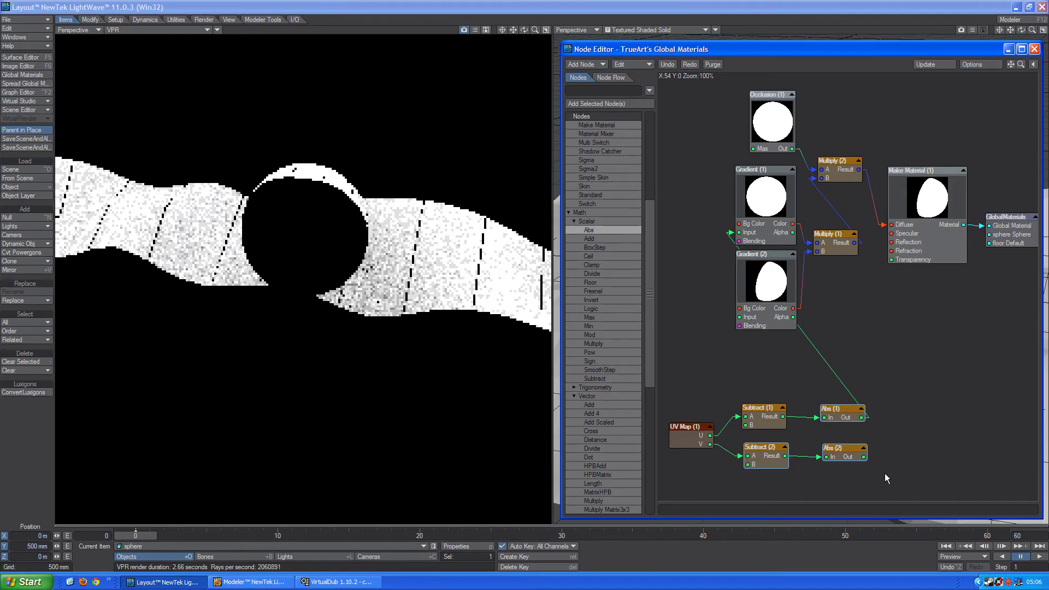
{"action": "left_click_drag", "start_coordinate": [863, 456], "coordinate": [731, 317]}
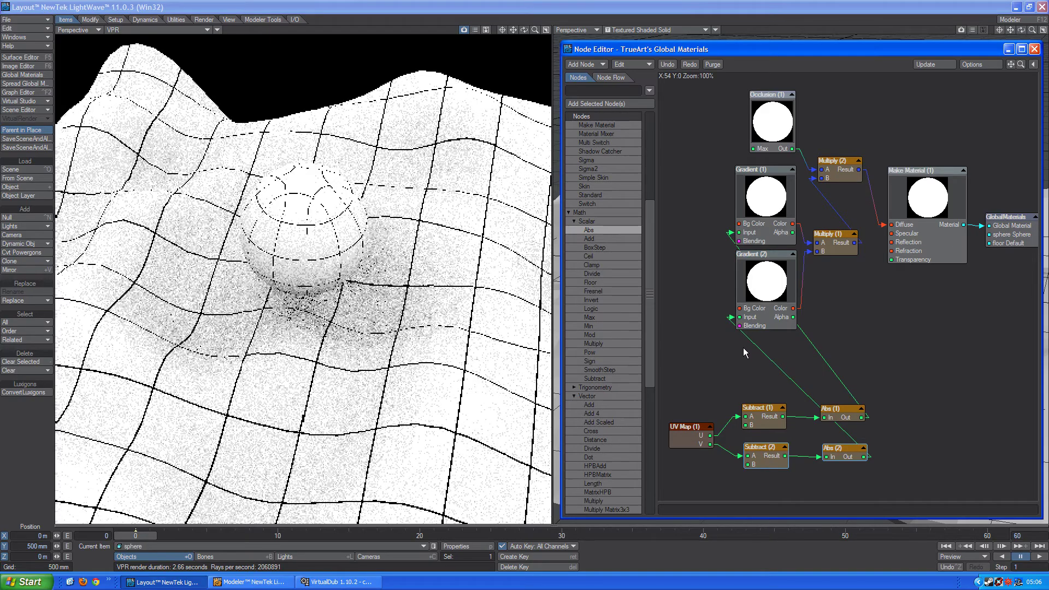
Delete the end key from Gradient (1) and Gradient (2), and fit each gradient's range to its remaining keys
{"action": "double_click", "coordinate": [771, 215]}
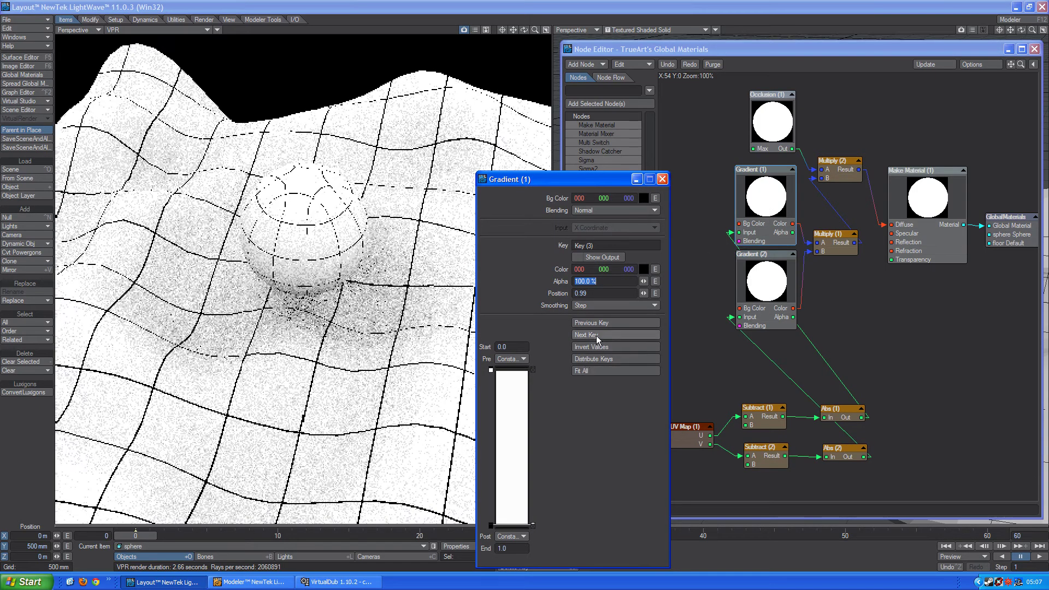
{"action": "left_click", "coordinate": [533, 526]}
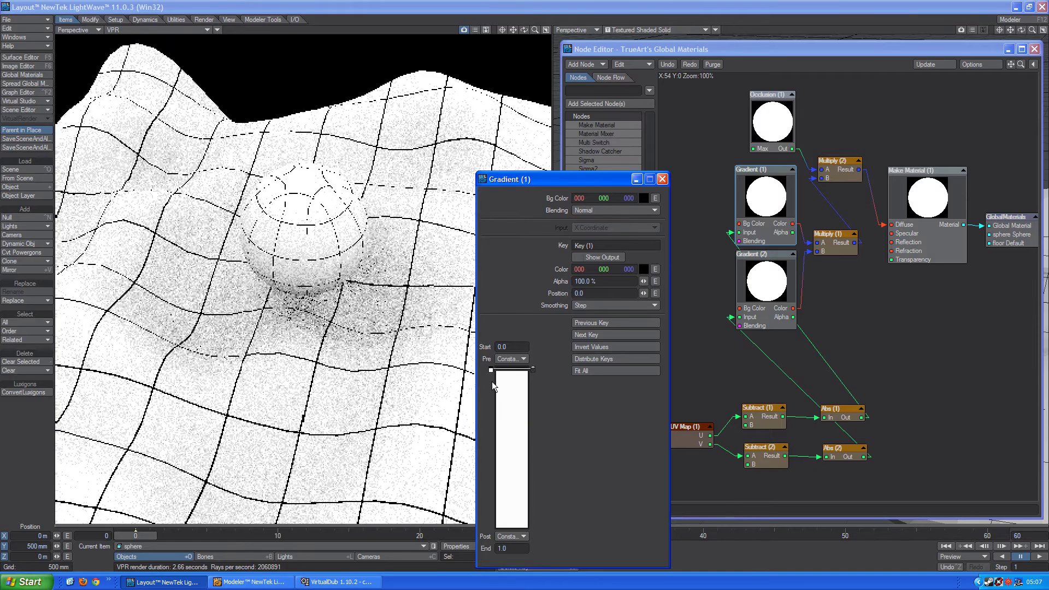
{"action": "left_click", "coordinate": [605, 372]}
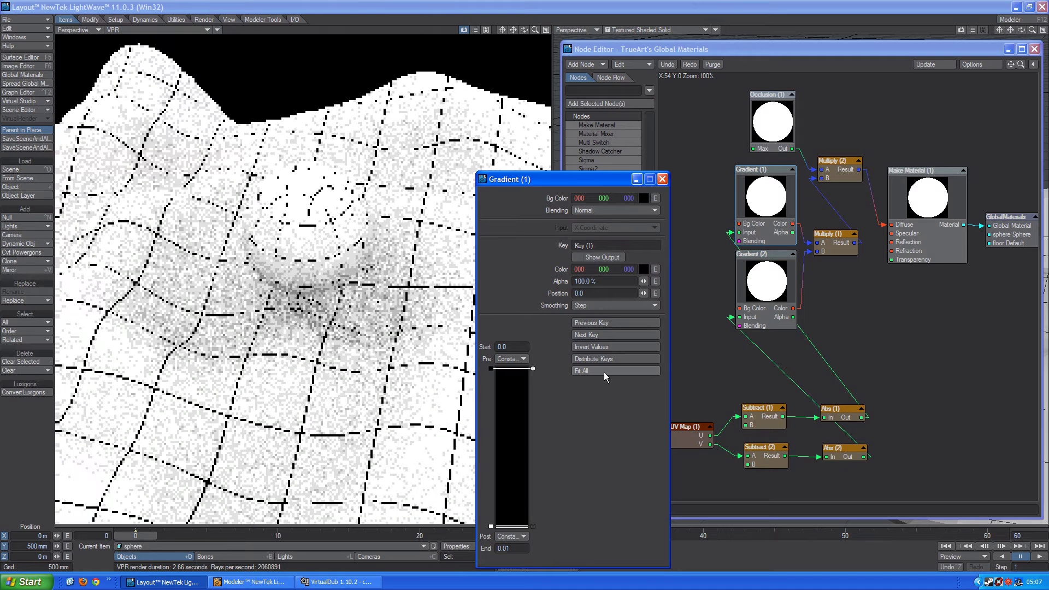
{"action": "left_click", "coordinate": [660, 180]}
{"action": "double_click", "coordinate": [759, 284]}
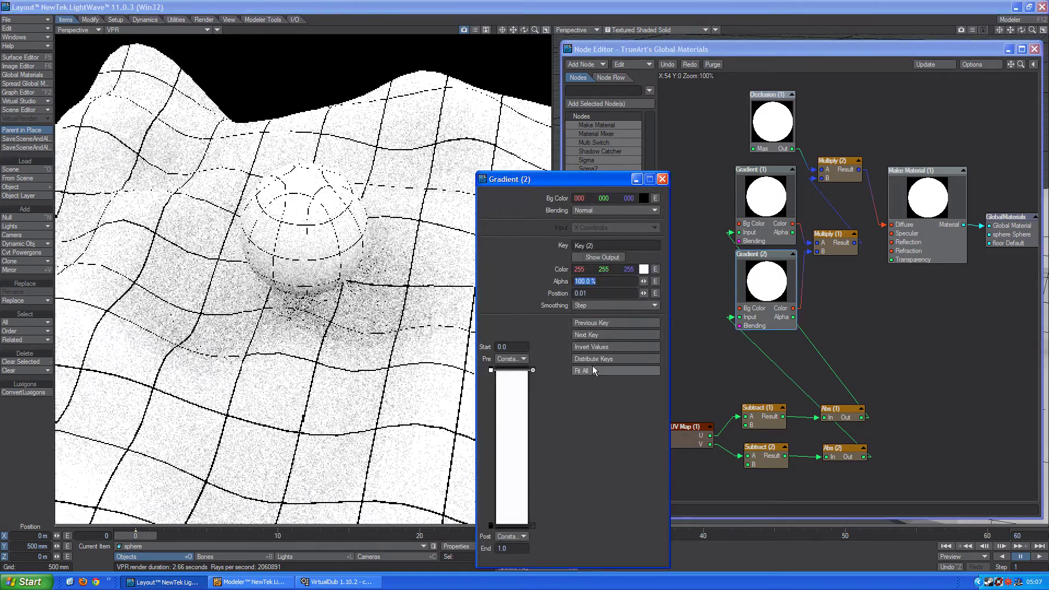
{"action": "left_click", "coordinate": [532, 526]}
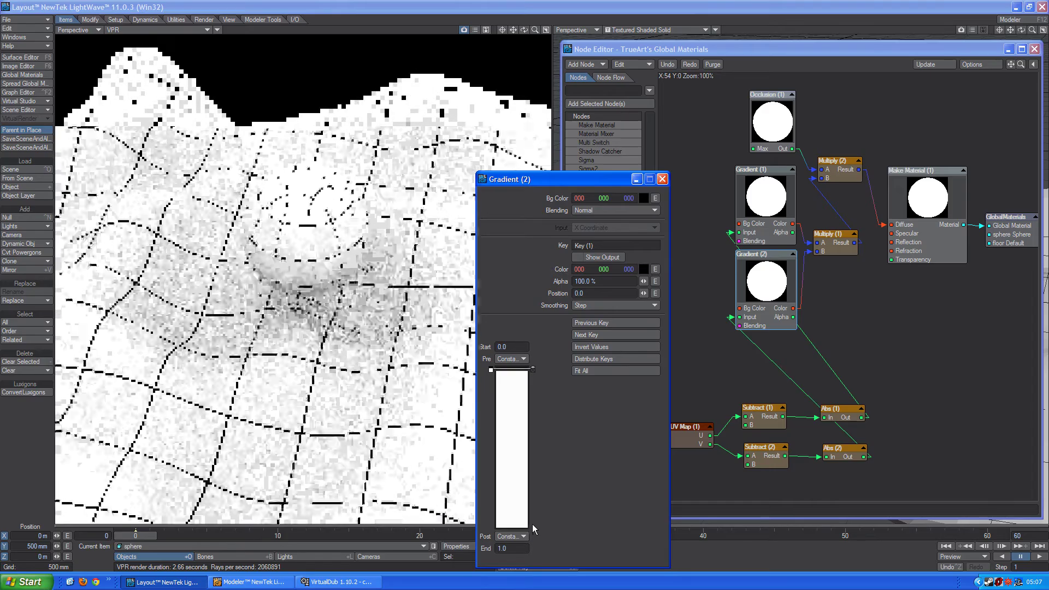
{"action": "left_click", "coordinate": [581, 372]}
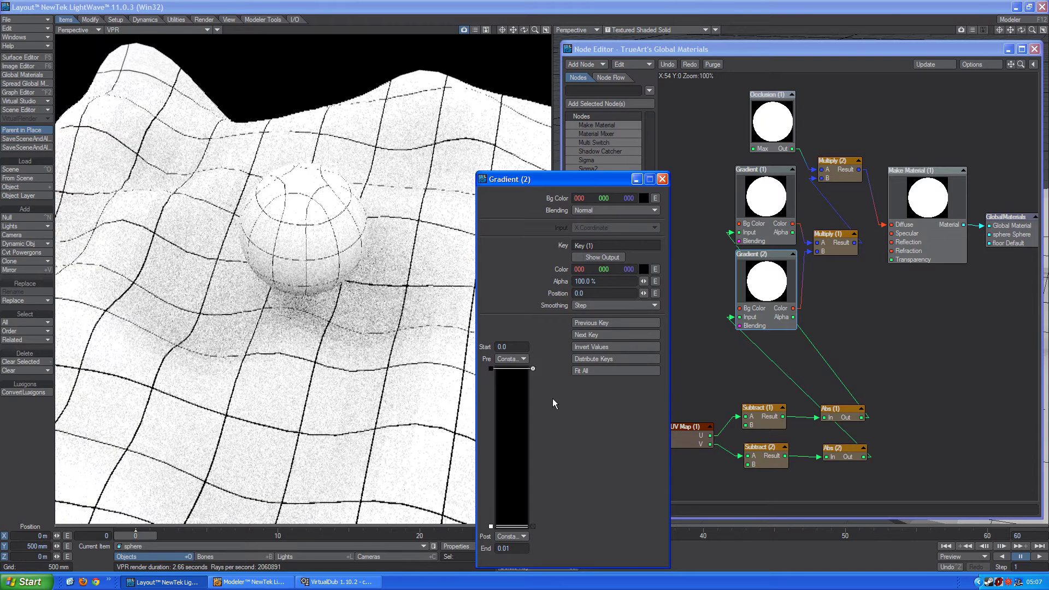
Enable Show Output for Key (1) of Gradient (2)
{"action": "left_click", "coordinate": [601, 257]}
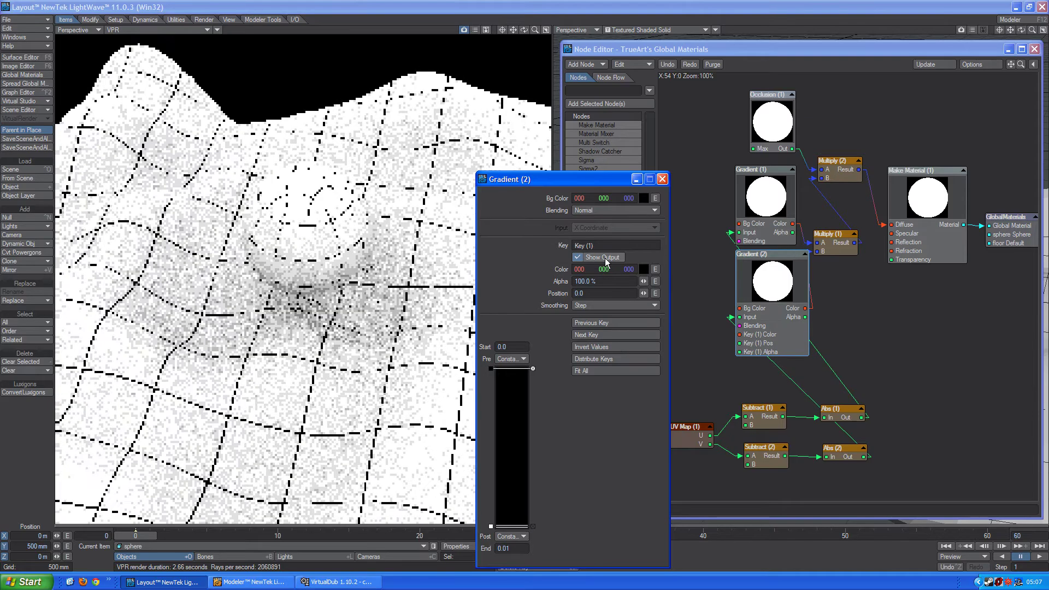
{"action": "left_click", "coordinate": [662, 180]}
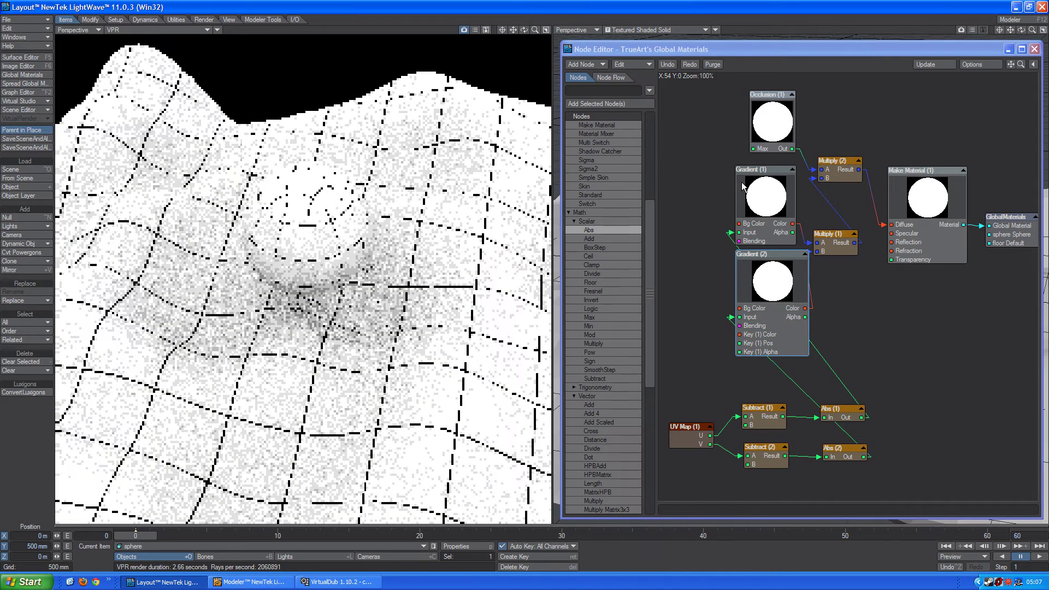
In Gradient (1), try Show Output on Key (1), turn it off again, and enable it for Key (2) instead
{"action": "double_click", "coordinate": [748, 188]}
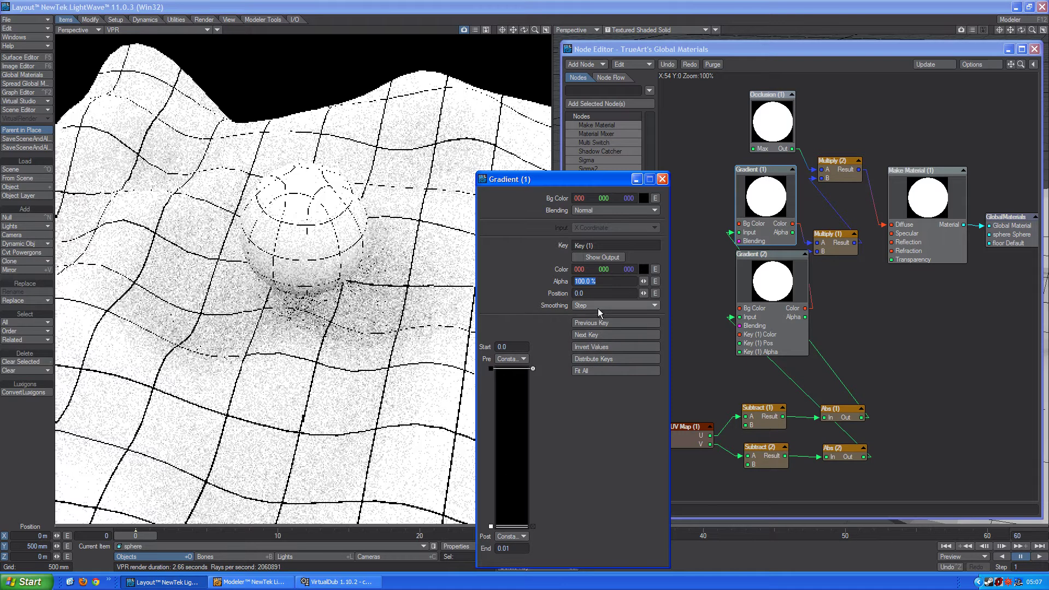
{"action": "left_click", "coordinate": [593, 261]}
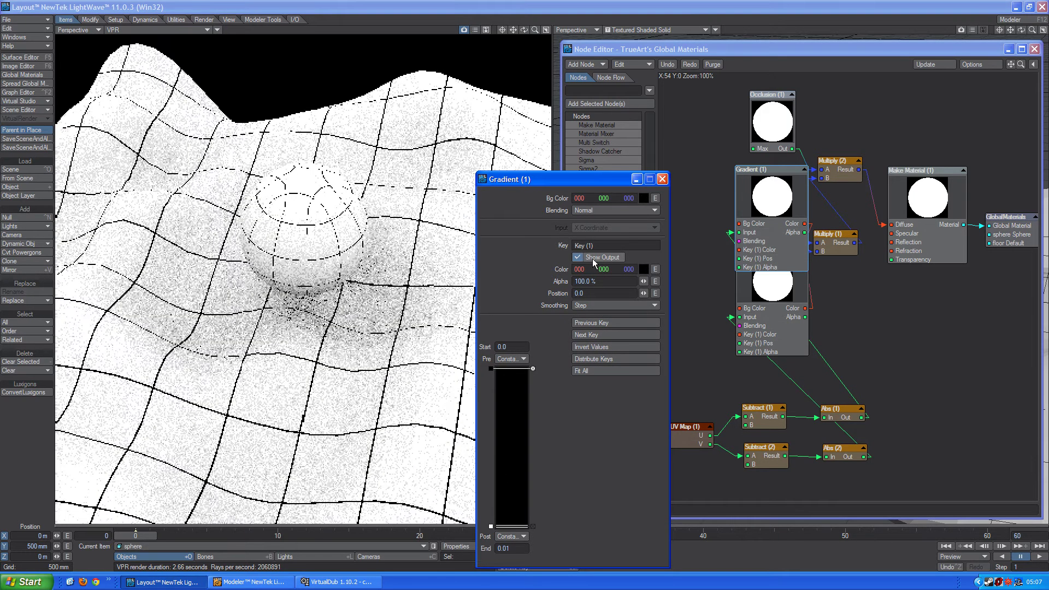
{"action": "left_click", "coordinate": [588, 336]}
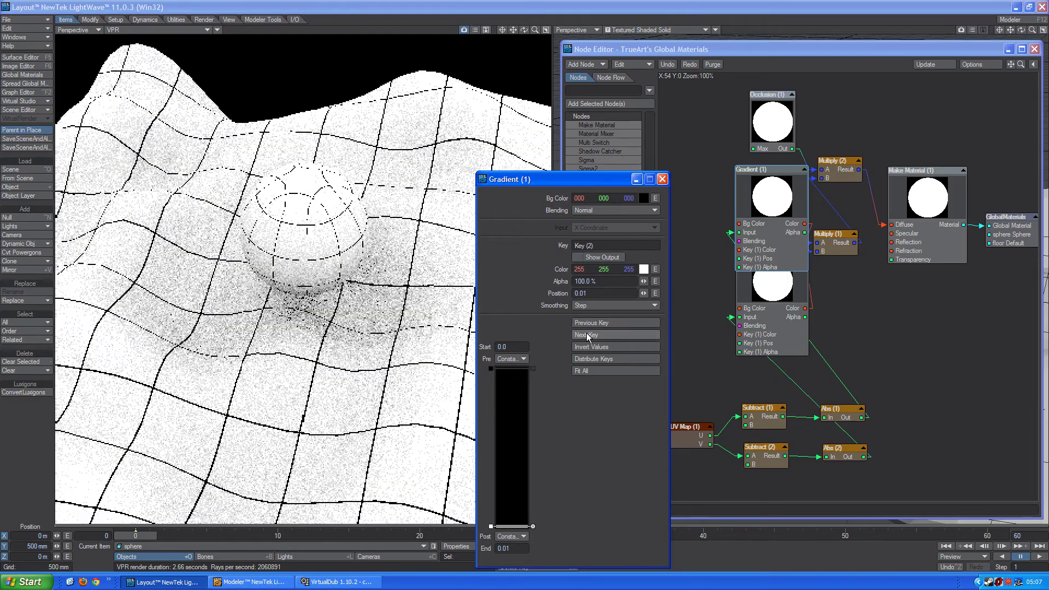
{"action": "left_click", "coordinate": [591, 323]}
{"action": "left_click", "coordinate": [601, 257]}
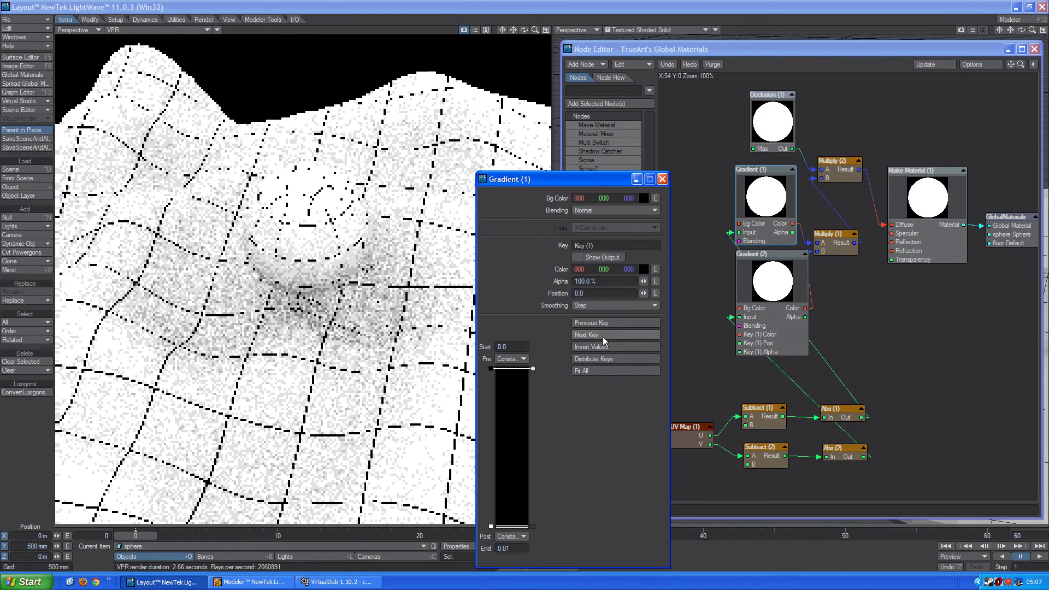
{"action": "left_click", "coordinate": [602, 335]}
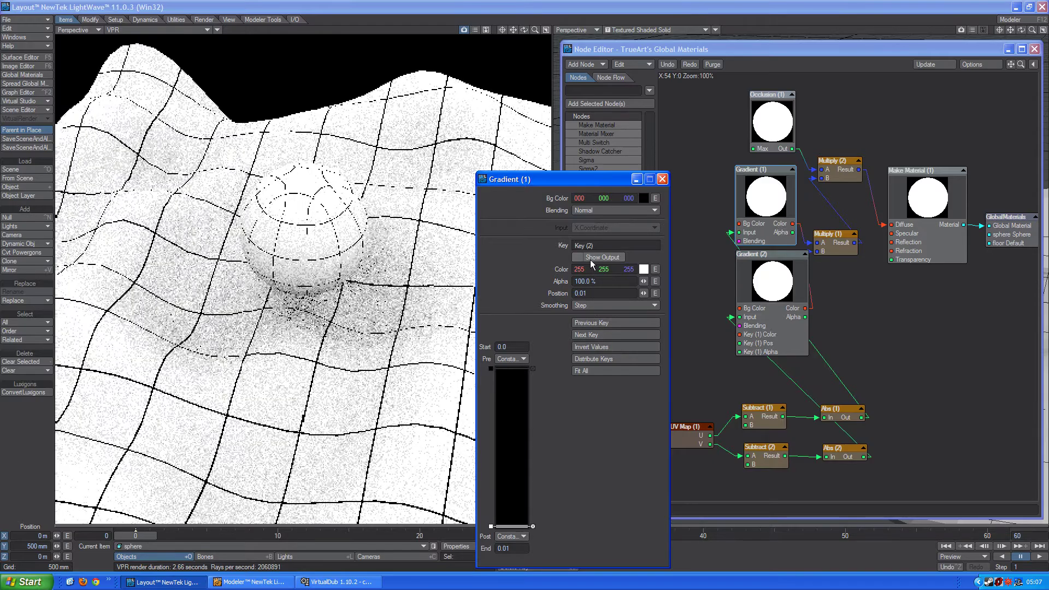
{"action": "left_click", "coordinate": [590, 261]}
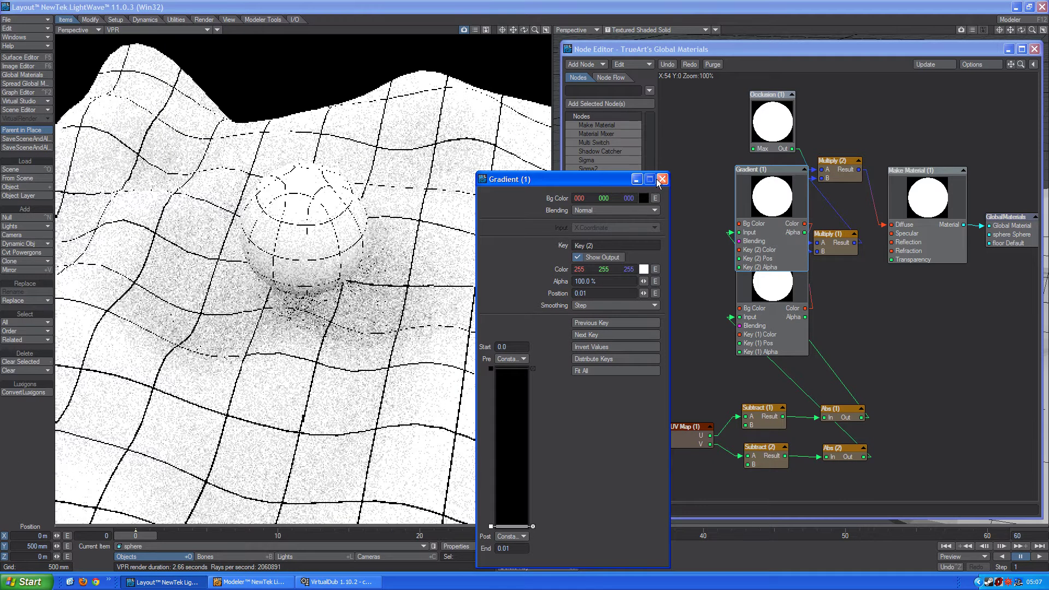
{"action": "left_click", "coordinate": [662, 179]}
Move the two Gradient nodes apart so they no longer overlap each other or the Multiply (1) node
{"action": "left_click_drag", "start_coordinate": [784, 311], "coordinate": [780, 343]}
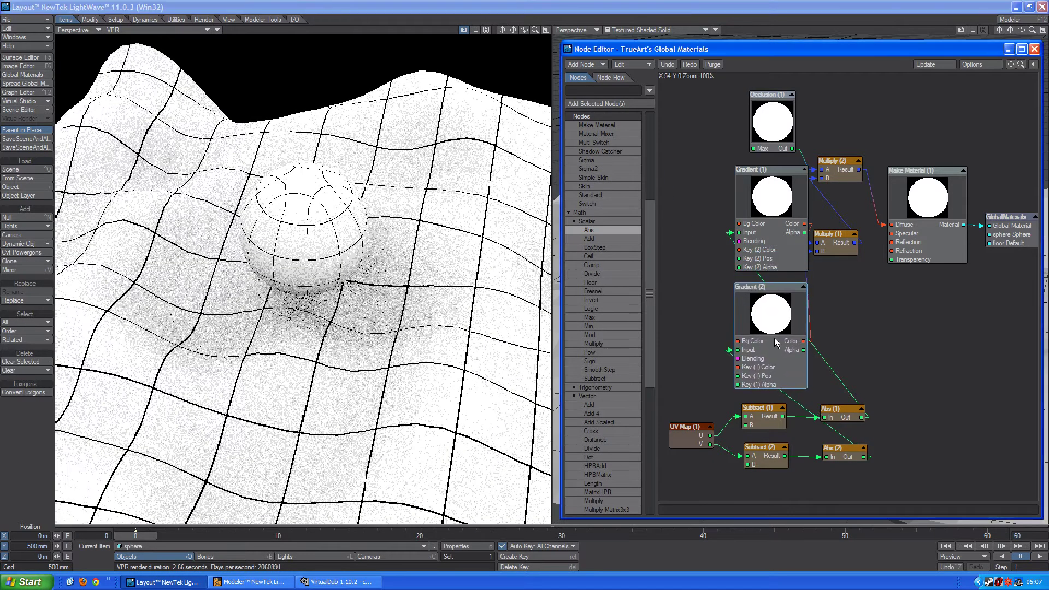
{"action": "left_click_drag", "start_coordinate": [769, 268], "coordinate": [745, 266]}
{"action": "left_click_drag", "start_coordinate": [764, 312], "coordinate": [747, 310]}
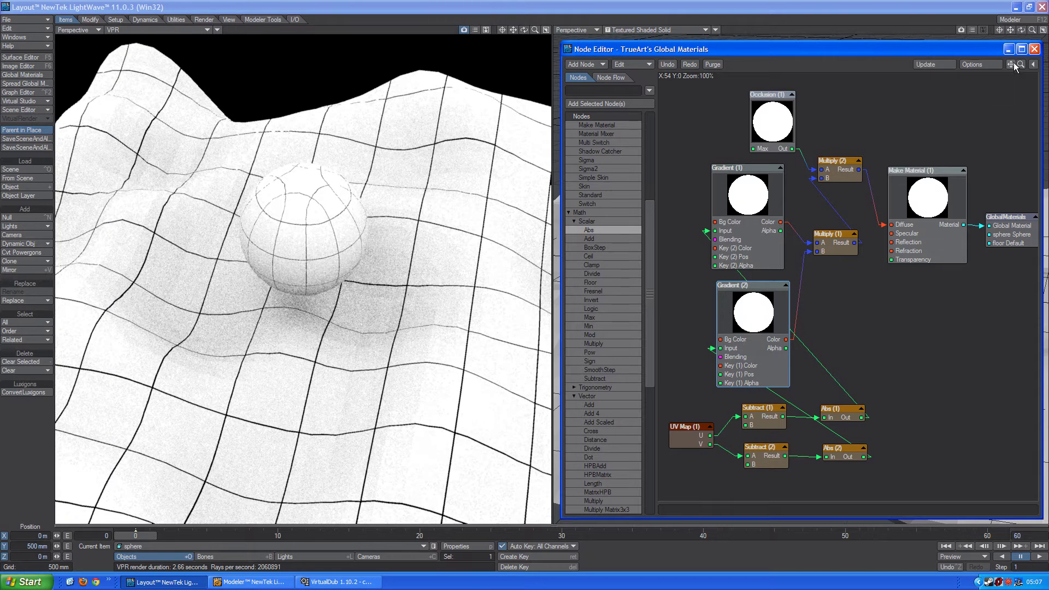
{"action": "left_click_drag", "start_coordinate": [1011, 65], "coordinate": [1046, 60]}
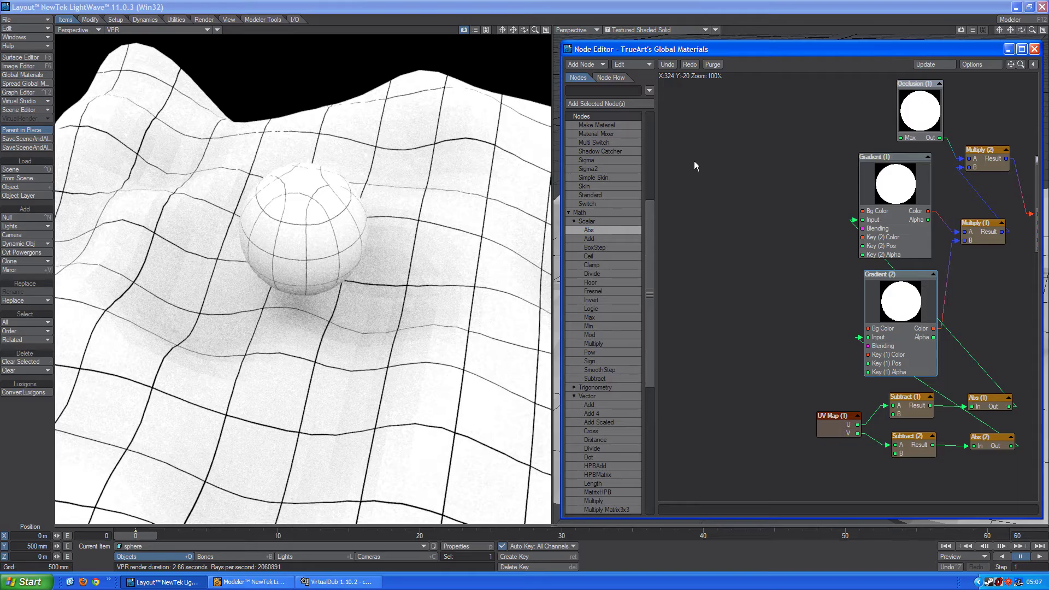
Add a constant Scalar node and connect it to the key position inputs of Gradient (1) and Gradient (2)
{"action": "left_click", "coordinate": [653, 156]}
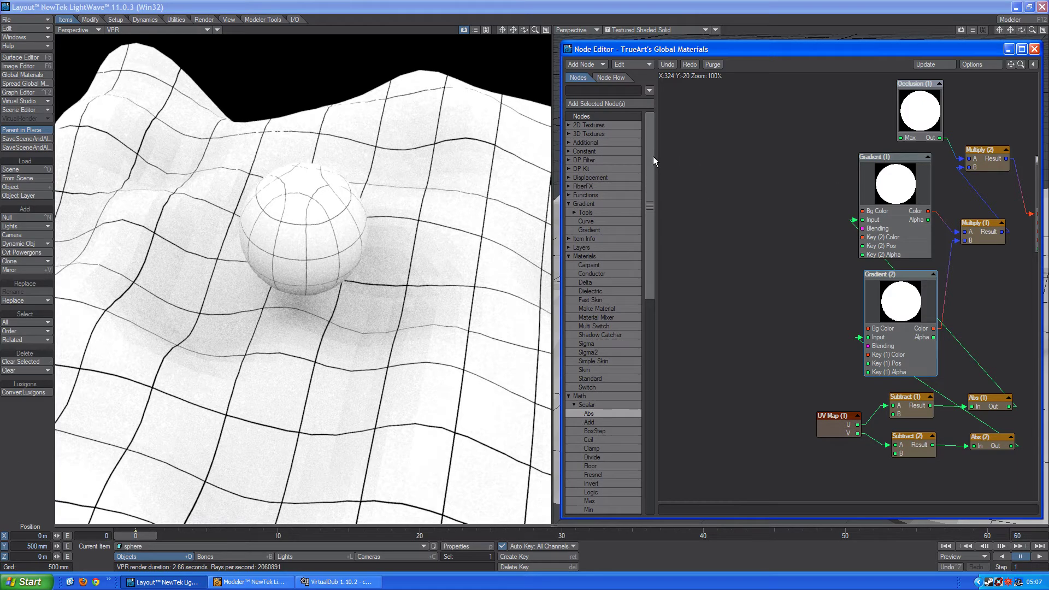
{"action": "left_click", "coordinate": [569, 152]}
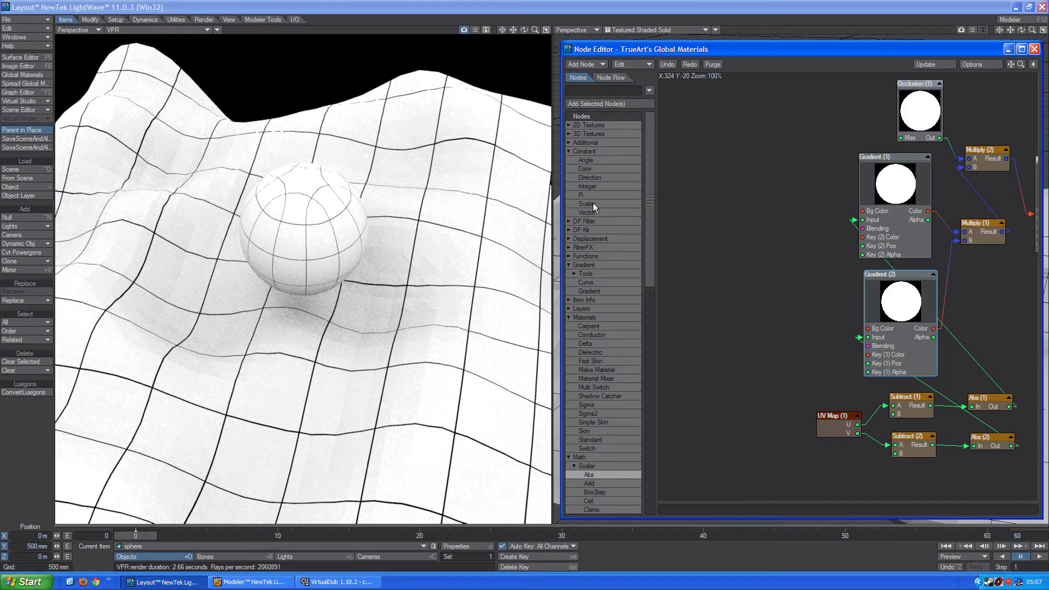
{"action": "left_click_drag", "start_coordinate": [592, 203], "coordinate": [862, 246]}
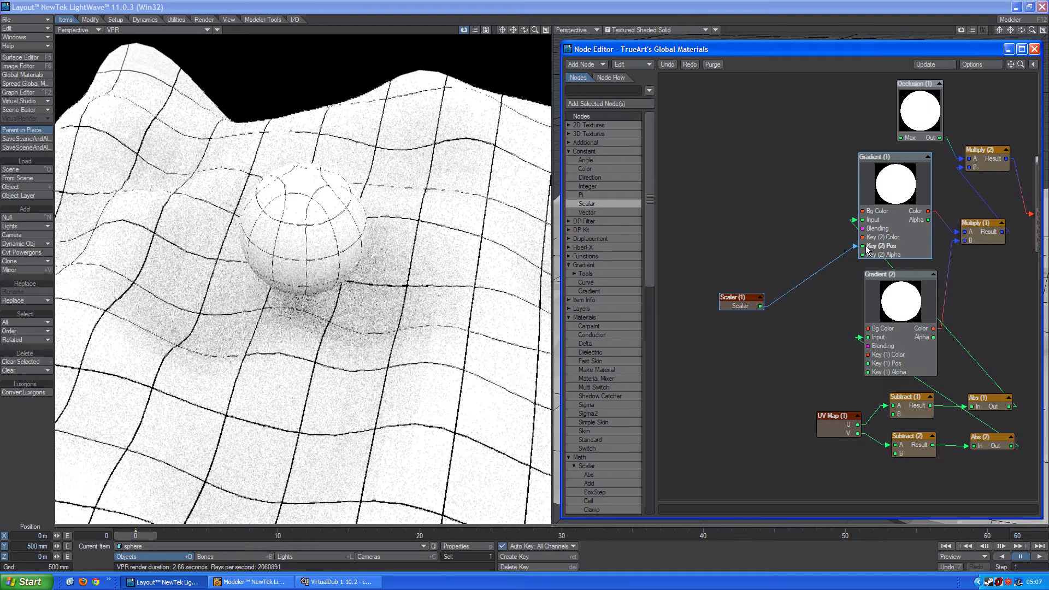
{"action": "left_click_drag", "start_coordinate": [760, 307], "coordinate": [879, 370]}
{"action": "left_click_drag", "start_coordinate": [733, 301], "coordinate": [758, 309]}
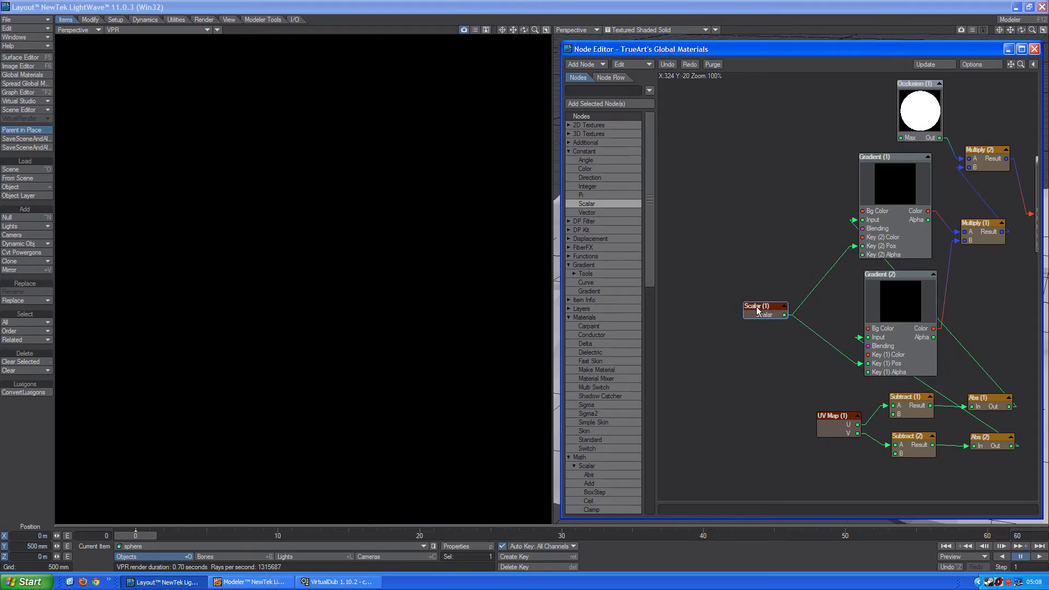
Try values of 0.01 and 0.05 for Scalar (1)
{"action": "double_click", "coordinate": [758, 310]}
{"action": "type", "text": "0.01"}
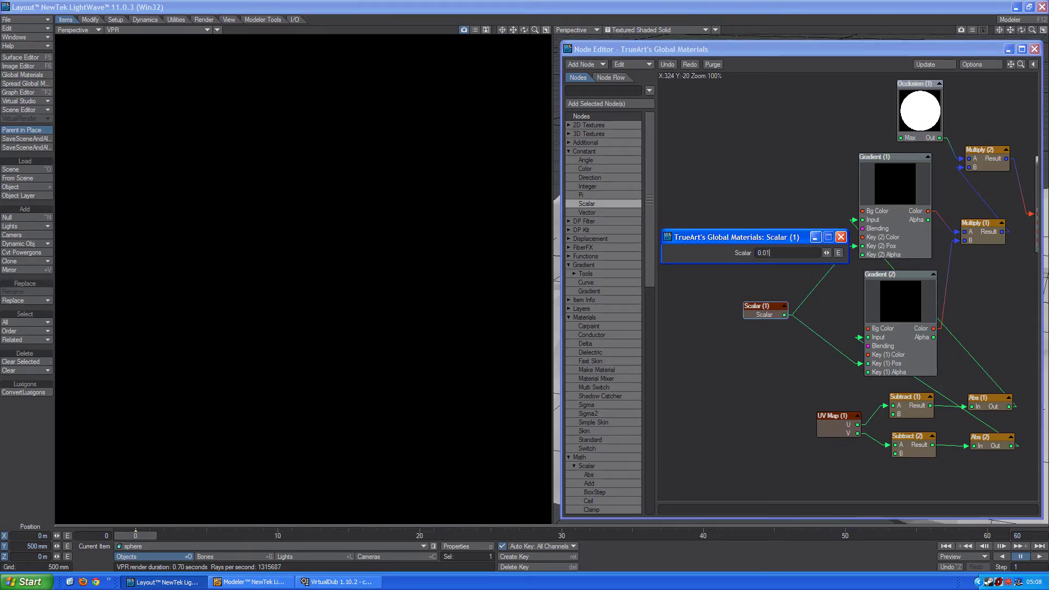
{"action": "key", "text": "Return"}
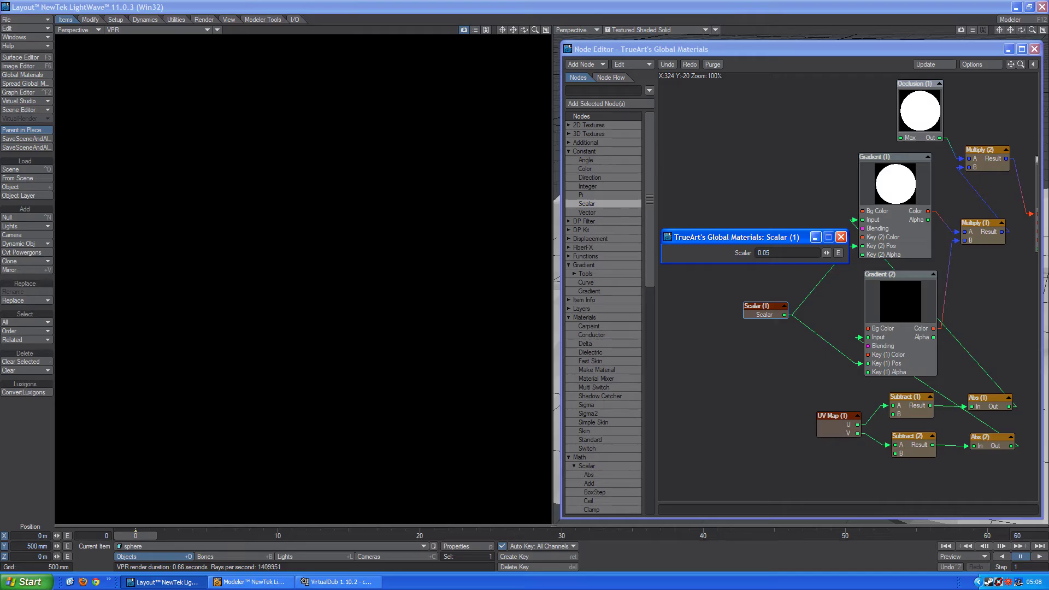
{"action": "left_click", "coordinate": [841, 237]}
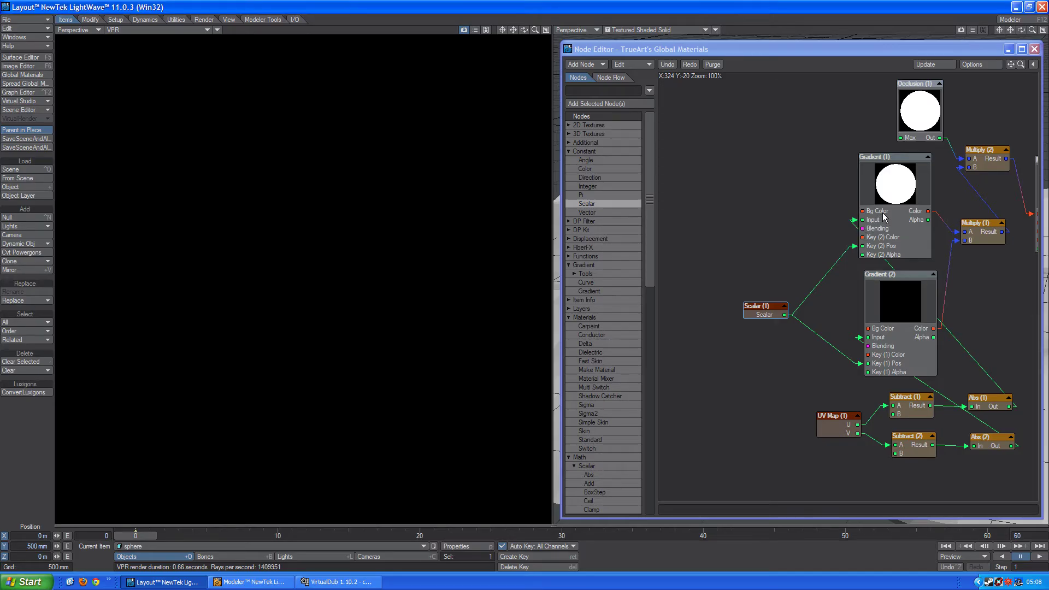
Examine the color, position and Show Output settings of both keys in Gradient (1)
{"action": "double_click", "coordinate": [885, 217]}
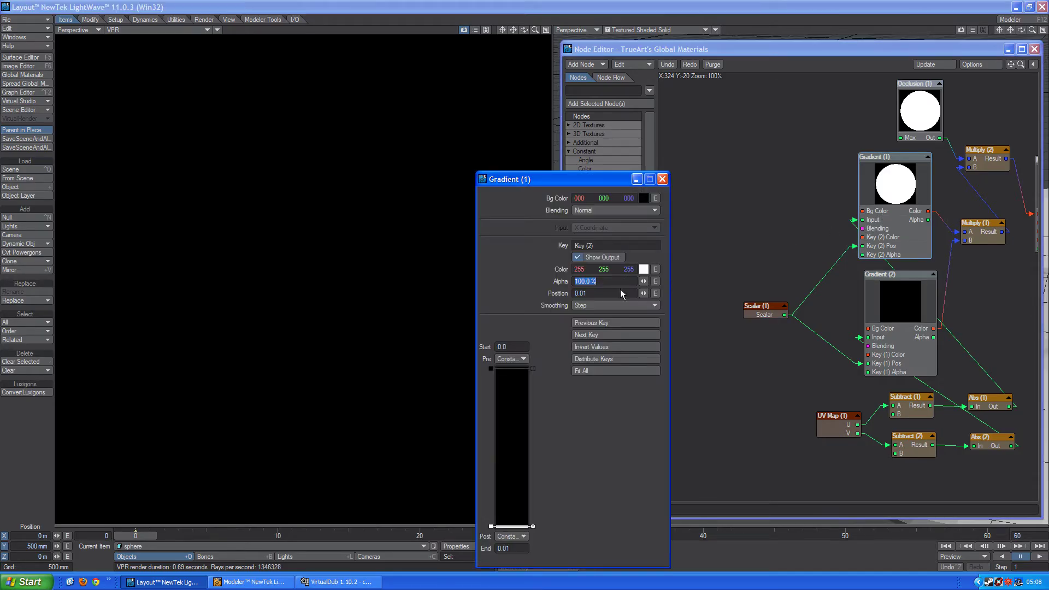
{"action": "left_click", "coordinate": [605, 324]}
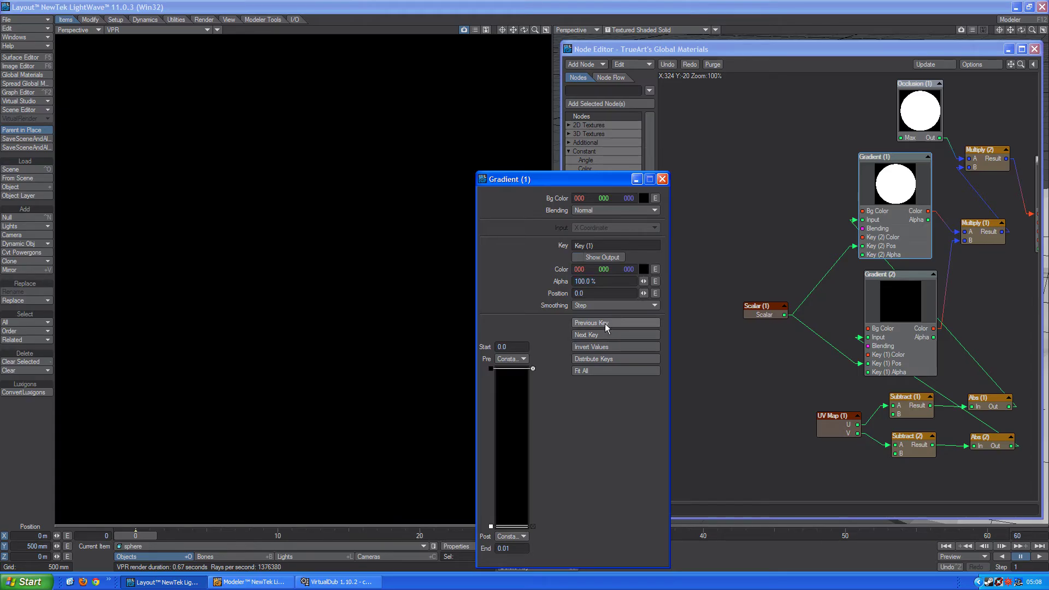
{"action": "left_click", "coordinate": [607, 335]}
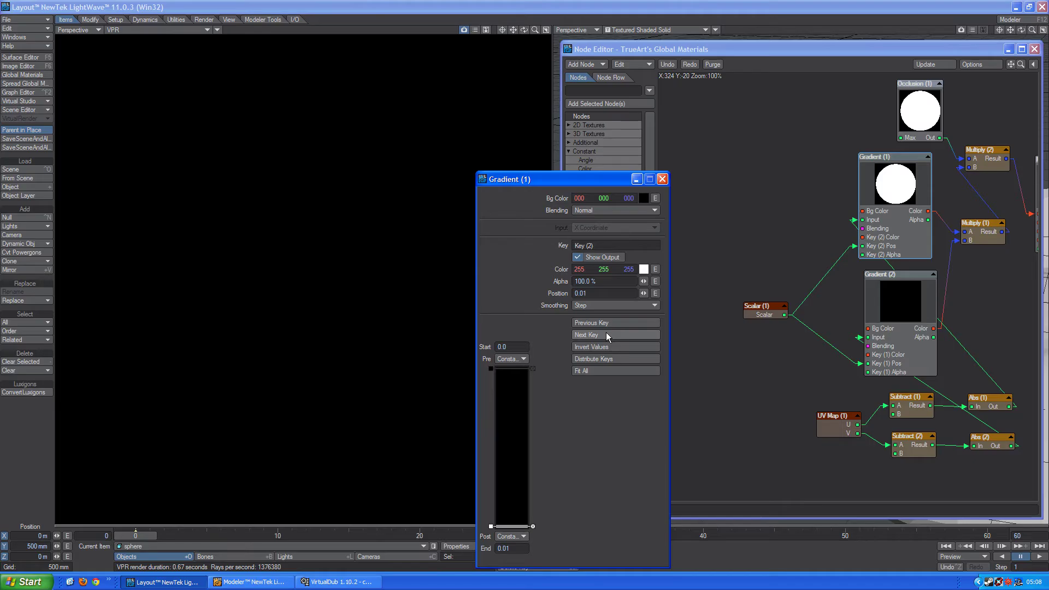
{"action": "left_click", "coordinate": [662, 178]}
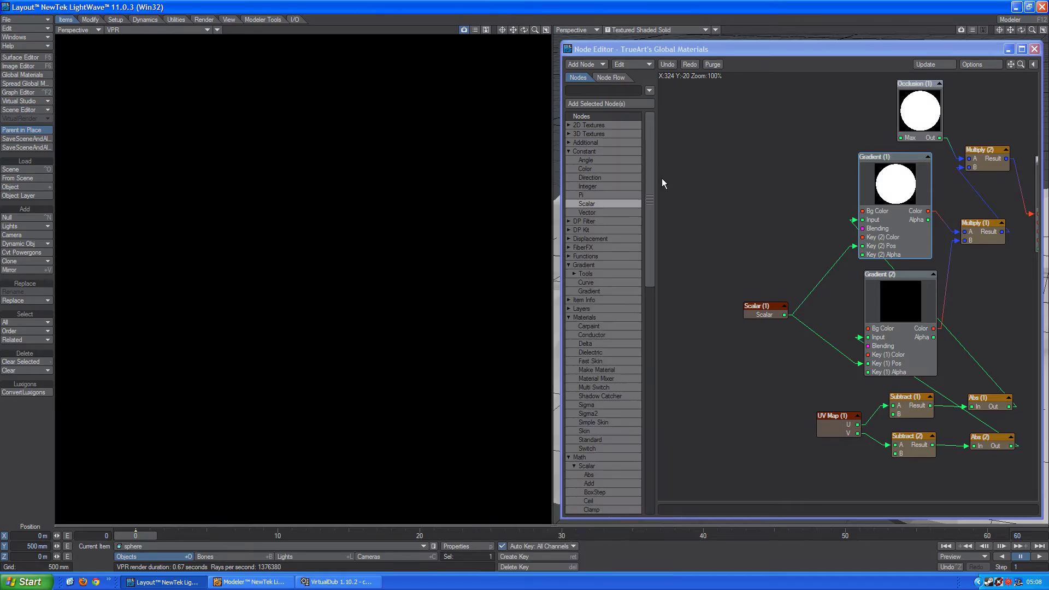
In Gradient (2), switch Show Output from Key (1) to Key (2) and connect Scalar (1) to Key (2) Pos
{"action": "double_click", "coordinate": [901, 316]}
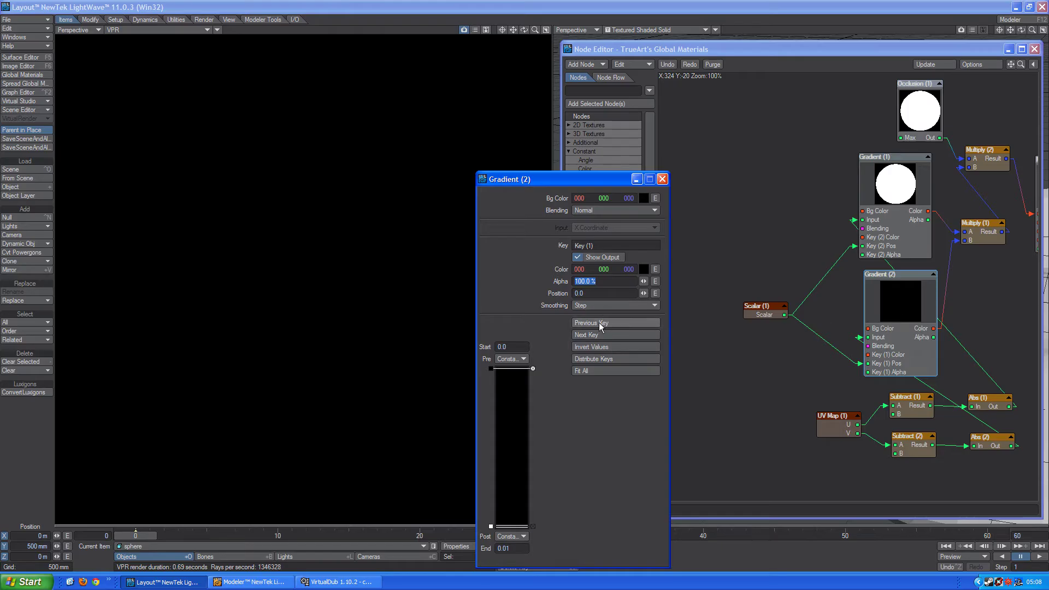
{"action": "left_click", "coordinate": [603, 335]}
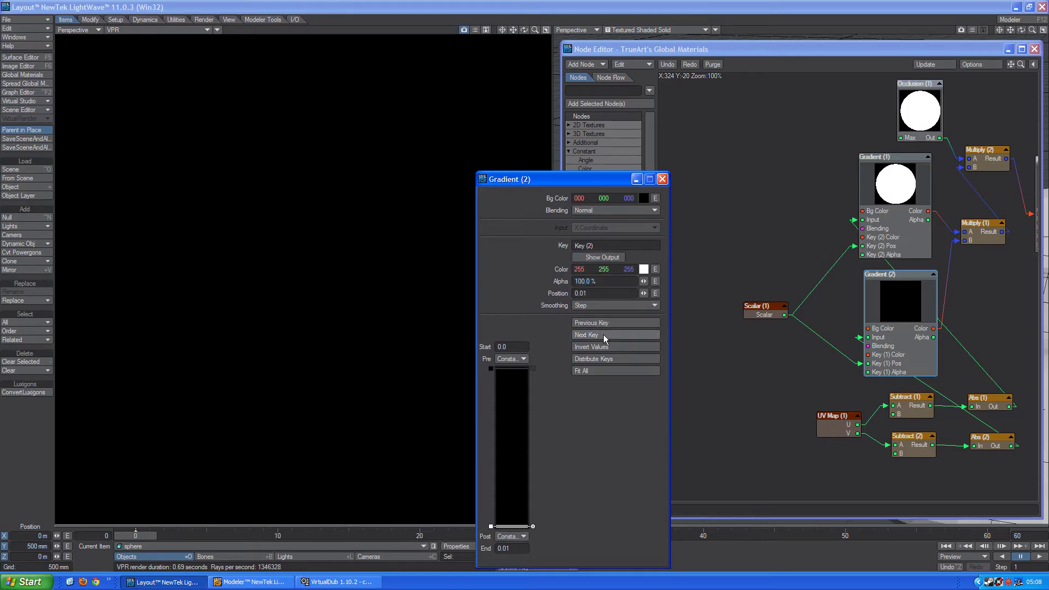
{"action": "left_click", "coordinate": [597, 323]}
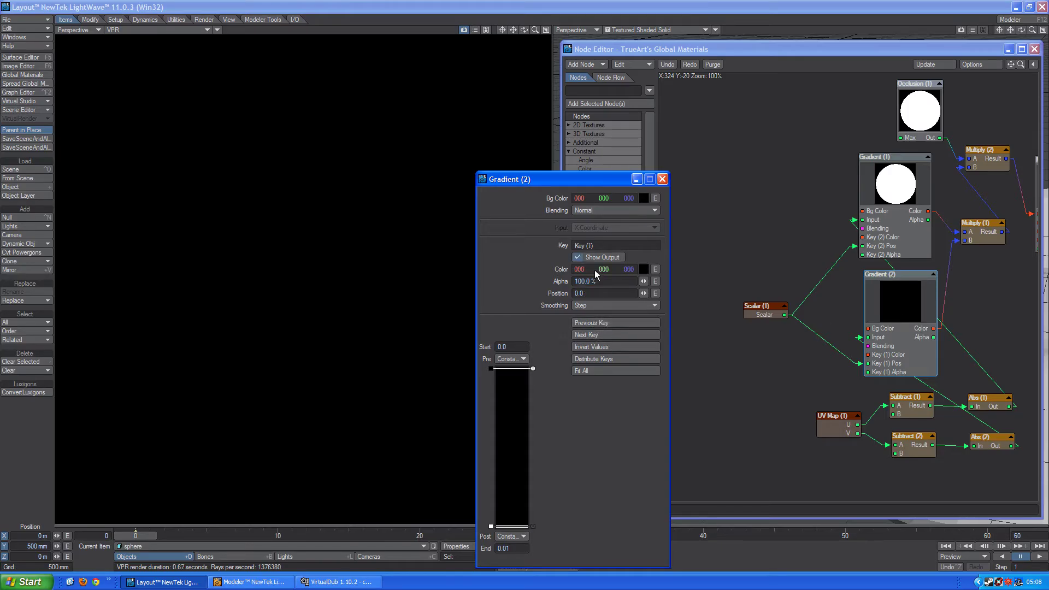
{"action": "left_click", "coordinate": [595, 260]}
{"action": "left_click", "coordinate": [595, 334]}
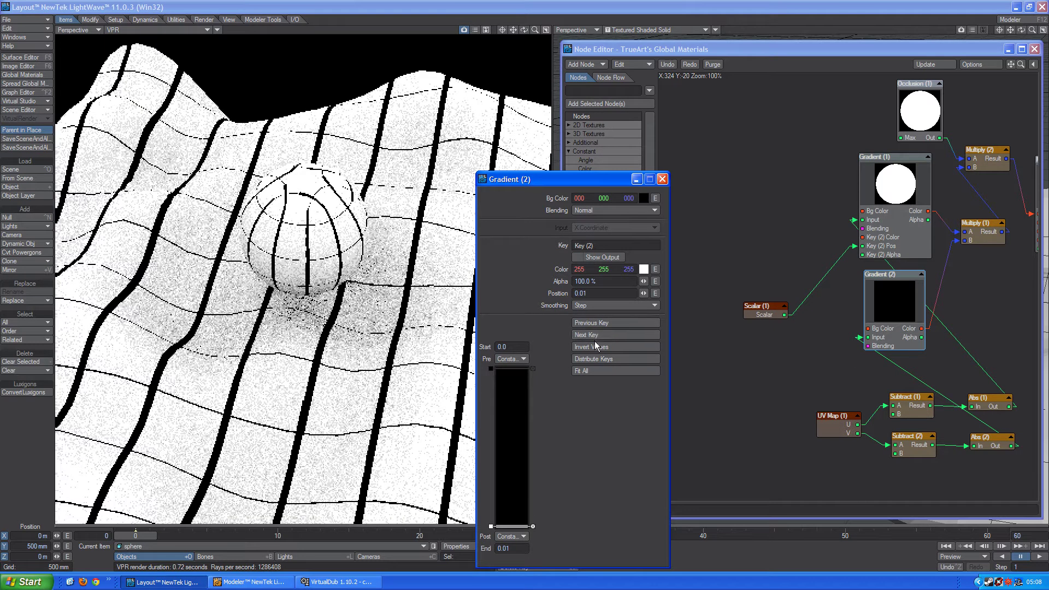
{"action": "left_click", "coordinate": [589, 257]}
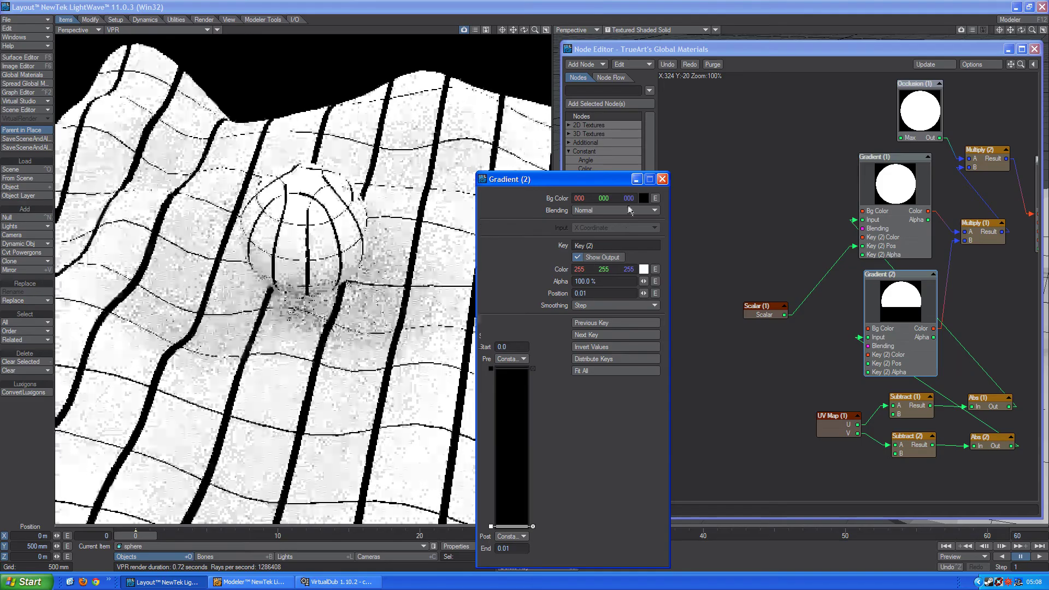
{"action": "left_click", "coordinate": [662, 179]}
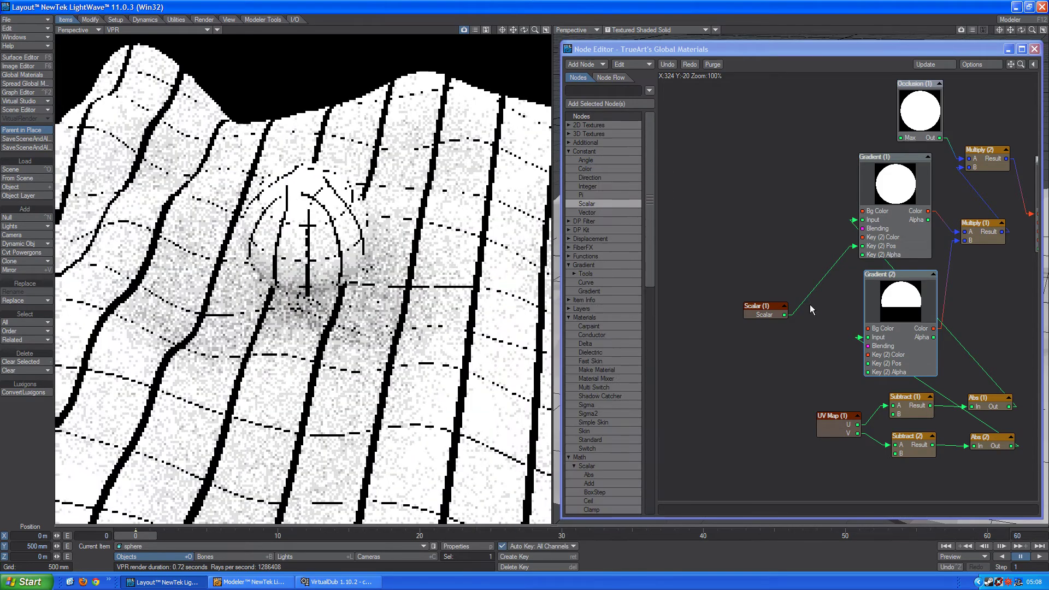
{"action": "left_click_drag", "start_coordinate": [783, 314], "coordinate": [875, 368]}
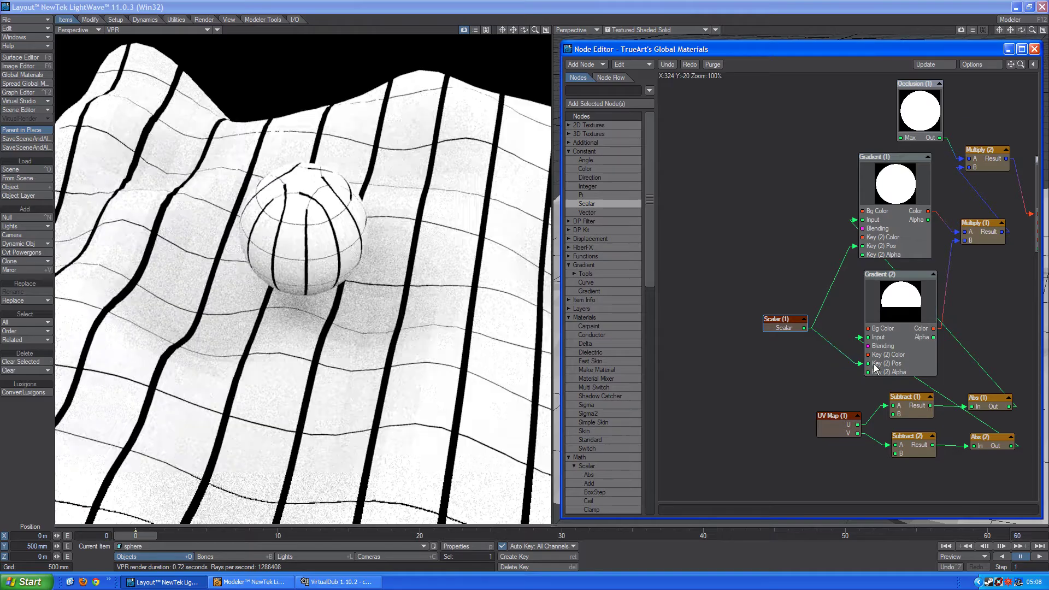
Set the Scalar (1) value to 0.01
{"action": "double_click", "coordinate": [778, 328]}
{"action": "left_click", "coordinate": [776, 252]}
{"action": "type", "text": "0."}
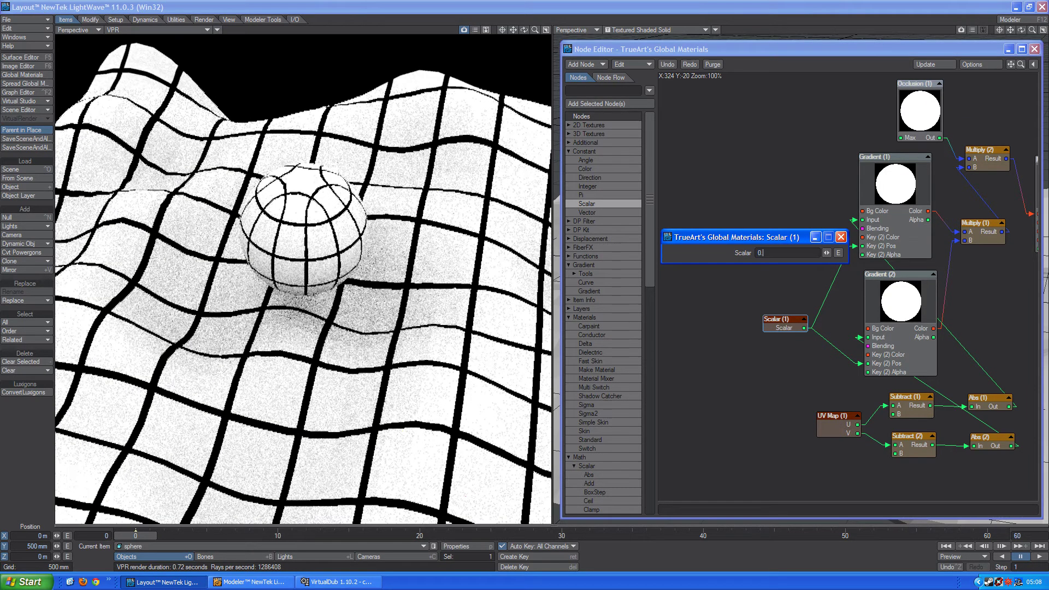
{"action": "type", "text": "01"}
{"action": "key", "text": "Return"}
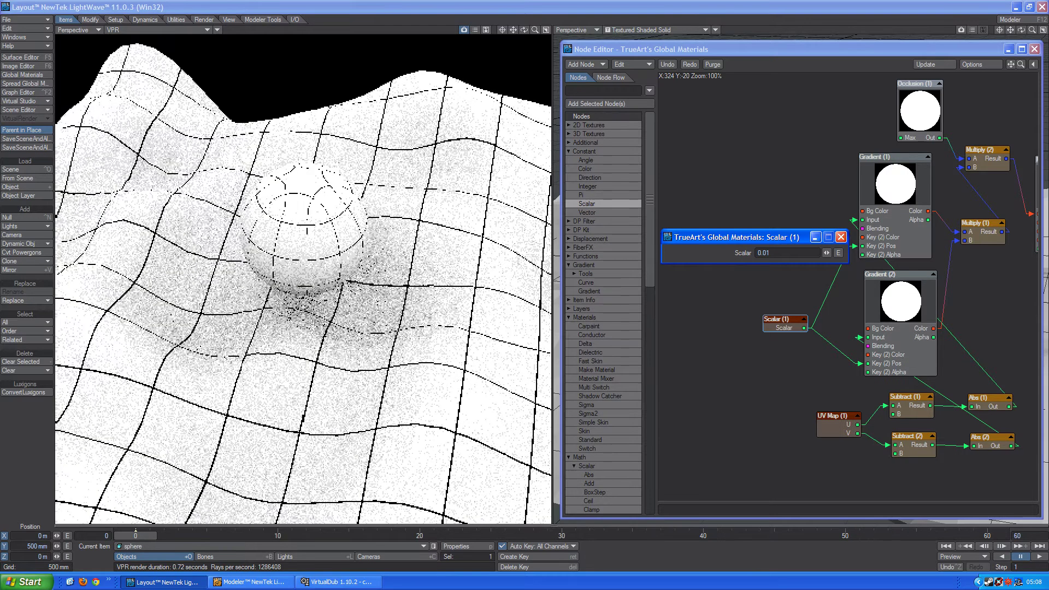
Test line widths of 0.025, 0.05 and 0.1 in Scalar (1), restore 0.01, and move the node closer to the gradients
{"action": "left_click", "coordinate": [785, 253]}
{"action": "type", "text": "5"}
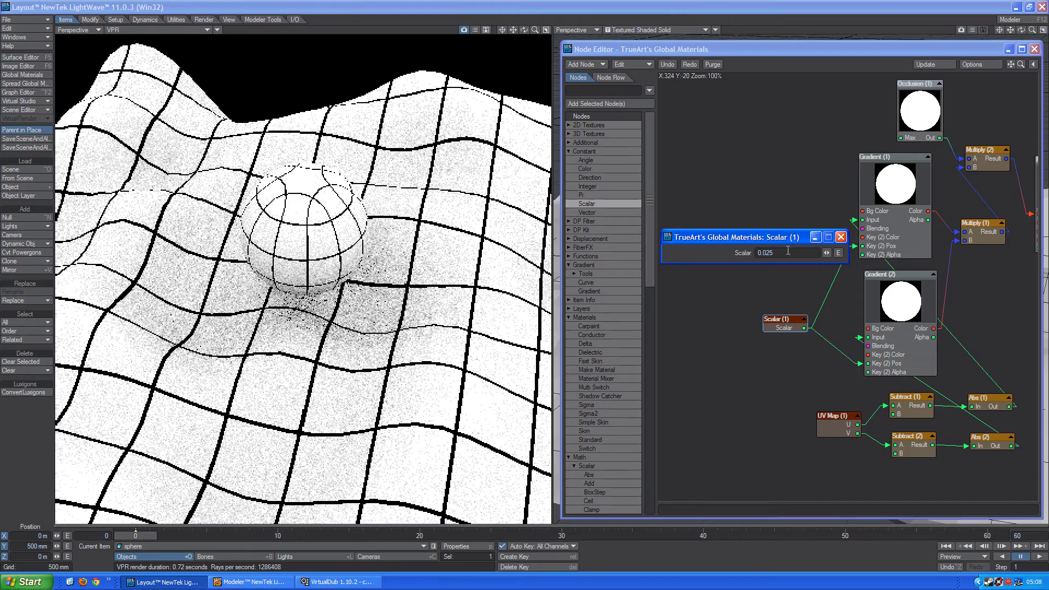
{"action": "key", "text": "BackSpace"}
{"action": "key", "text": "BackSpace"}
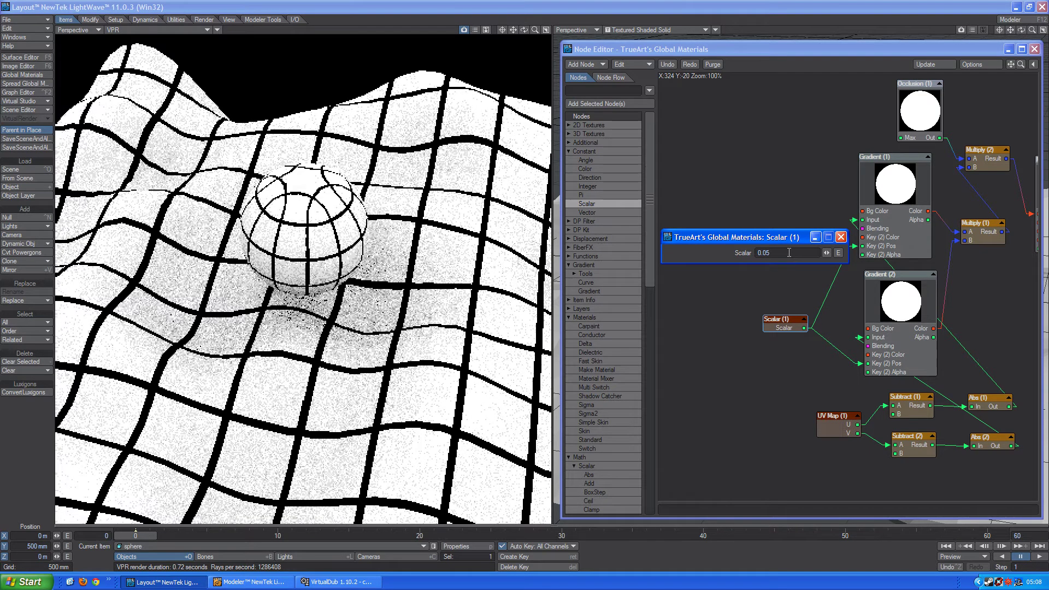
{"action": "type", "text": "1"}
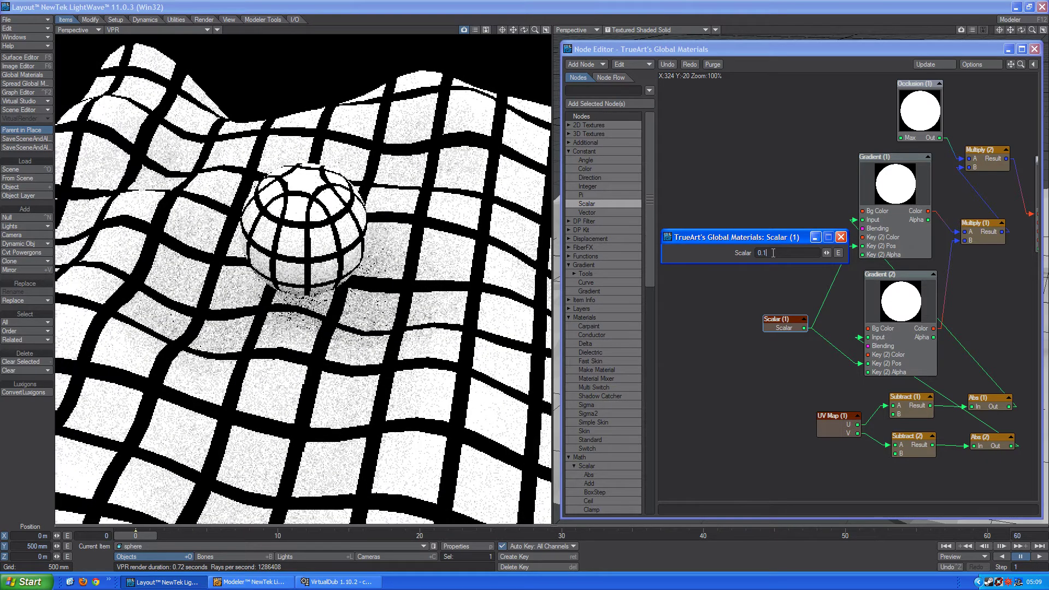
{"action": "key", "text": "BackSpace"}
{"action": "type", "text": "01"}
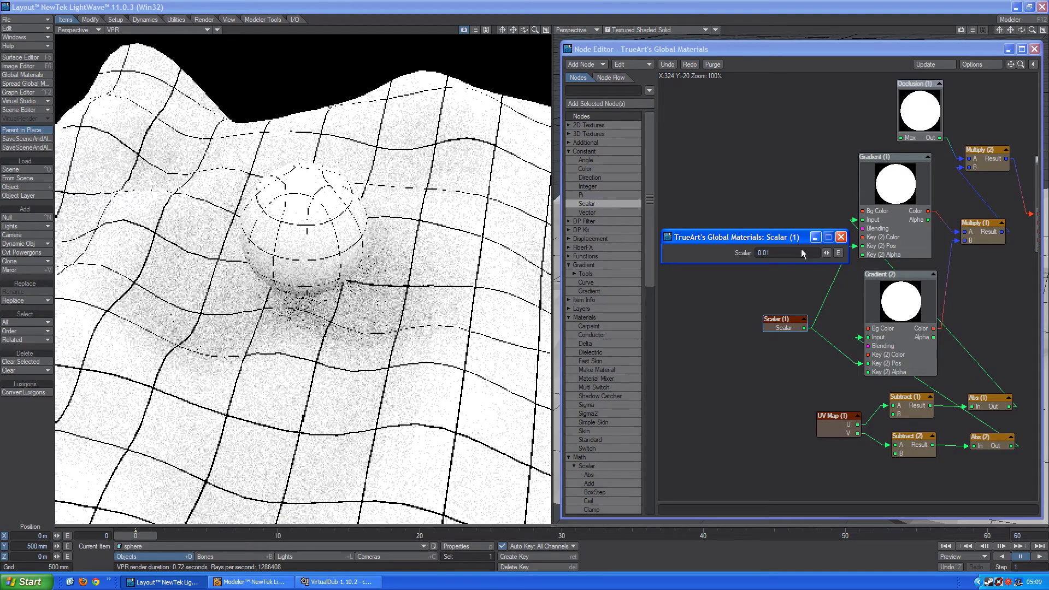
{"action": "left_click", "coordinate": [841, 237]}
{"action": "left_click_drag", "start_coordinate": [787, 326], "coordinate": [818, 322]}
Add a null object to the scene with the default name Null
{"action": "left_click_drag", "start_coordinate": [653, 332], "coordinate": [644, 406]}
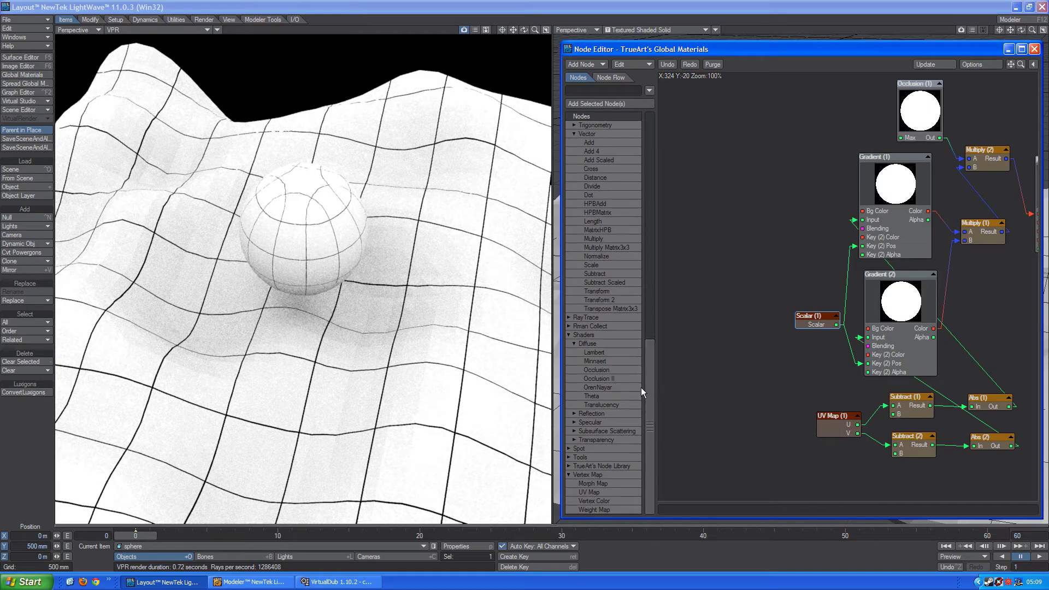
{"action": "left_click", "coordinate": [11, 219]}
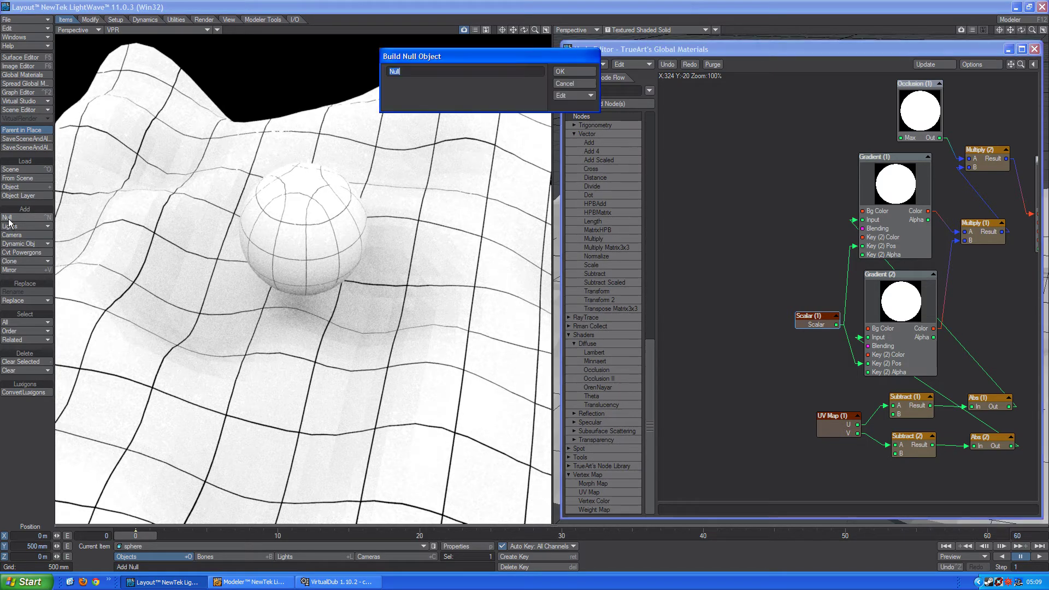
{"action": "left_click", "coordinate": [573, 73]}
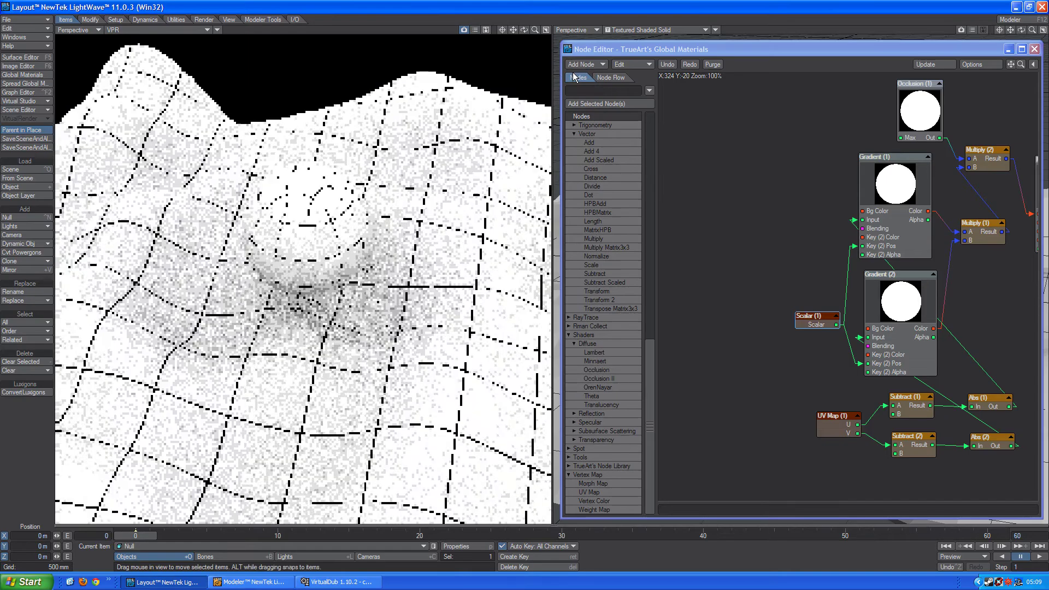
Add an Extended Item Info node from TrueArt's Node Library tools and set its item to Null
{"action": "left_click", "coordinate": [569, 465]}
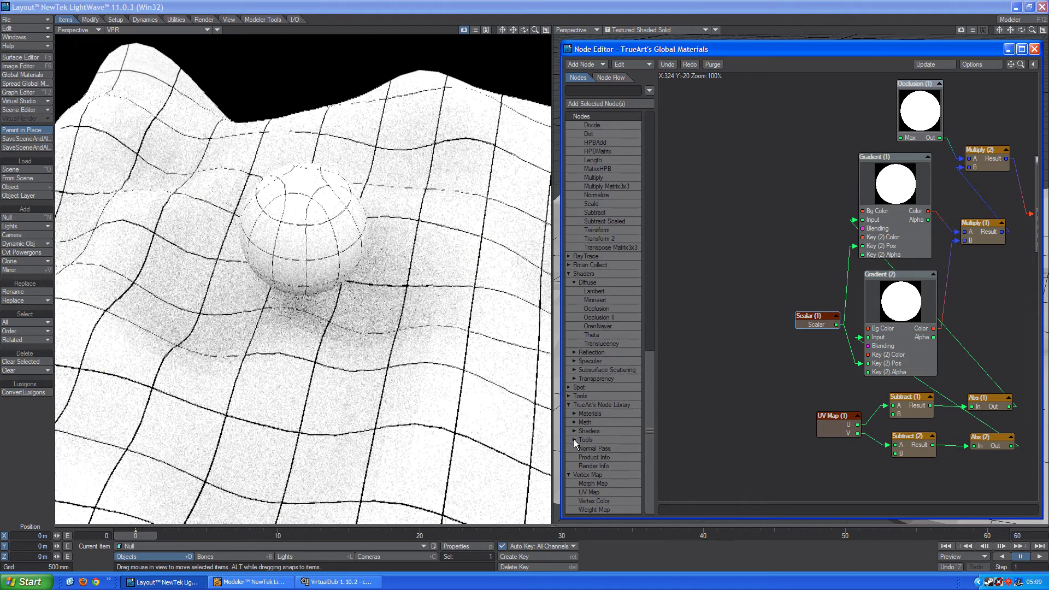
{"action": "left_click", "coordinate": [574, 439]}
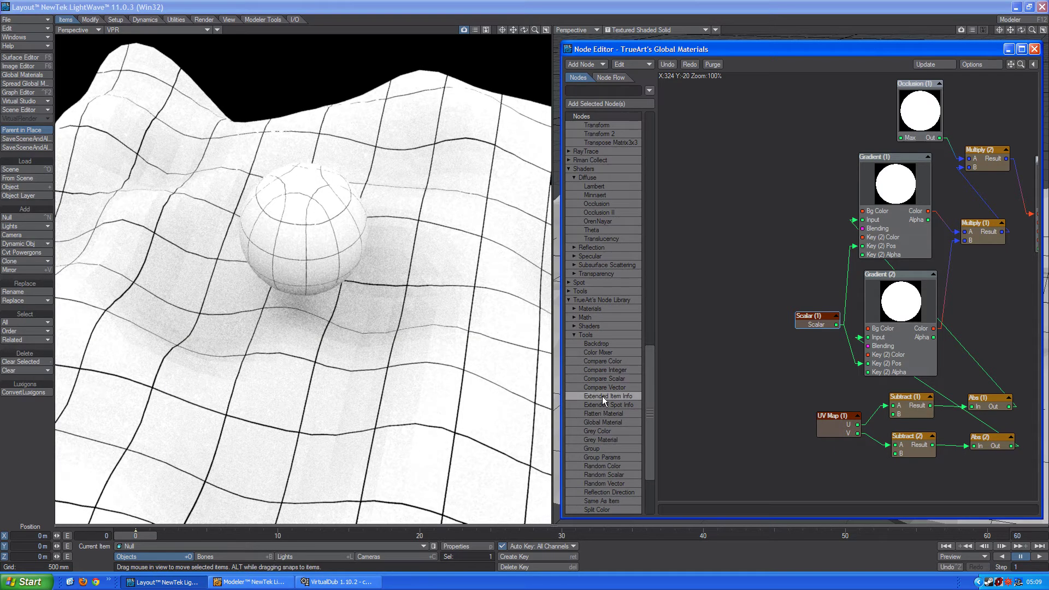
{"action": "left_click_drag", "start_coordinate": [602, 396], "coordinate": [691, 198]}
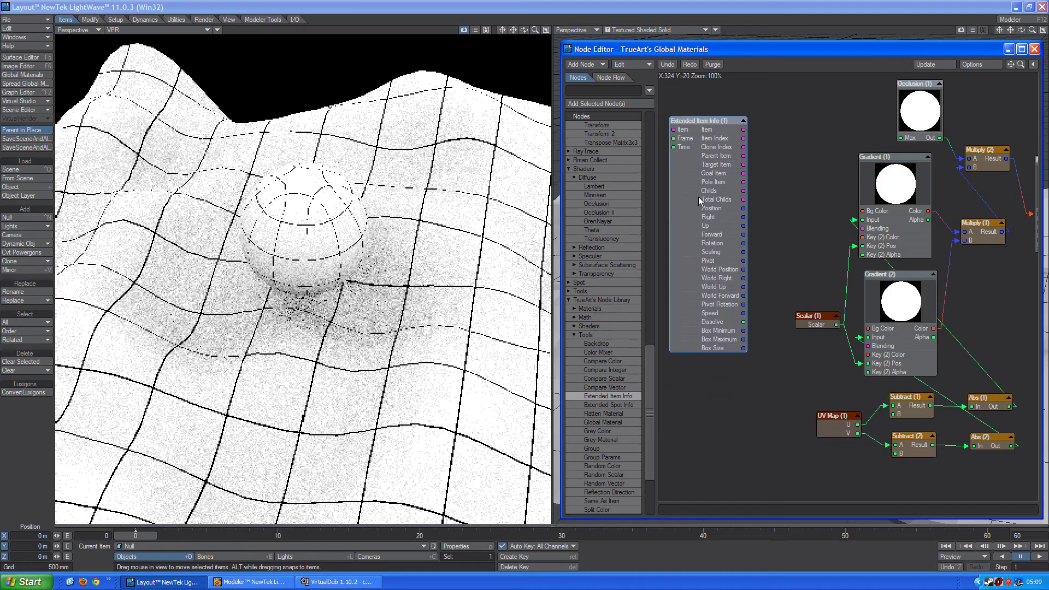
{"action": "double_click", "coordinate": [702, 192]}
{"action": "left_click", "coordinate": [775, 250]}
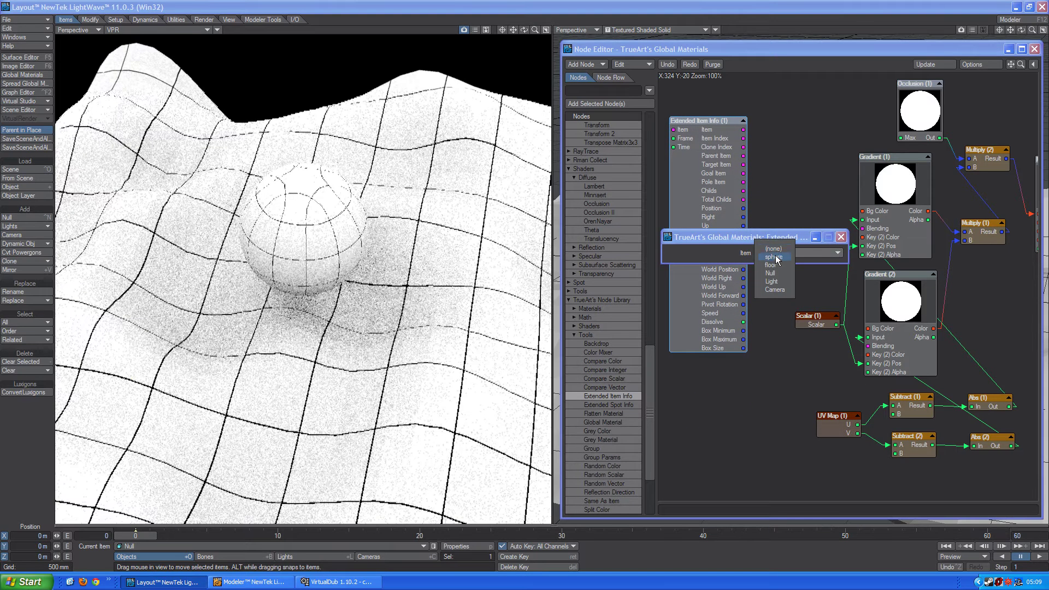
{"action": "left_click", "coordinate": [774, 274]}
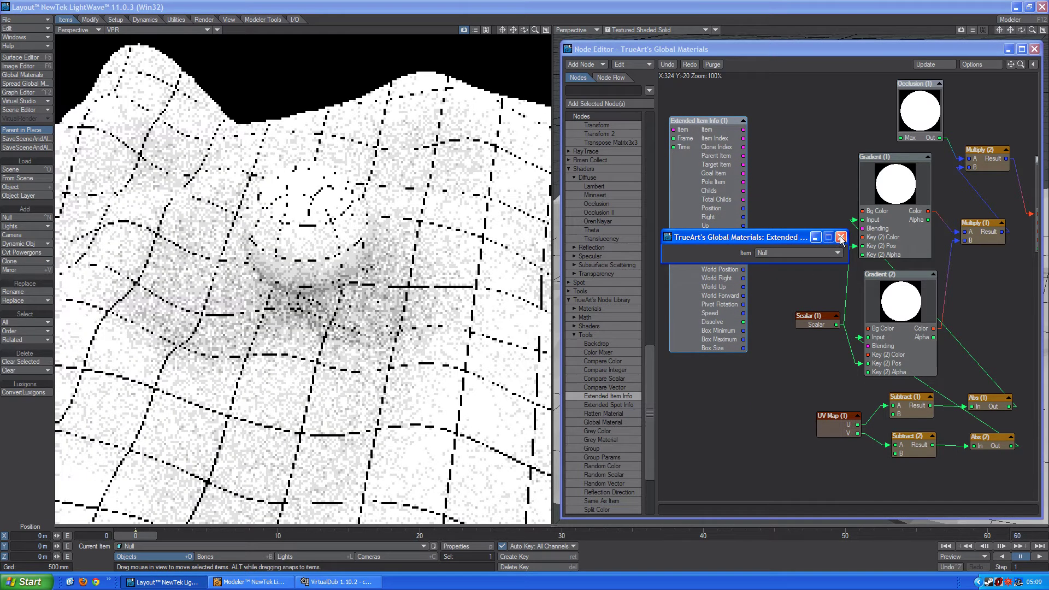
{"action": "left_click", "coordinate": [841, 238]}
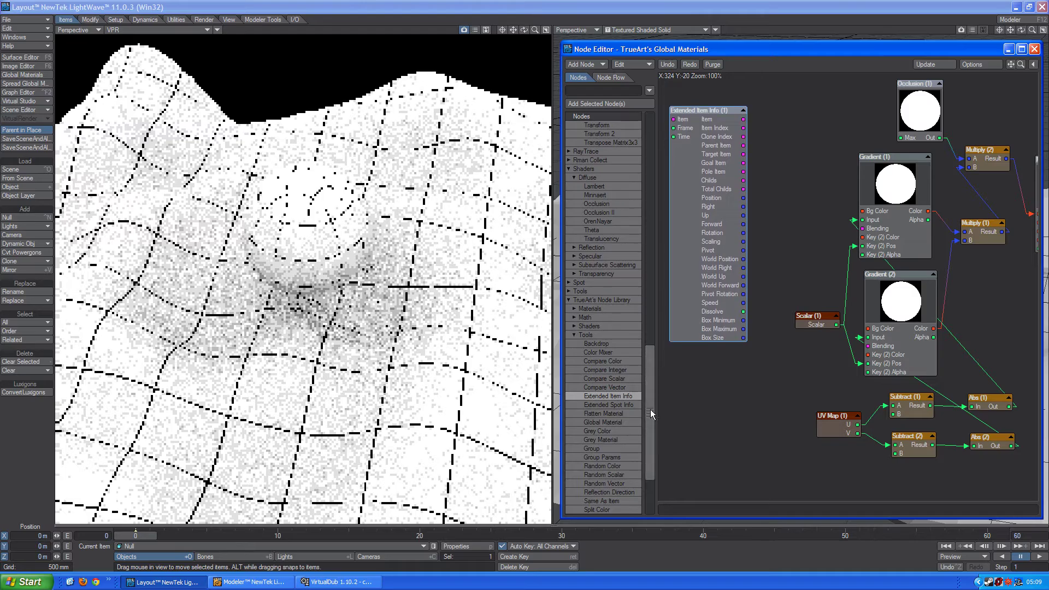
Add a Spot Info node below Extended Item Info (1) and shift the item info node slightly up to make room
{"action": "left_click_drag", "start_coordinate": [651, 410], "coordinate": [661, 321]}
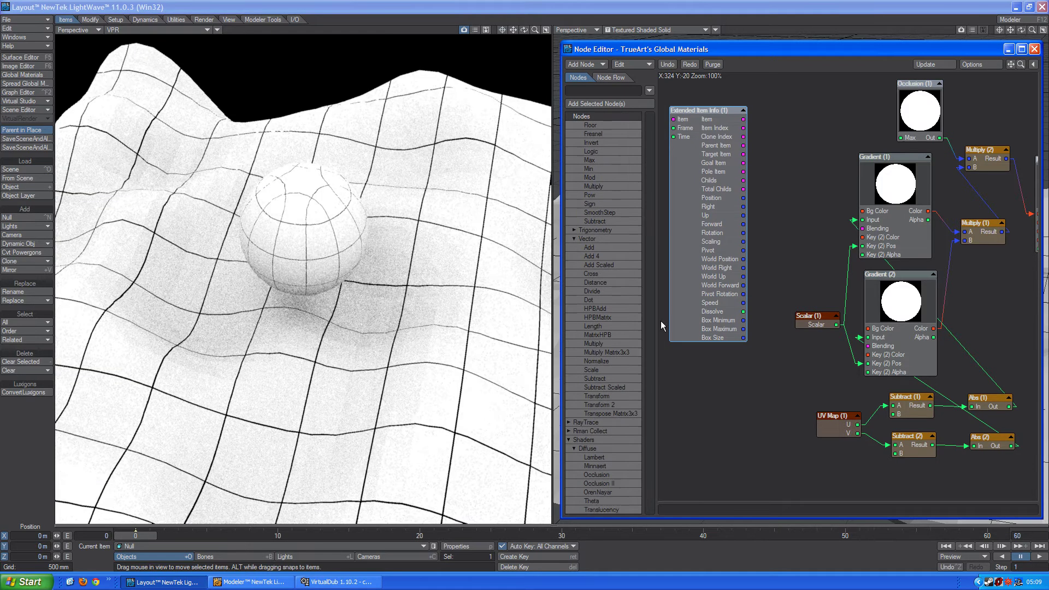
{"action": "scroll", "coordinate": [648, 346], "scroll_direction": "down", "scroll_amount": 10}
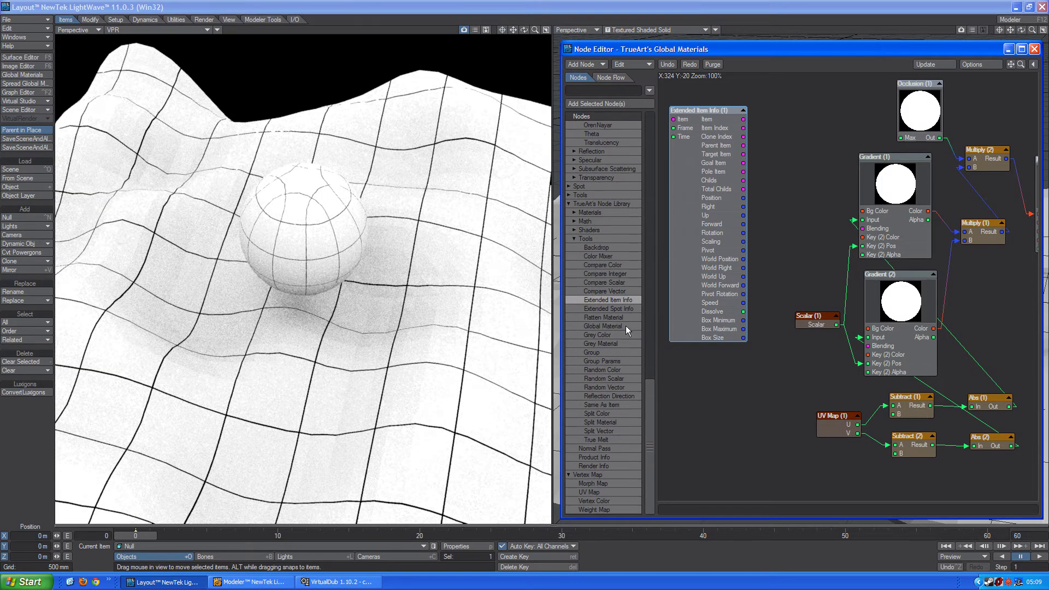
{"action": "left_click", "coordinate": [570, 186]}
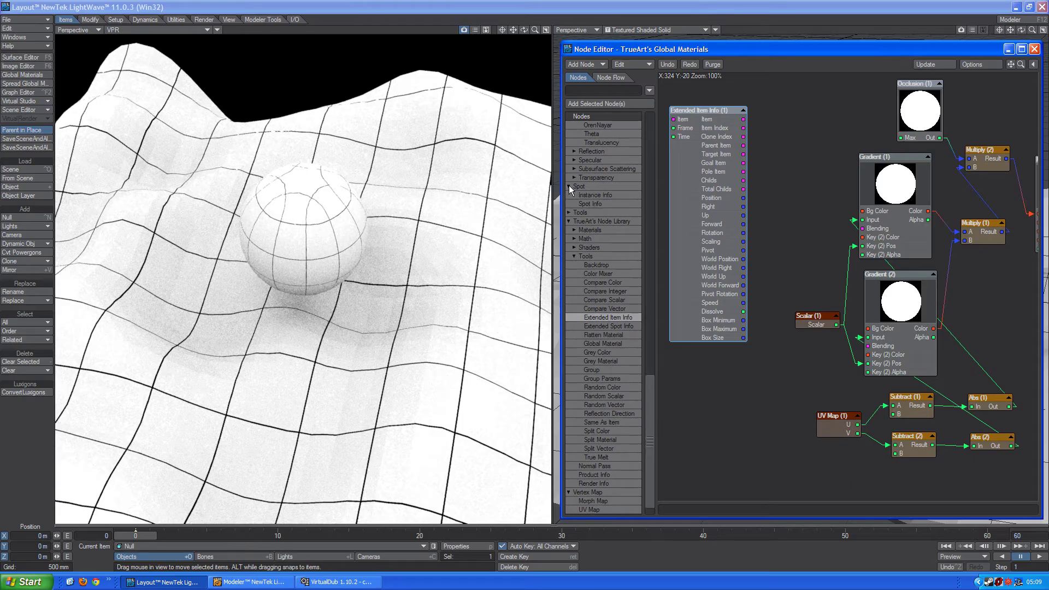
{"action": "left_click_drag", "start_coordinate": [599, 207], "coordinate": [693, 405]}
{"action": "left_click_drag", "start_coordinate": [693, 283], "coordinate": [691, 277]}
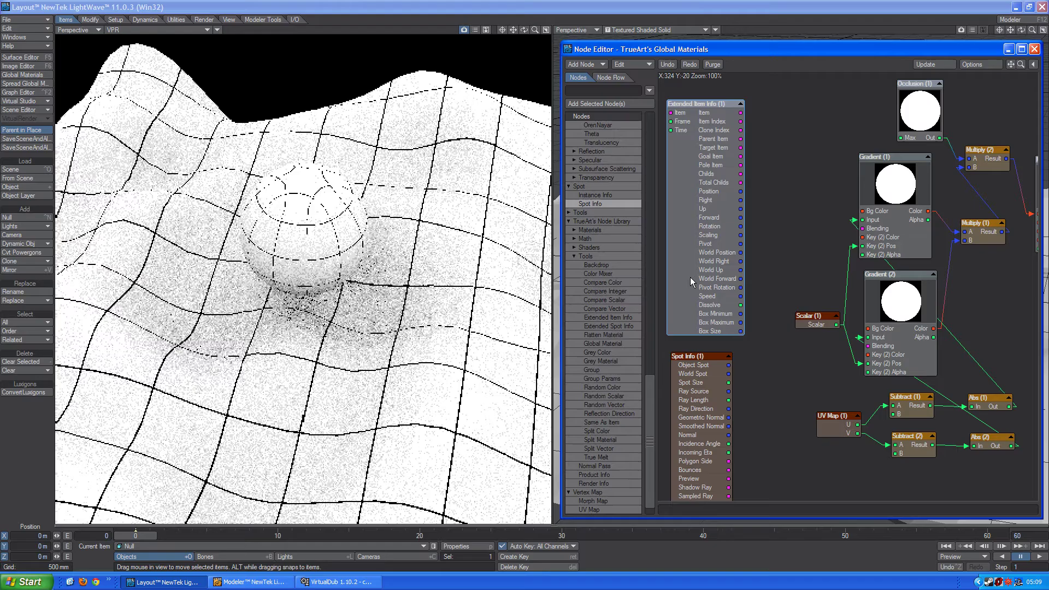
Add a vector Distance node, feeding its From with the null's World Position and its To with Spot Info's World Spot
{"action": "left_click", "coordinate": [649, 231]}
{"action": "scroll", "coordinate": [623, 317], "scroll_direction": "up", "scroll_amount": 1}
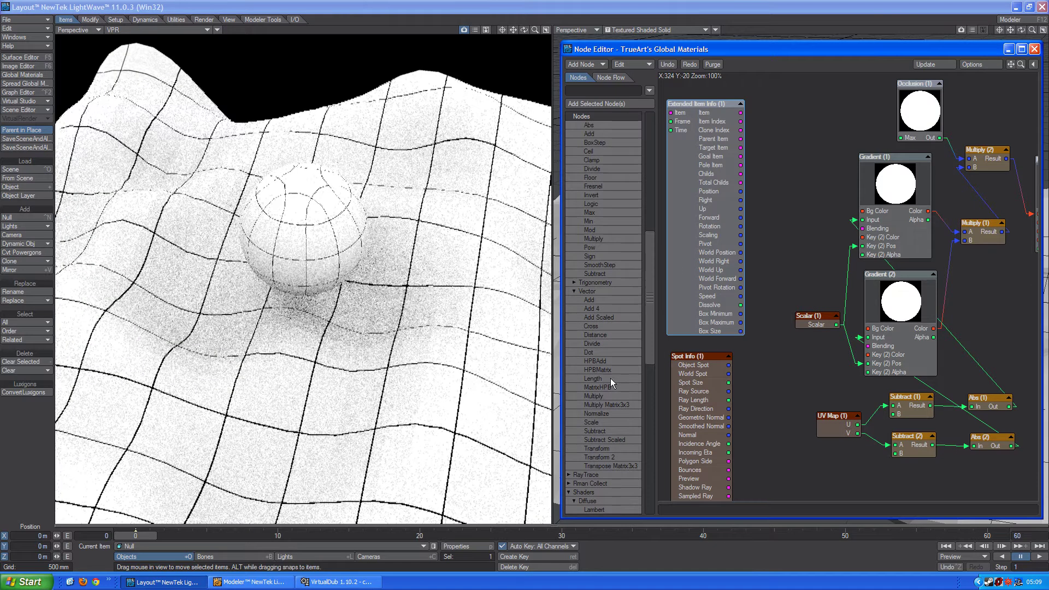
{"action": "left_click_drag", "start_coordinate": [602, 334], "coordinate": [797, 250]}
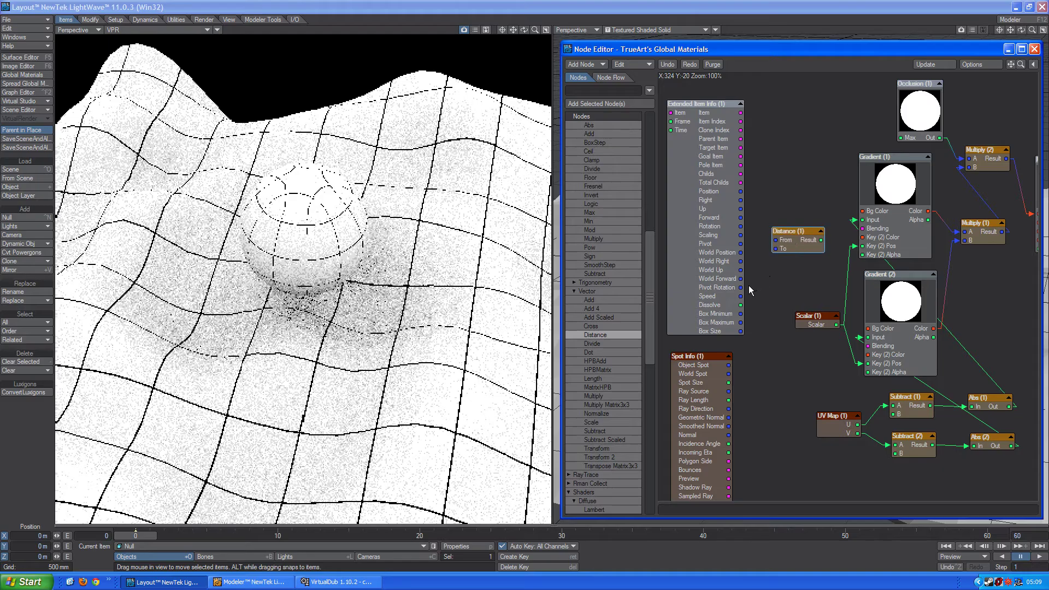
{"action": "left_click_drag", "start_coordinate": [739, 252], "coordinate": [779, 254]}
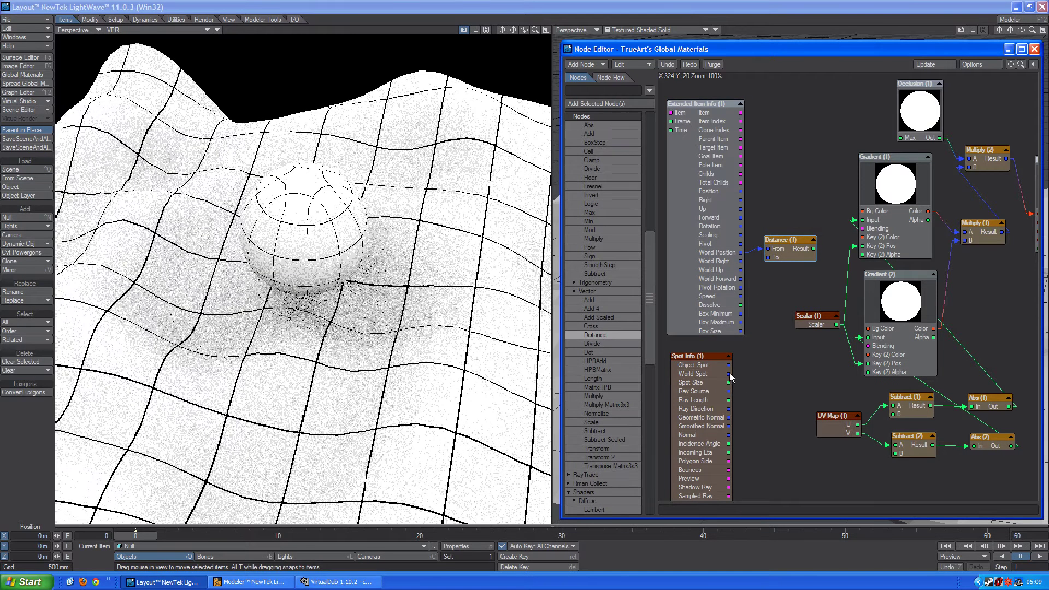
{"action": "left_click_drag", "start_coordinate": [729, 374], "coordinate": [769, 259]}
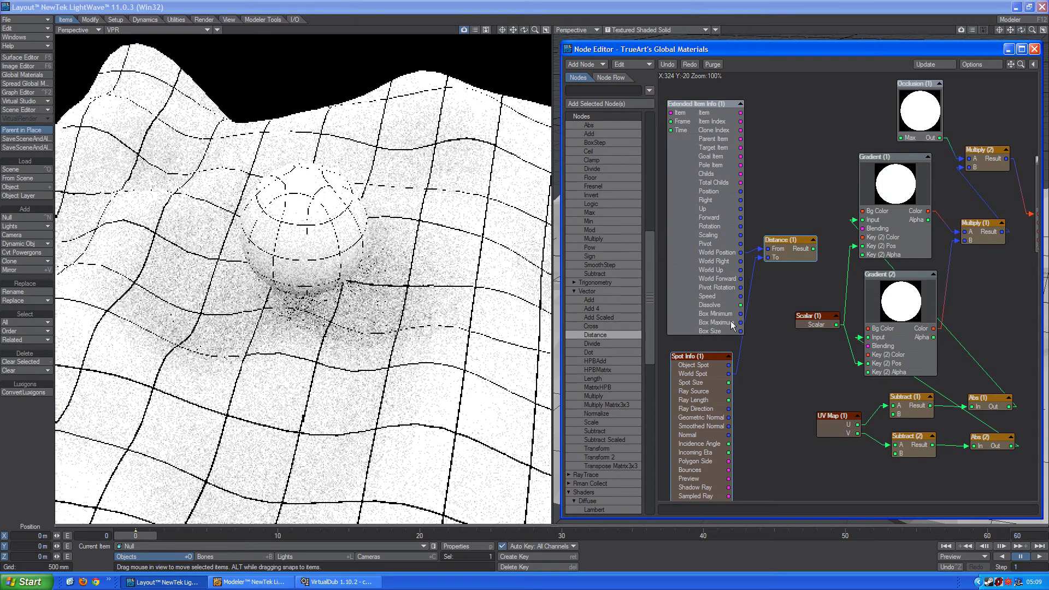
Add a third Gradient node driven by the Distance result and wire its Alpha to Key (2) Pos on Gradient (1) and Gradient (2)
{"action": "left_click", "coordinate": [650, 230]}
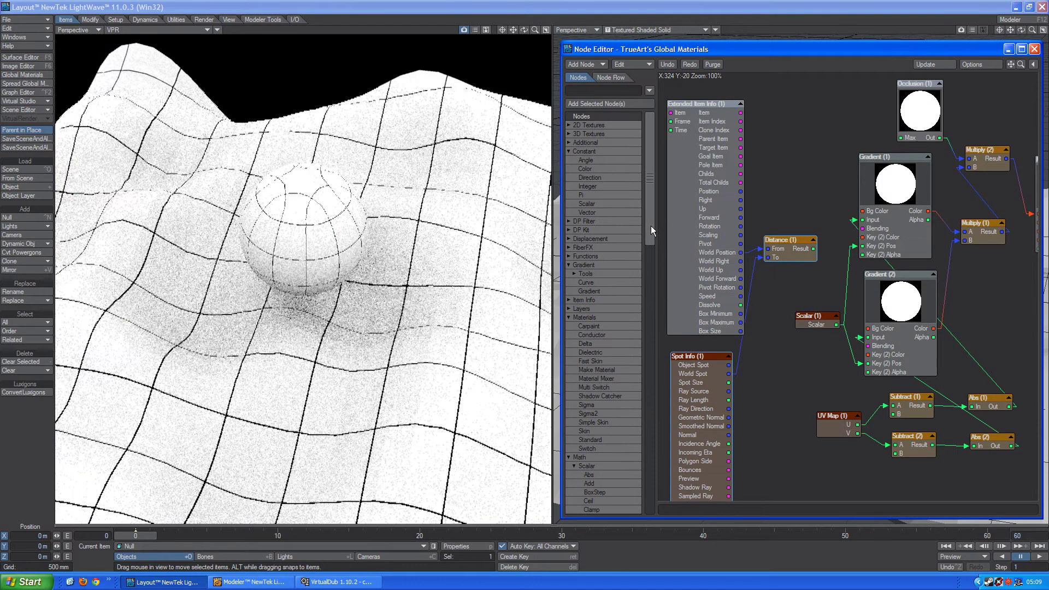
{"action": "left_click", "coordinate": [592, 290]}
{"action": "left_click_drag", "start_coordinate": [591, 290], "coordinate": [792, 333]}
{"action": "left_click_drag", "start_coordinate": [815, 248], "coordinate": [868, 364]}
{"action": "left_click_drag", "start_coordinate": [809, 381], "coordinate": [868, 247]}
Set Key (1) of Gradient (3) to an alpha of 1 %, keeping its position at 0.0
{"action": "double_click", "coordinate": [784, 351]}
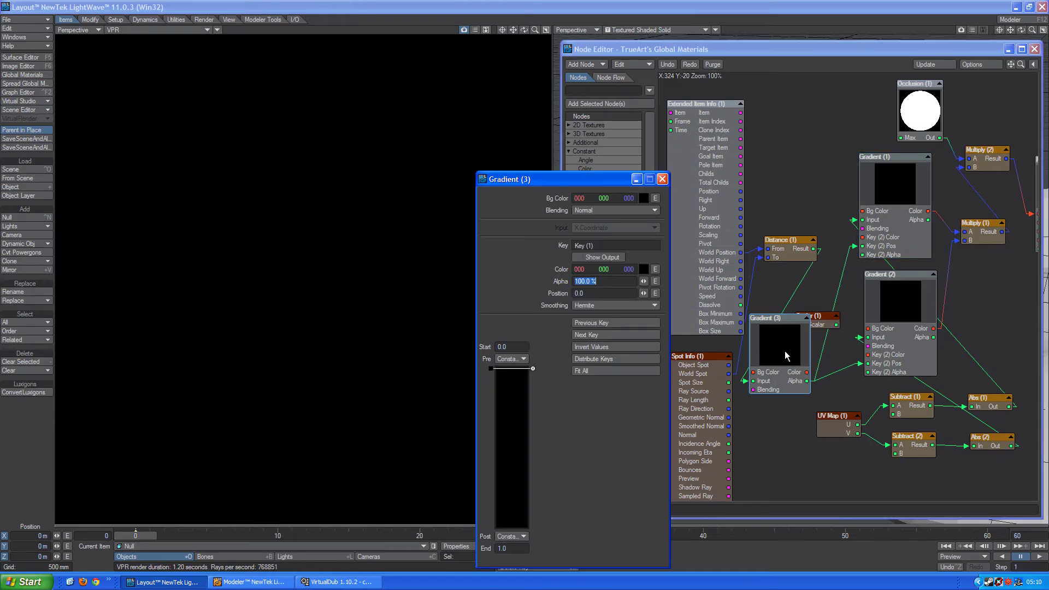
{"action": "left_click", "coordinate": [593, 296]}
{"action": "key", "text": "Return"}
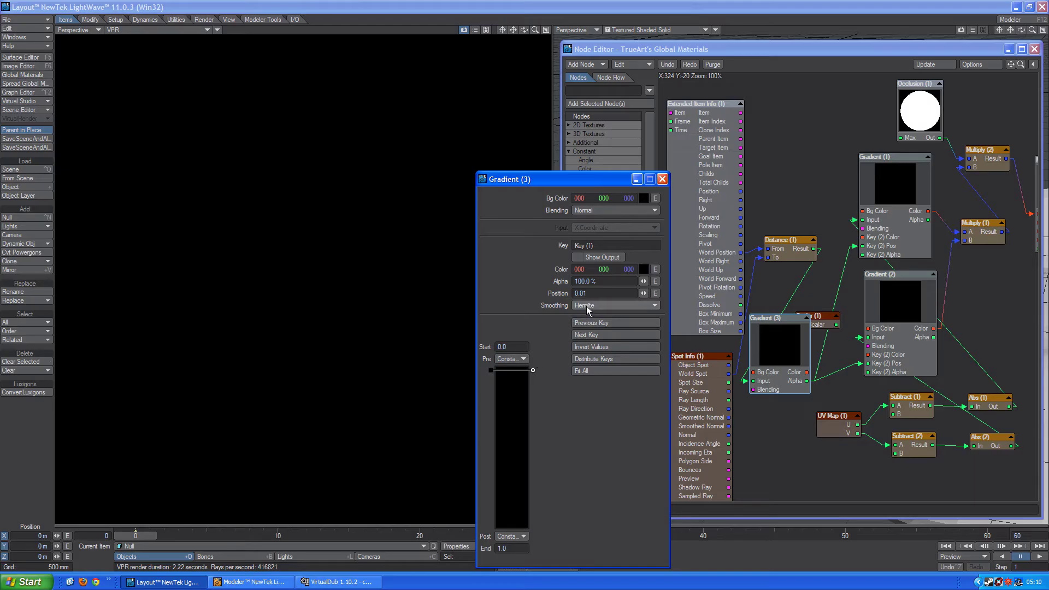
{"action": "key", "text": "Return"}
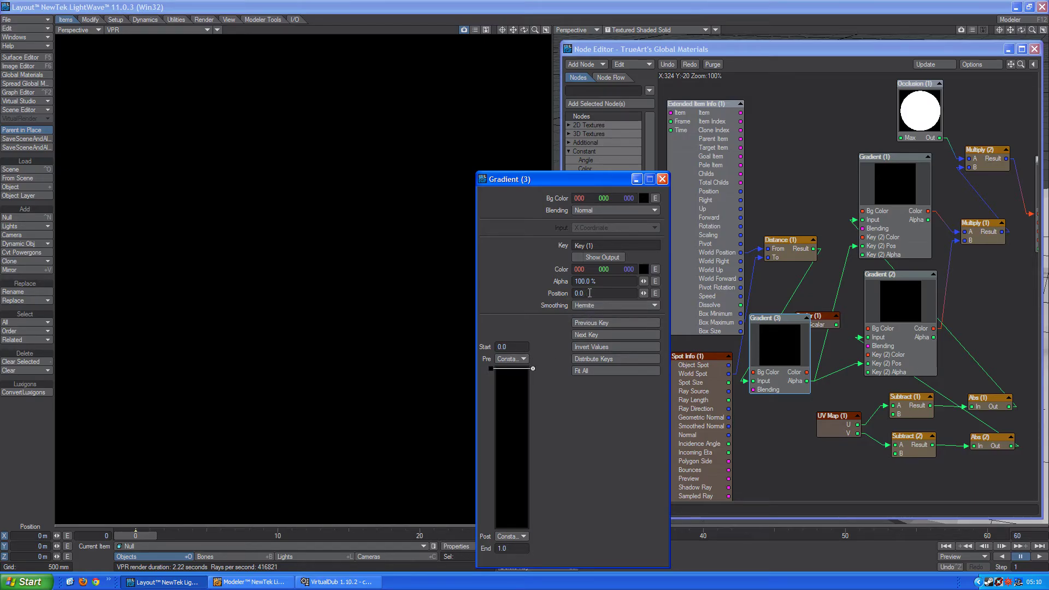
{"action": "left_click", "coordinate": [601, 280]}
{"action": "type", "text": "1"}
{"action": "key", "text": "Return"}
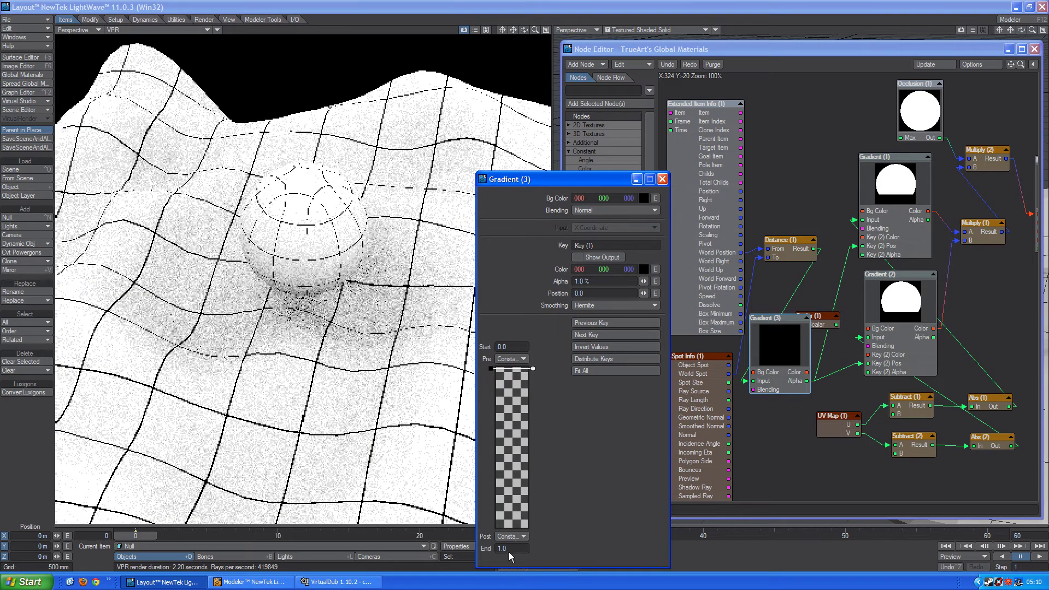
Add a second key to Gradient (3) at position 1.0 with an alpha of 10 %
{"action": "left_click", "coordinate": [515, 524]}
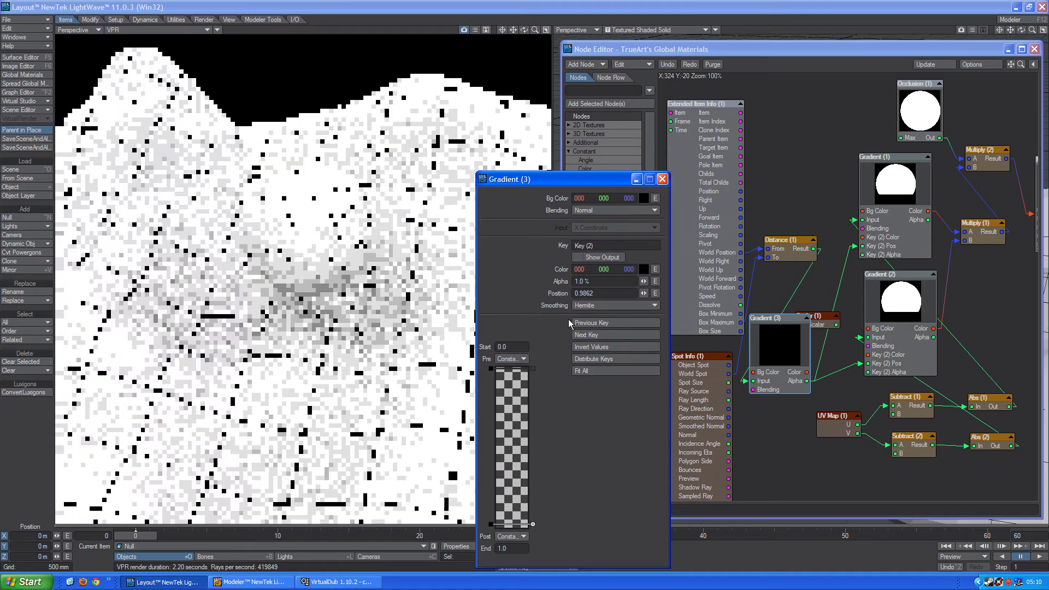
{"action": "left_click", "coordinate": [599, 294]}
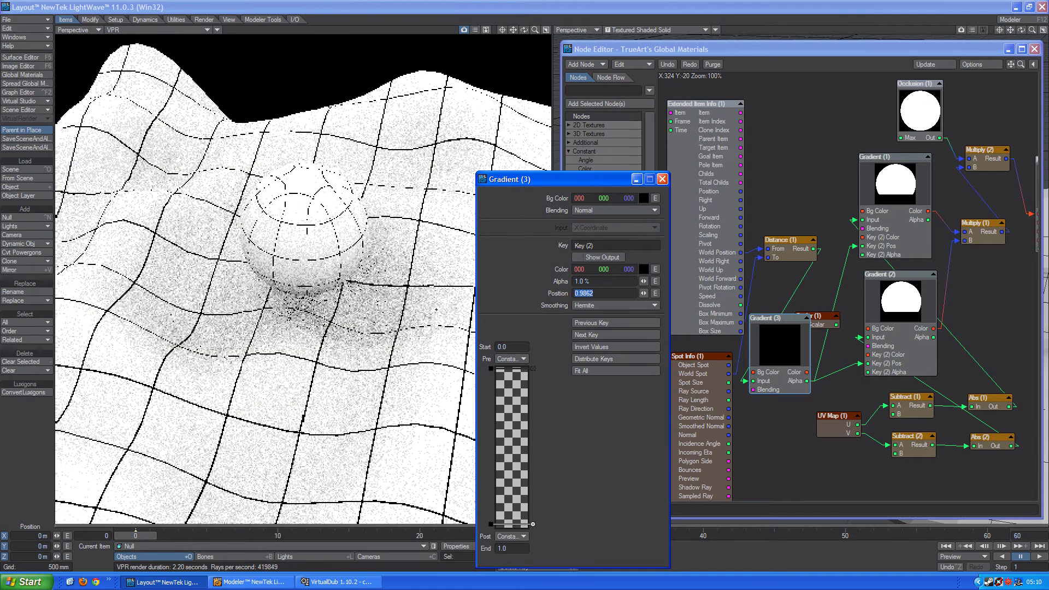
{"action": "type", "text": "1"}
{"action": "key", "text": "Return"}
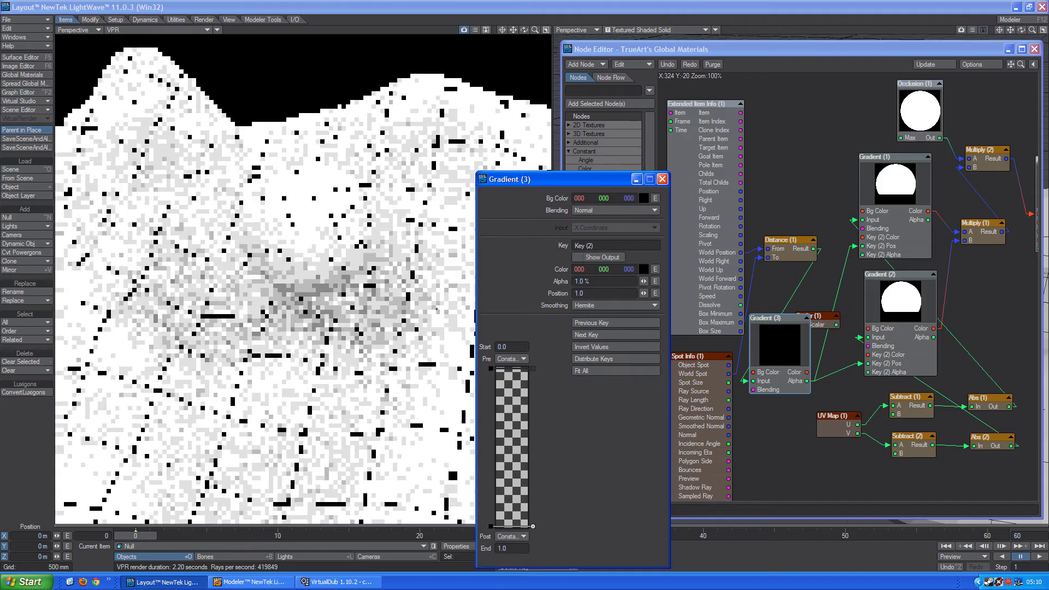
{"action": "left_click", "coordinate": [601, 282]}
{"action": "type", "text": "10"}
{"action": "key", "text": "Return"}
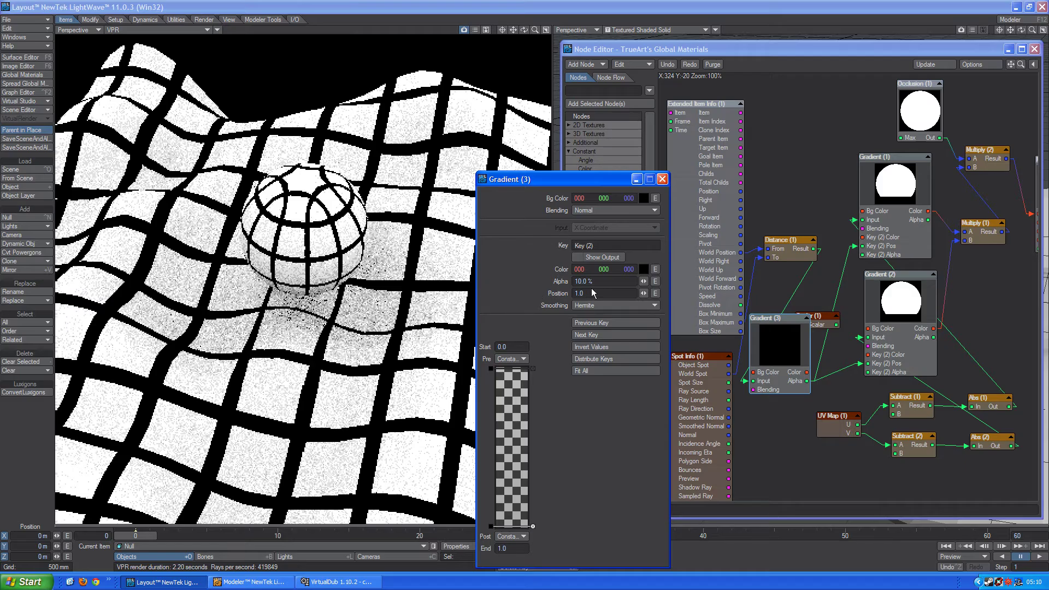
Set the alpha of Gradient (3) to 10 % on Key (1) and 1 % on Key (2)
{"action": "left_click", "coordinate": [585, 323]}
{"action": "left_click", "coordinate": [595, 279]}
{"action": "type", "text": "10"}
{"action": "key", "text": "Return"}
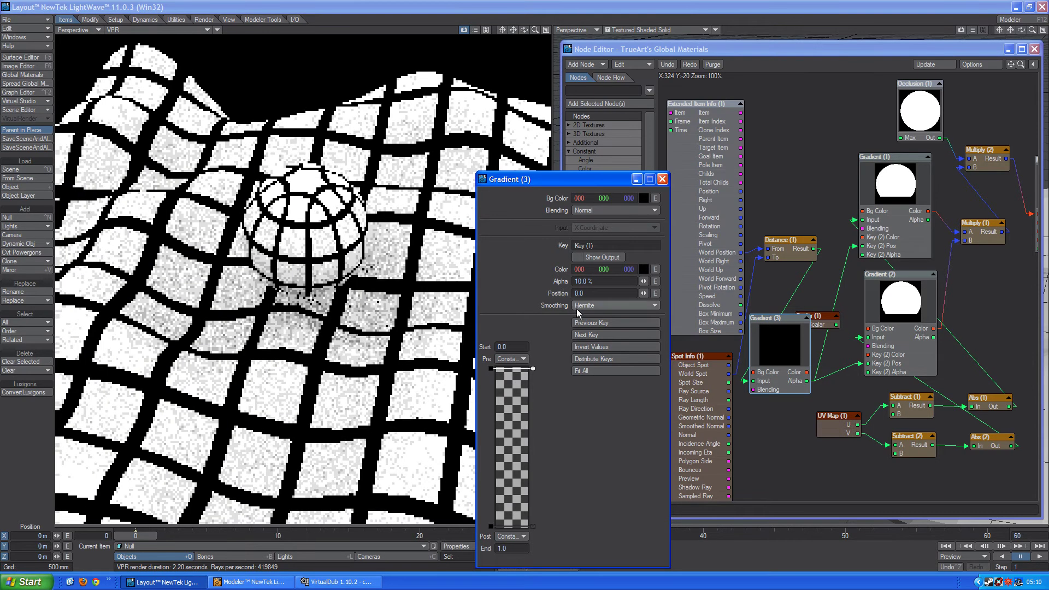
{"action": "left_click", "coordinate": [591, 335]}
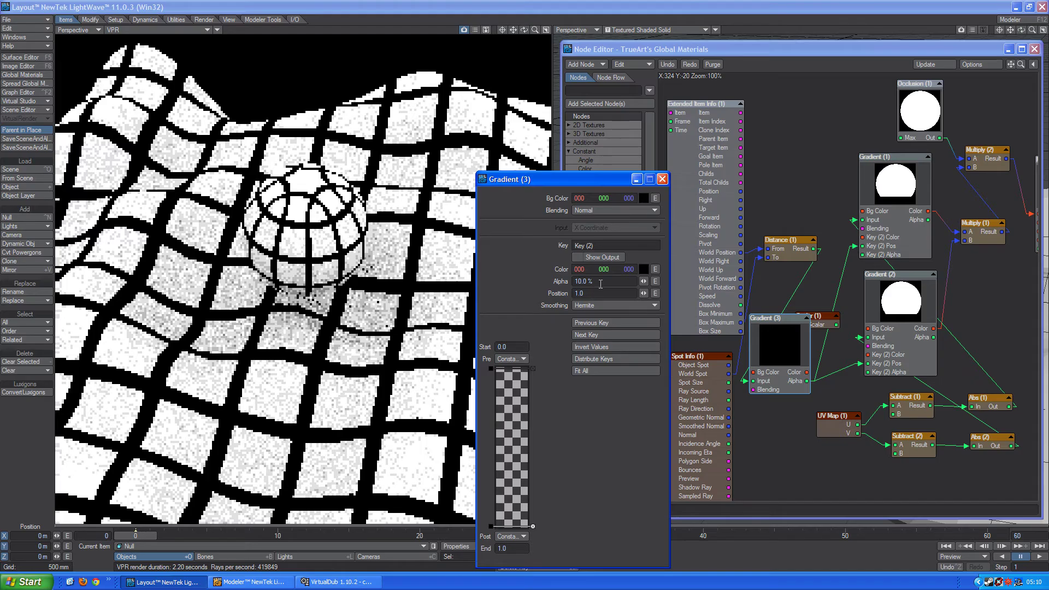
{"action": "left_click", "coordinate": [600, 281]}
{"action": "type", "text": "1"}
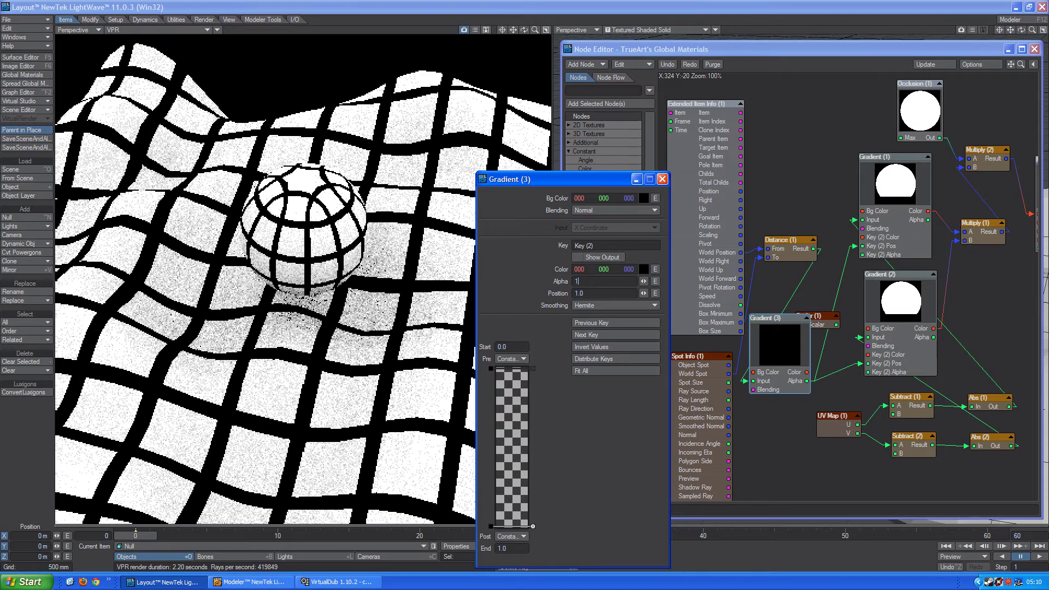
{"action": "key", "text": "Return"}
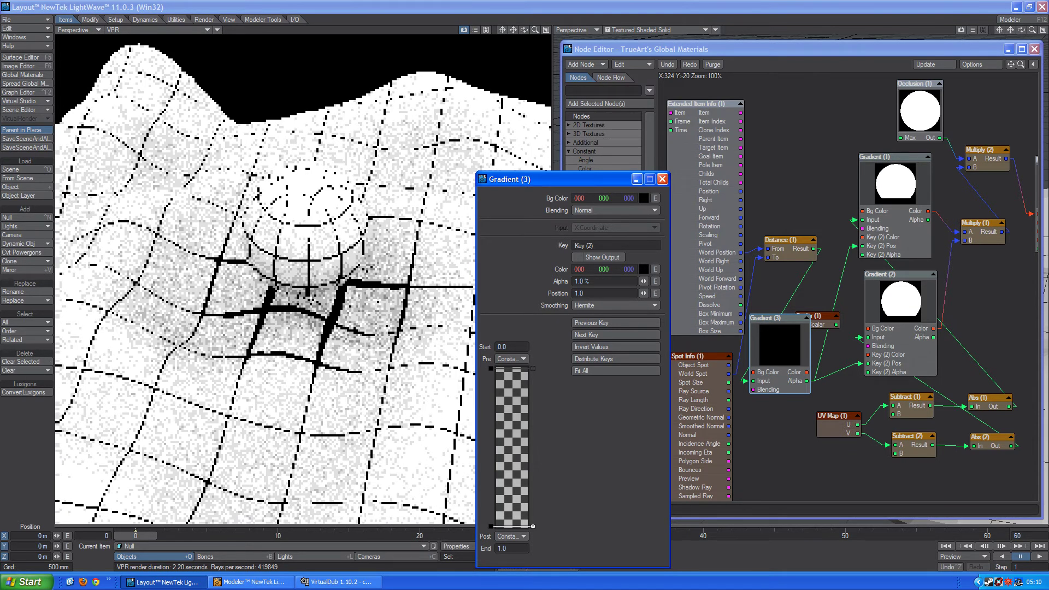
Close the Gradient (3) settings and move the null across the surface to about X 1 m, Z -509 mm
{"action": "left_click", "coordinate": [662, 180]}
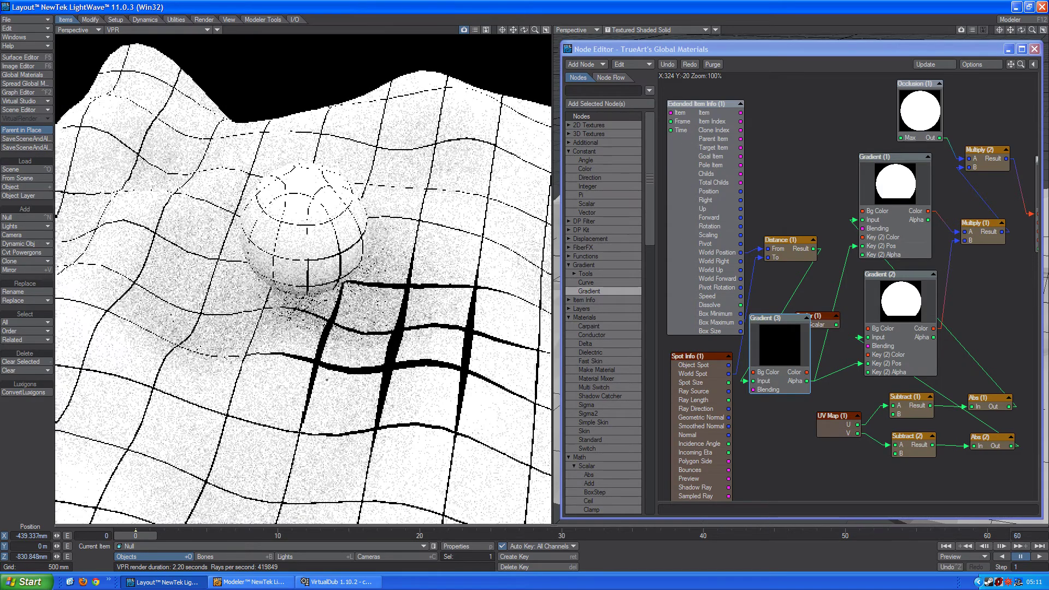
{"action": "left_click_drag", "start_coordinate": [353, 383], "coordinate": [357, 382]}
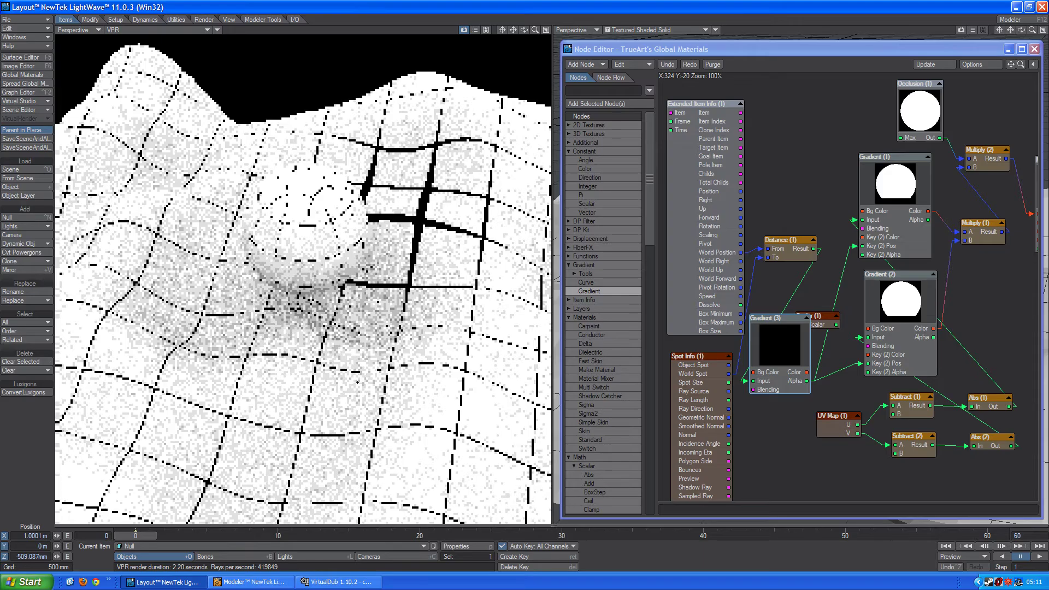
Disconnect Occlusion (1) from Multiply (2) and set Multiply (2)'s A input to 1.0 on X, Y and Z
{"action": "double_click", "coordinate": [964, 163]}
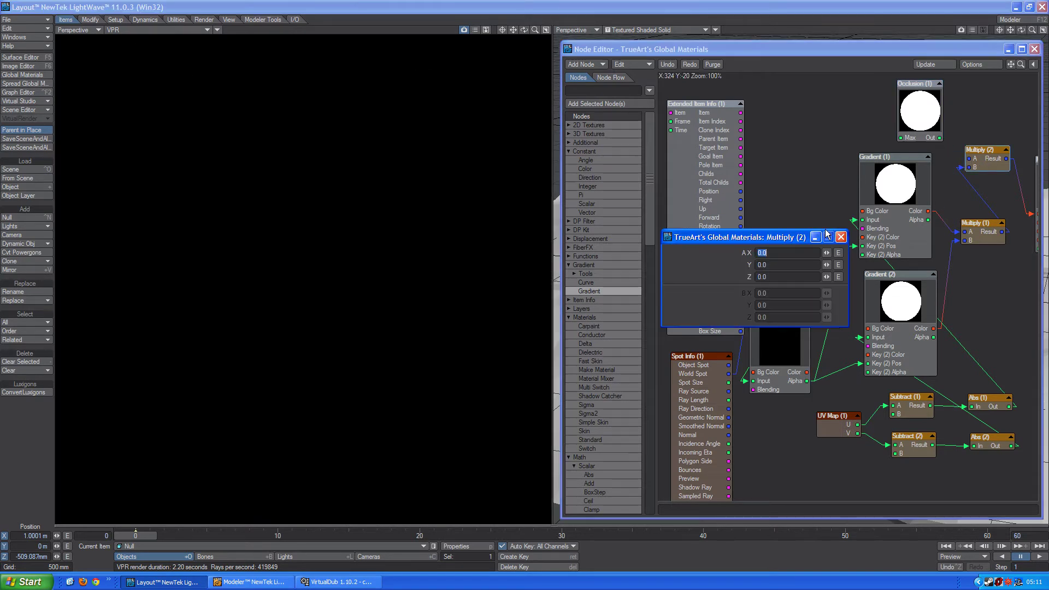
{"action": "type", "text": "1"}
{"action": "key", "text": "Tab"}
{"action": "type", "text": "1"}
{"action": "key", "text": "Tab"}
{"action": "type", "text": "1"}
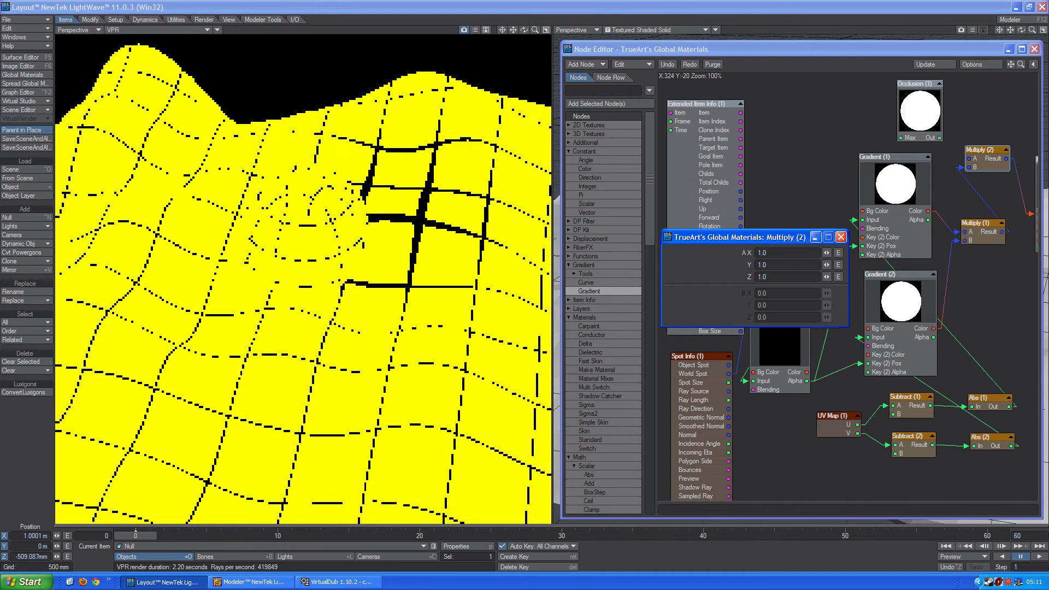
{"action": "key", "text": "Tab"}
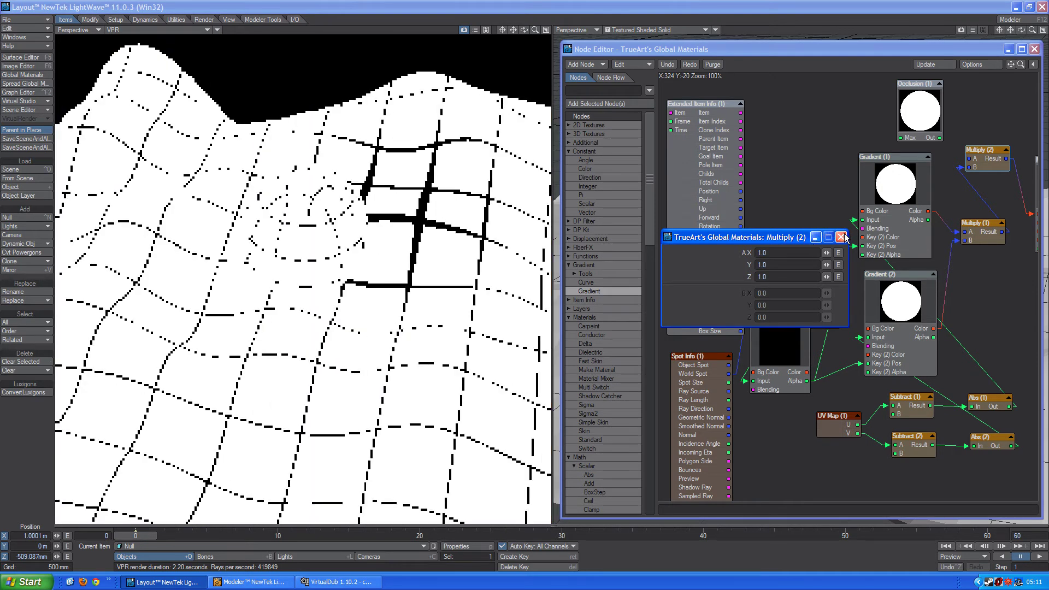
{"action": "left_click", "coordinate": [843, 236]}
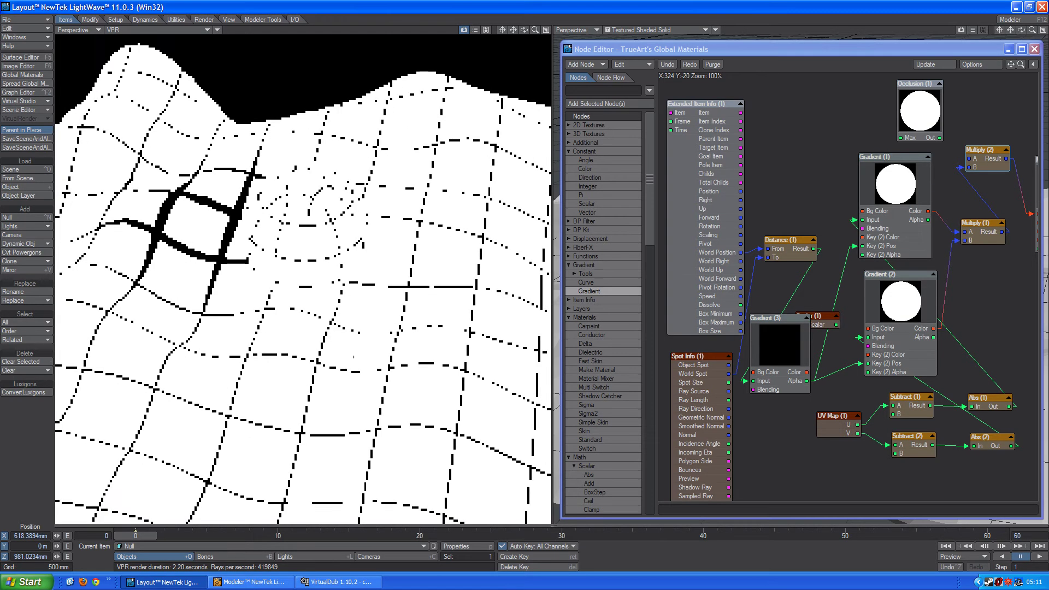
Extend Gradient (3) to an end value of 3.0 and set the position of Key (2) to 3.0
{"action": "double_click", "coordinate": [795, 342]}
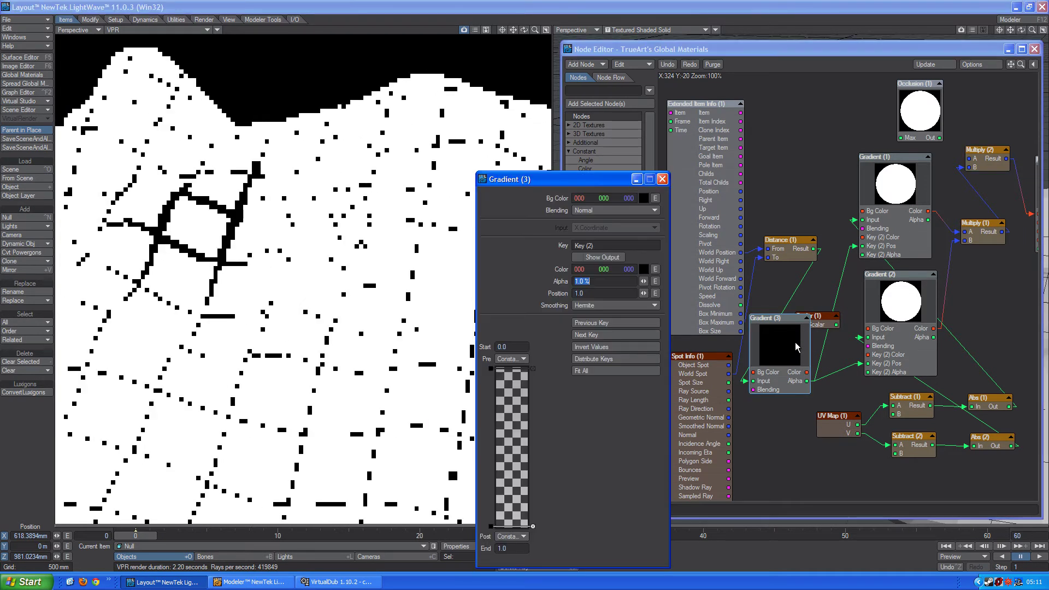
{"action": "left_click", "coordinate": [511, 549]}
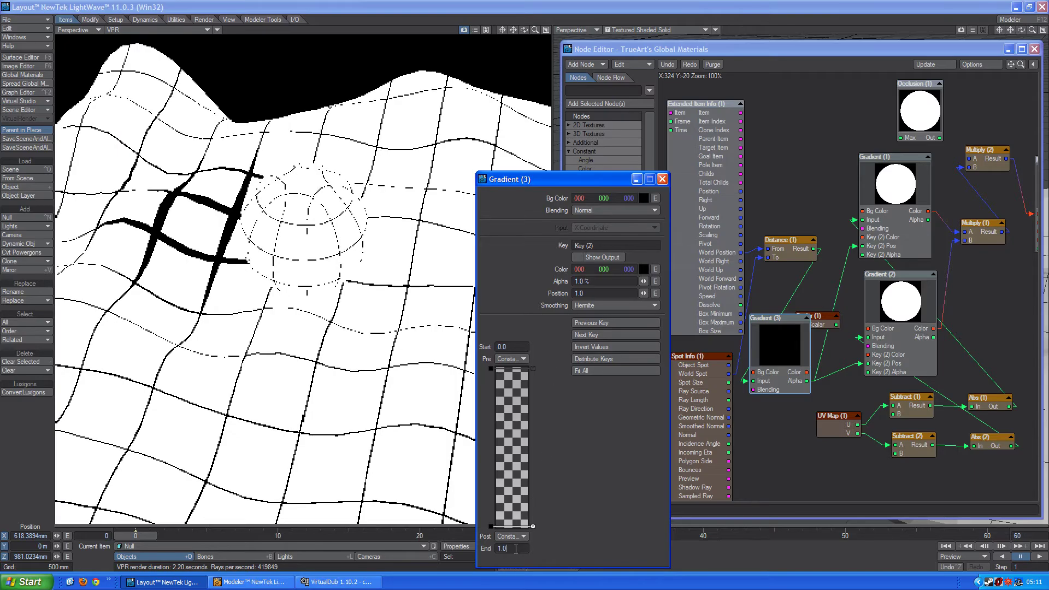
{"action": "type", "text": "3"}
{"action": "key", "text": "Return"}
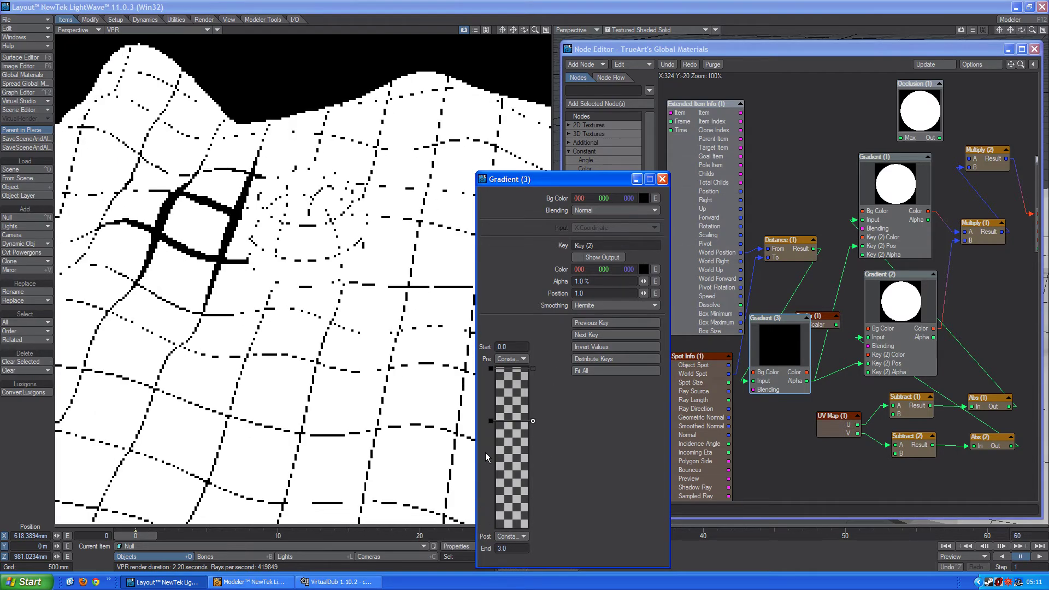
{"action": "left_click", "coordinate": [585, 295]}
{"action": "type", "text": "3"}
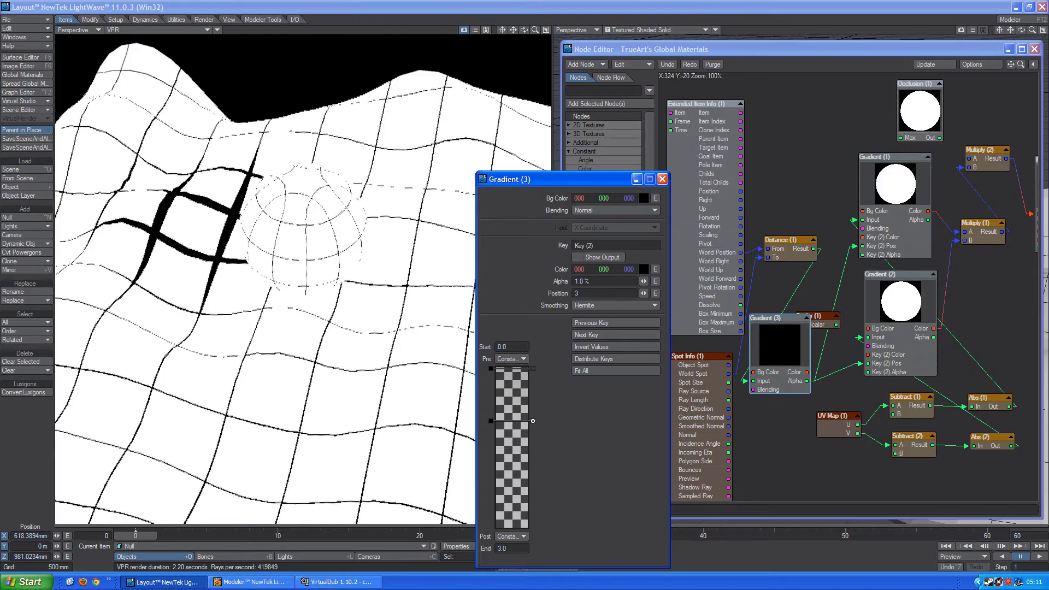
{"action": "key", "text": "Return"}
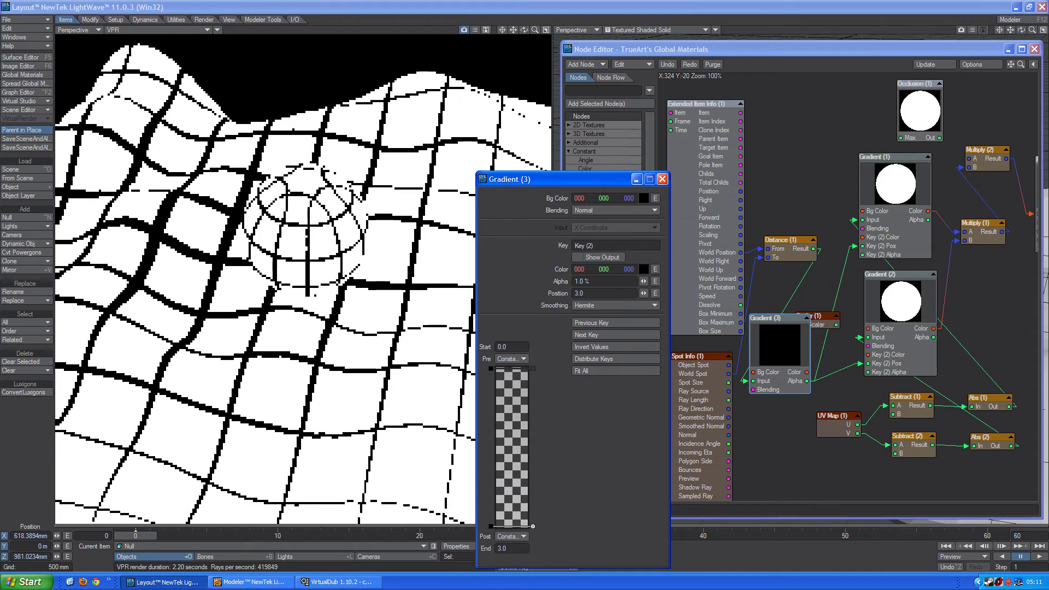
{"action": "left_click", "coordinate": [661, 178]}
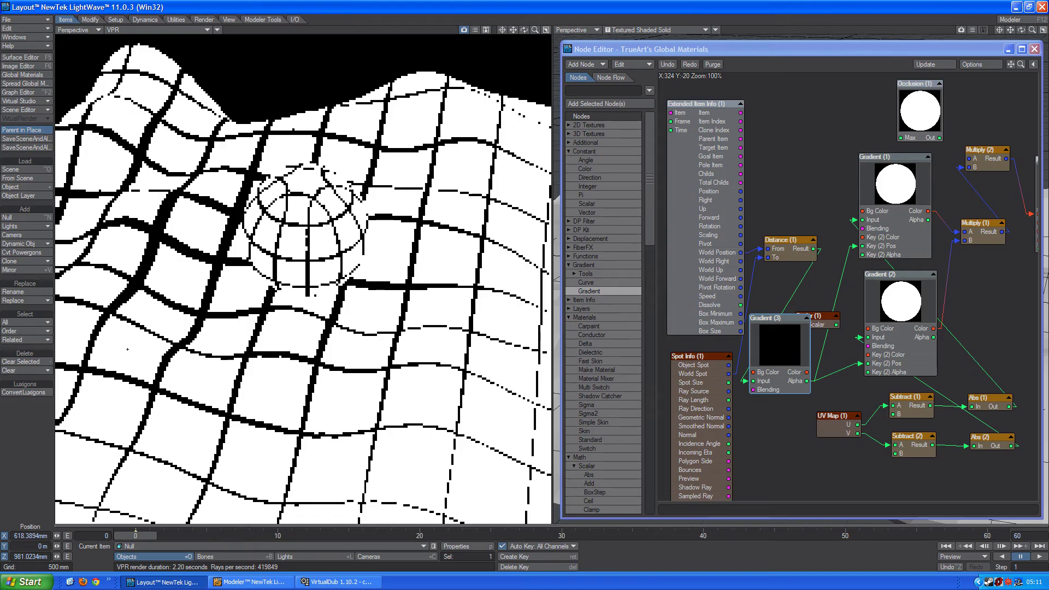
Move the null around the surface to test the wider falloff, leaving it at about X 829 mm, Z -535 mm
{"action": "left_click_drag", "start_coordinate": [131, 344], "coordinate": [151, 326]}
{"action": "left_click_drag", "start_coordinate": [233, 334], "coordinate": [256, 350]}
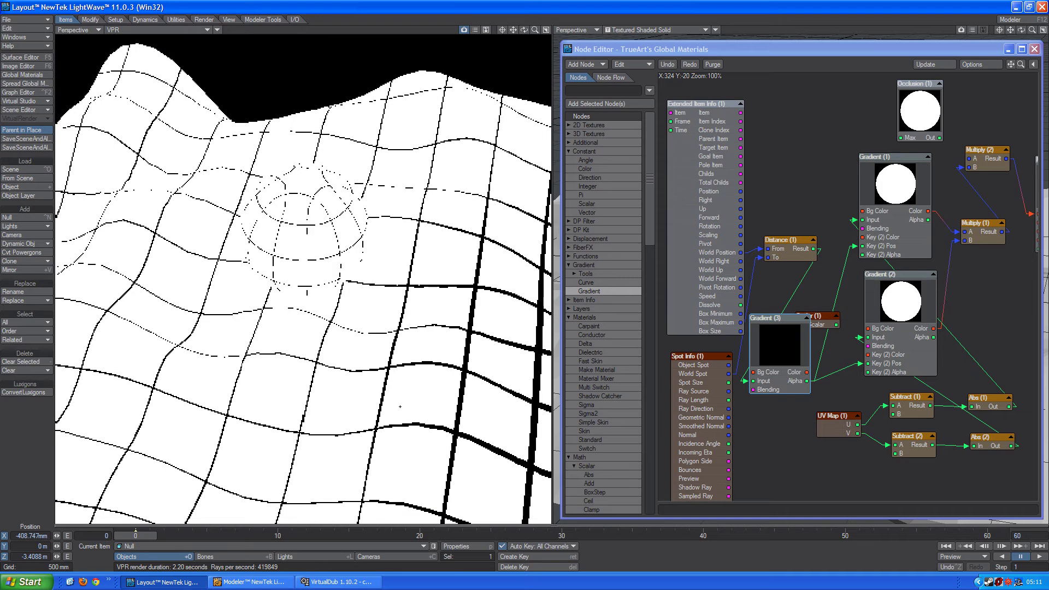
{"action": "left_click_drag", "start_coordinate": [400, 407], "coordinate": [883, 499]}
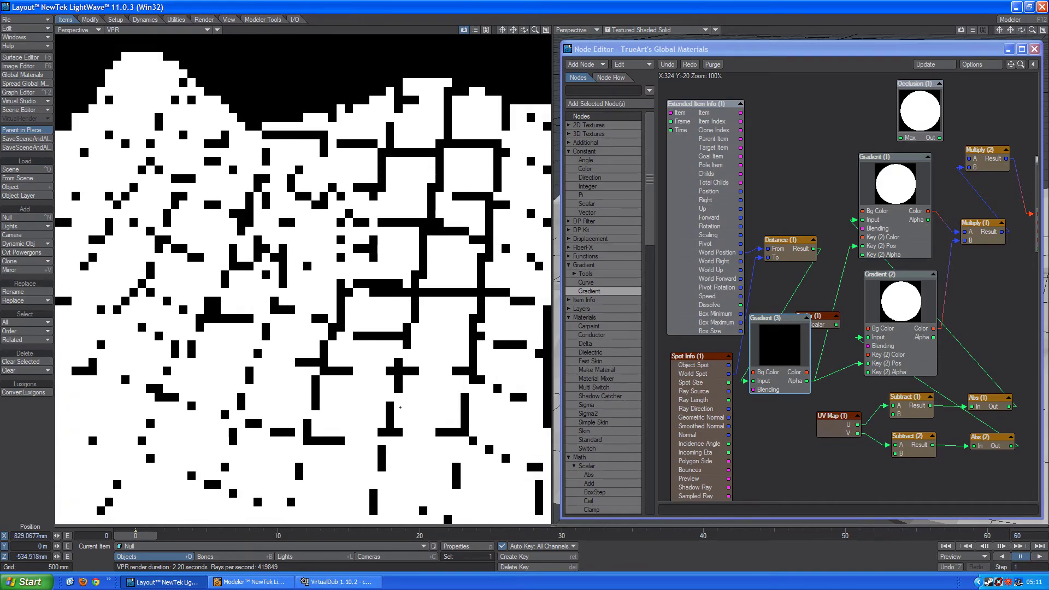
In the Gradient (3) settings, set Key (2) to position 1.5 and alpha 0.5%
{"action": "double_click", "coordinate": [786, 345]}
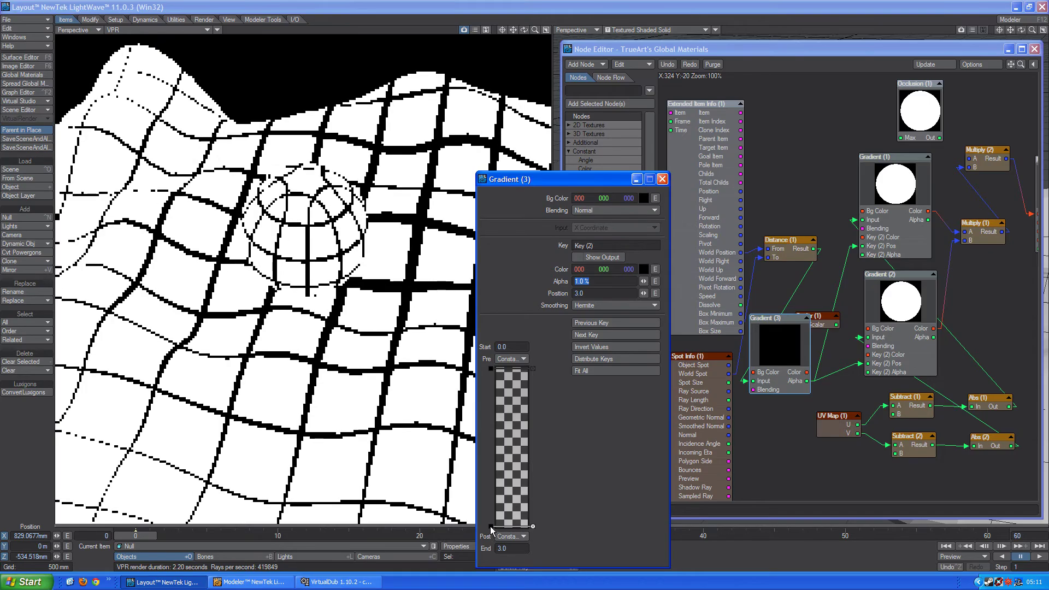
{"action": "key", "text": "Tab"}
{"action": "type", "text": "1."}
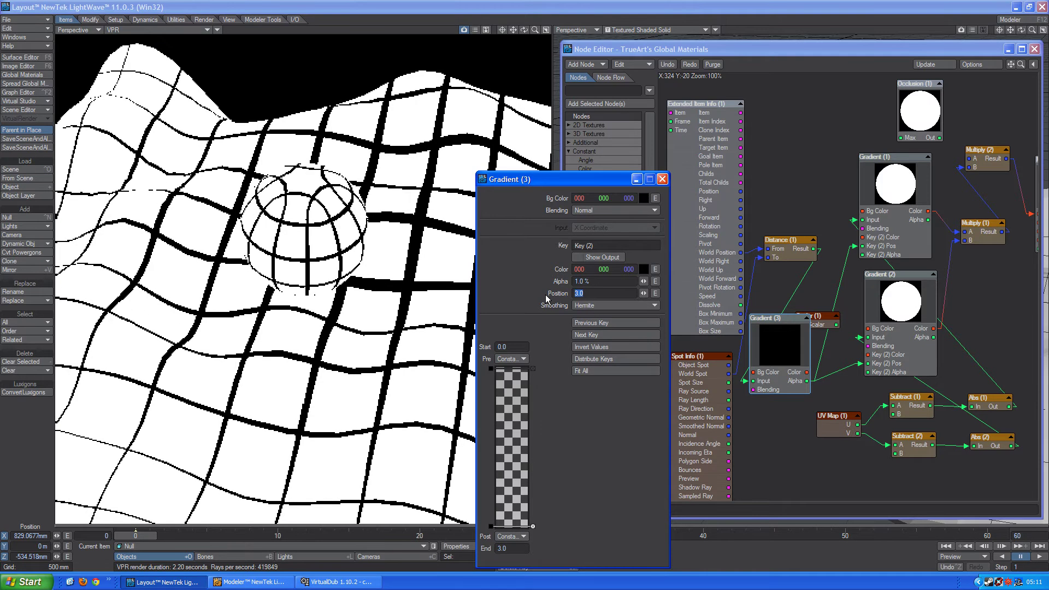
{"action": "type", "text": "5"}
{"action": "key", "text": "Return"}
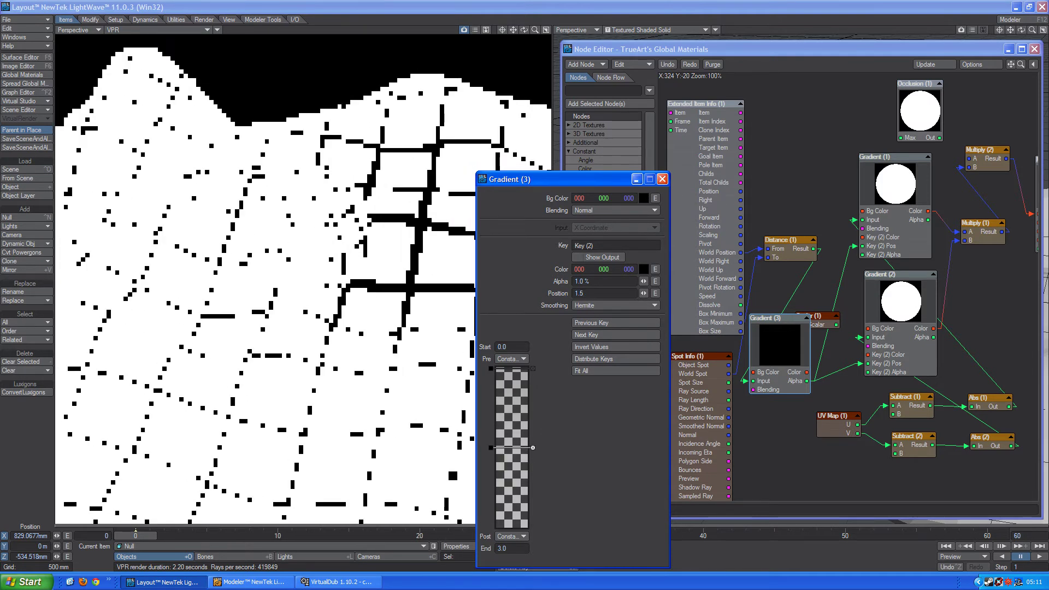
{"action": "key", "text": "shift+Tab"}
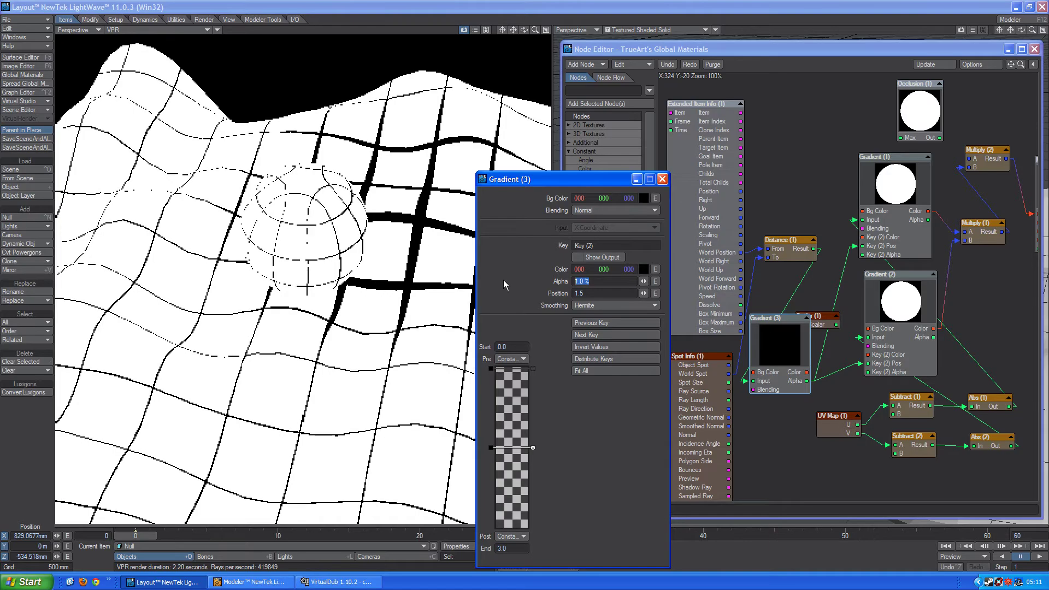
{"action": "type", "text": "0.5"}
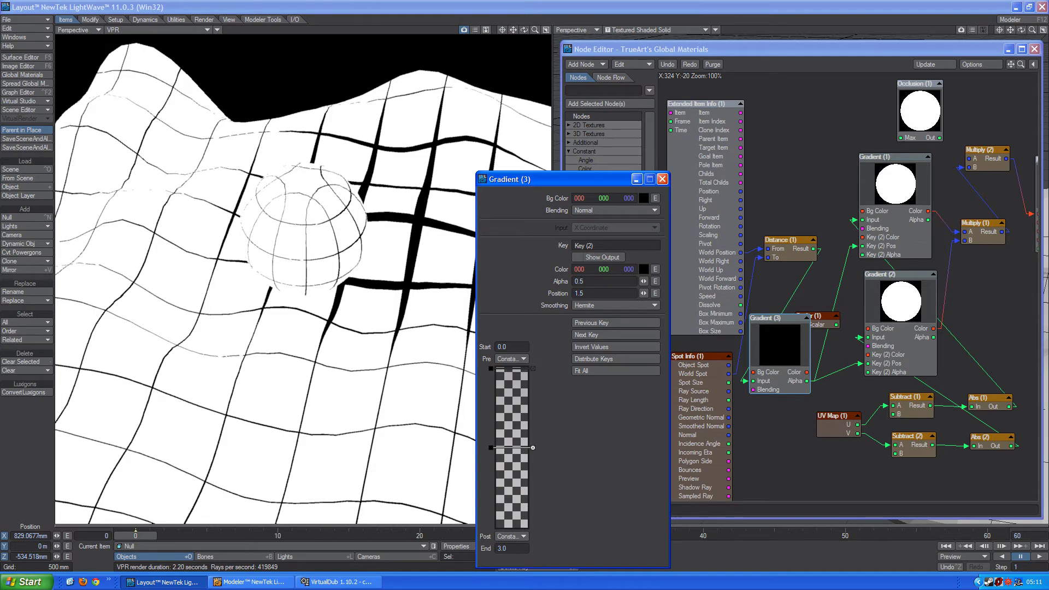
{"action": "key", "text": "Return"}
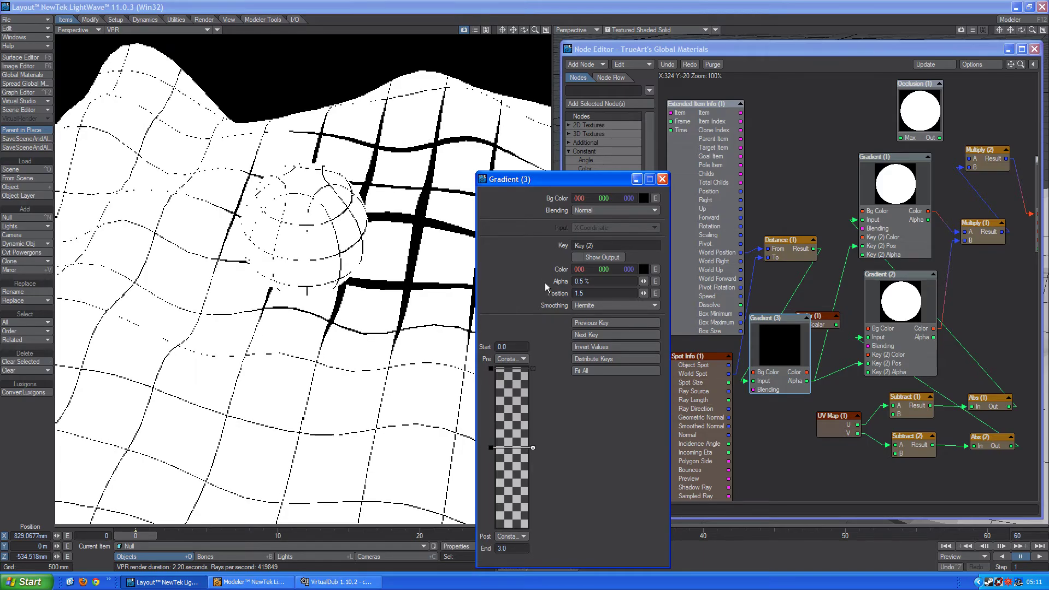
Fit the Gradient (3) range to its keys, set the alpha of Key (1) to 4.0%, and close the settings
{"action": "left_click", "coordinate": [606, 372]}
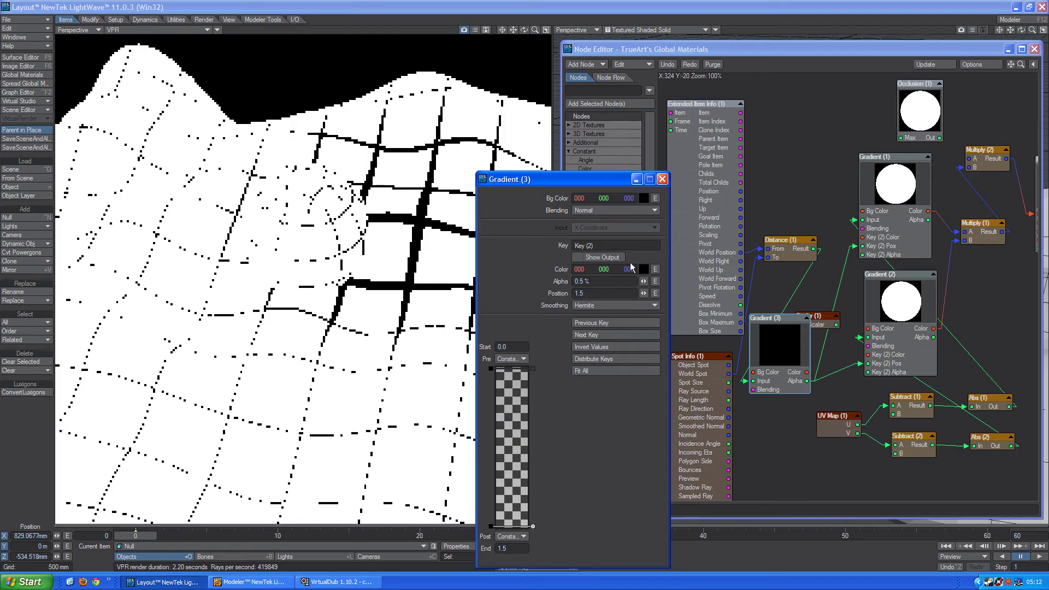
{"action": "left_click", "coordinate": [589, 324]}
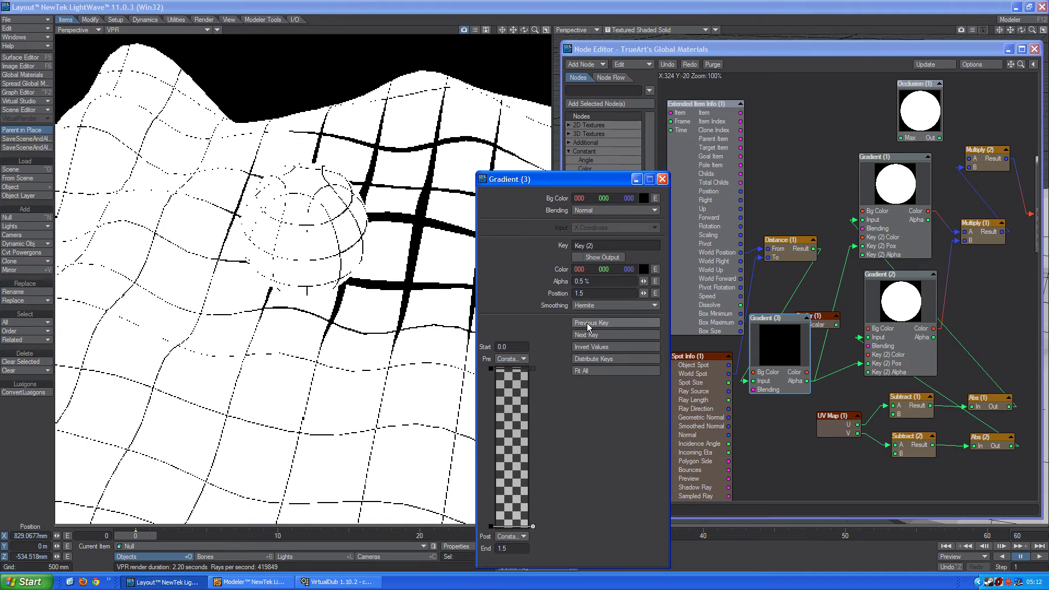
{"action": "left_click", "coordinate": [595, 283]}
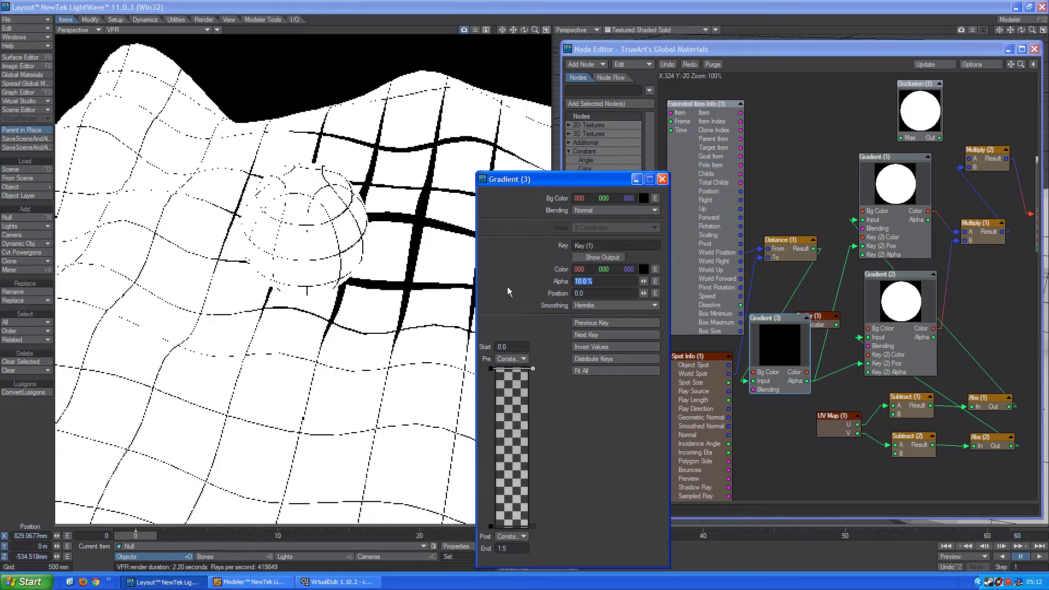
{"action": "type", "text": "4"}
{"action": "key", "text": "Return"}
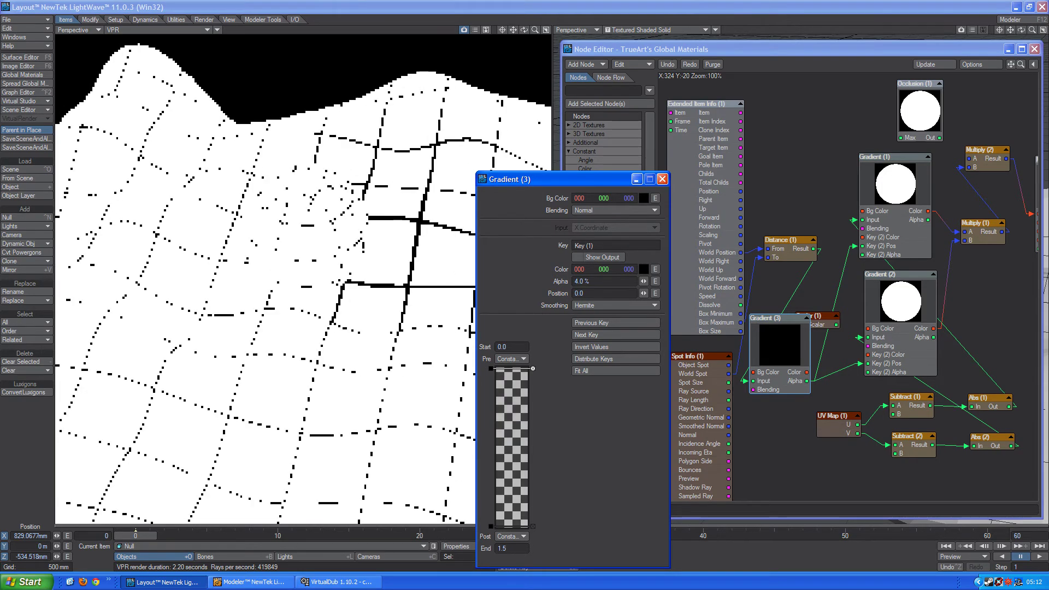
{"action": "left_click", "coordinate": [662, 179]}
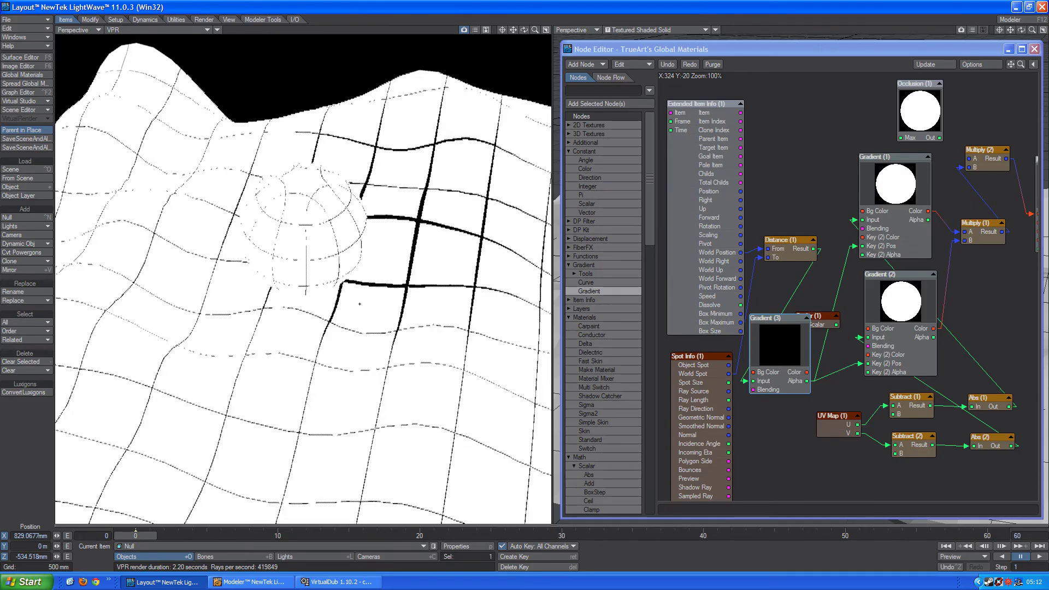
Move the null to about X 759 mm, Z 866 mm and connect Occlusion (1)'s output to Multiply (2)'s A input
{"action": "left_click_drag", "start_coordinate": [359, 299], "coordinate": [396, 322]}
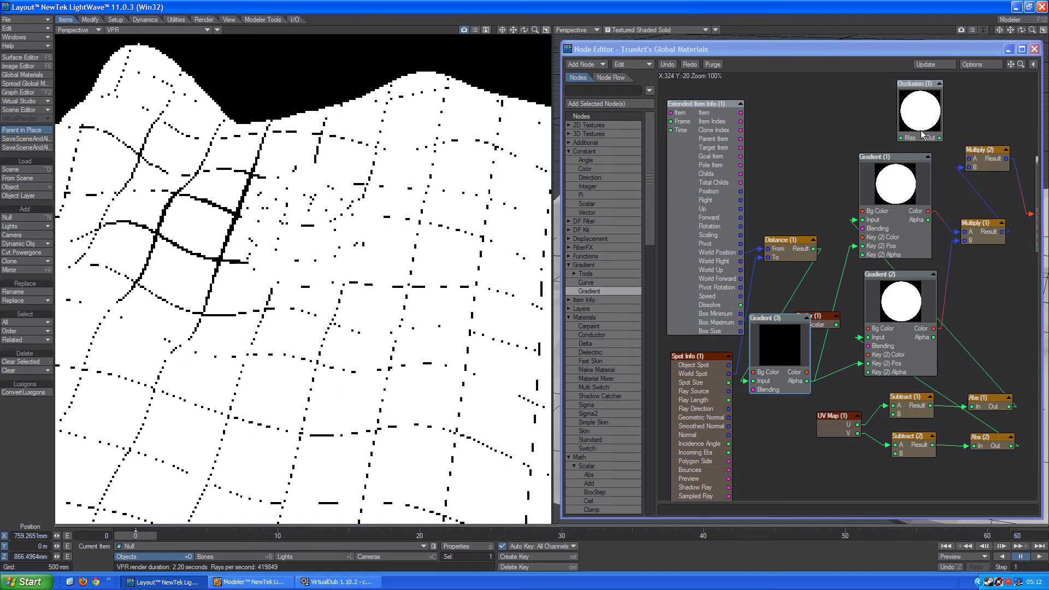
{"action": "left_click_drag", "start_coordinate": [940, 138], "coordinate": [973, 159]}
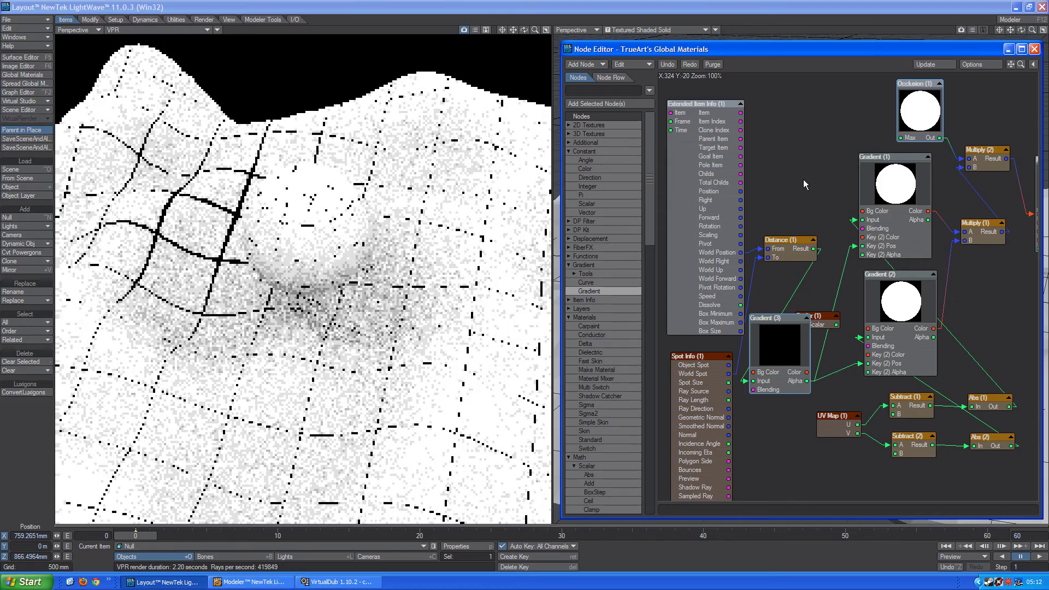
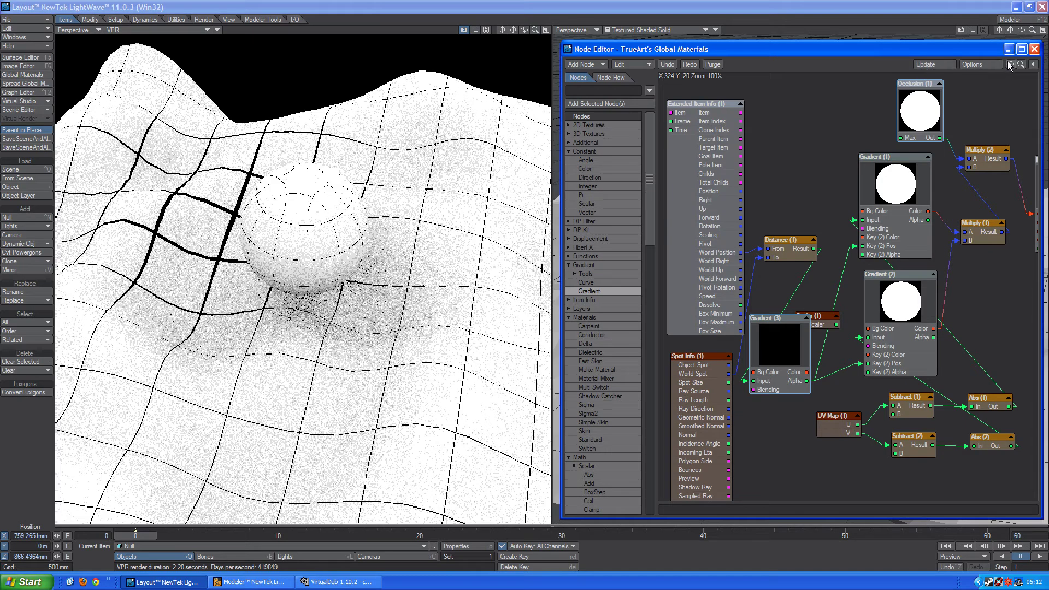
{"action": "left_click_drag", "start_coordinate": [1009, 65], "coordinate": [982, 52]}
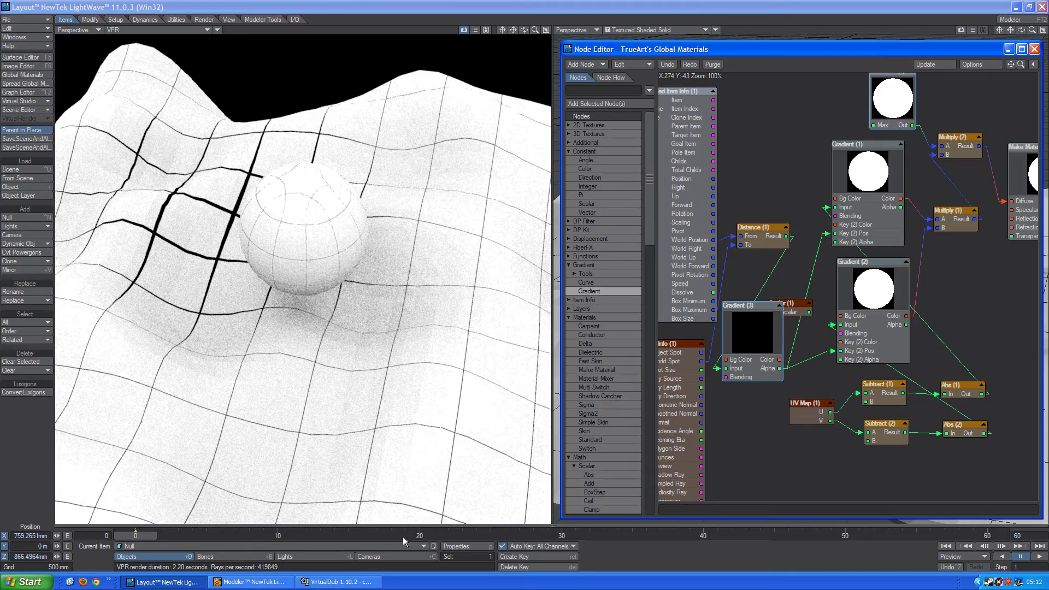
Open the object properties and set the Display SubPatch Level to 10 for the null and the floor
{"action": "left_click", "coordinate": [458, 546]}
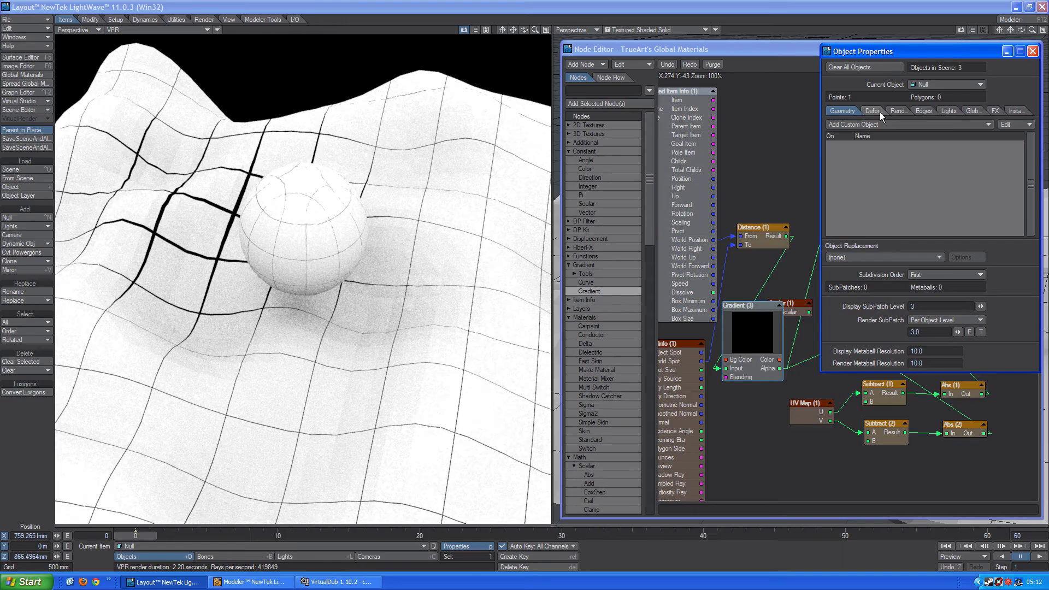
{"action": "left_click_drag", "start_coordinate": [981, 306], "coordinate": [986, 306]}
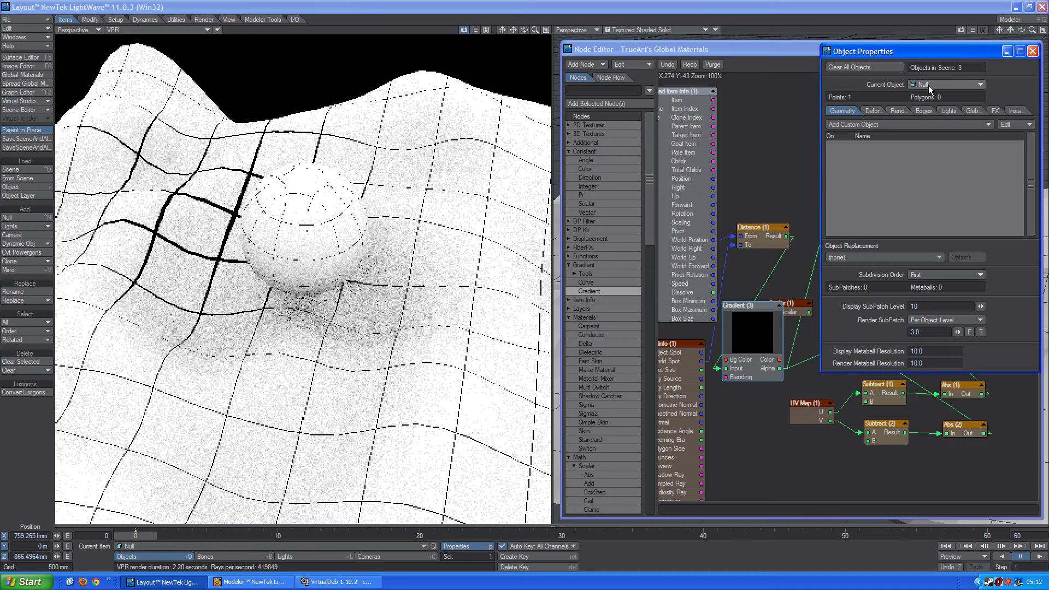
{"action": "left_click", "coordinate": [929, 84]}
{"action": "left_click", "coordinate": [929, 78]}
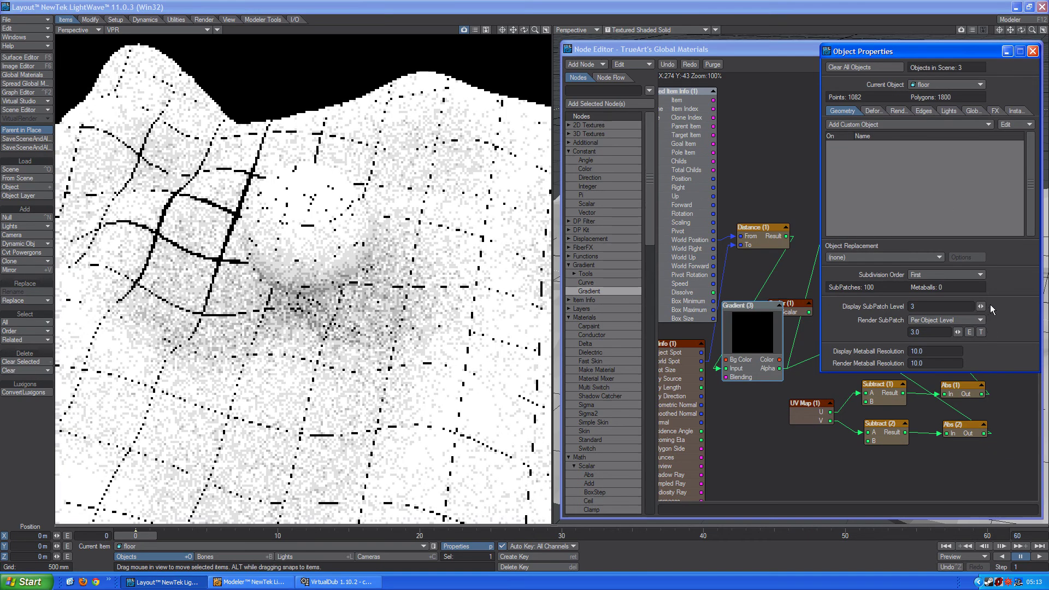
{"action": "left_click_drag", "start_coordinate": [981, 306], "coordinate": [987, 306]}
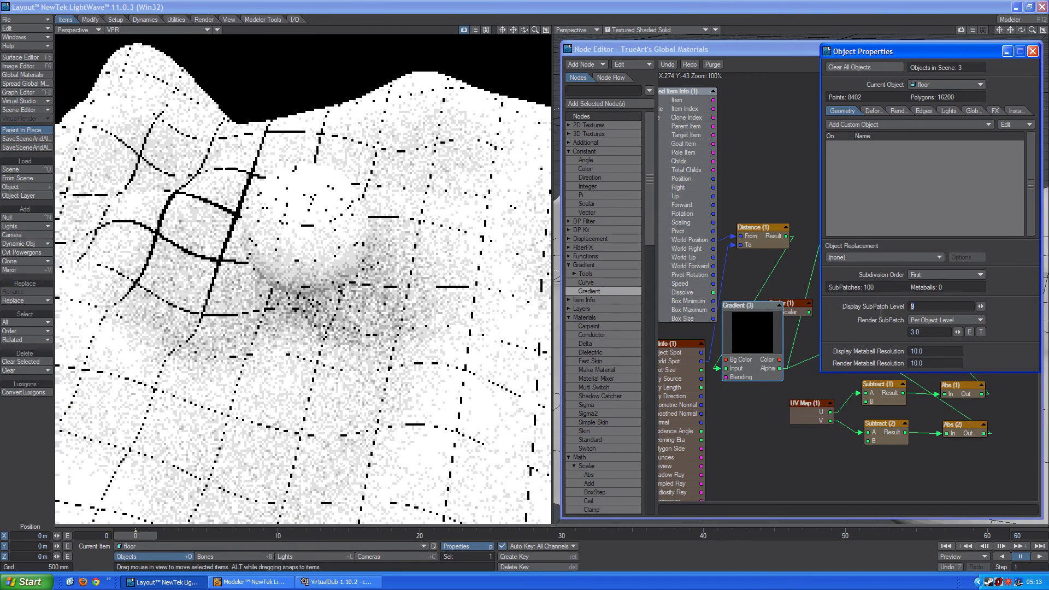
{"action": "type", "text": "10"}
{"action": "key", "text": "Return"}
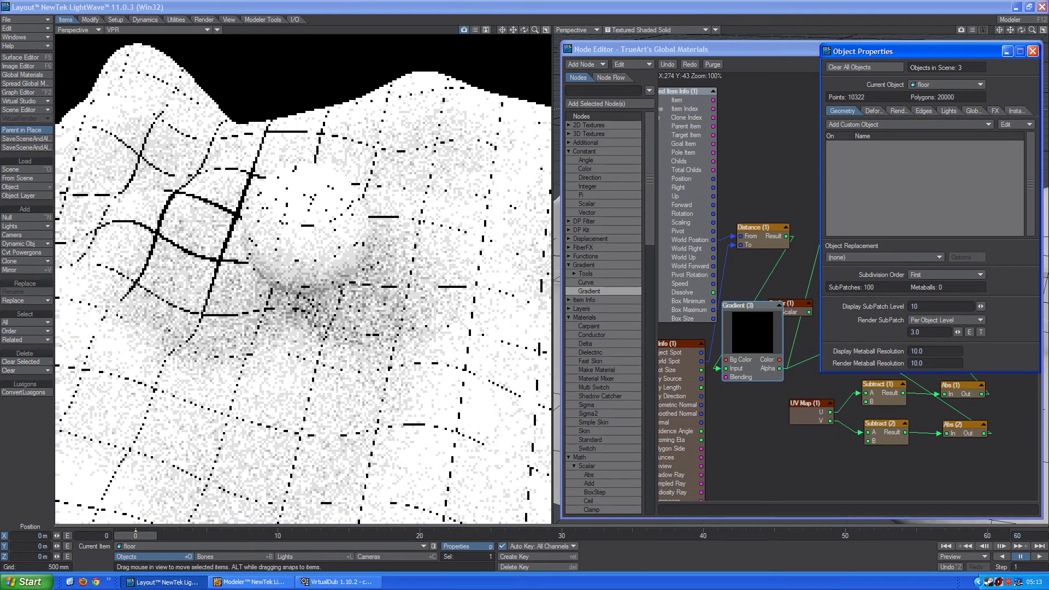
Set the sphere's Display SubPatch Level to 10
{"action": "left_click", "coordinate": [946, 84]}
{"action": "left_click", "coordinate": [927, 92]}
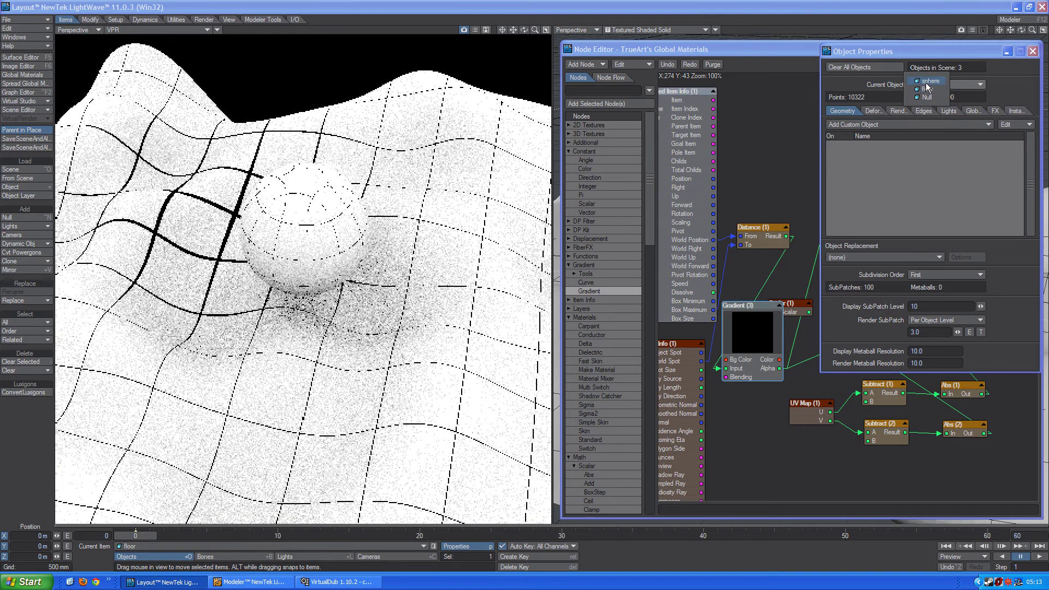
{"action": "left_click", "coordinate": [929, 307]}
{"action": "type", "text": "1"}
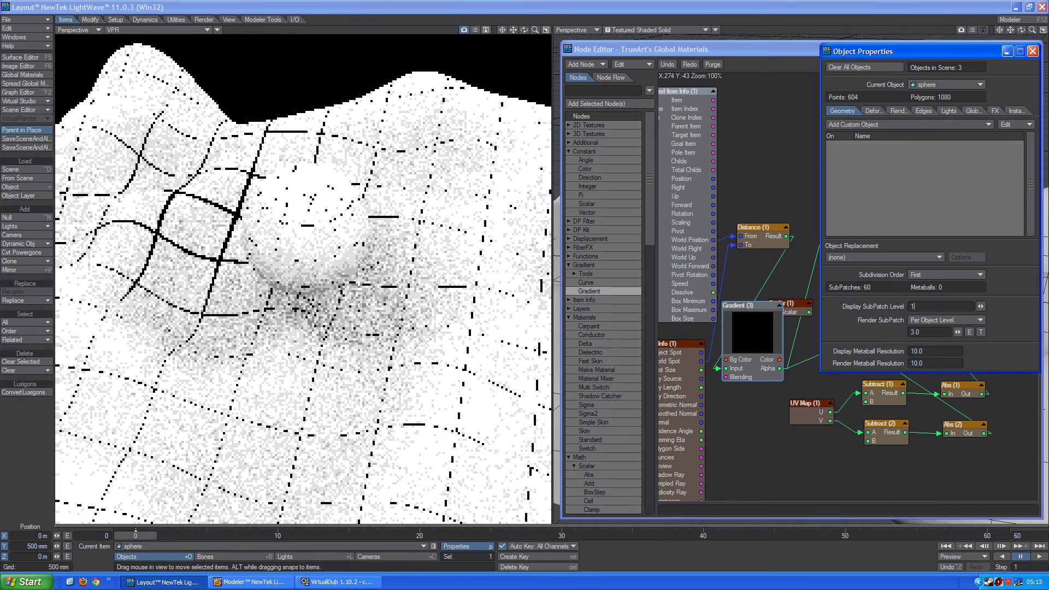
{"action": "type", "text": "0"}
{"action": "key", "text": "Return"}
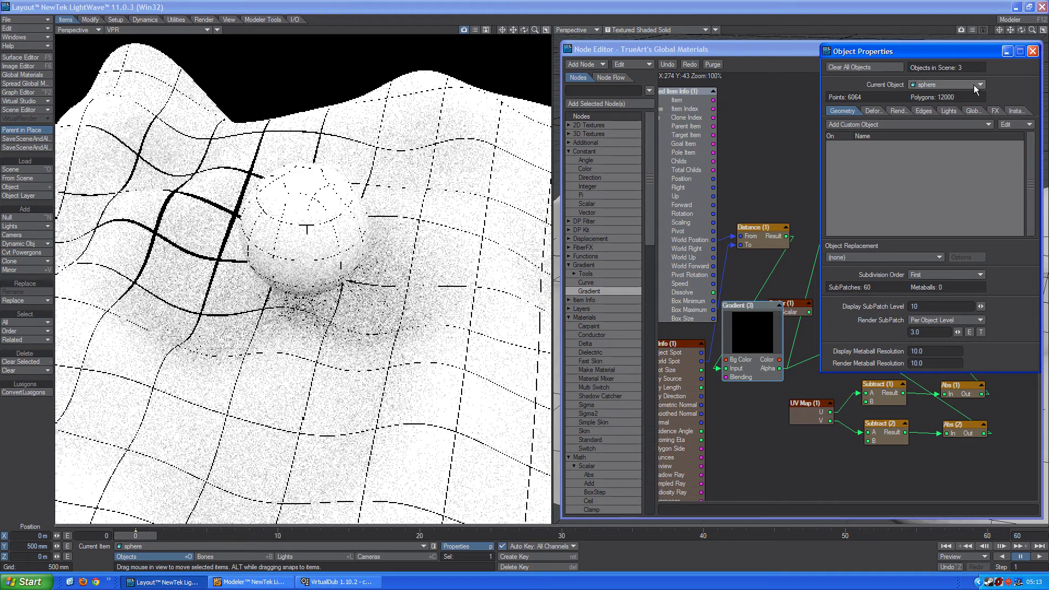
Enable silhouette edges, unshared edges, sharp creases, surface borders and other edges for the sphere
{"action": "left_click", "coordinate": [932, 108]}
{"action": "left_click", "coordinate": [890, 155]}
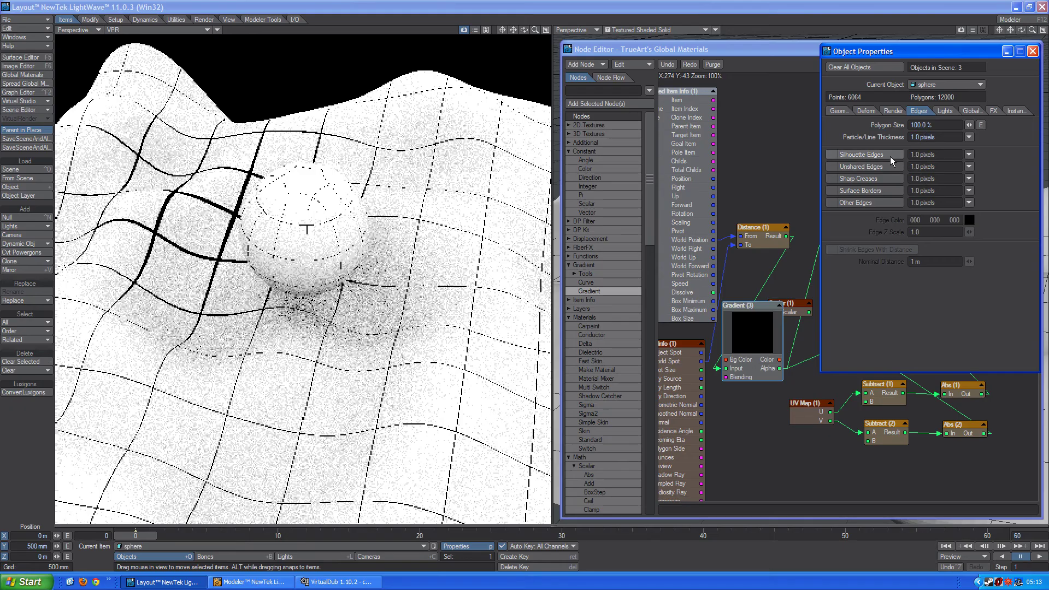
{"action": "left_click", "coordinate": [882, 166]}
{"action": "left_click", "coordinate": [874, 181]}
{"action": "left_click", "coordinate": [871, 191]}
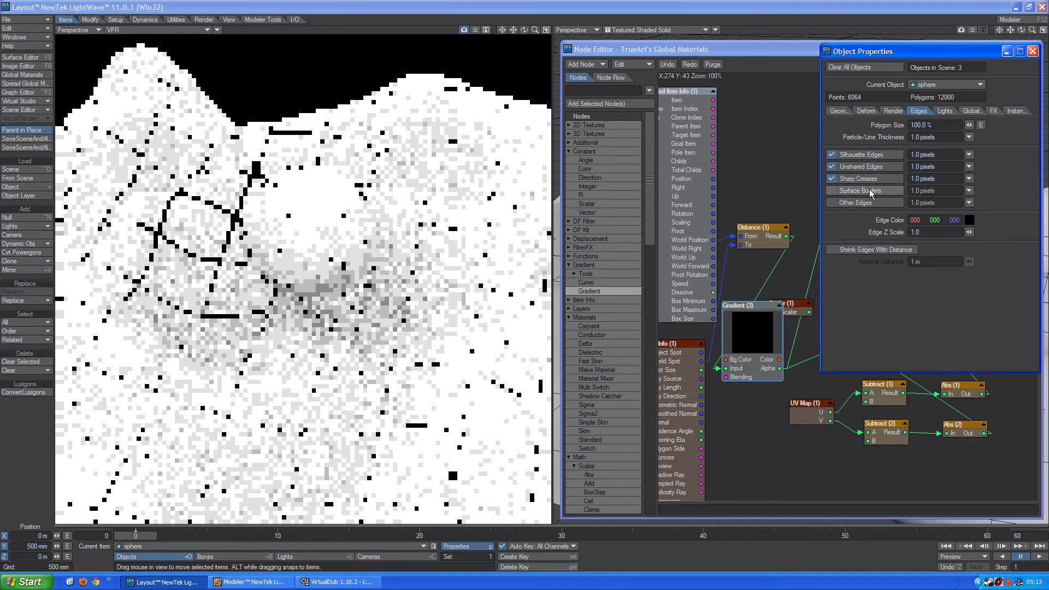
{"action": "left_click", "coordinate": [870, 204]}
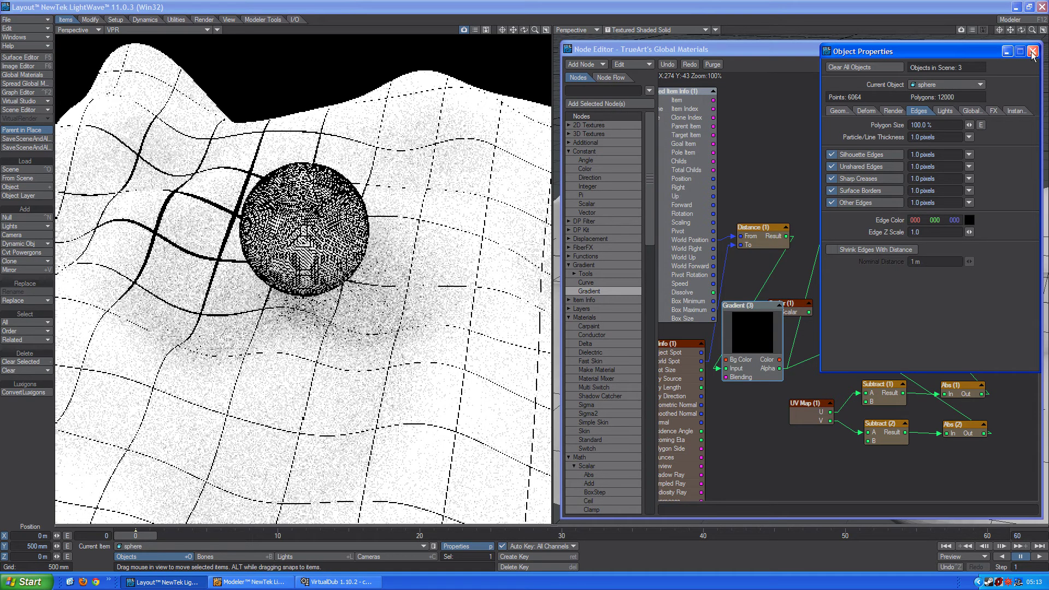
Enable silhouette edges, unshared edges, sharp creases, surface borders and other edges for the floor object
{"action": "left_click", "coordinate": [922, 86]}
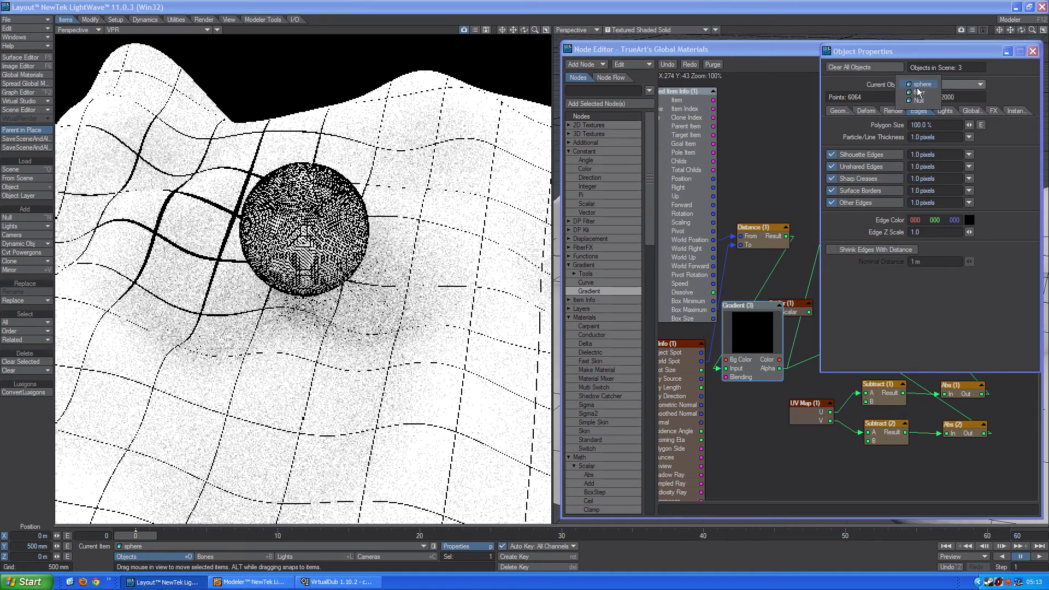
{"action": "left_click", "coordinate": [918, 91]}
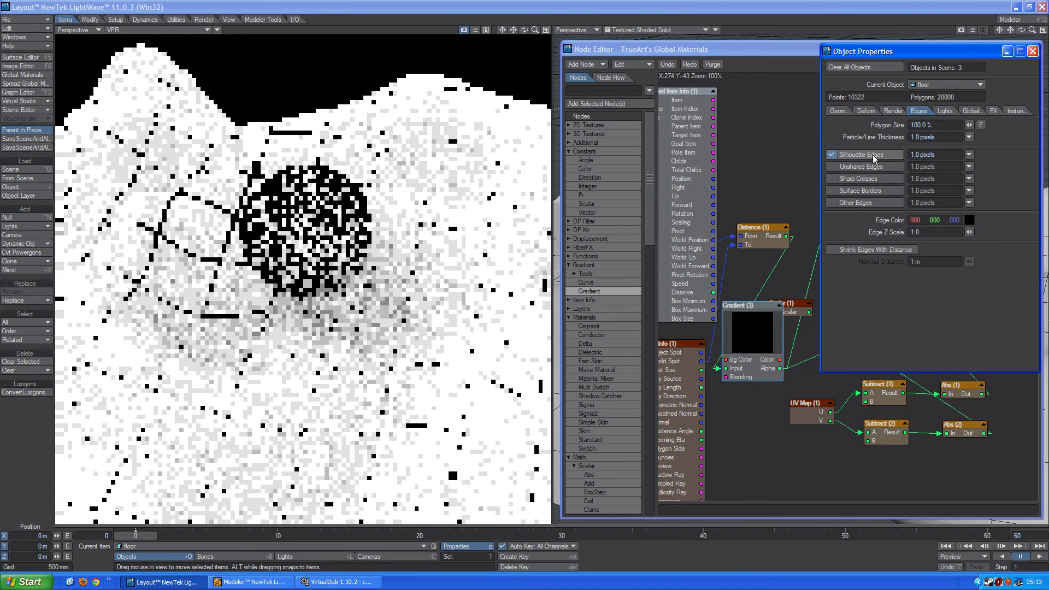
{"action": "left_click", "coordinate": [872, 167]}
{"action": "left_click", "coordinate": [870, 178]}
{"action": "left_click", "coordinate": [869, 190]}
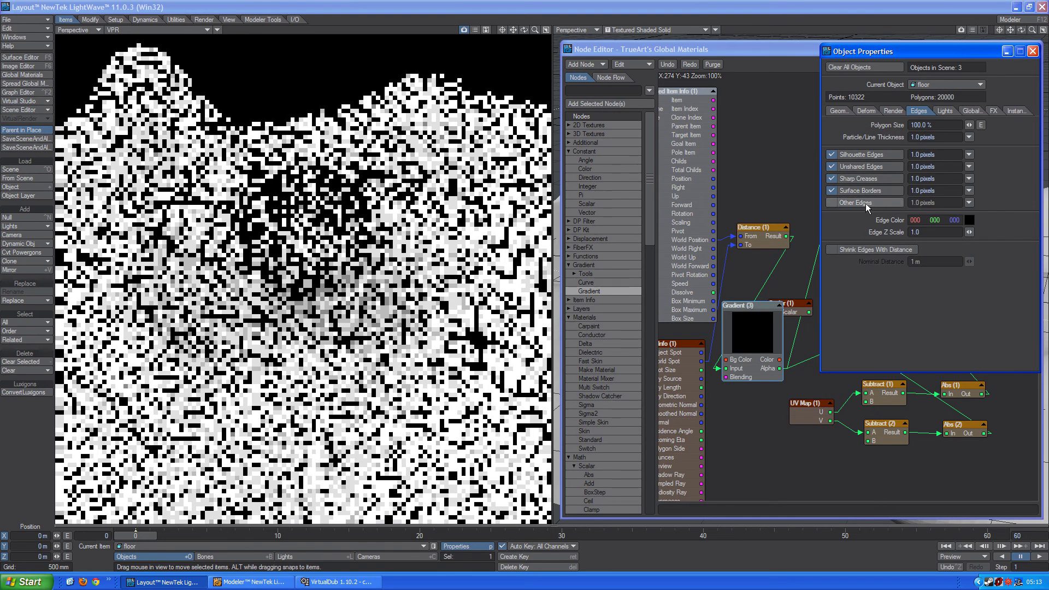
{"action": "left_click", "coordinate": [865, 202]}
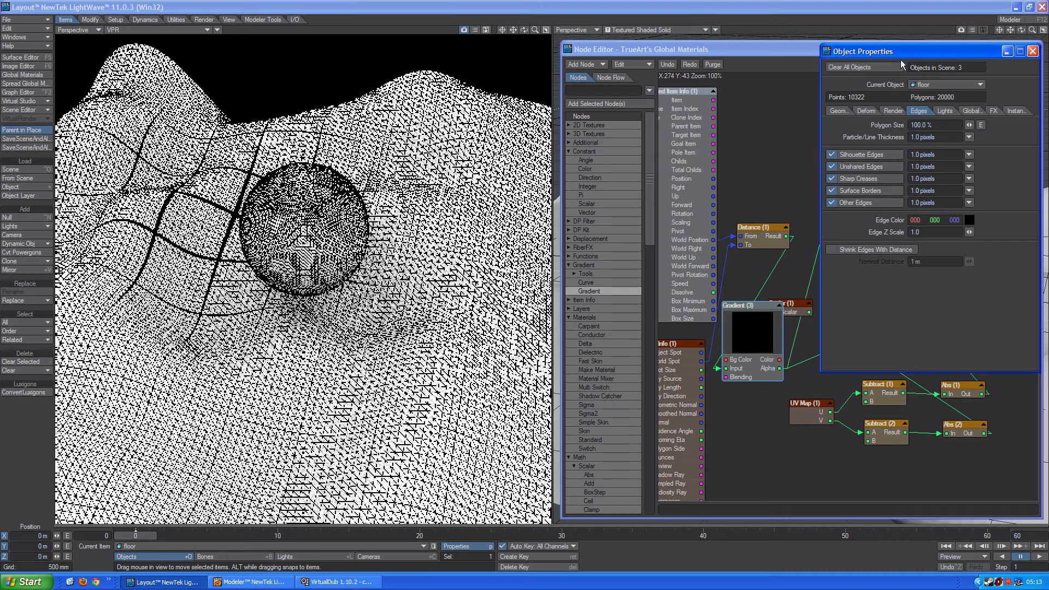
Disable TrueArt's Global Materials among the master plugins and close the plugin list
{"action": "key", "text": "alt+F7"}
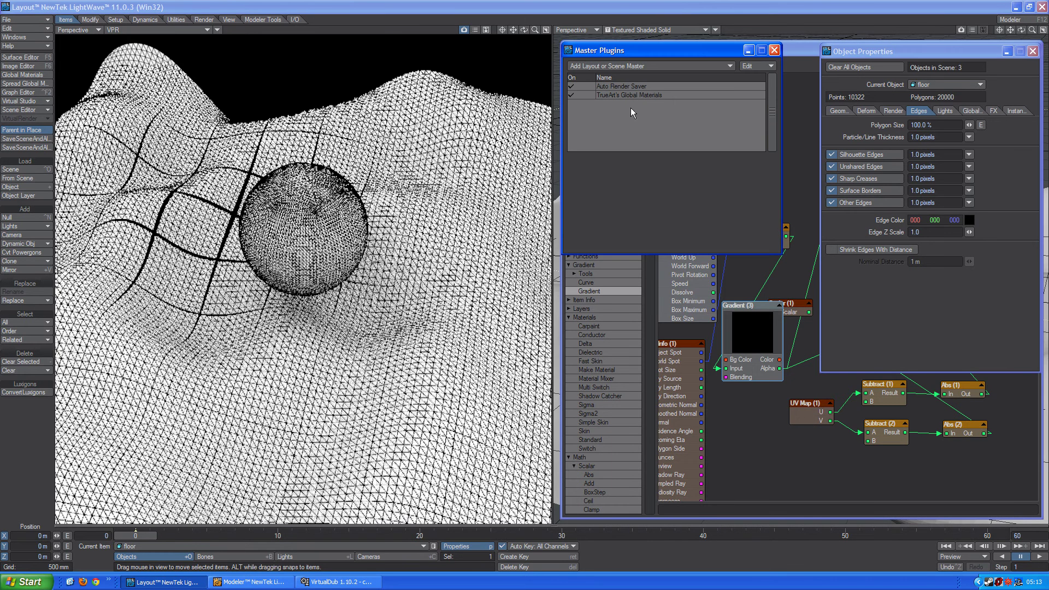
{"action": "left_click", "coordinate": [591, 93]}
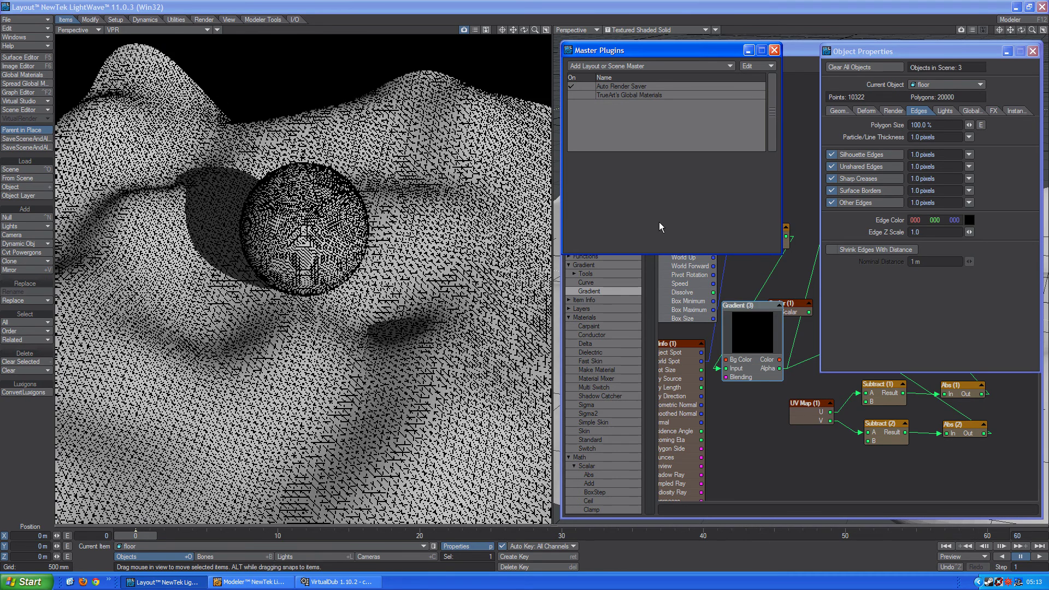
{"action": "left_click", "coordinate": [773, 52]}
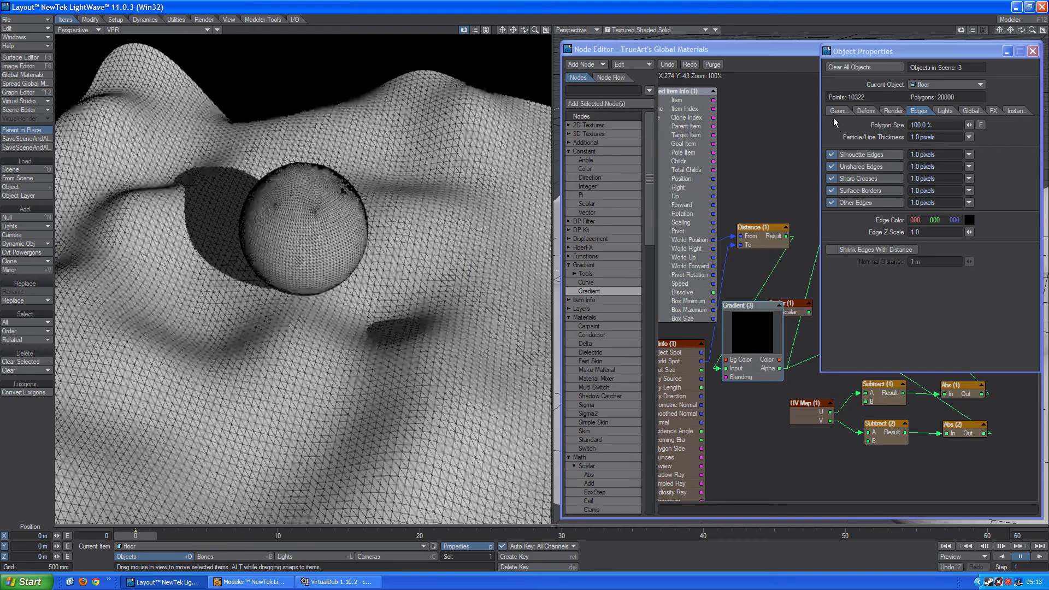
Reduce the floor's Display SubPatch Level to 5
{"action": "left_click", "coordinate": [838, 111]}
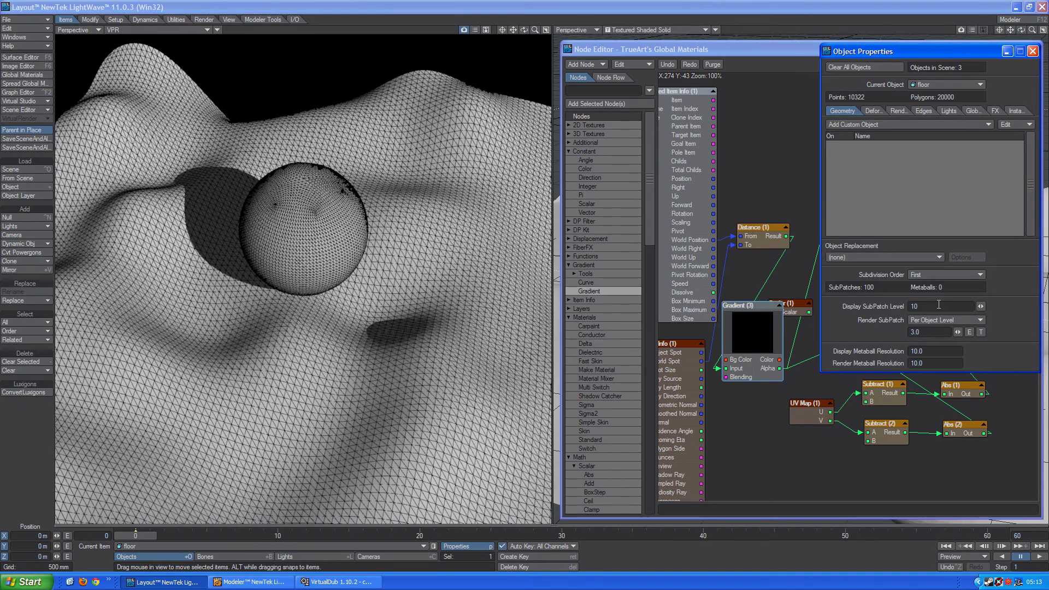
{"action": "type", "text": "5"}
{"action": "key", "text": "Return"}
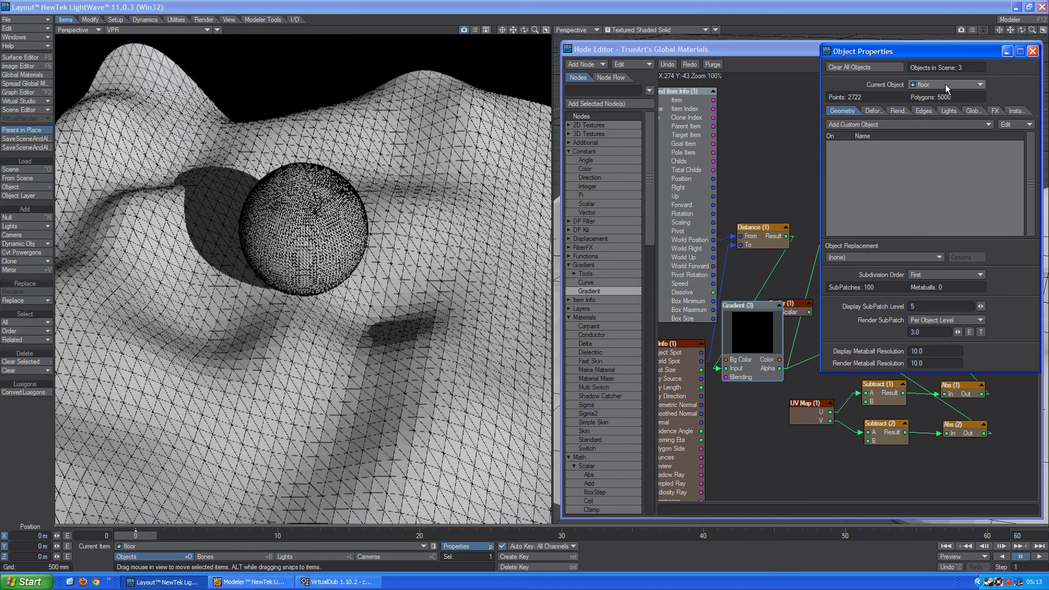
Reduce the sphere's Display SubPatch Level to 5 and further down to 1
{"action": "left_click", "coordinate": [945, 85]}
{"action": "left_click", "coordinate": [946, 76]}
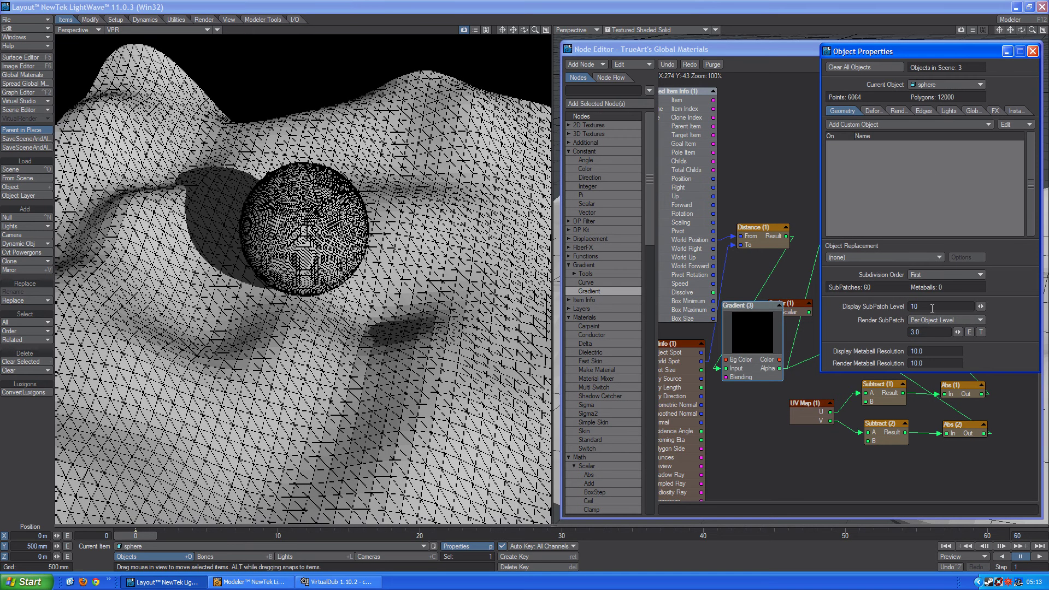
{"action": "left_click", "coordinate": [929, 306]}
{"action": "type", "text": "5"}
{"action": "key", "text": "Return"}
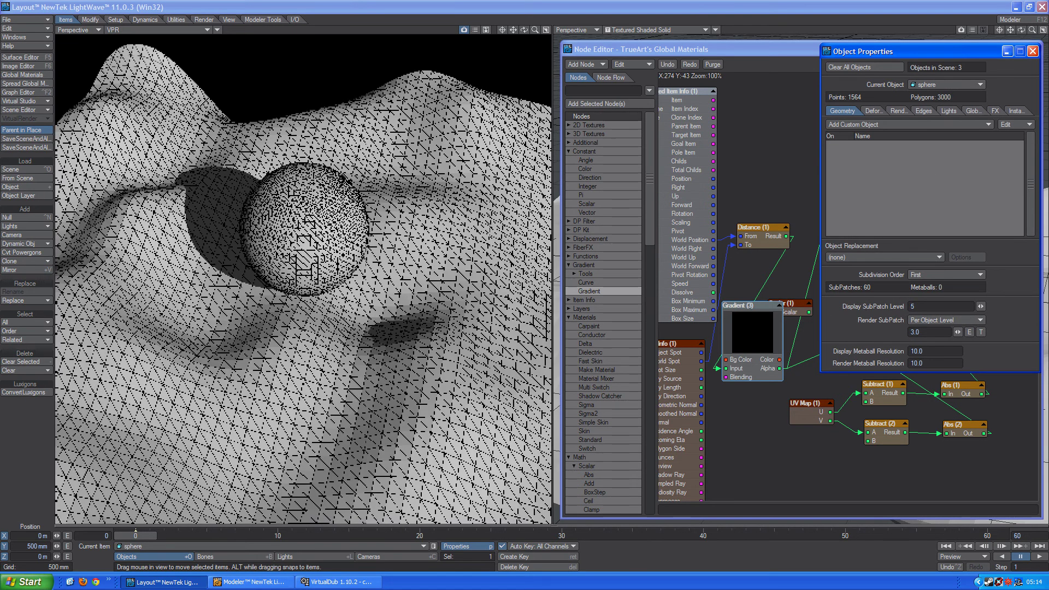
{"action": "type", "text": "1"}
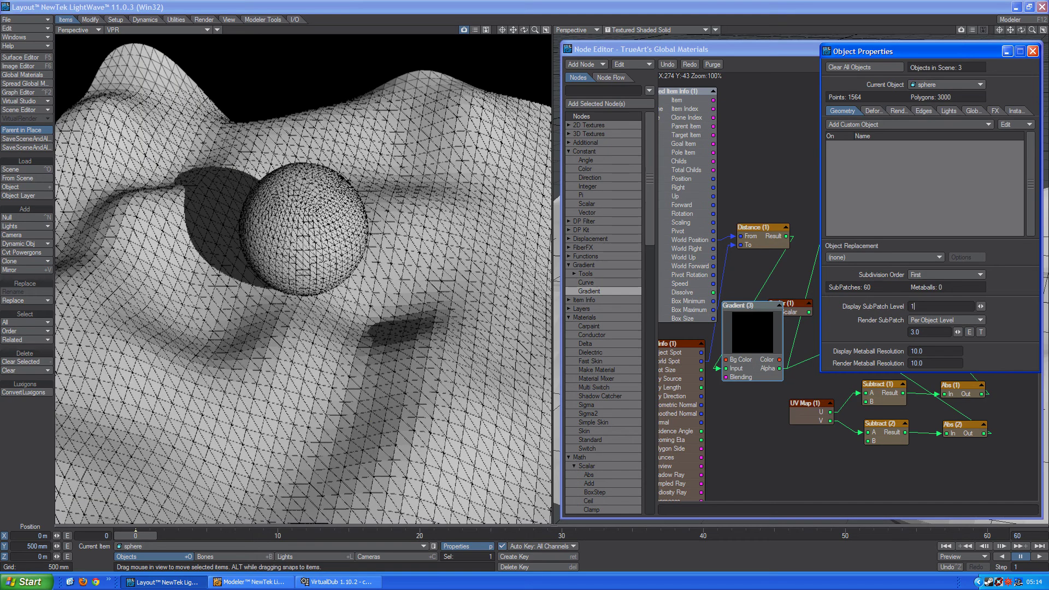
{"action": "key", "text": "Return"}
Set the floor object's Display SubPatch Level to 1
{"action": "left_click", "coordinate": [966, 86]}
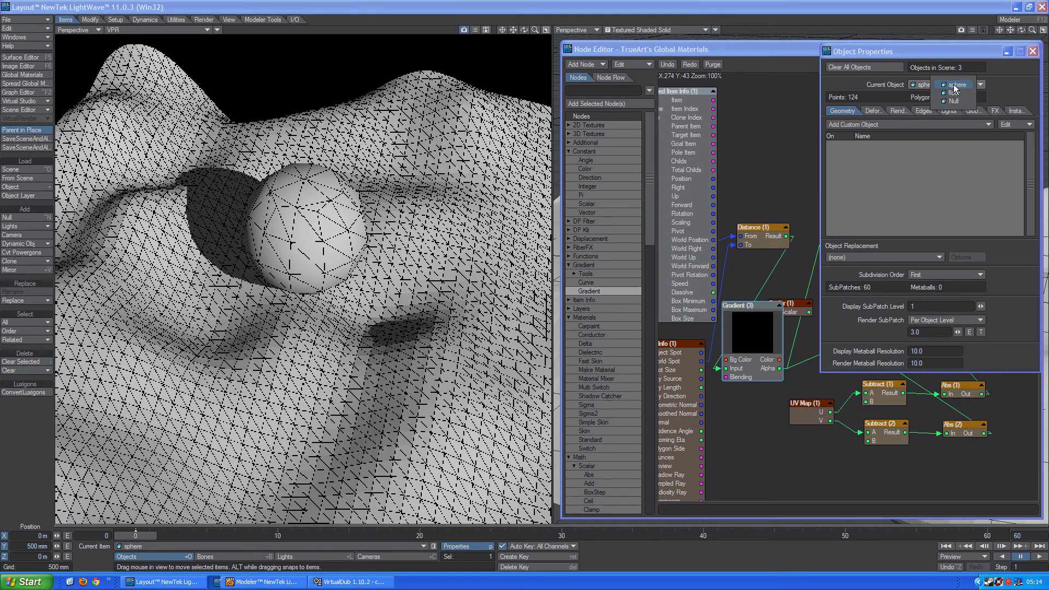
{"action": "left_click", "coordinate": [917, 306]}
{"action": "type", "text": "1"}
{"action": "key", "text": "Return"}
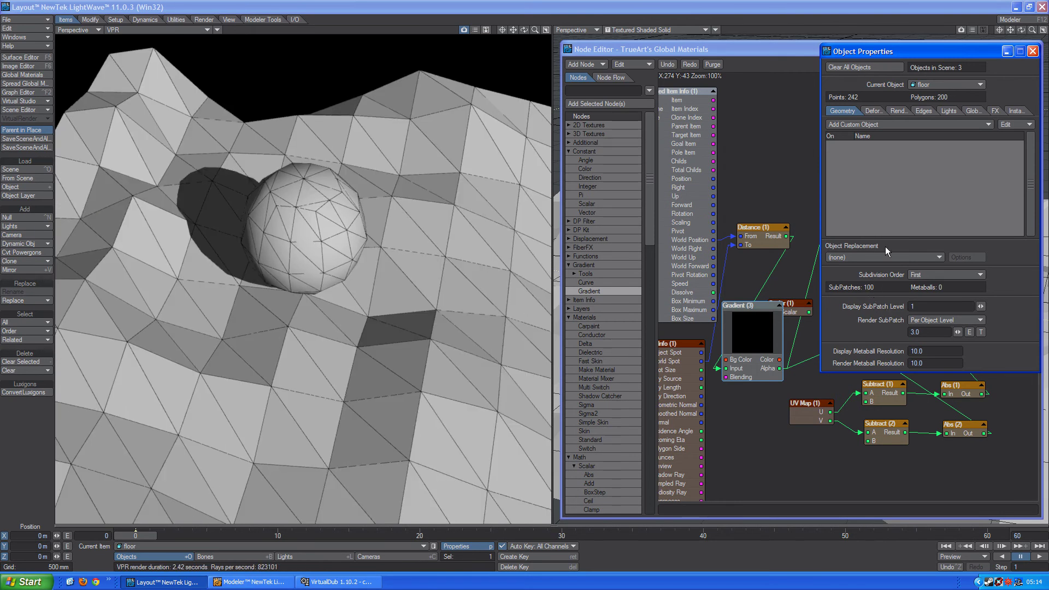
Disable silhouette edges, unshared edges, sharp creases, surface borders and other edges for the floor object
{"action": "left_click", "coordinate": [921, 112]}
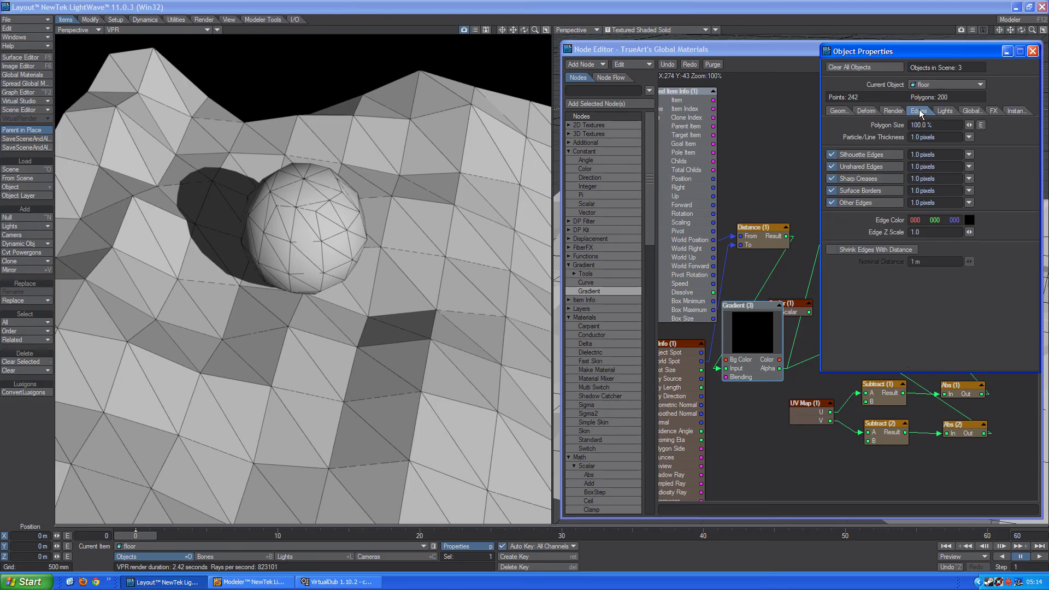
{"action": "left_click", "coordinate": [888, 155]}
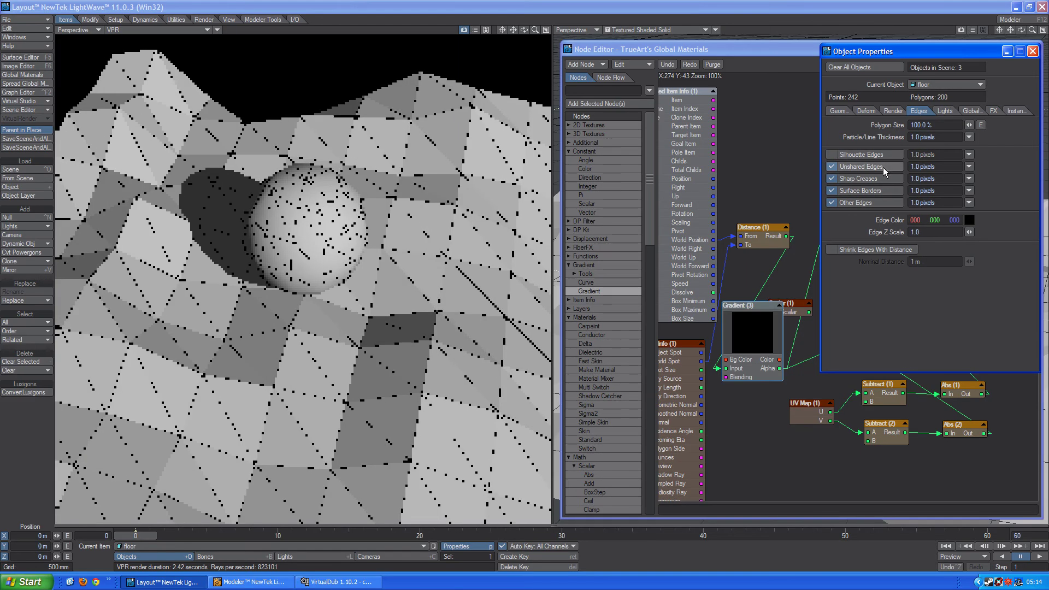
{"action": "left_click", "coordinate": [883, 168]}
{"action": "left_click", "coordinate": [882, 179]}
{"action": "left_click", "coordinate": [880, 203]}
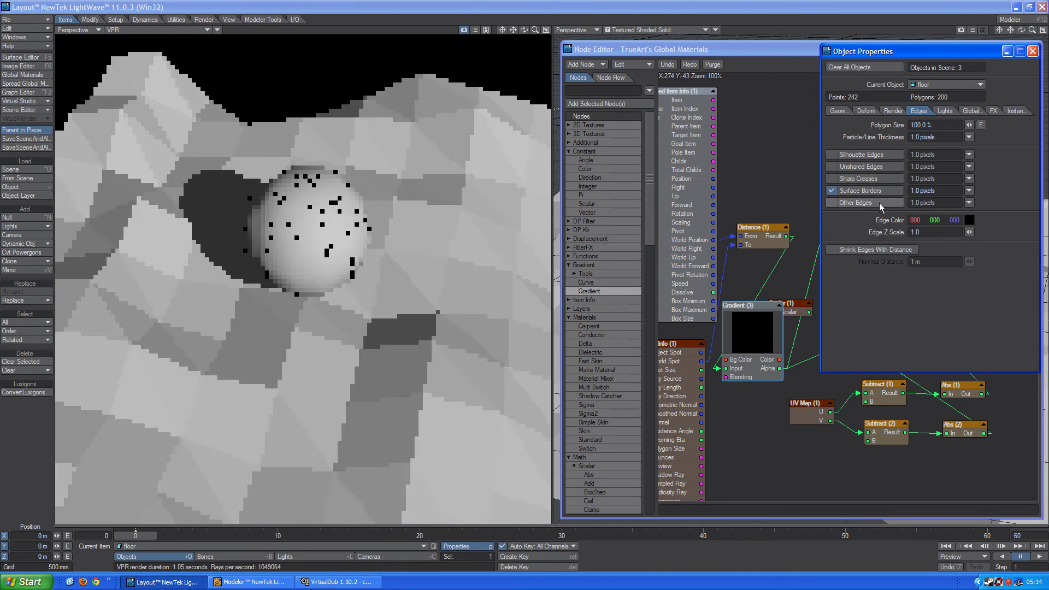
{"action": "left_click", "coordinate": [878, 190]}
Disable silhouette edges, unshared edges, sharp creases, surface borders and other edges for the sphere
{"action": "left_click", "coordinate": [927, 84]}
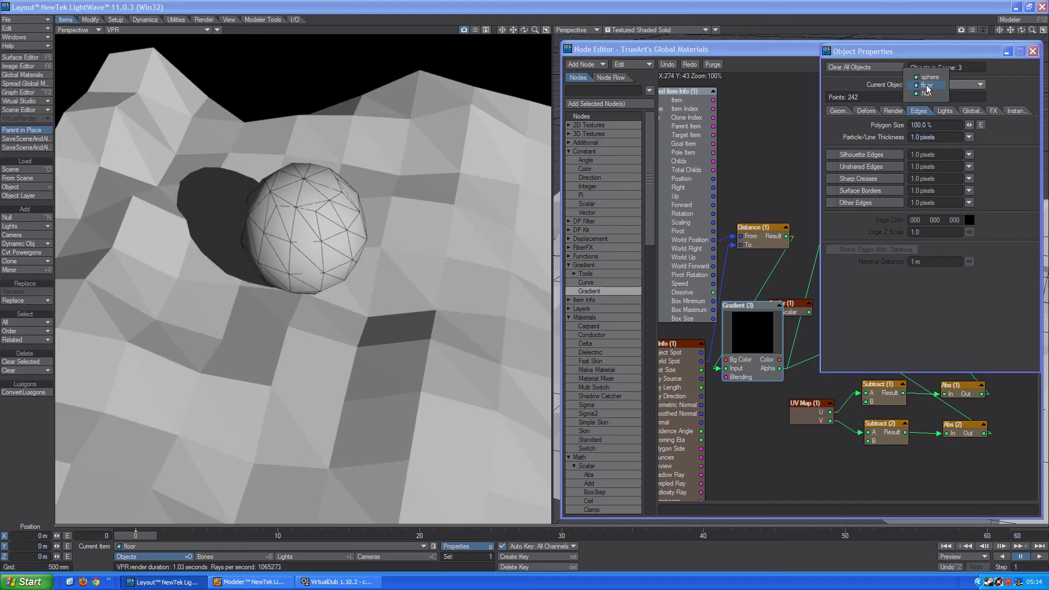
{"action": "left_click", "coordinate": [929, 93]}
{"action": "left_click", "coordinate": [860, 167]}
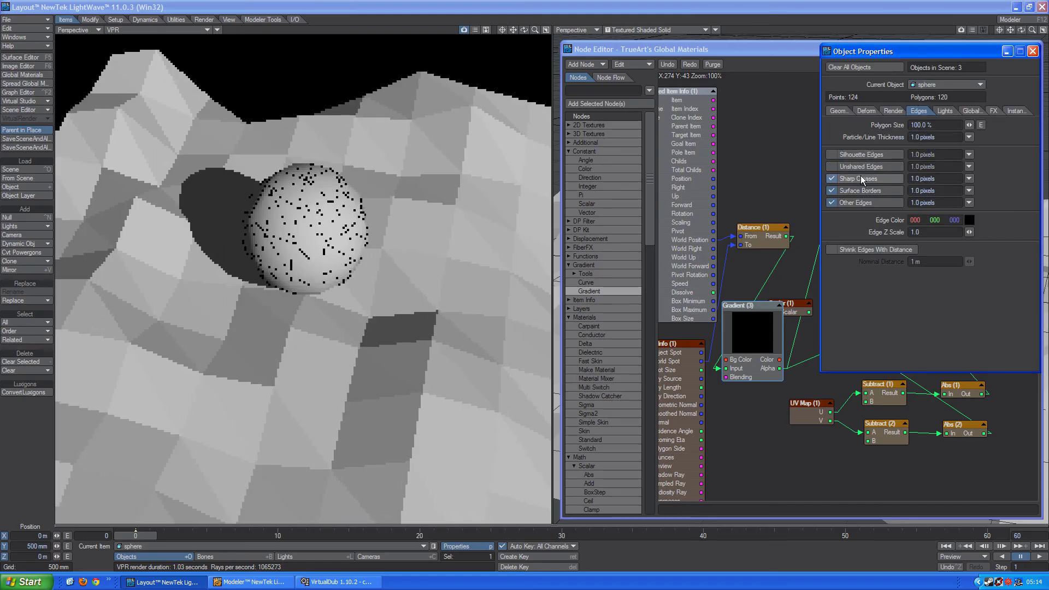
{"action": "left_click", "coordinate": [860, 179]}
{"action": "left_click", "coordinate": [860, 191]}
{"action": "left_click", "coordinate": [858, 202]}
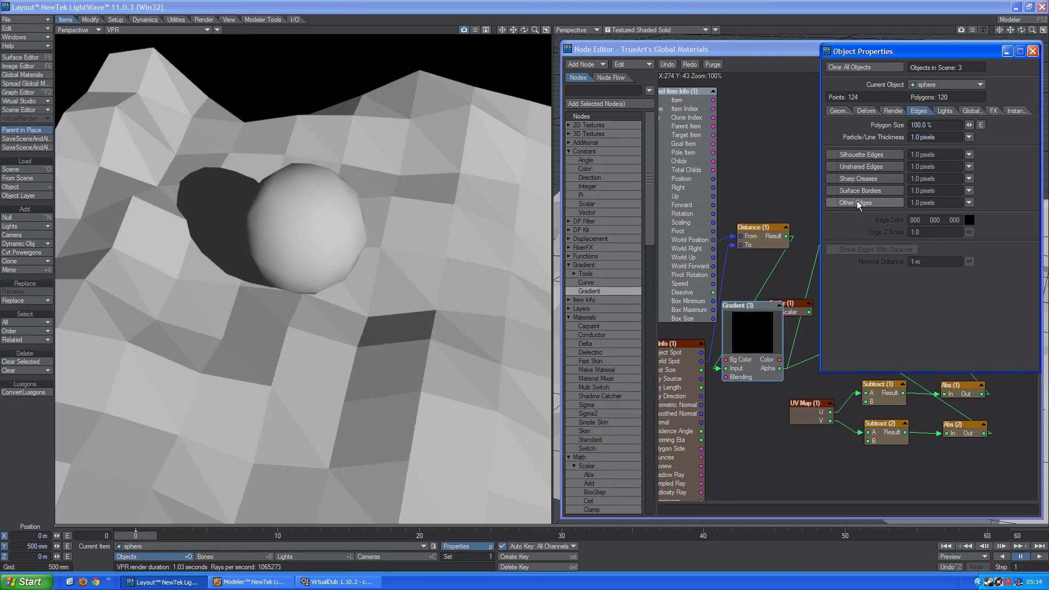
Re-enable TrueArt's Global Materials among the master plugins and close the plugin list
{"action": "key", "text": "alt+F7"}
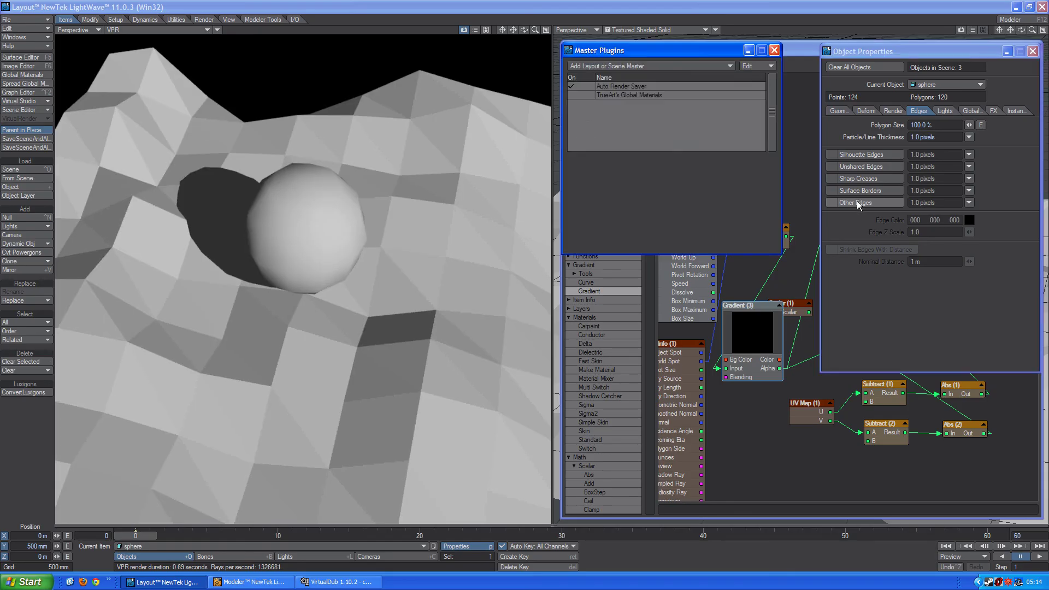
{"action": "left_click", "coordinate": [589, 94]}
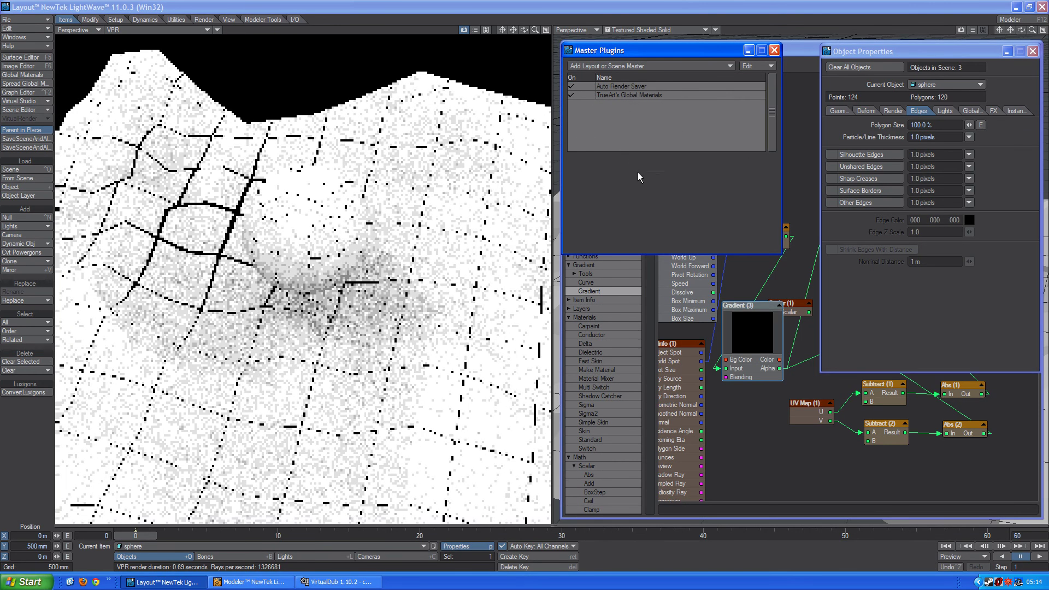
{"action": "left_click", "coordinate": [774, 51]}
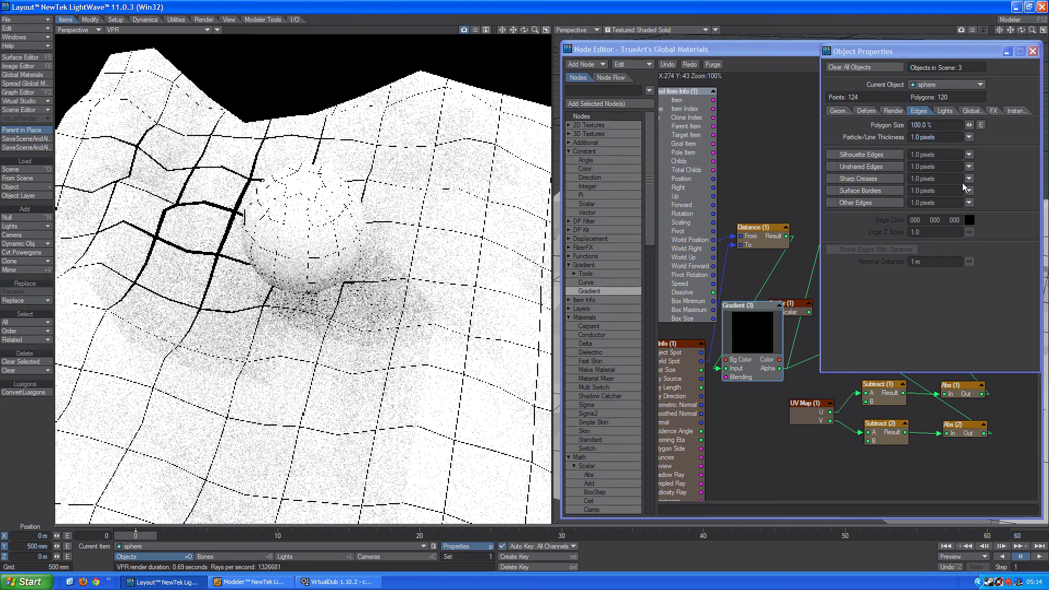
Set the sphere's Display SubPatch Level to 3
{"action": "left_click", "coordinate": [842, 111]}
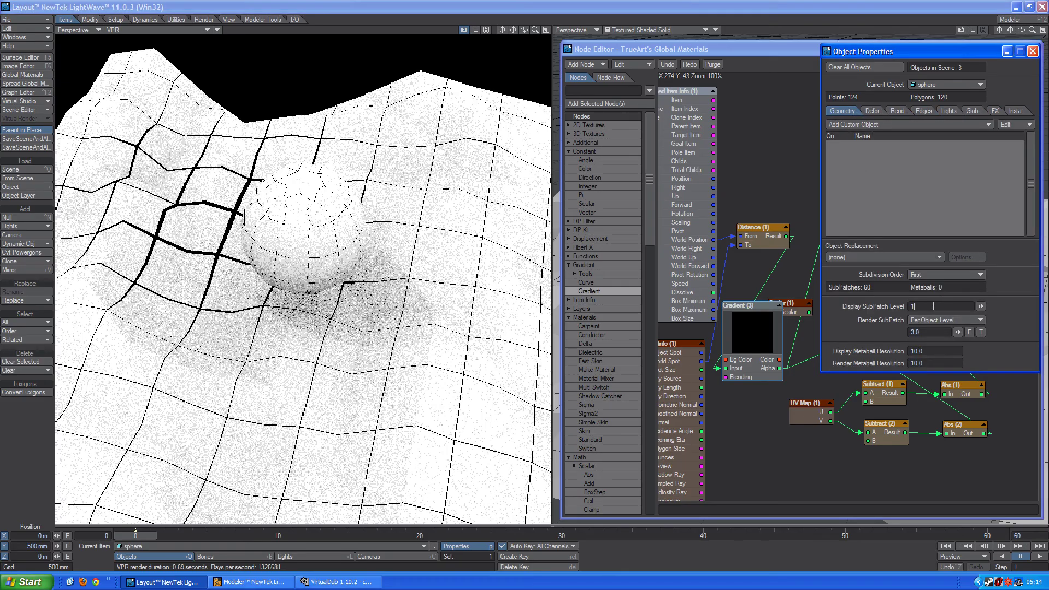
{"action": "key", "text": "BackSpace"}
{"action": "type", "text": "2"}
{"action": "type", "text": "3"}
{"action": "key", "text": "Return"}
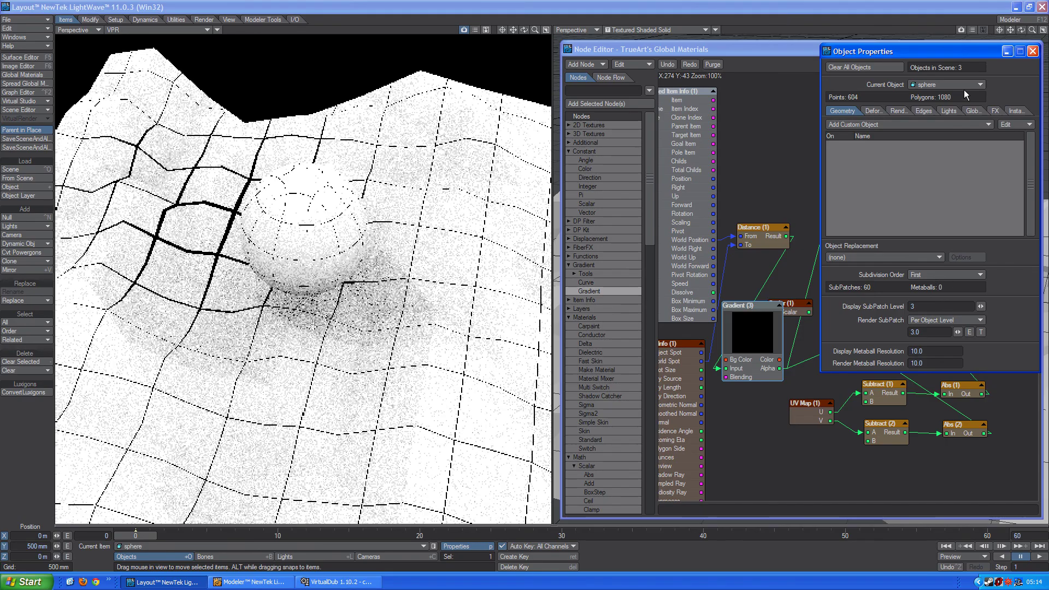
Set the floor object's Display SubPatch Level to 5 and close the object properties
{"action": "left_click", "coordinate": [963, 86]}
{"action": "left_click", "coordinate": [964, 99]}
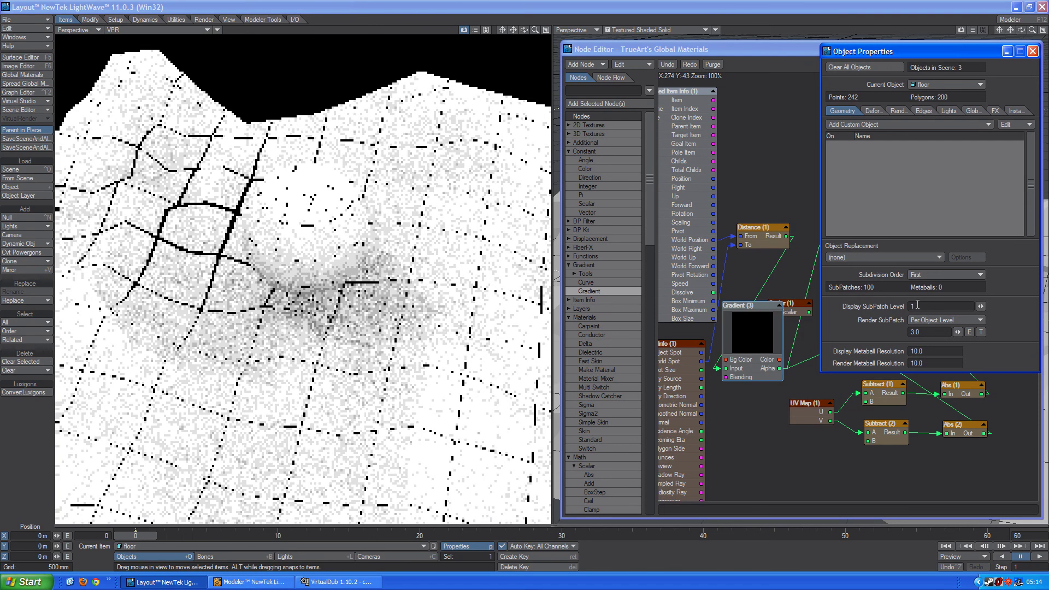
{"action": "double_click", "coordinate": [918, 305]}
{"action": "type", "text": "5"}
{"action": "key", "text": "Return"}
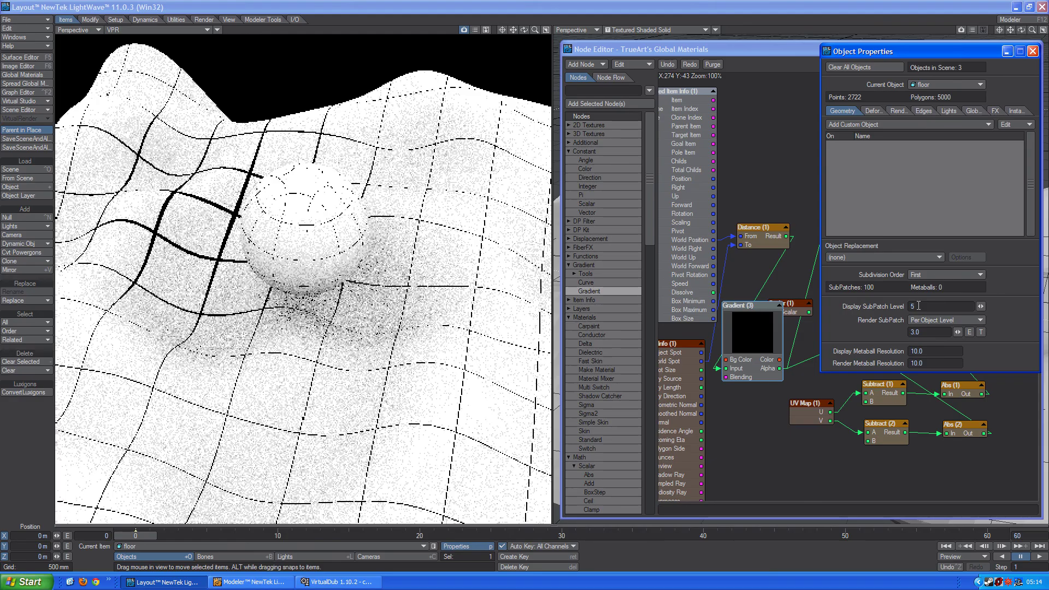
{"action": "left_click", "coordinate": [1033, 52]}
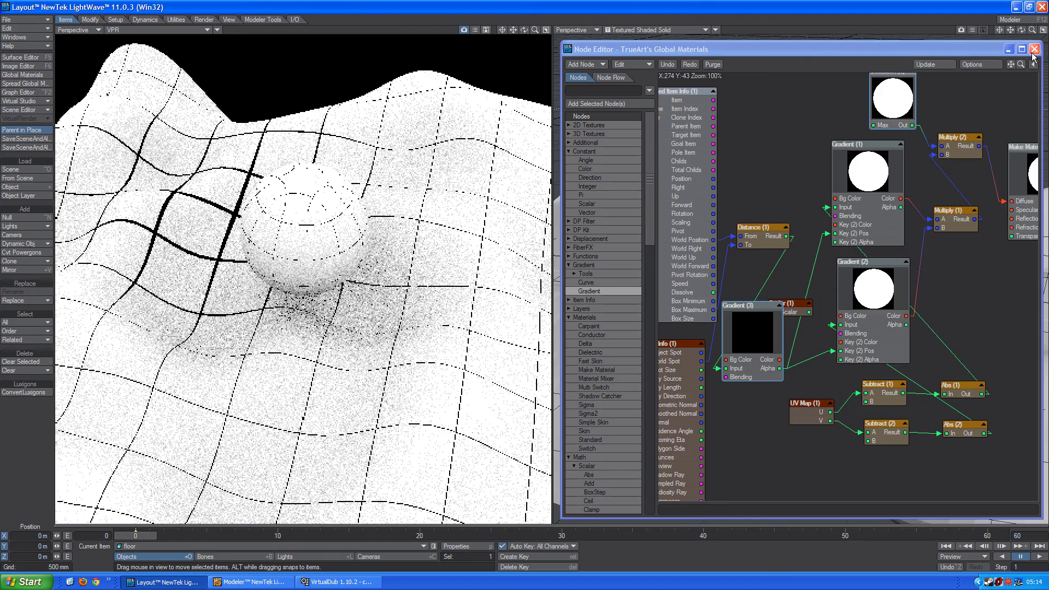